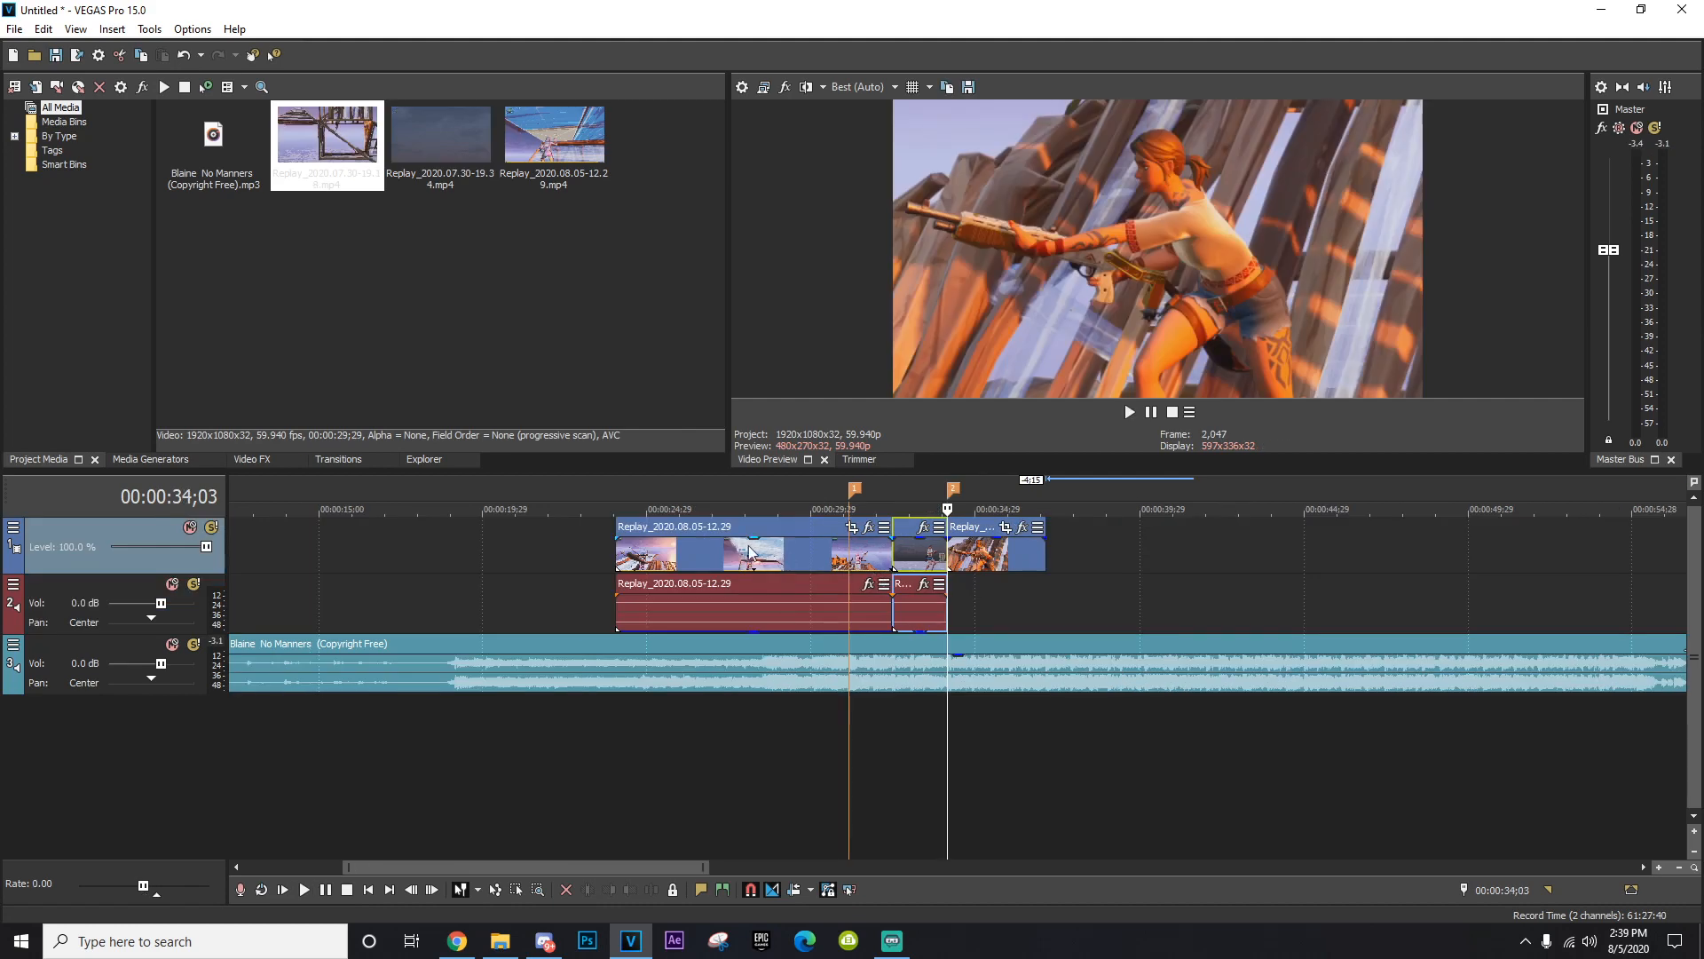
Split the Replay_2020.08.05-12.29 clip at the first marker, at 00:00:31;03.
scroll(856, 691, up, 3)
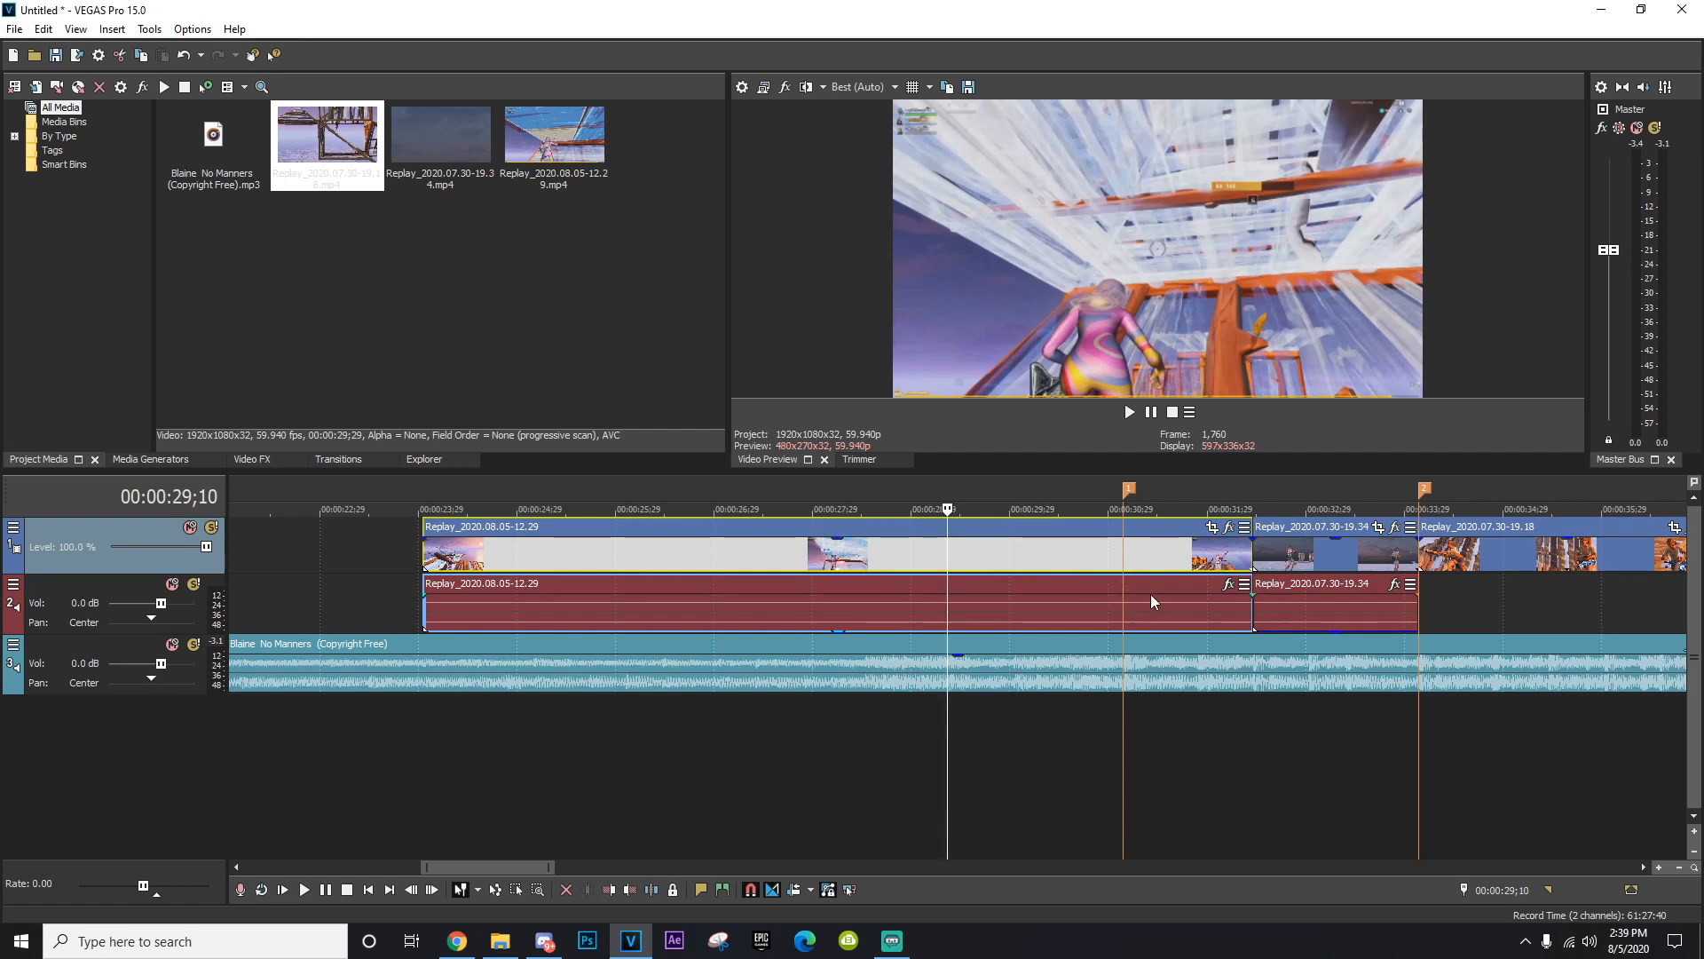
click(1122, 558)
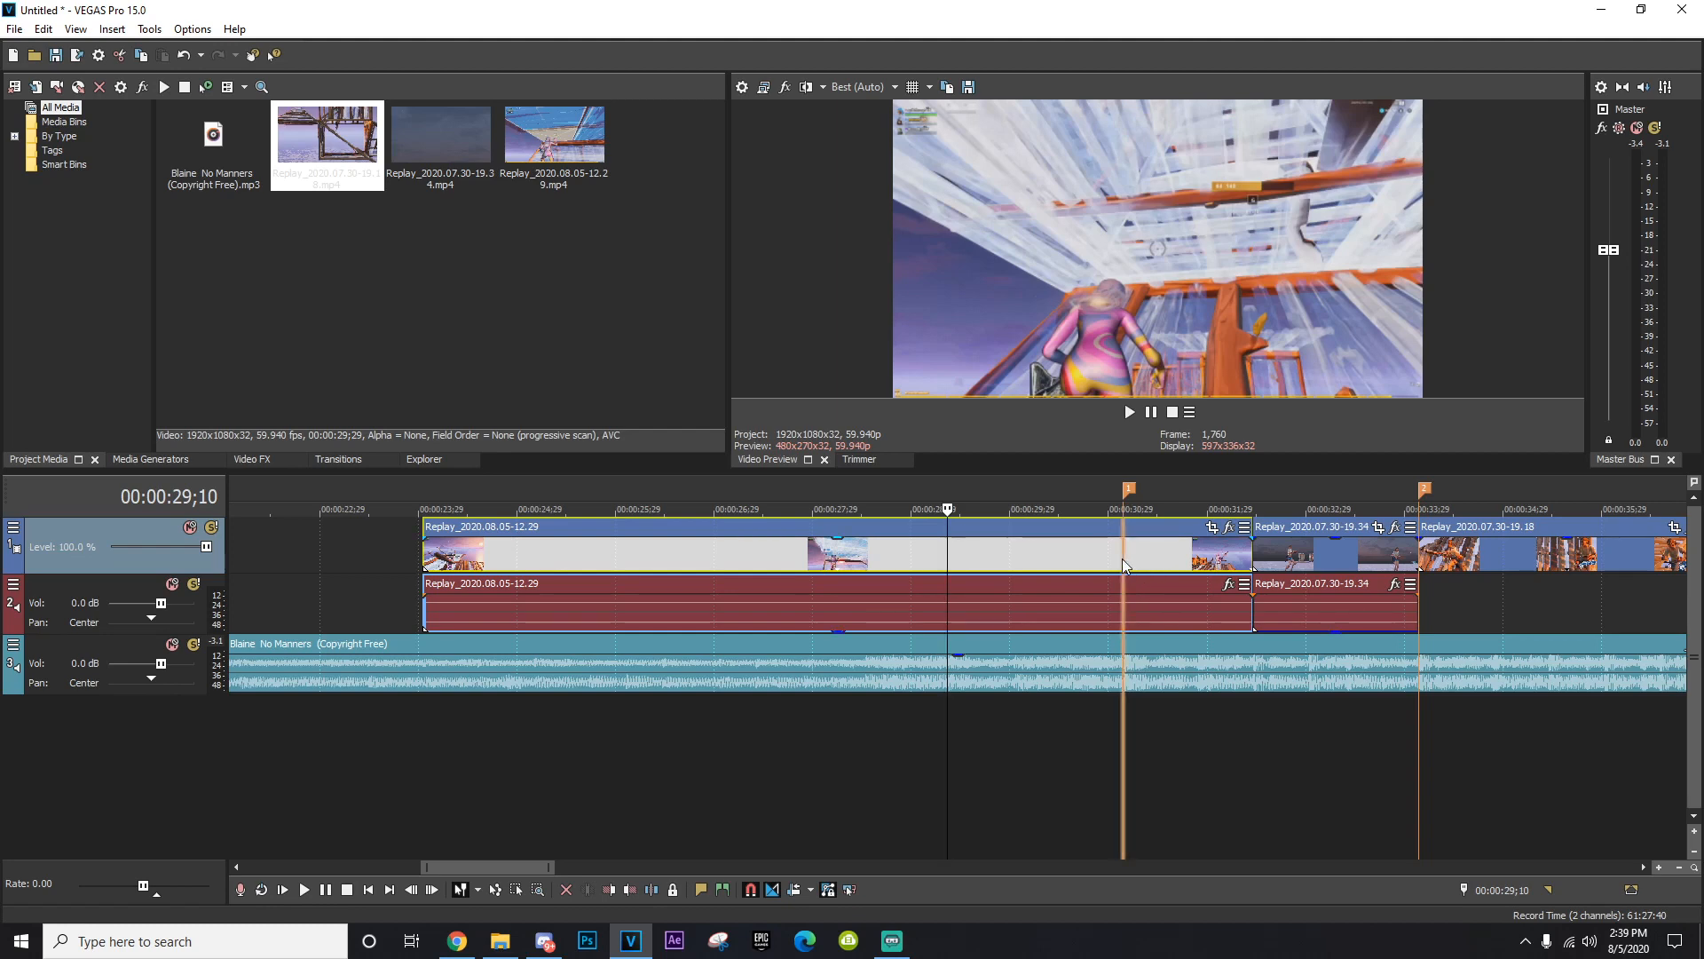
scroll(1185, 569, down, 2)
scroll(1186, 570, up, 3)
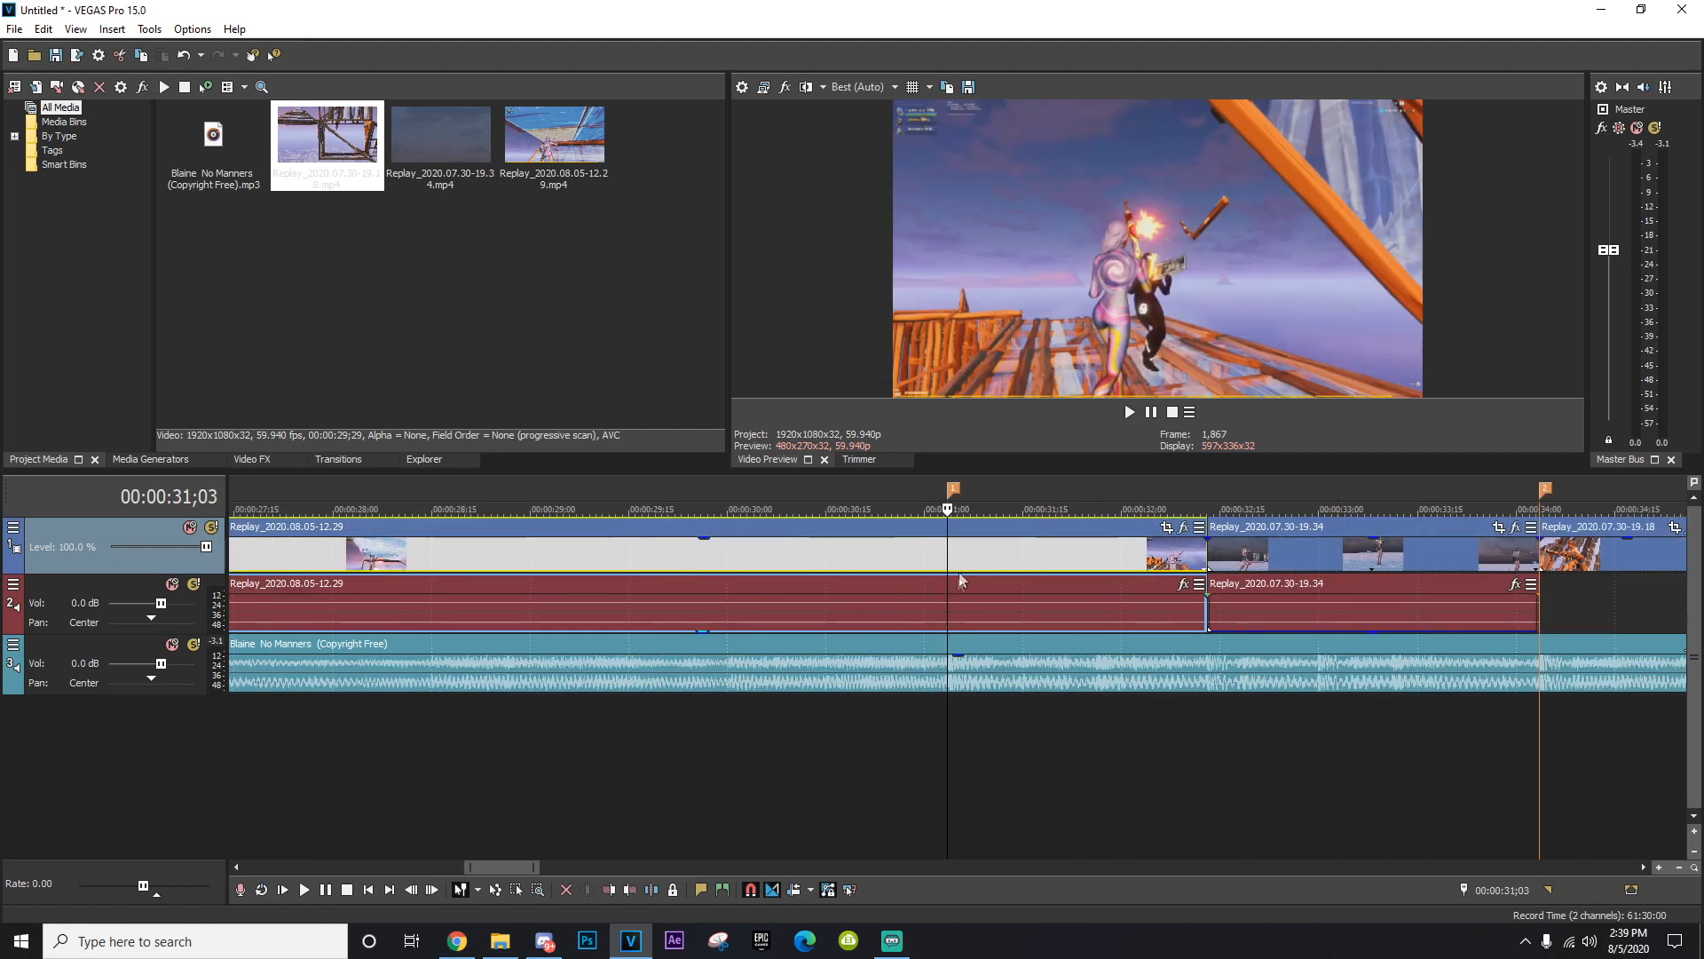
key(s)
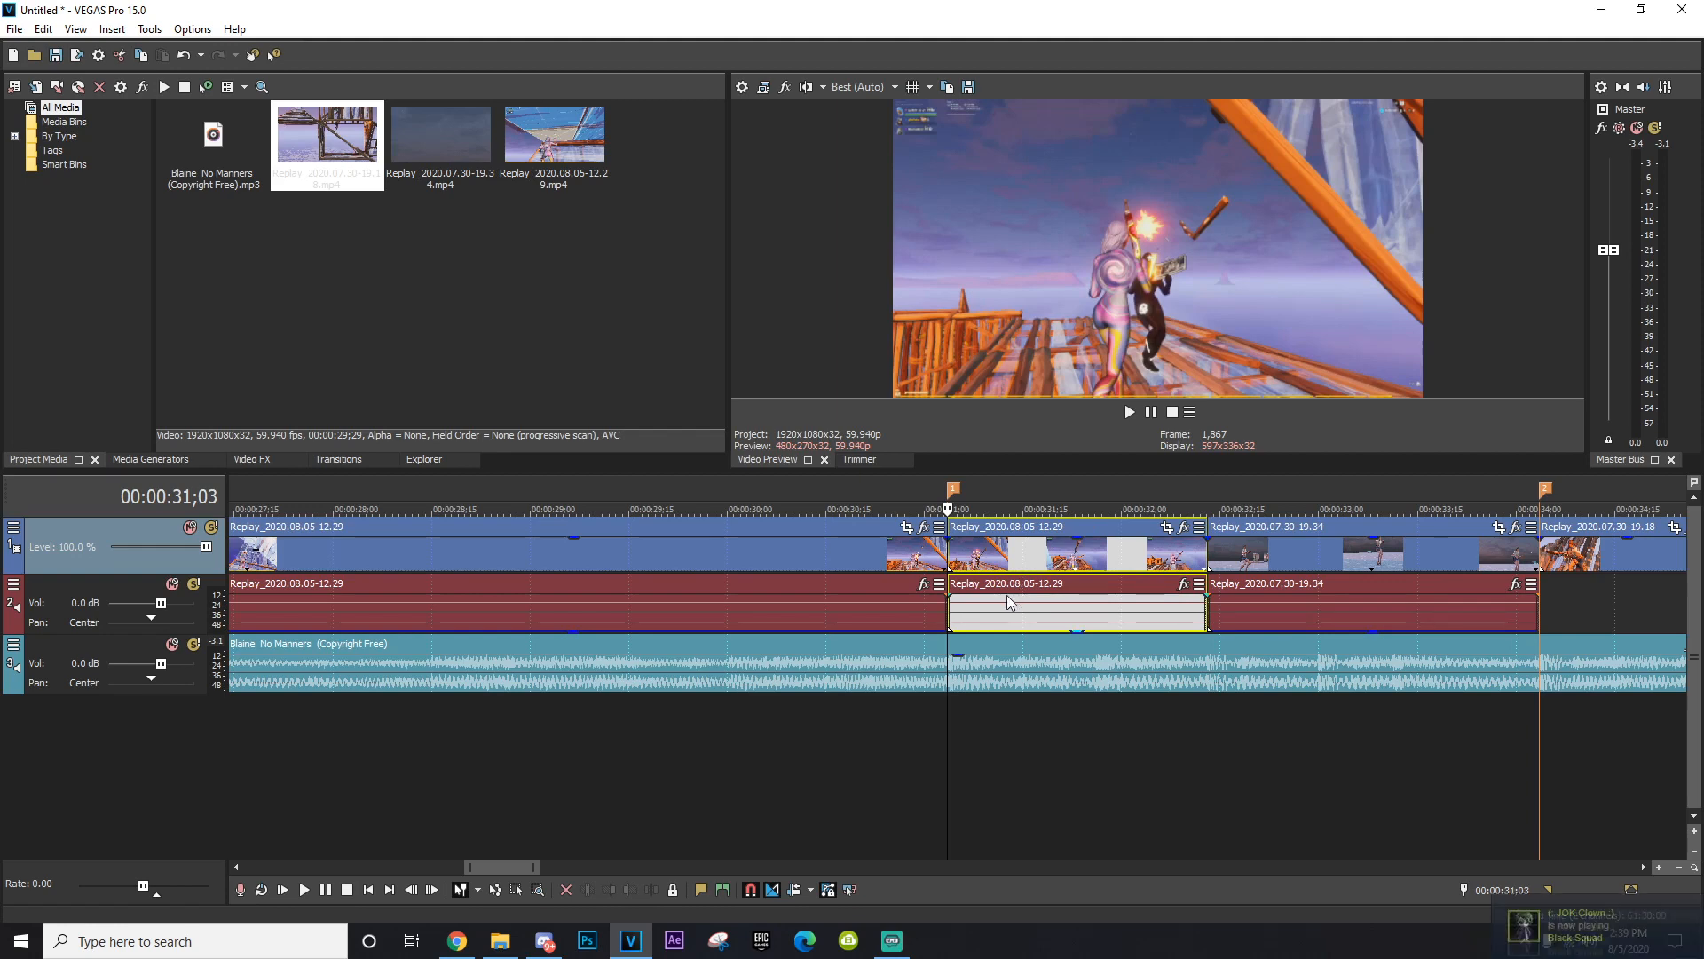
Apply the S_BlurMoCurves effect with the no blur preset to the short clip segment after the split.
click(265, 460)
scroll(119, 280, down, 15)
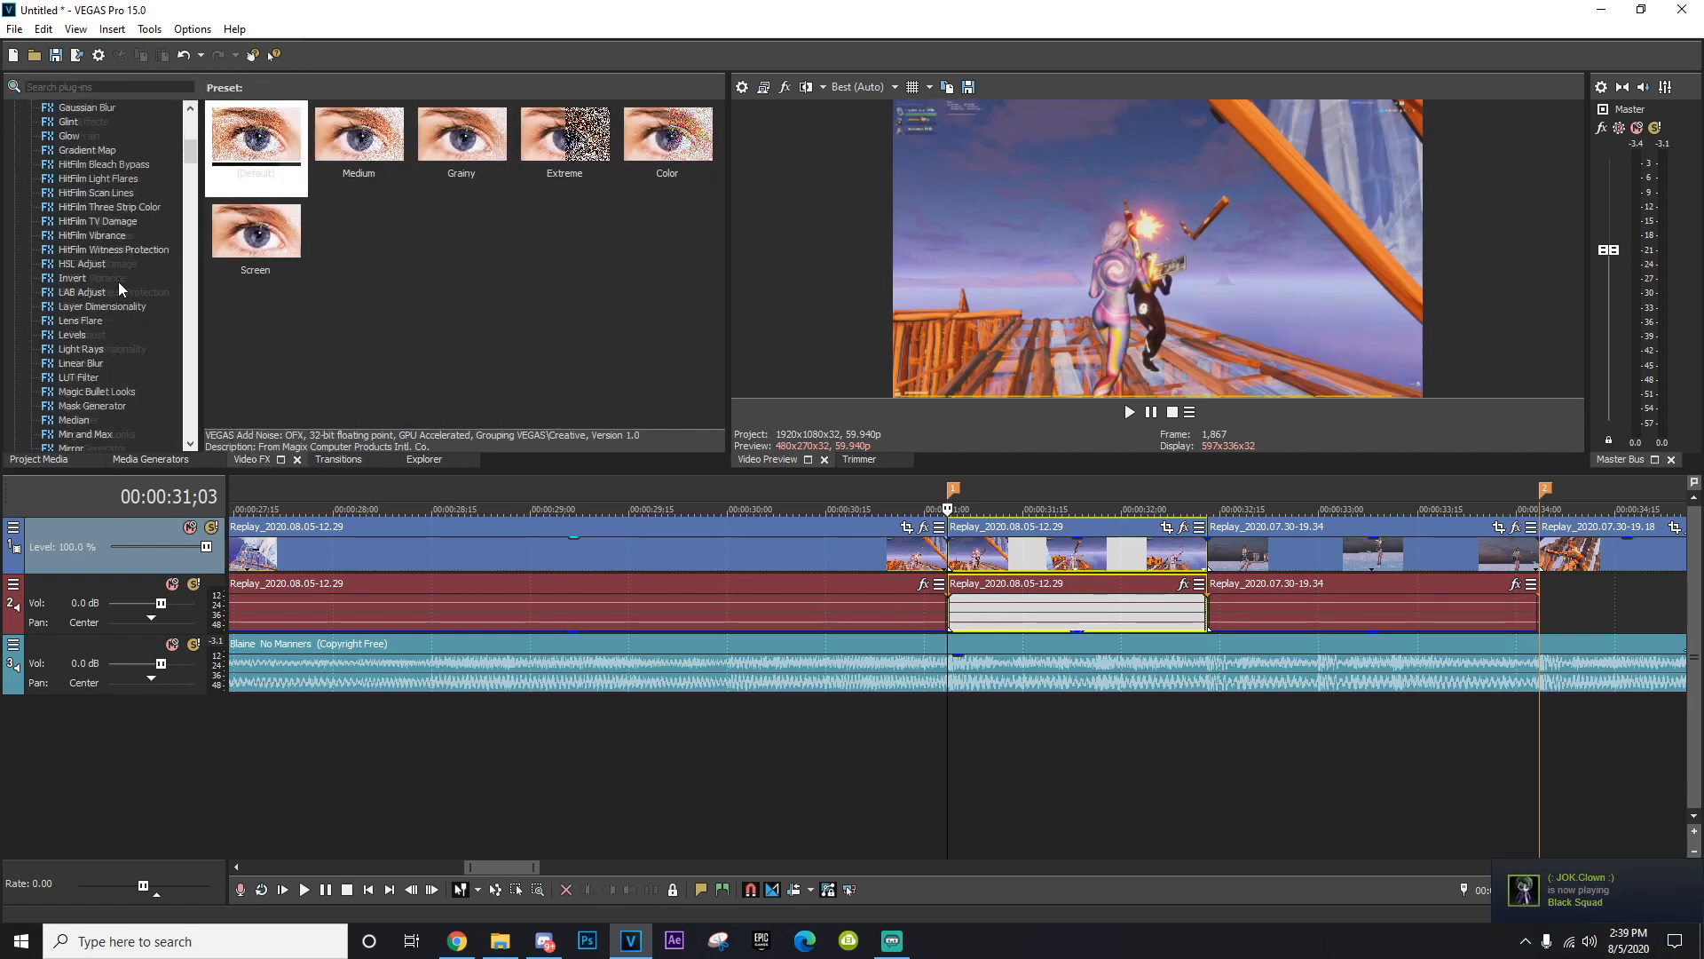
scroll(117, 281, up, 5)
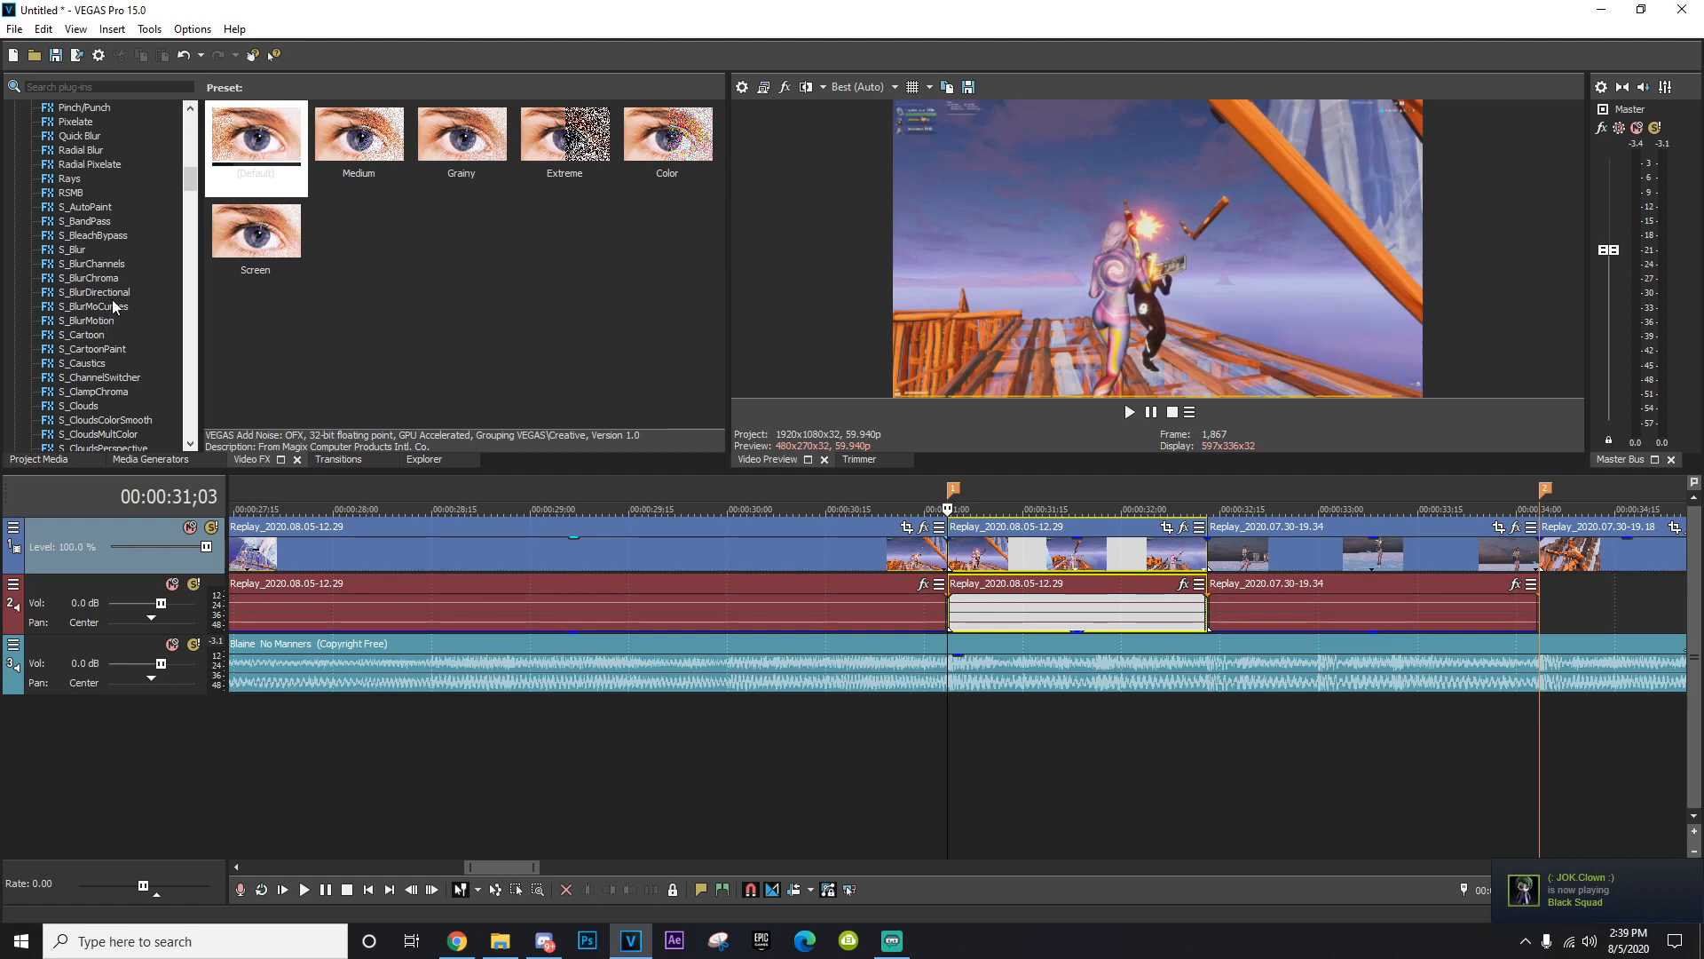
click(110, 305)
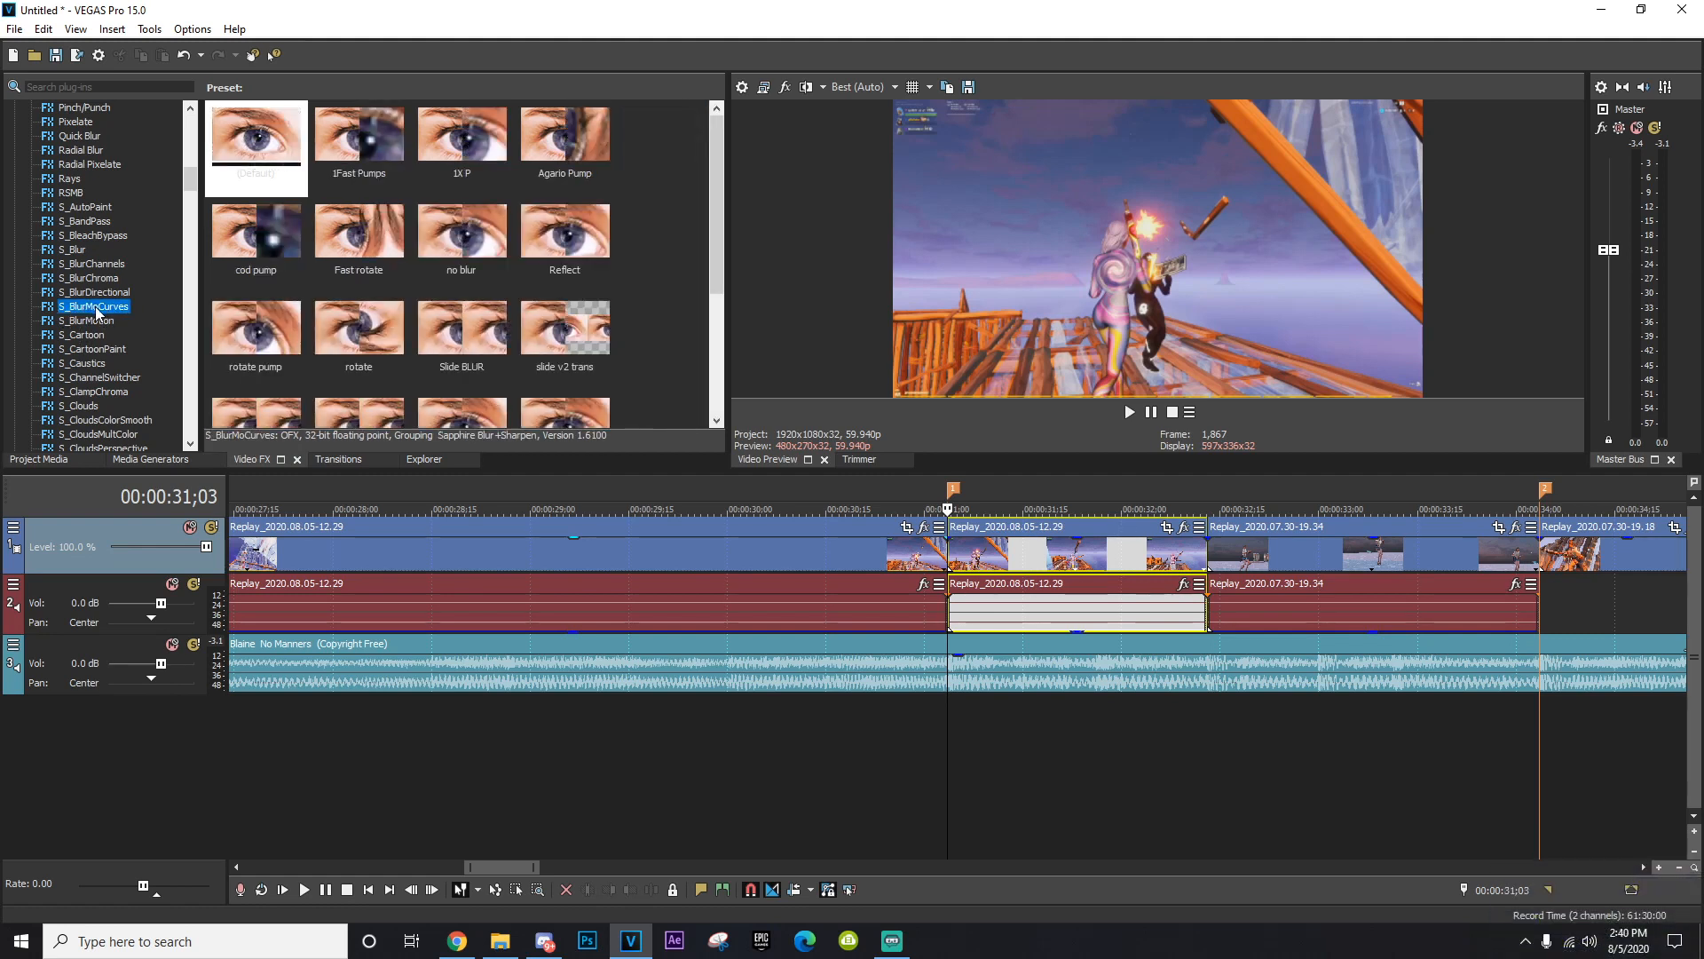
drag(461, 236, 1016, 546)
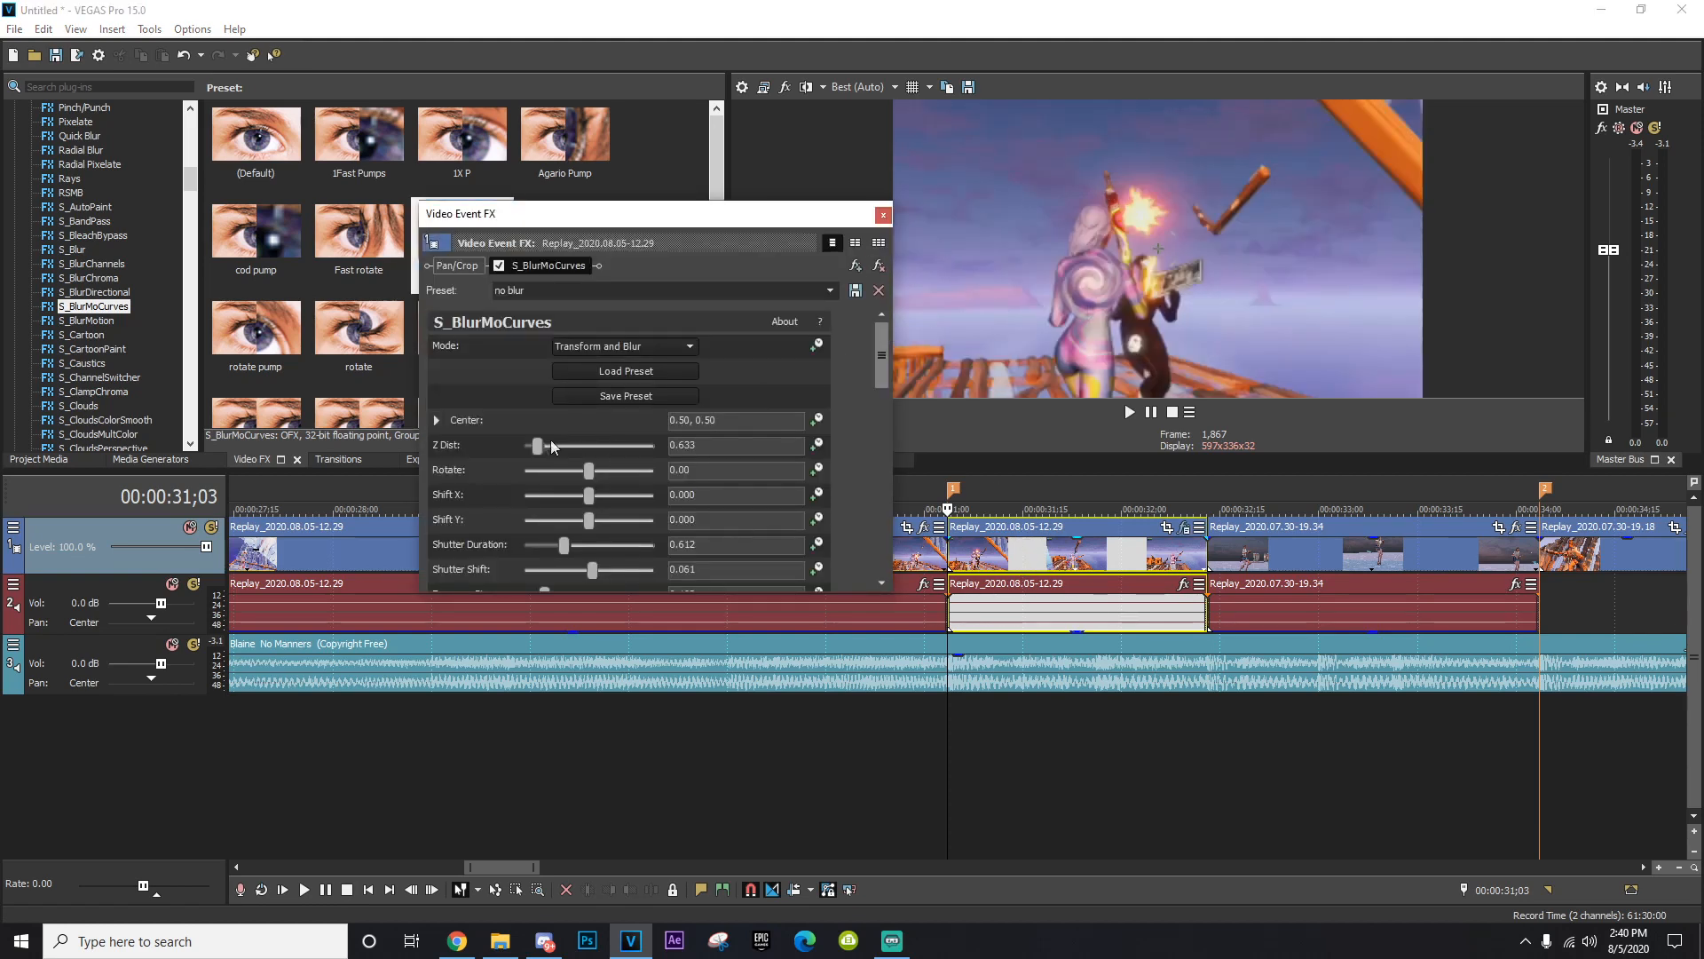
Animate the blur's Z Dist from 0.533 at the segment's start to 1.000 at 00:00:00;26.
click(549, 443)
drag(551, 451, 544, 451)
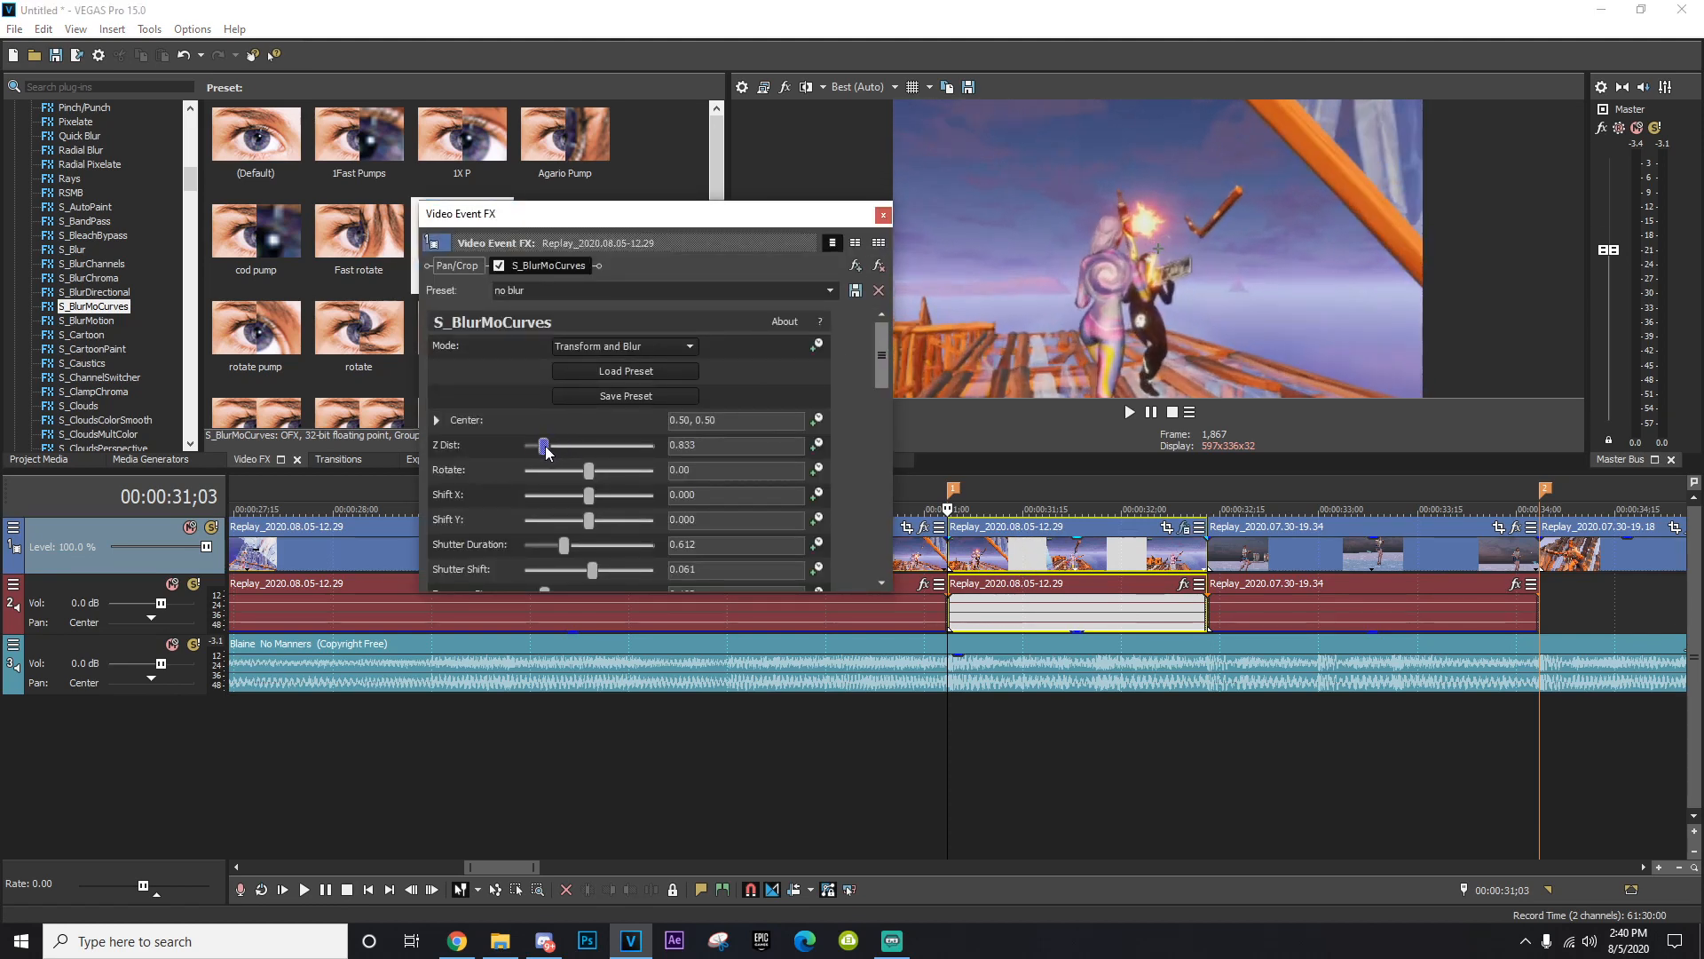
click(815, 443)
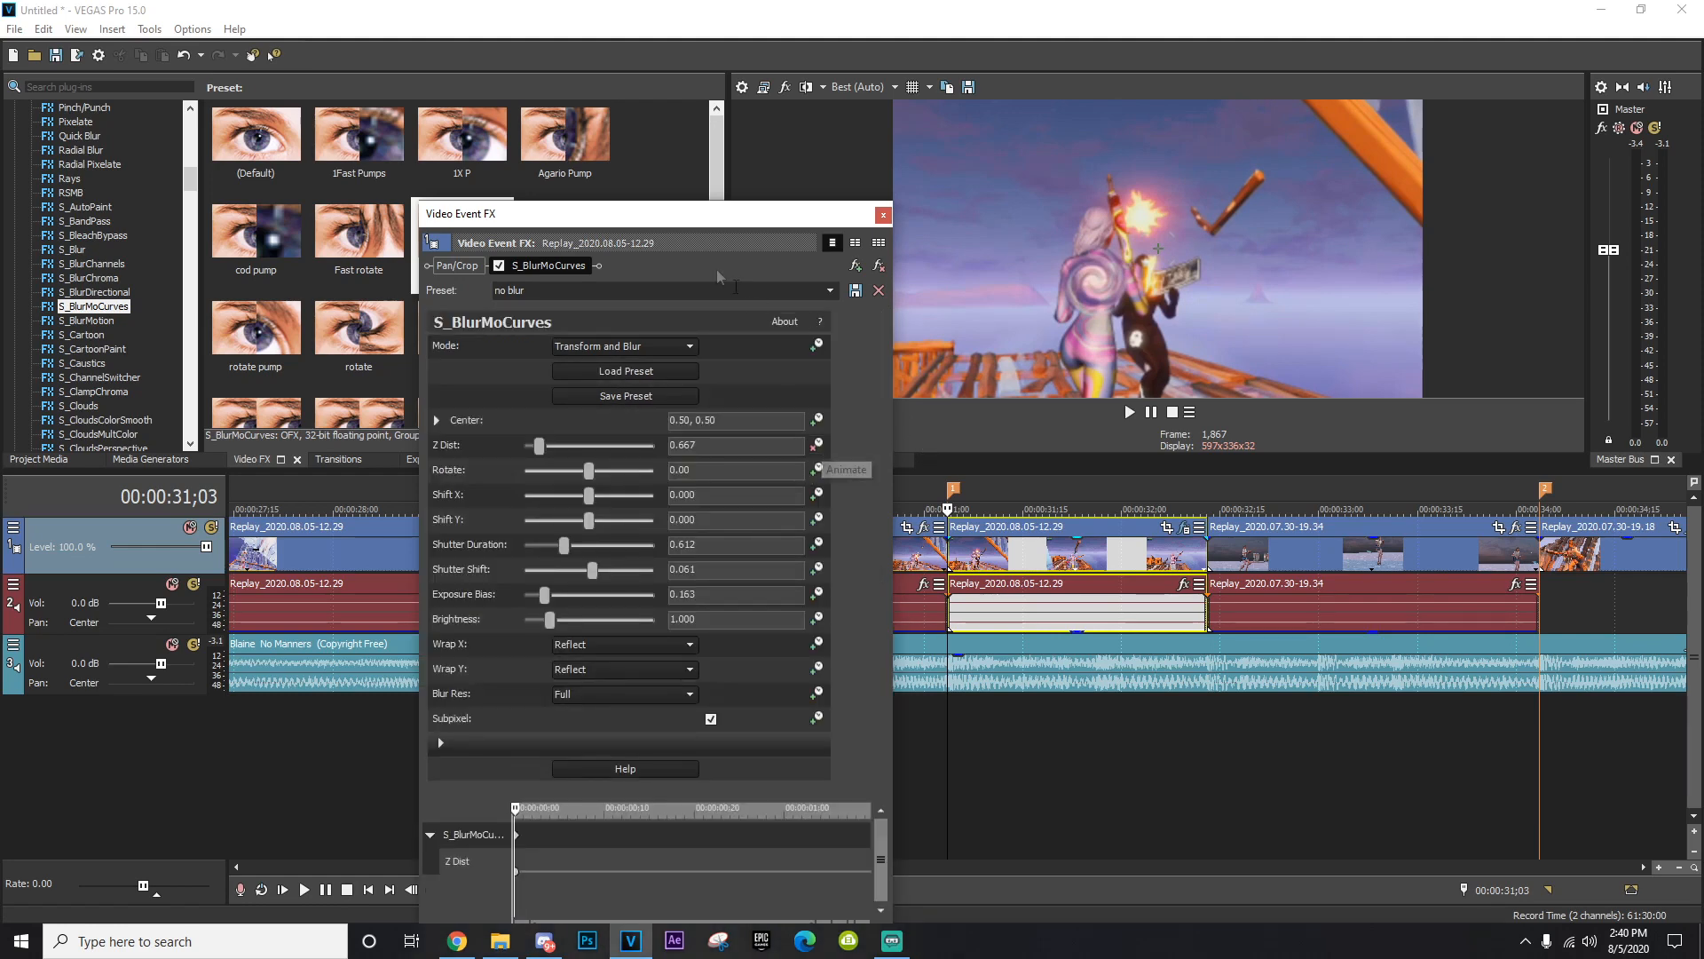
drag(666, 202, 654, 217)
click(1121, 549)
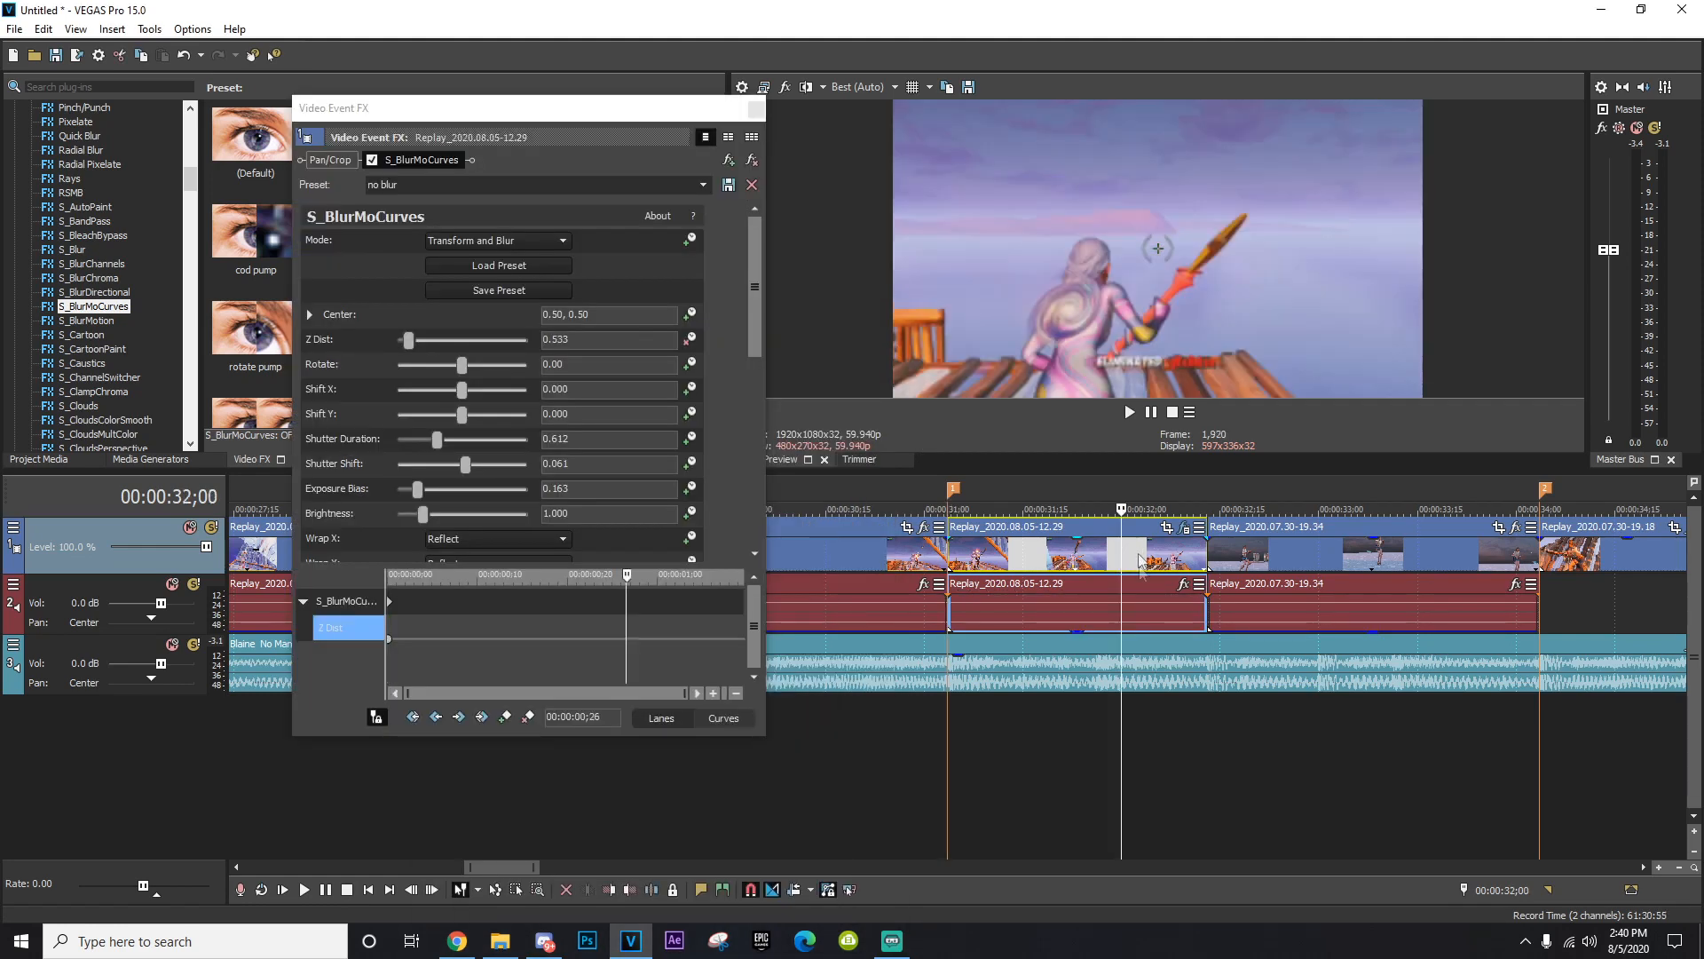
double_click(410, 340)
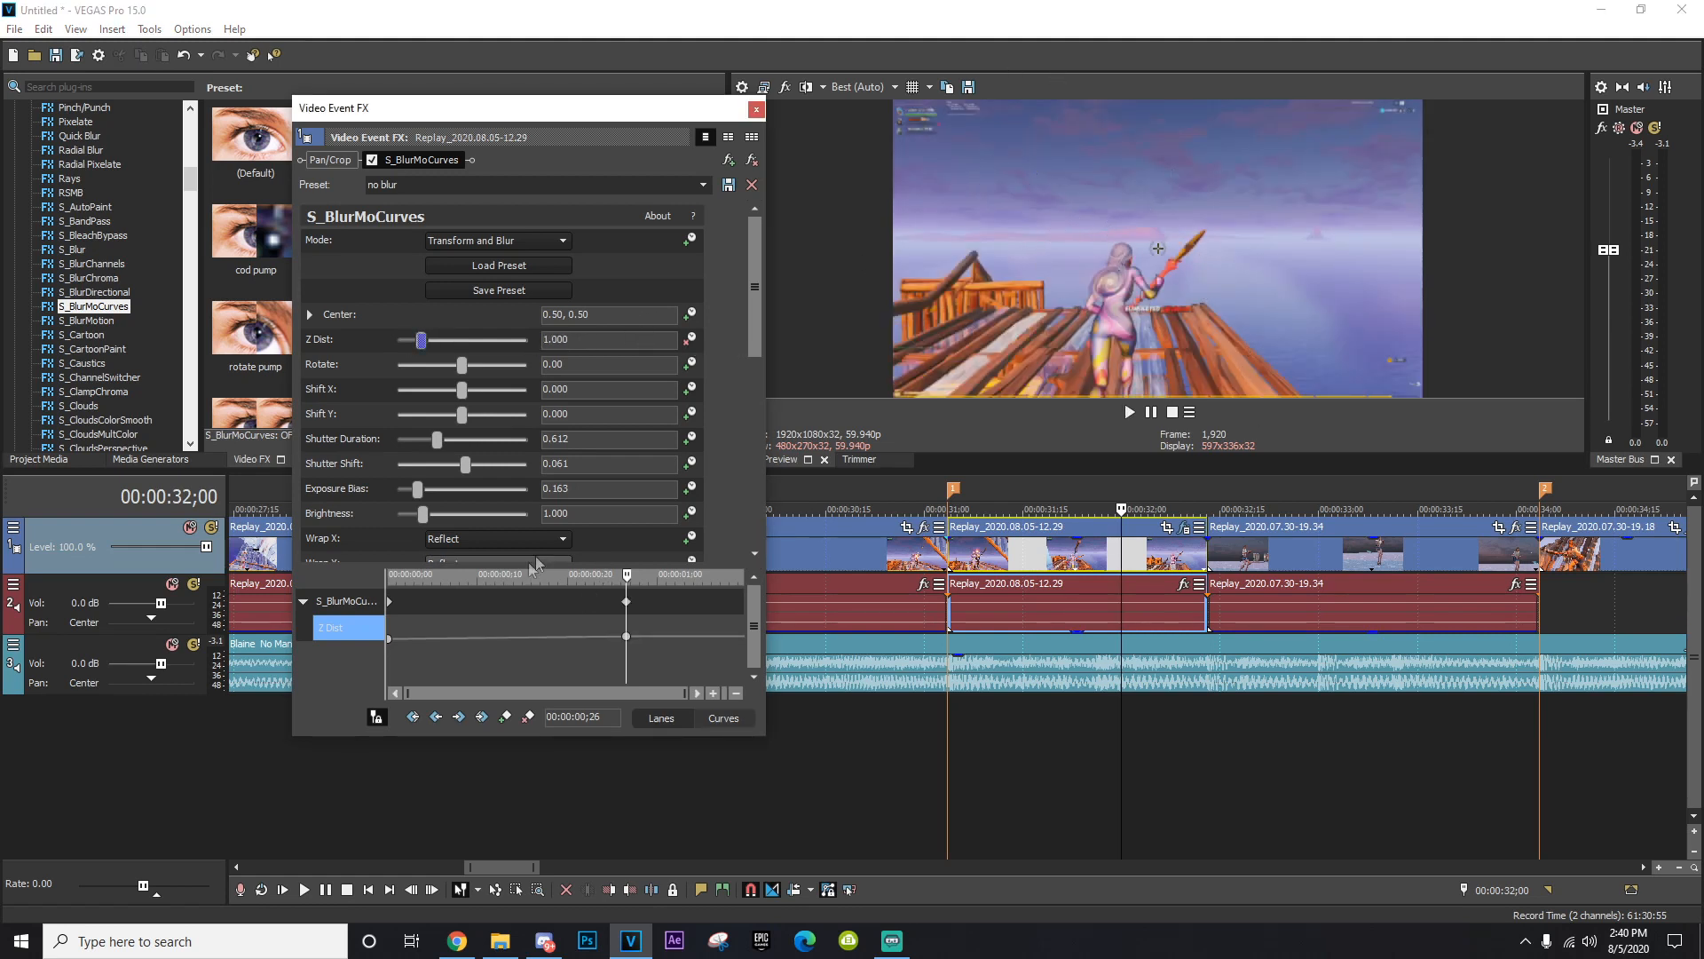
Set the first Z Dist keyframe to Fast Fade, preview the zoom and close the effect settings.
click(390, 641)
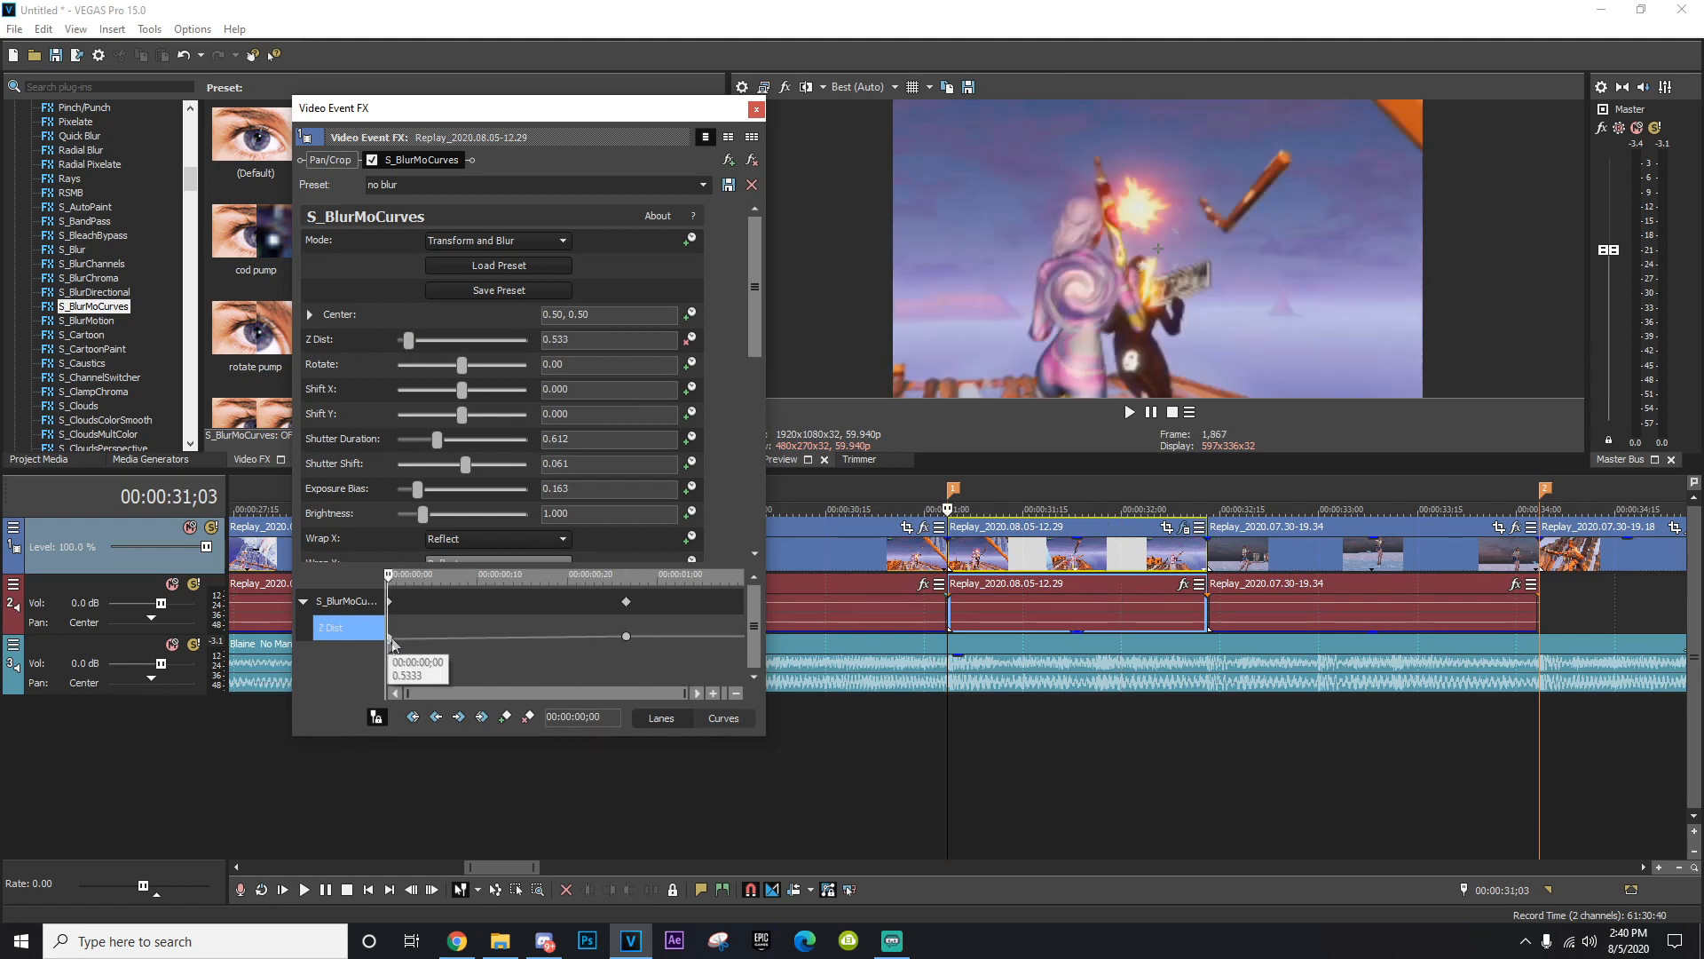
right_click(392, 639)
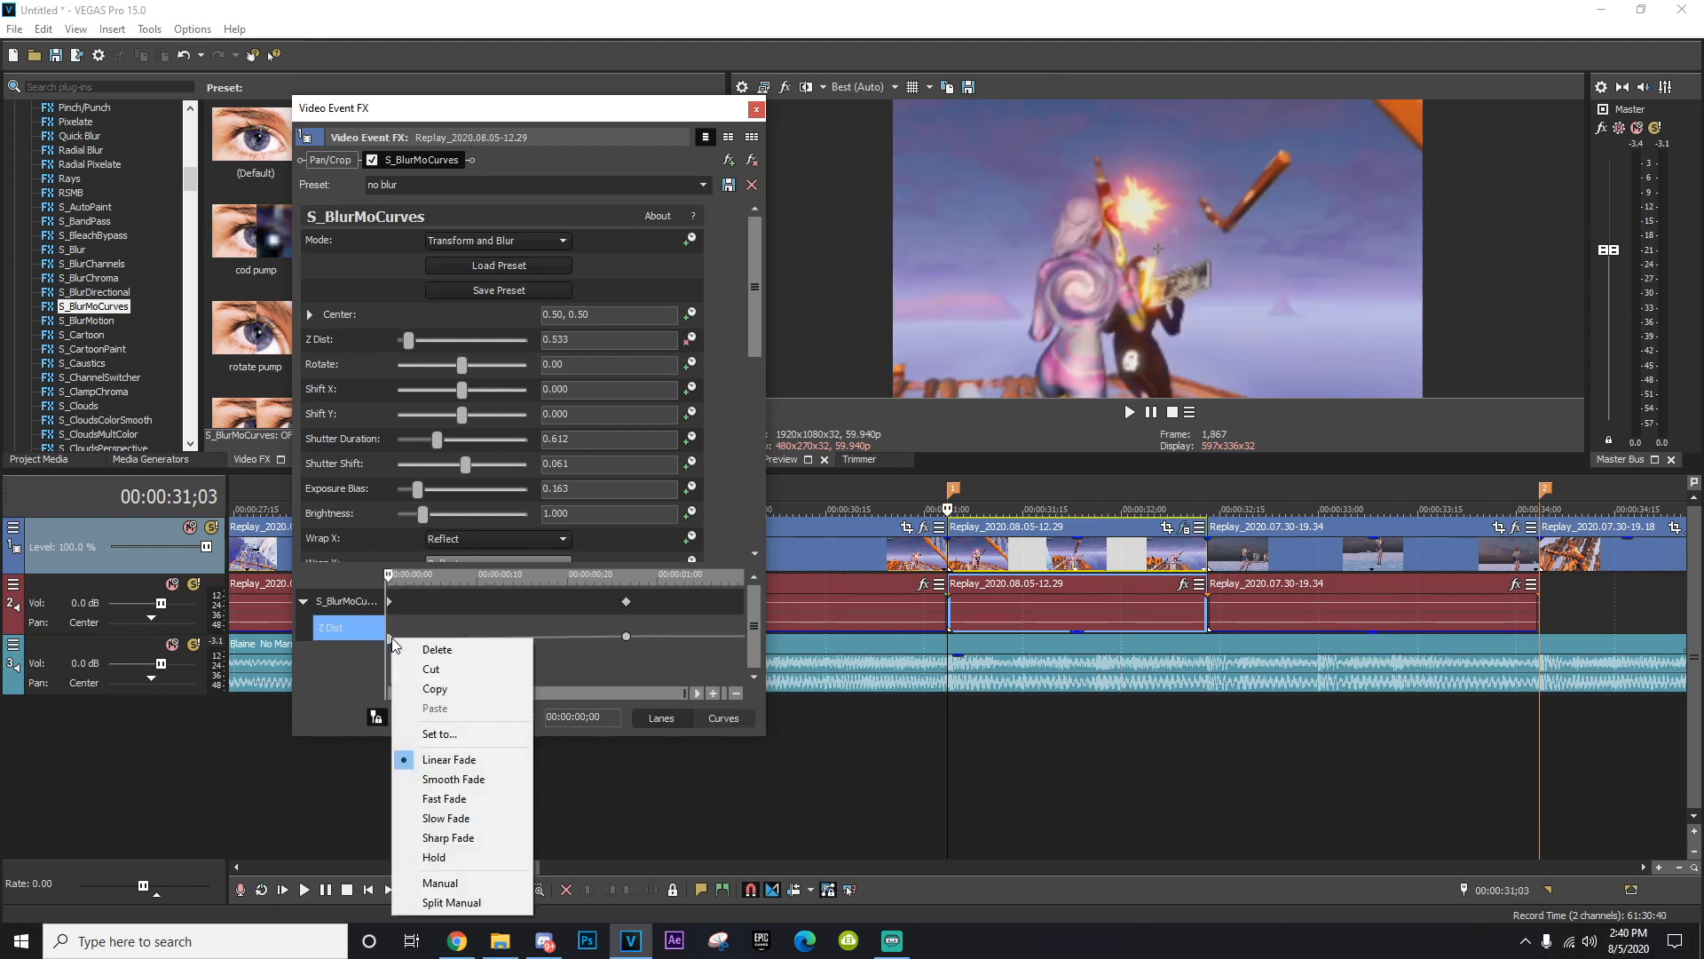
click(435, 800)
click(922, 564)
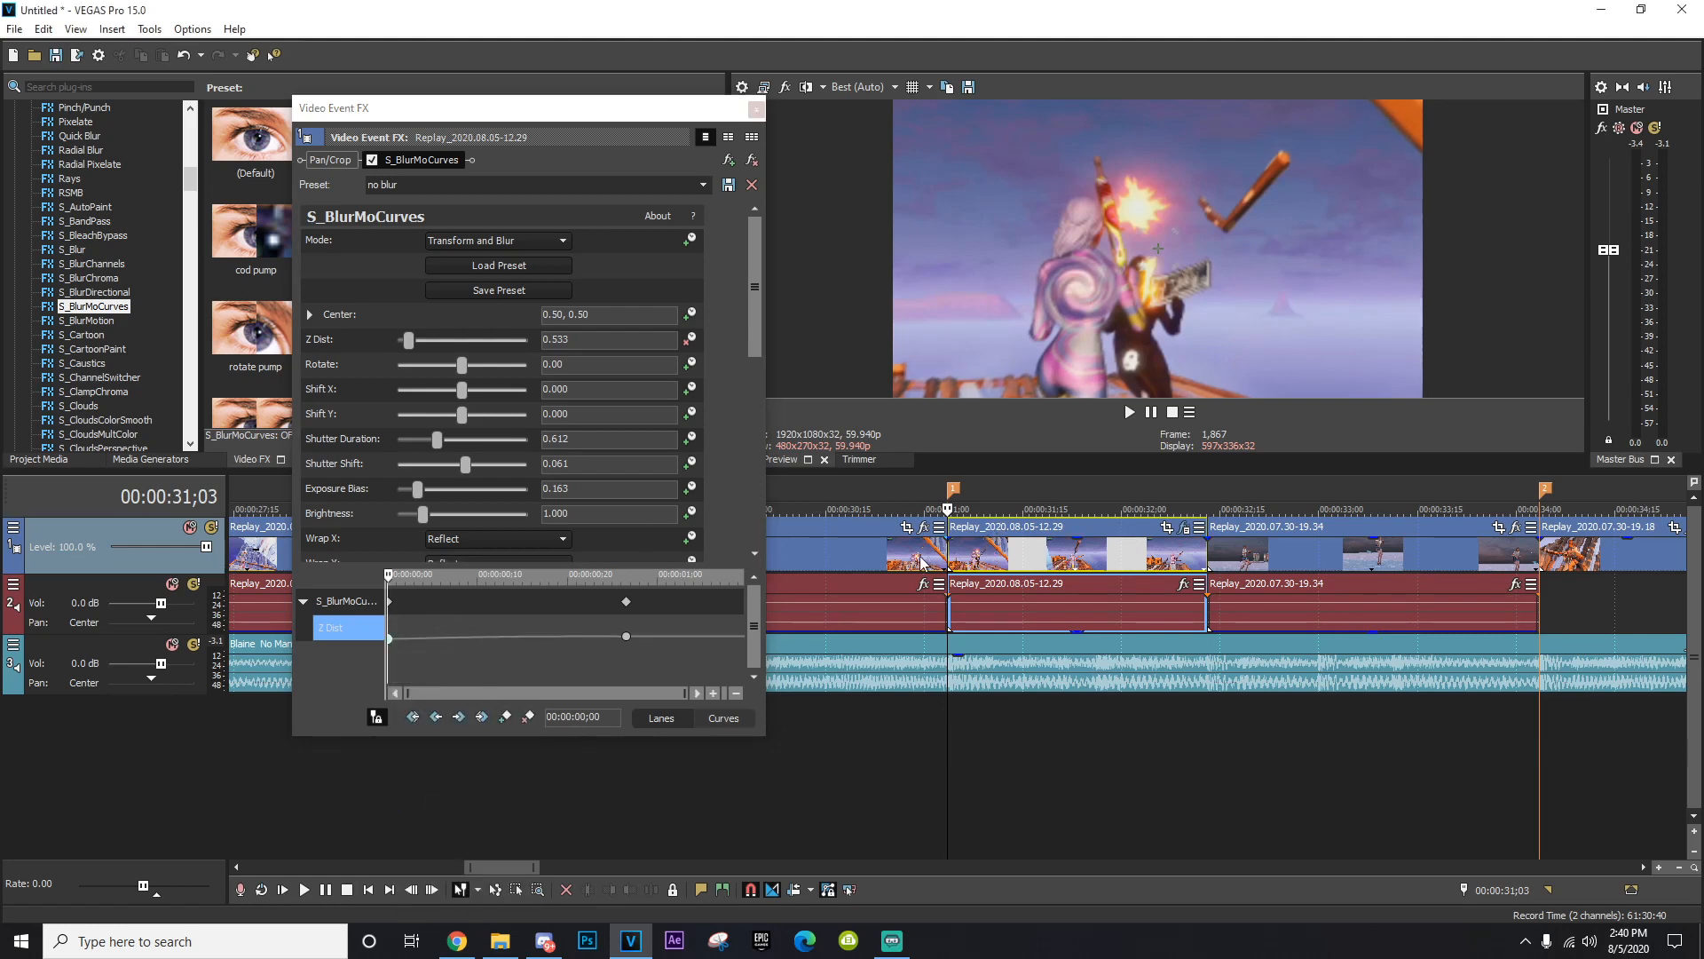
key(space)
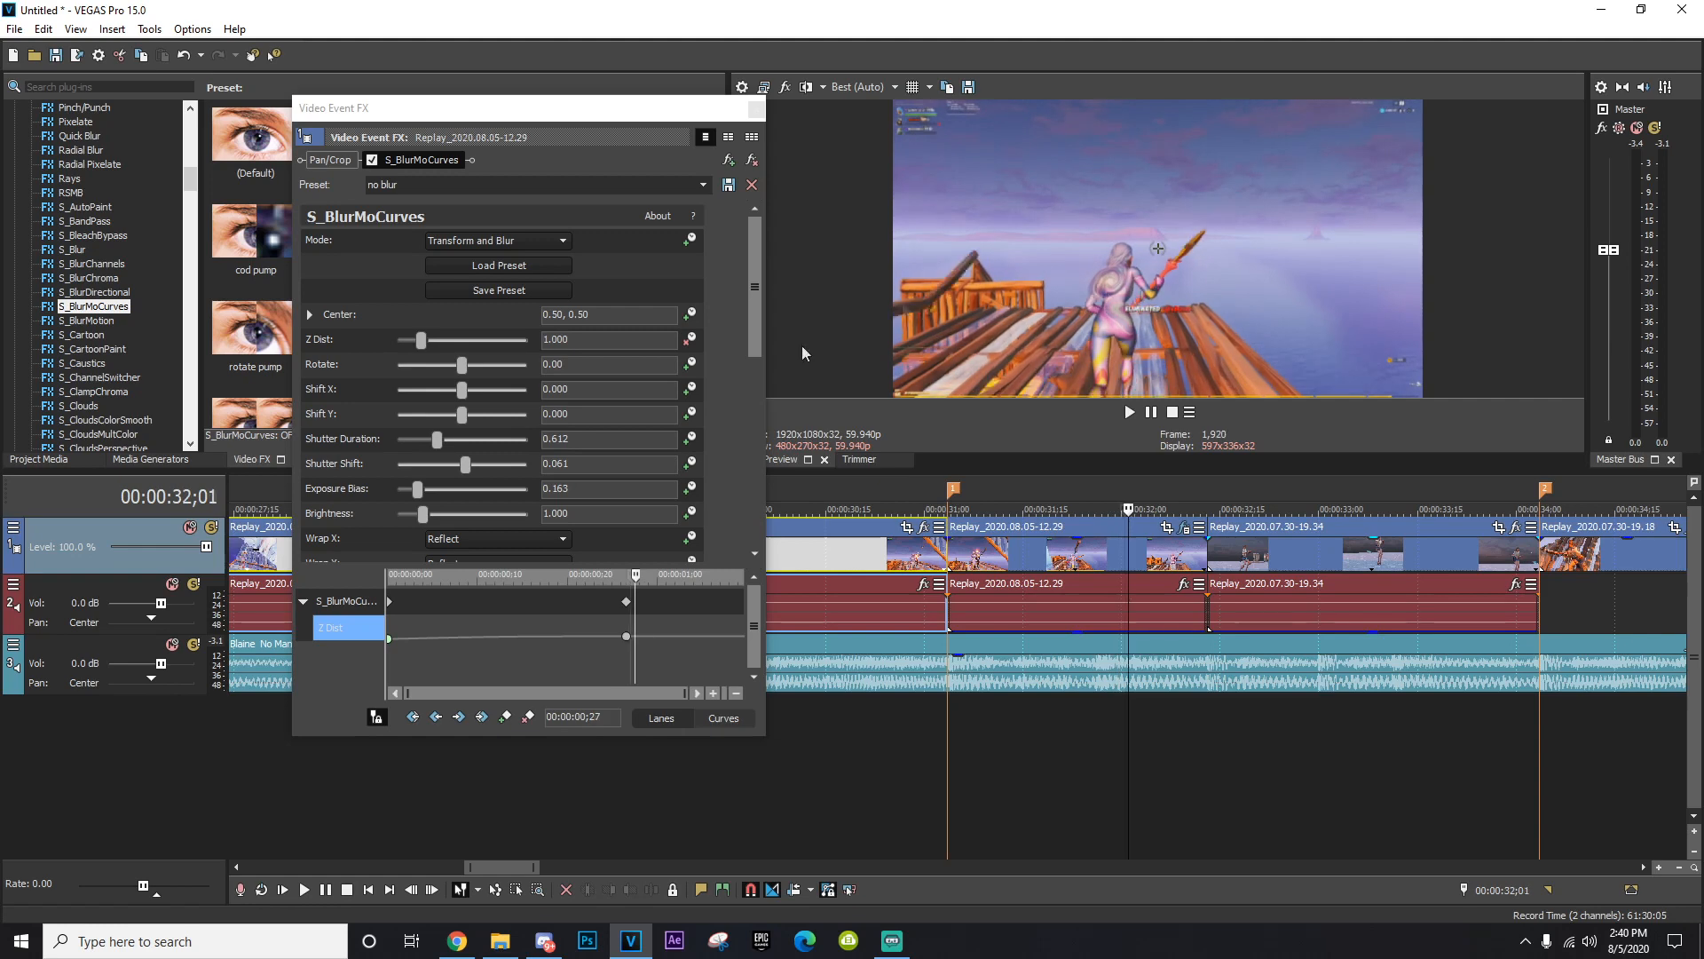
click(627, 602)
click(759, 109)
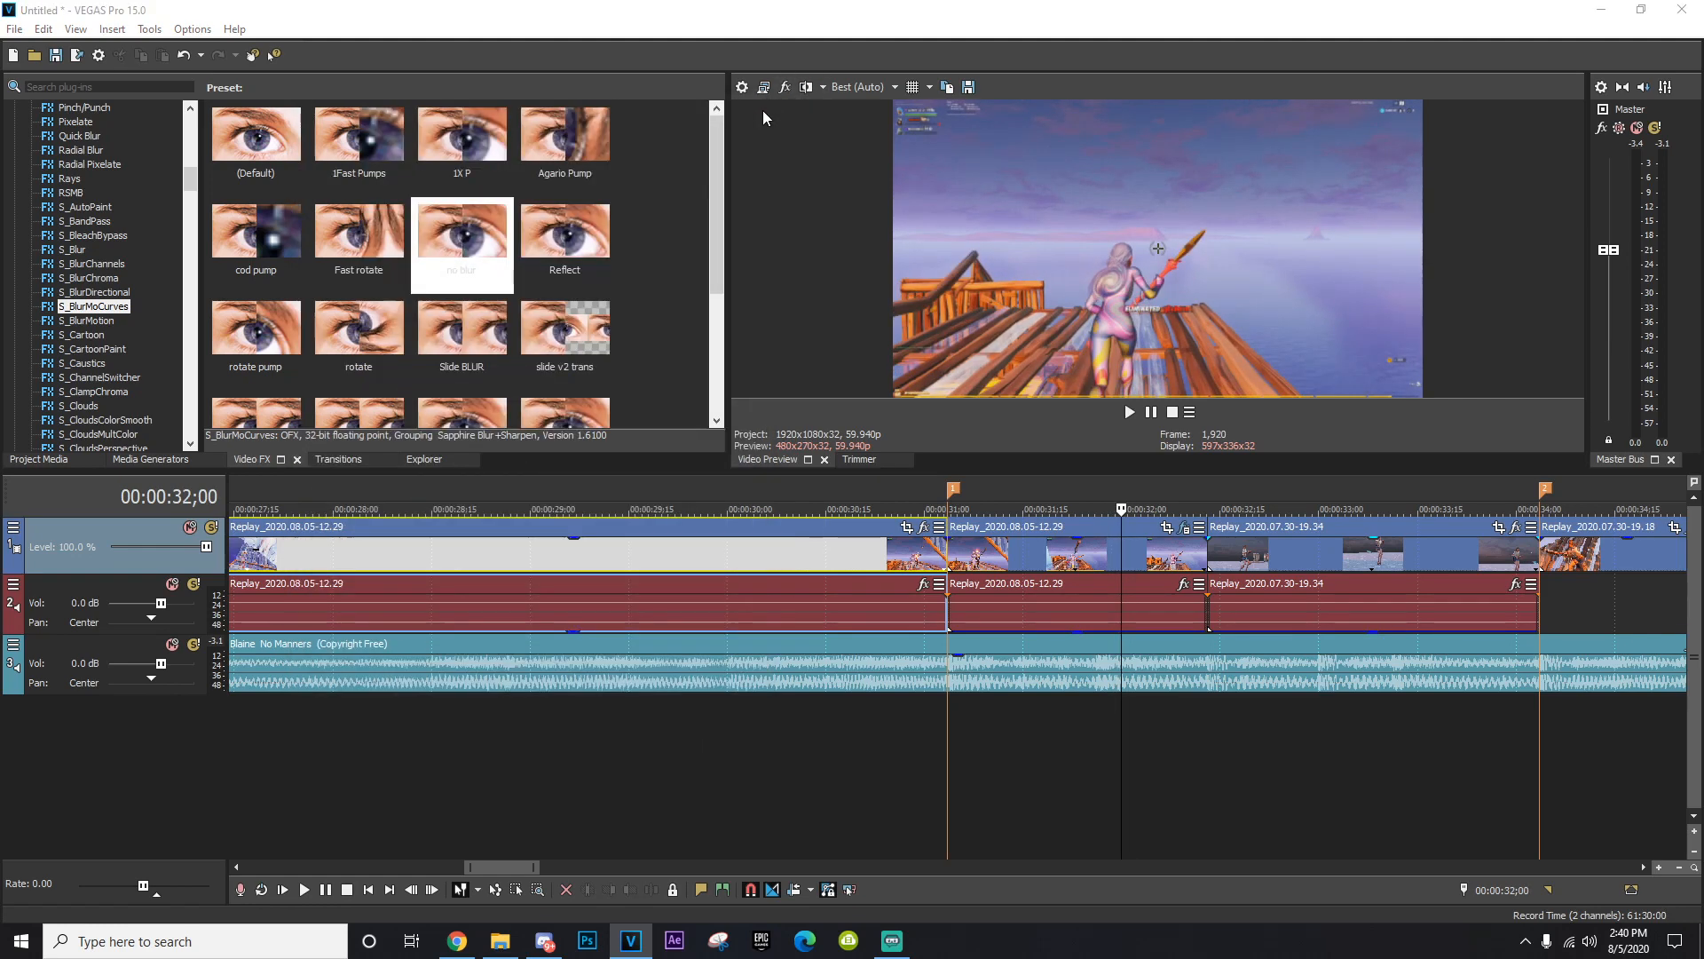
Add the S_Shake preset Up and Down Shake for transitions to the same segment and place it before S_BlurMoCurves.
click(951, 557)
scroll(87, 334, down, 10)
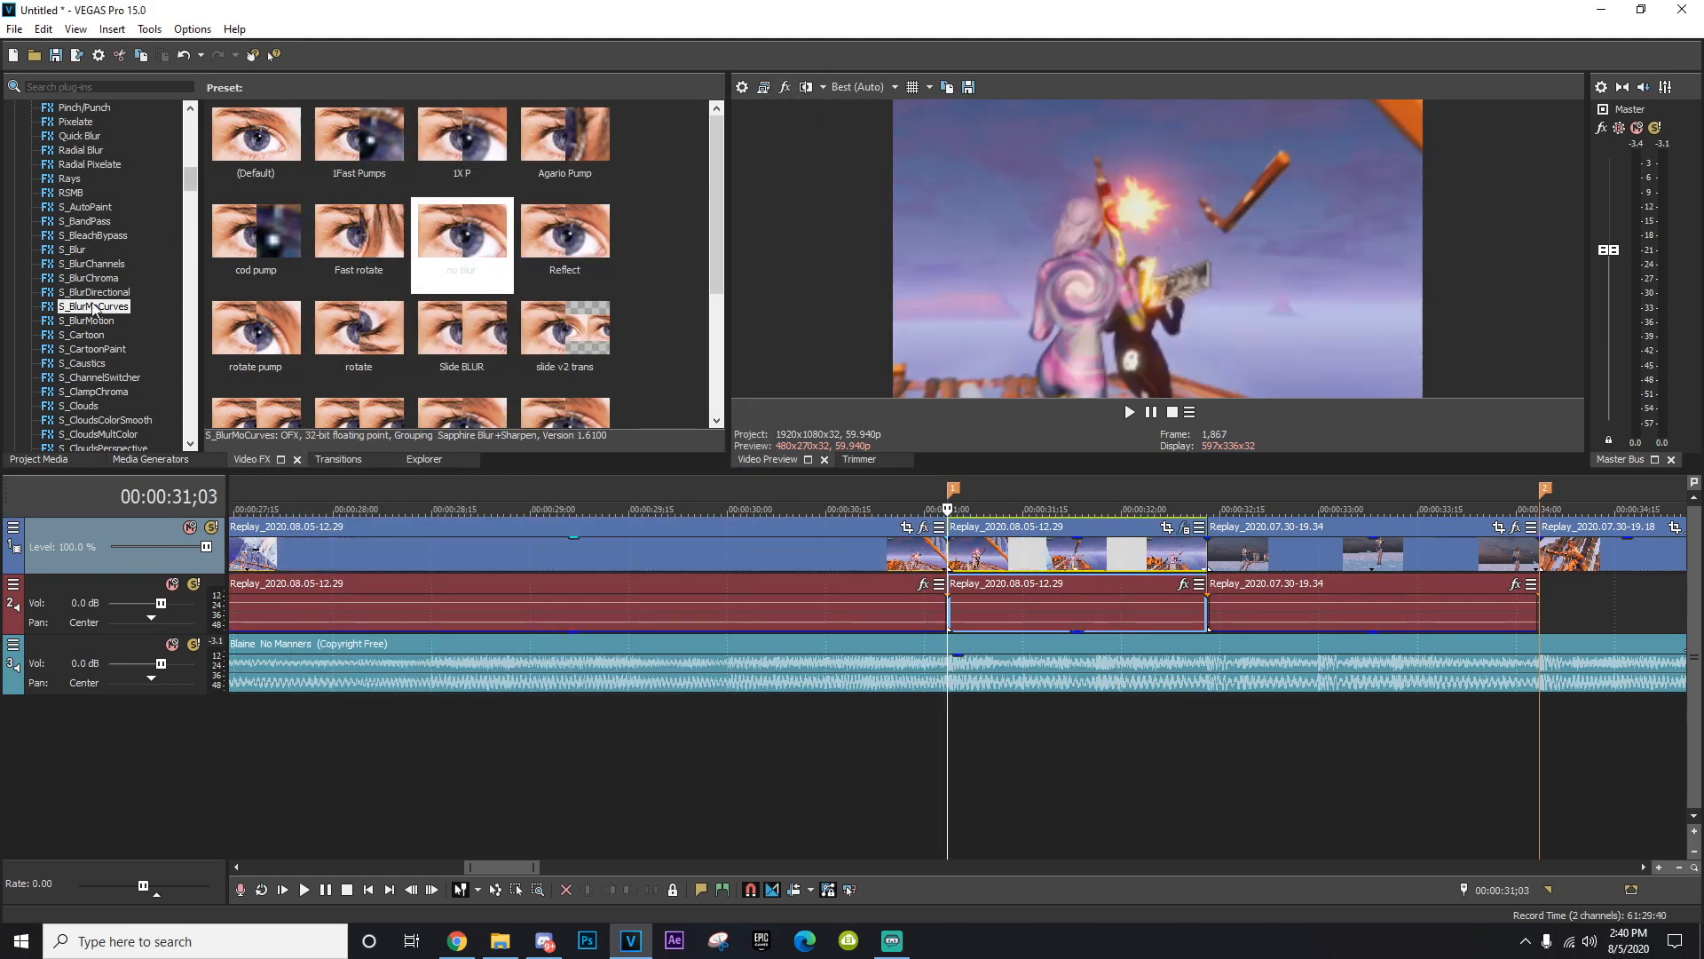
scroll(85, 328, down, 15)
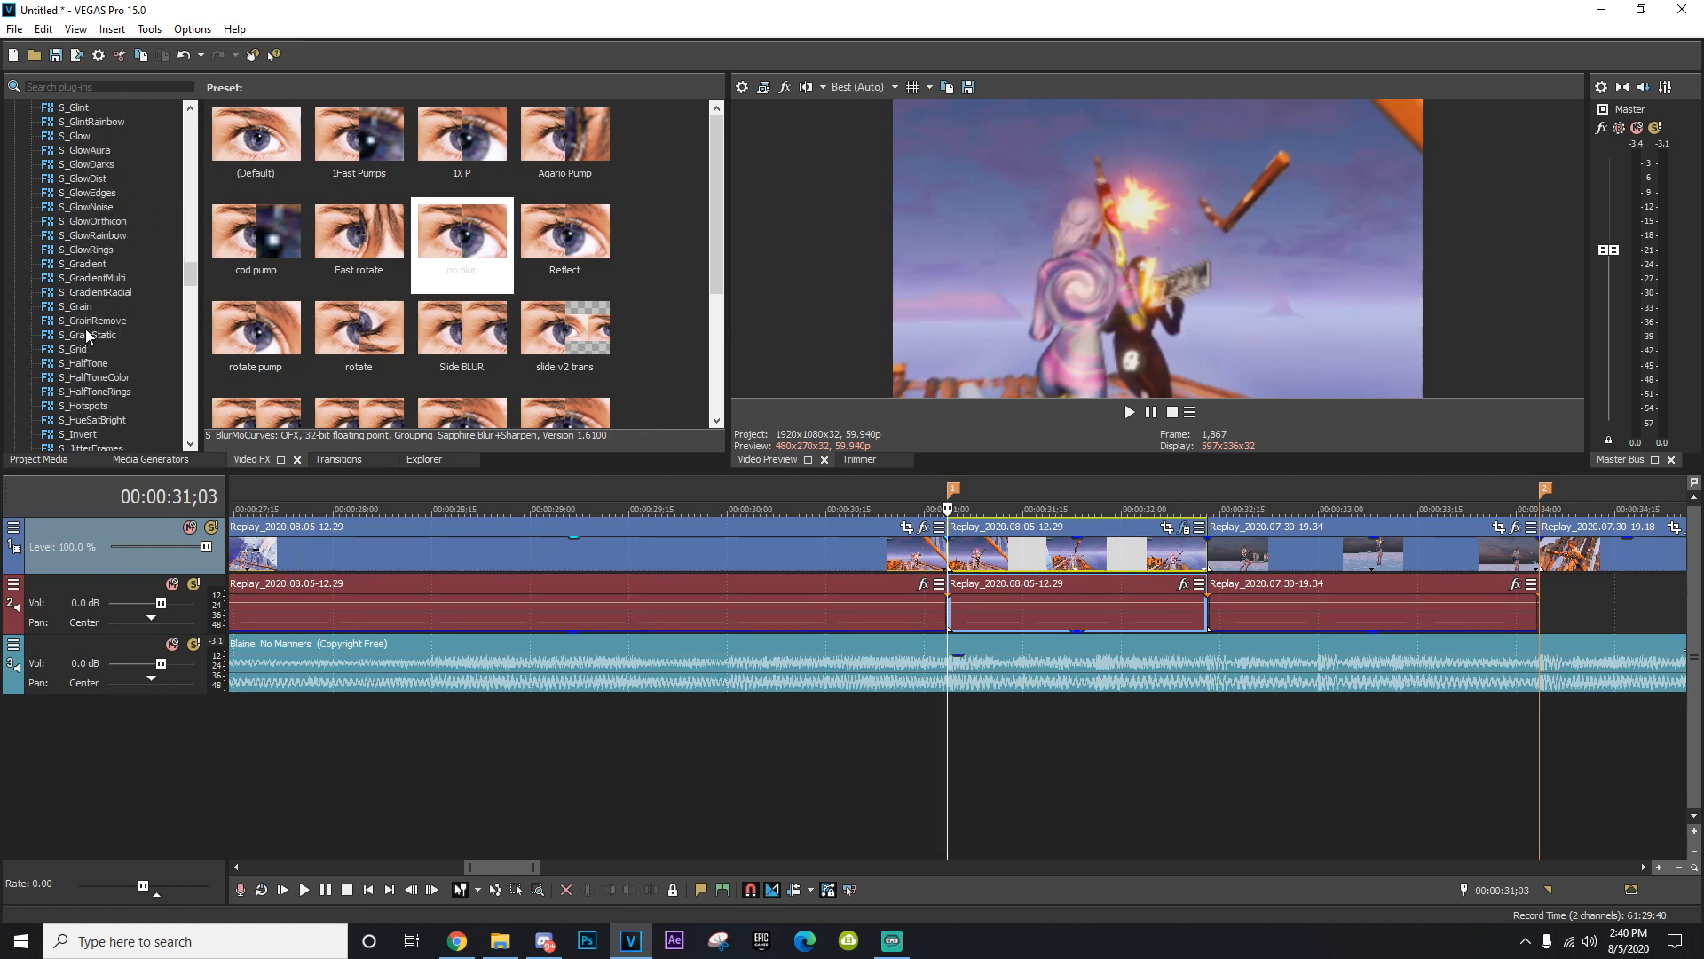
scroll(85, 328, down, 6)
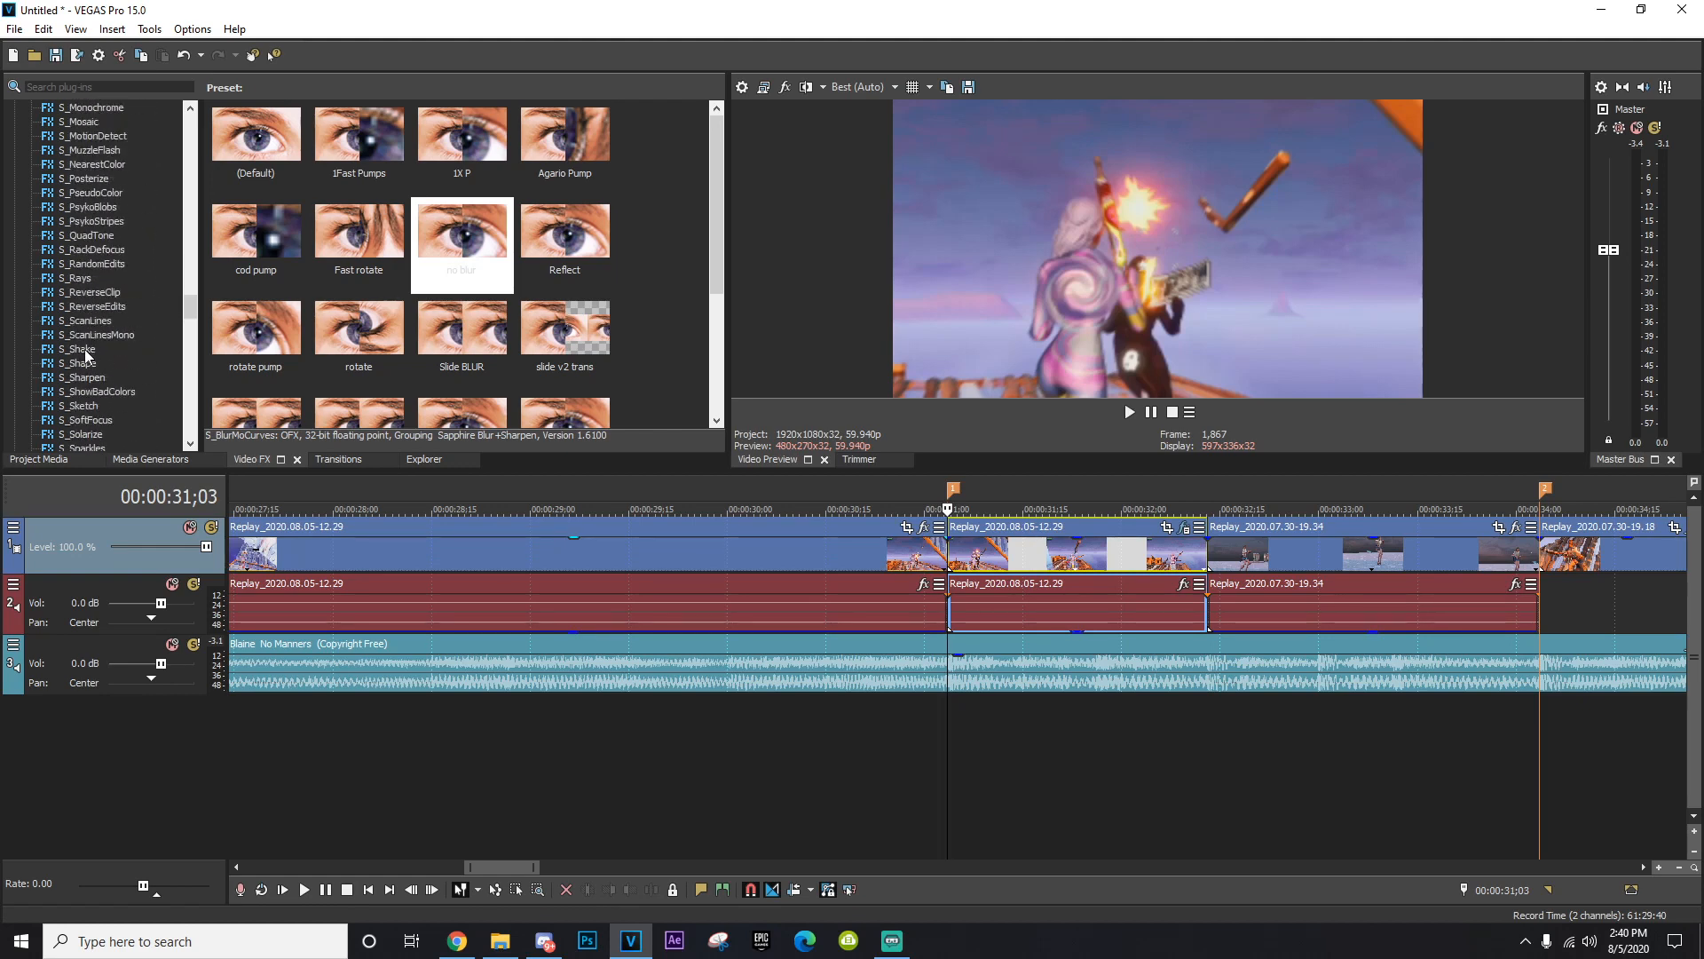
click(83, 349)
scroll(461, 317, down, 5)
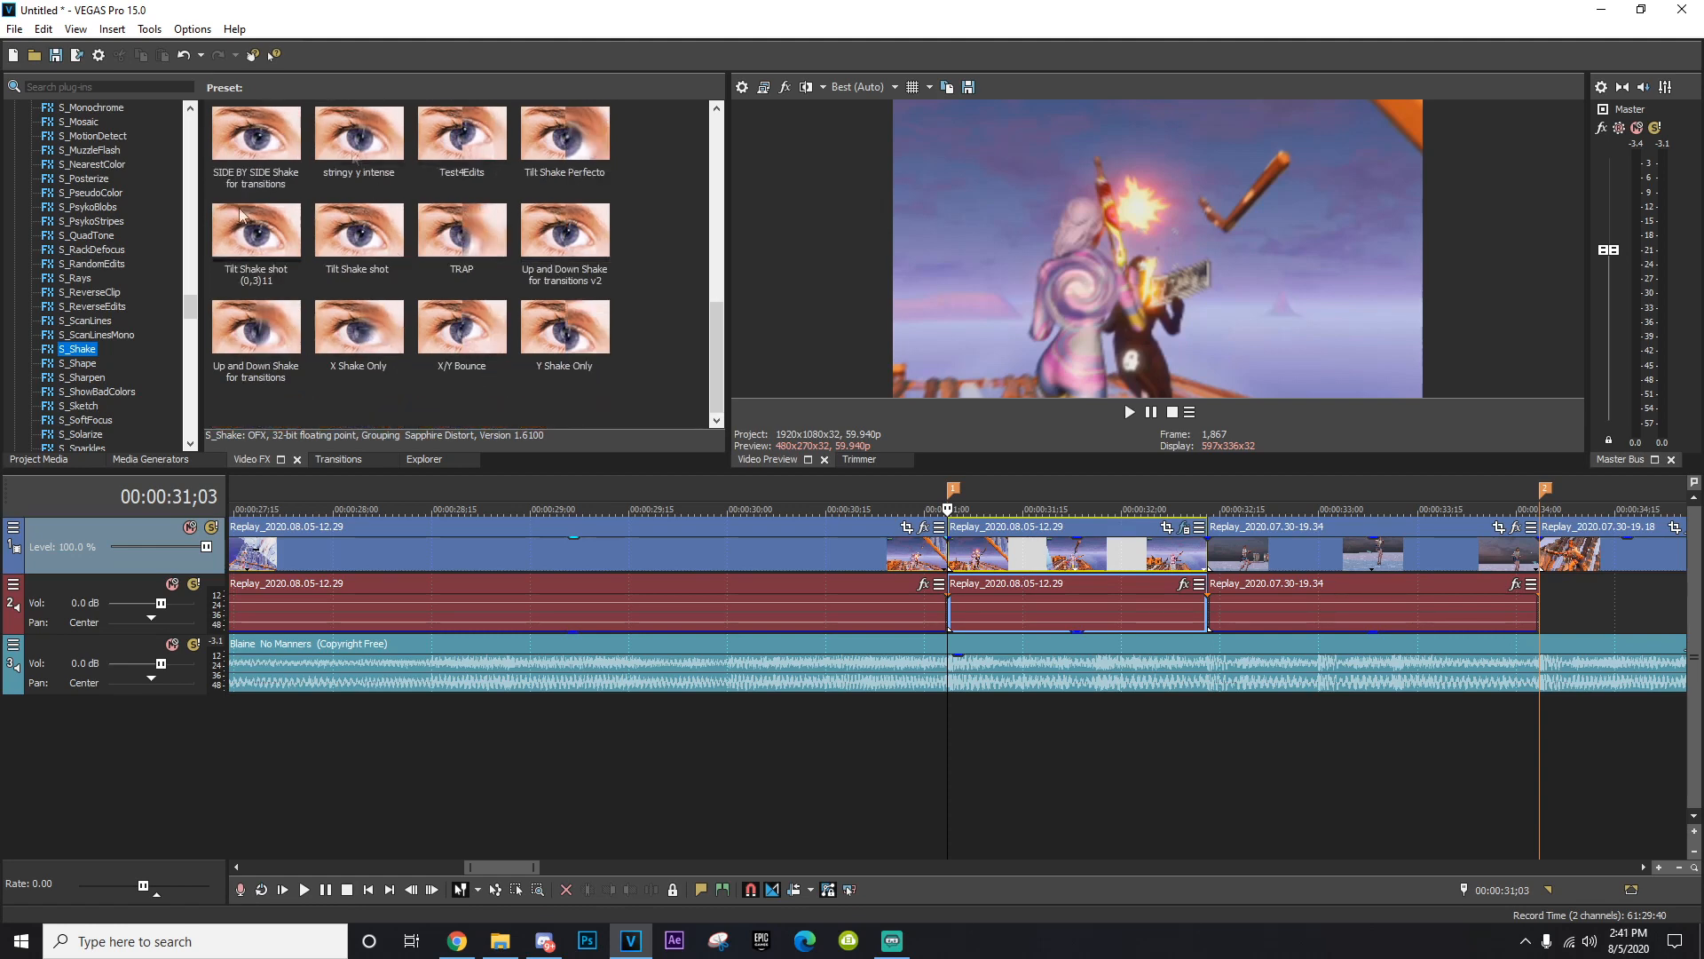
scroll(1072, 622, down, 5)
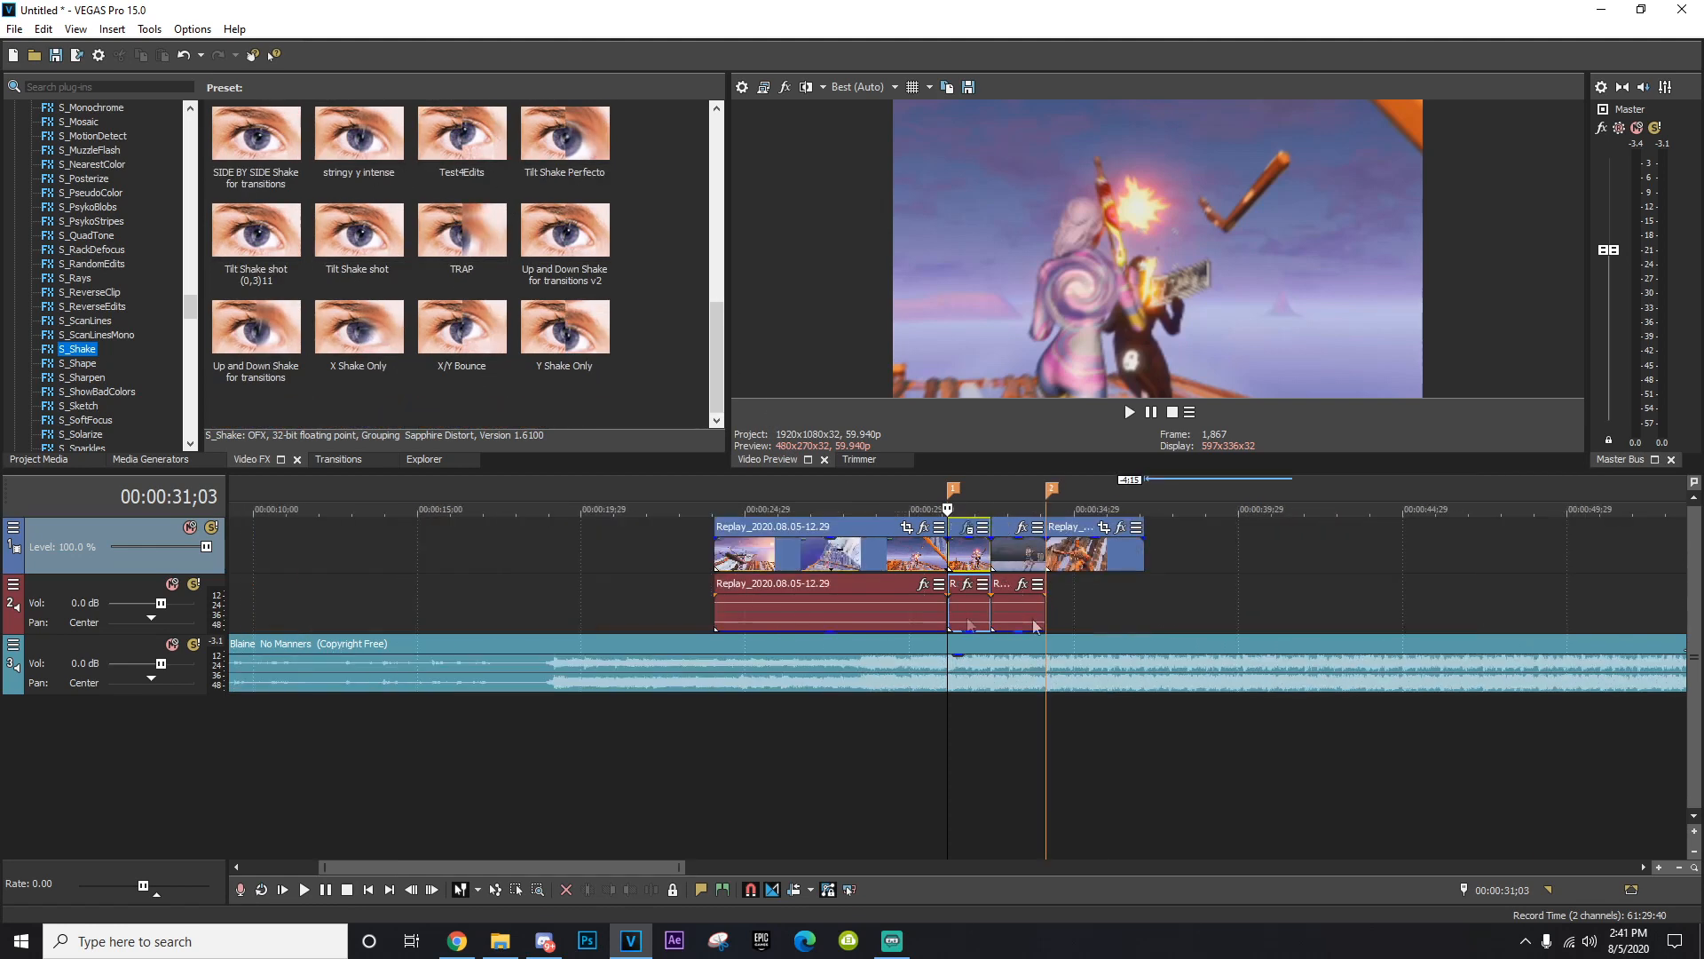
scroll(1062, 604, up, 5)
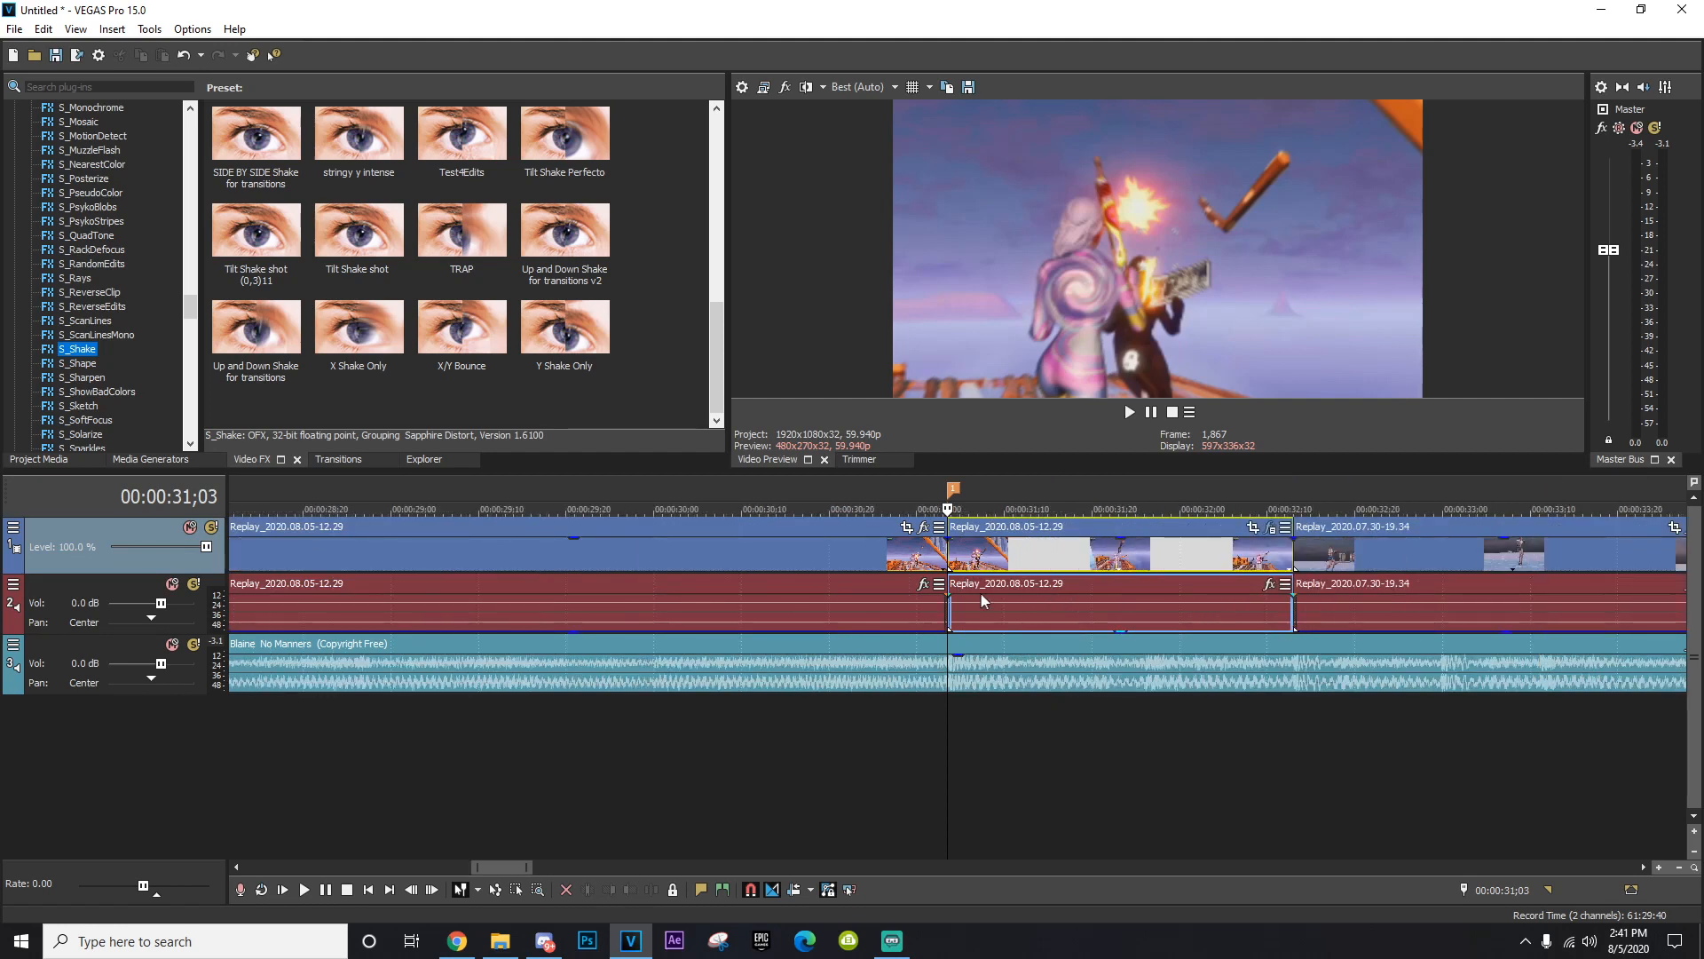
scroll(796, 559, down, 2)
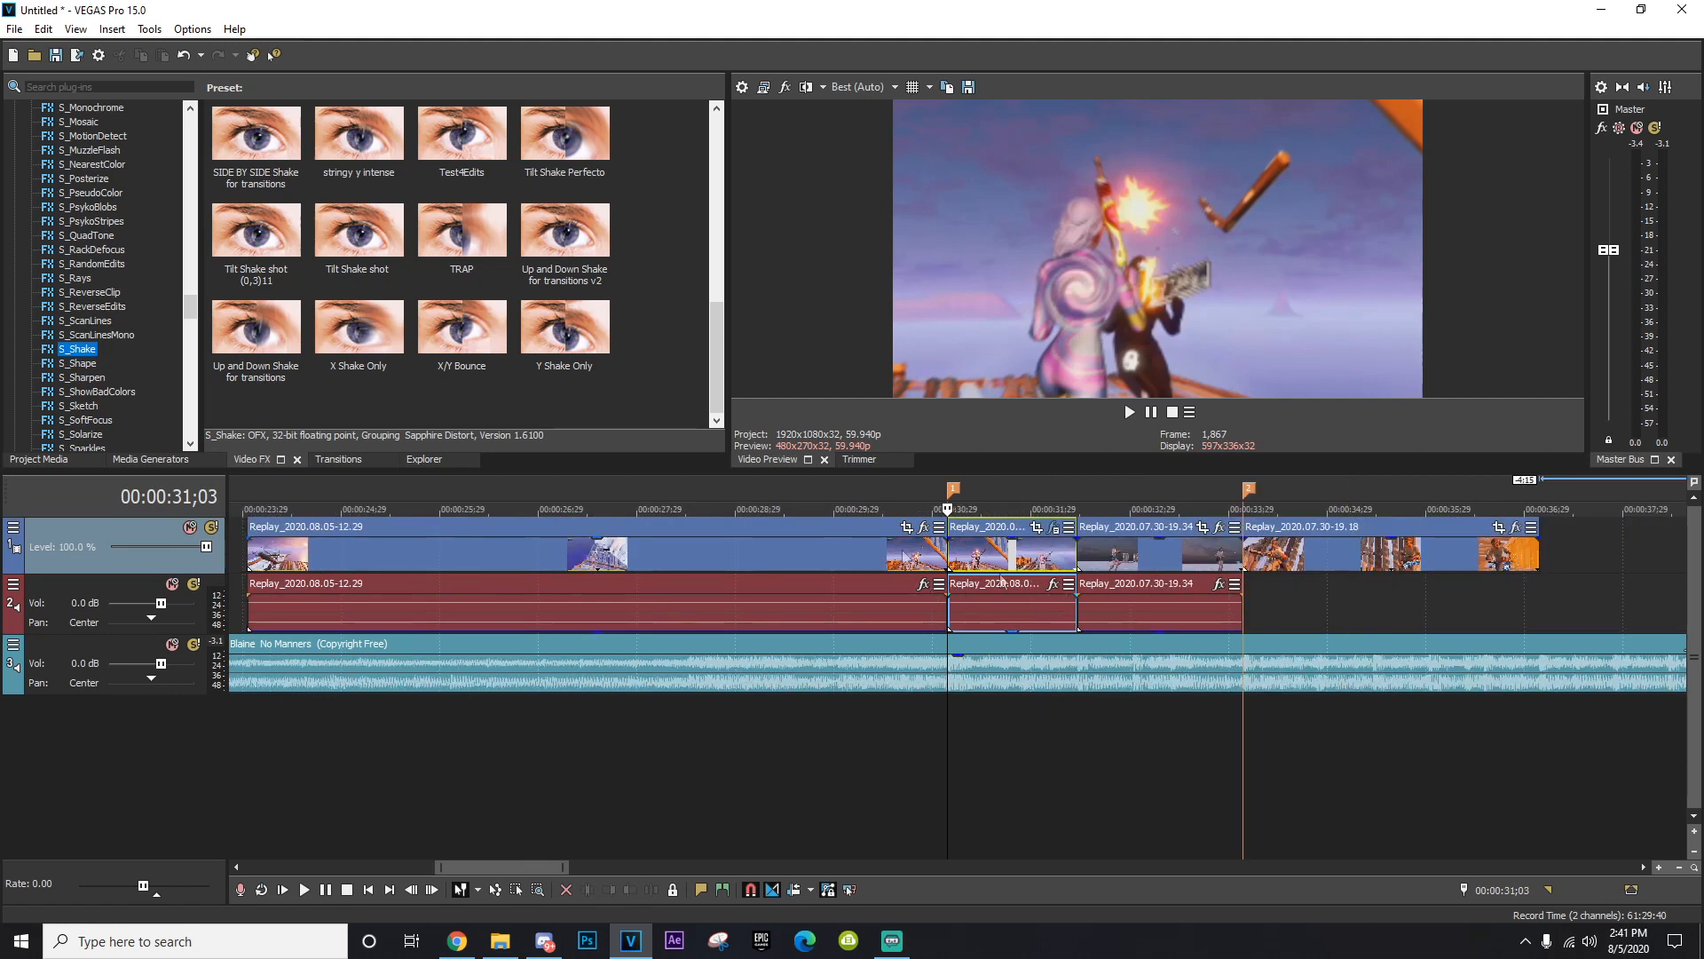
drag(257, 333, 992, 551)
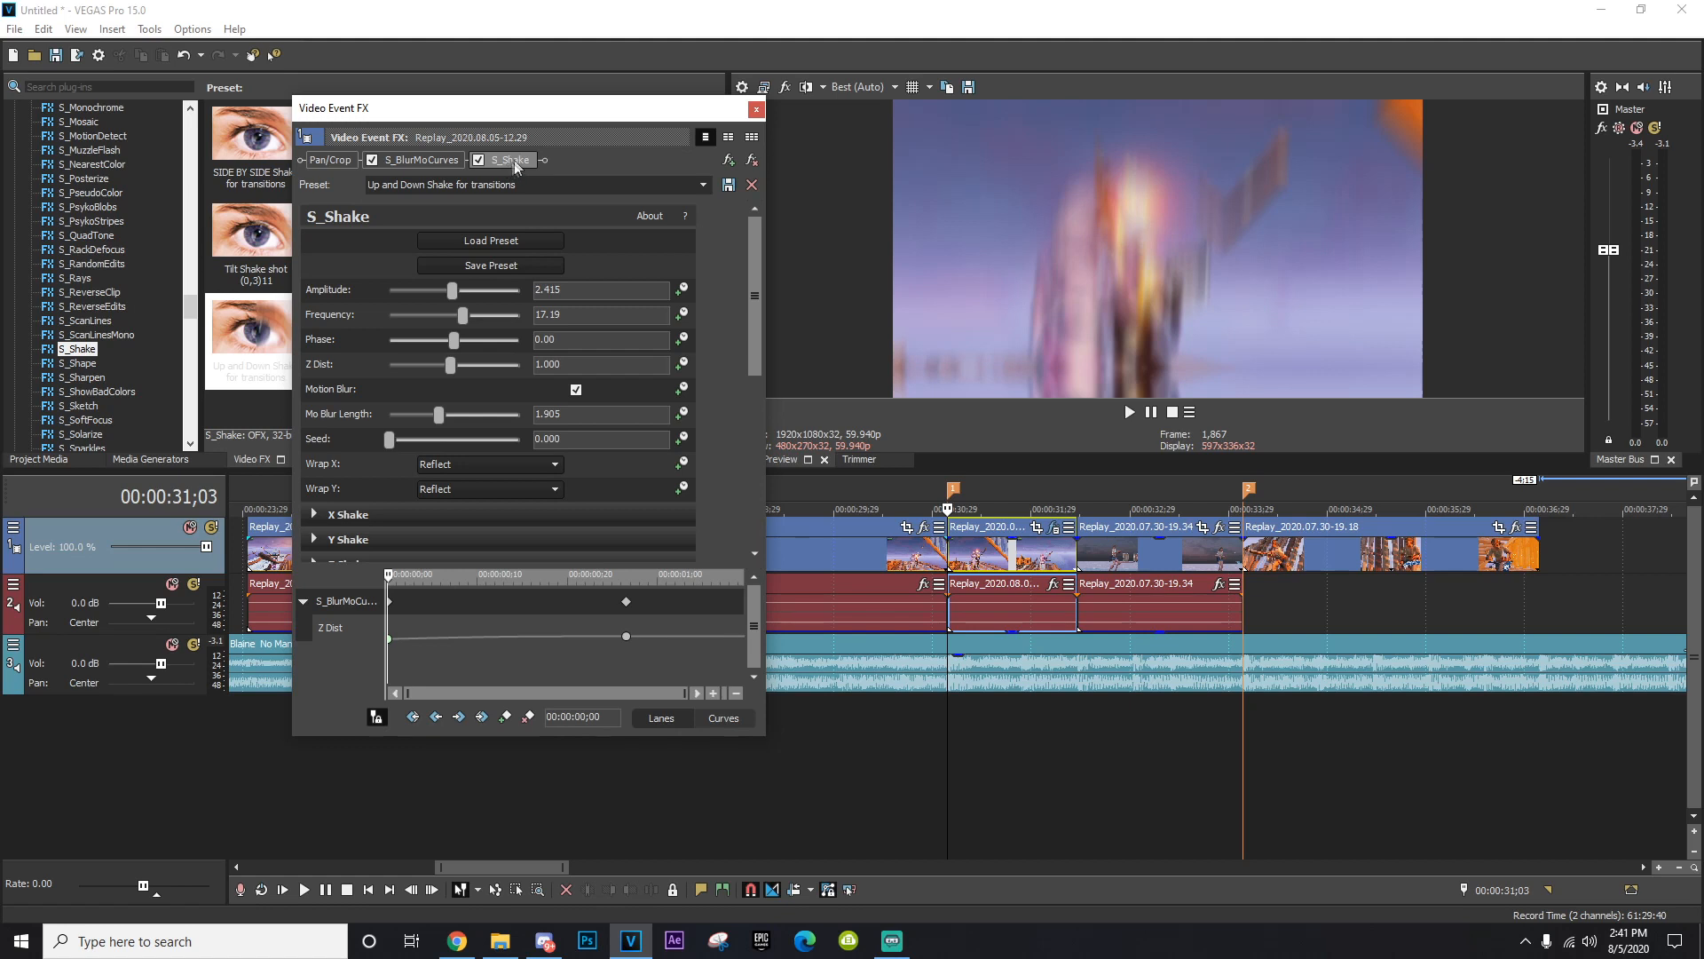
drag(510, 160, 390, 161)
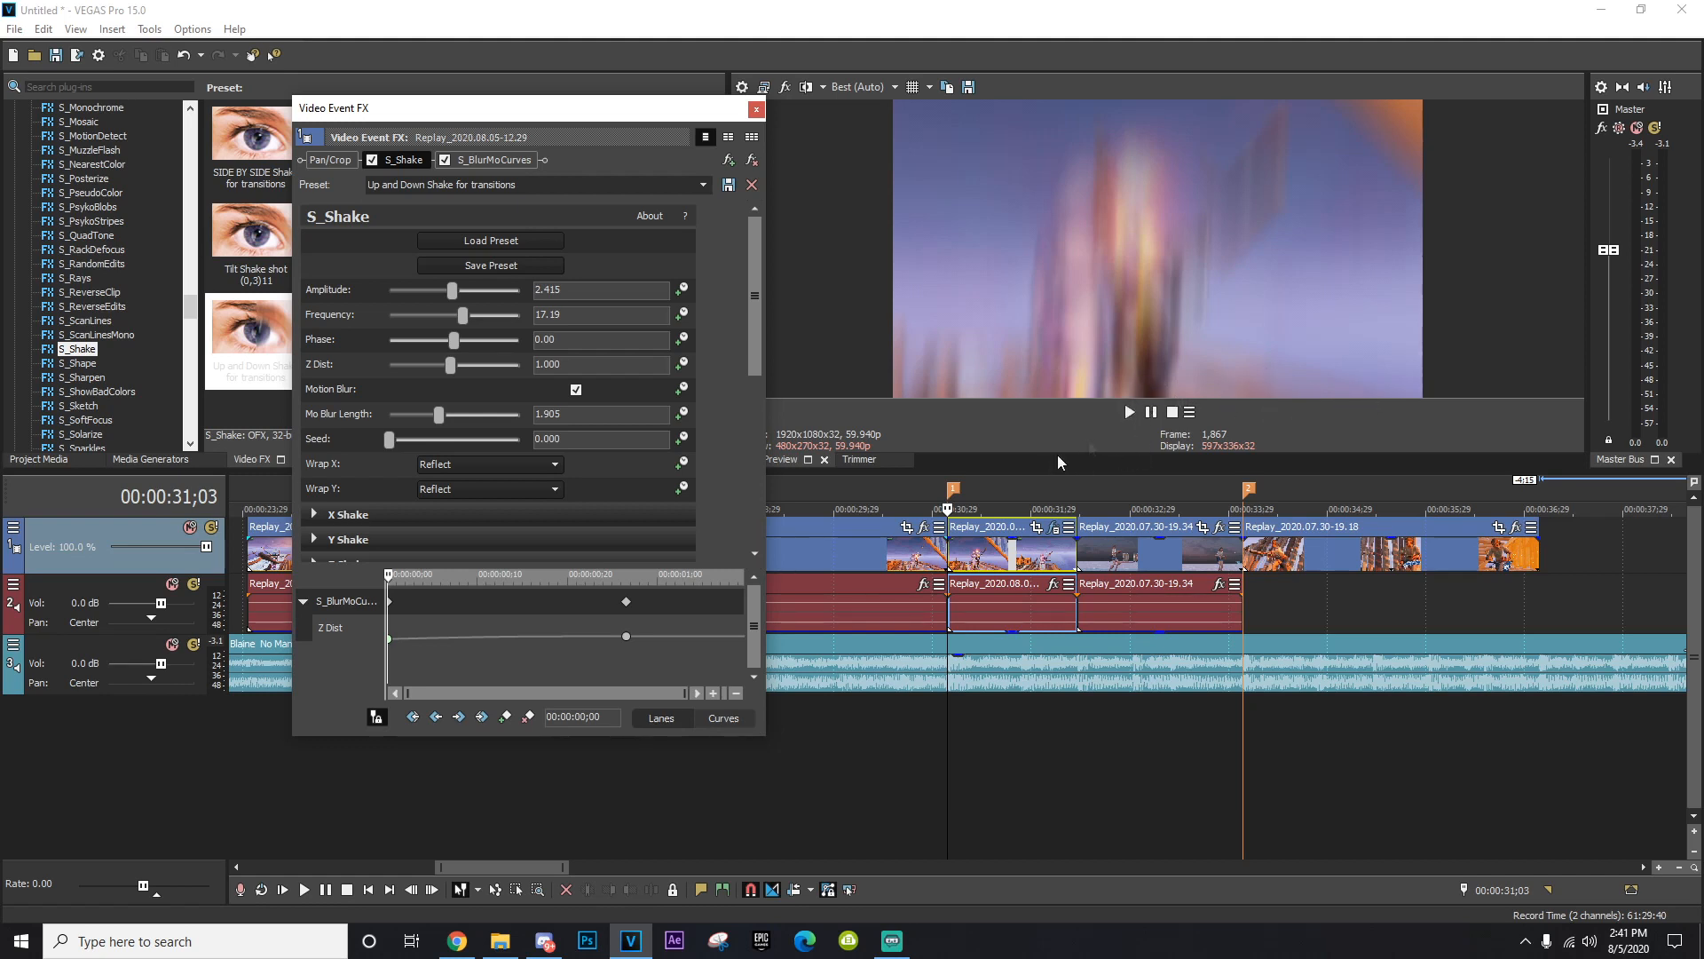
Set the shake's frequency to 9.66 and animate its amplitude from 1.803 at the segment's start to 0 at 00:00:00;11.
drag(467, 313, 436, 290)
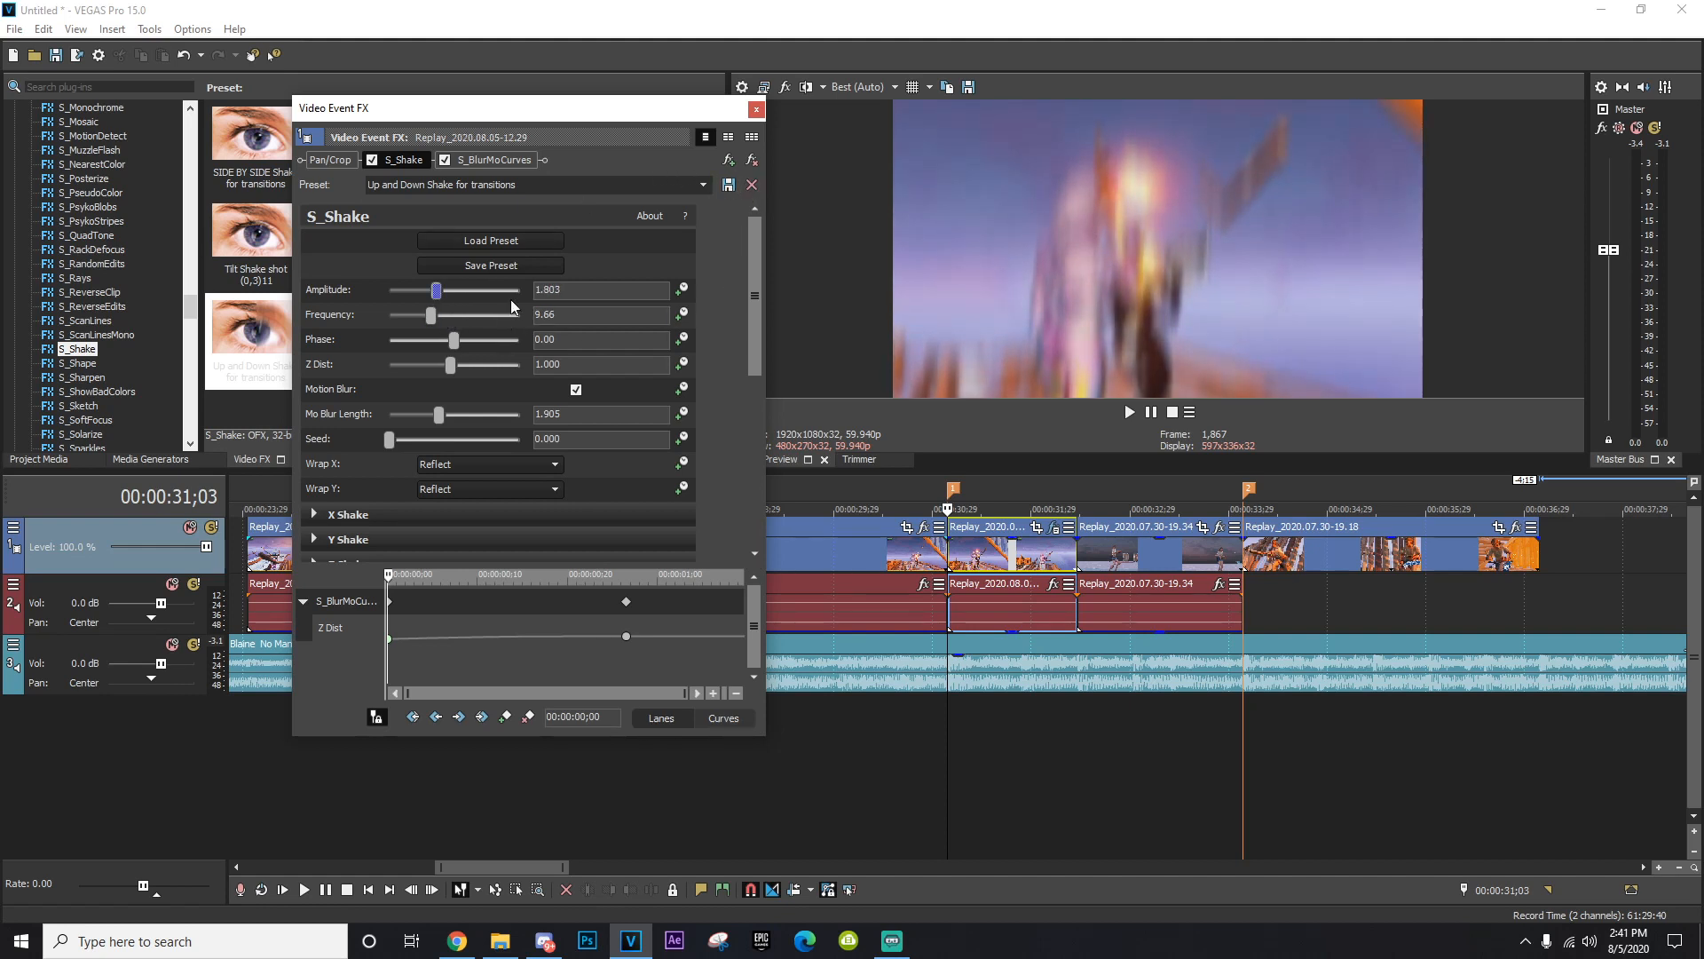
click(684, 292)
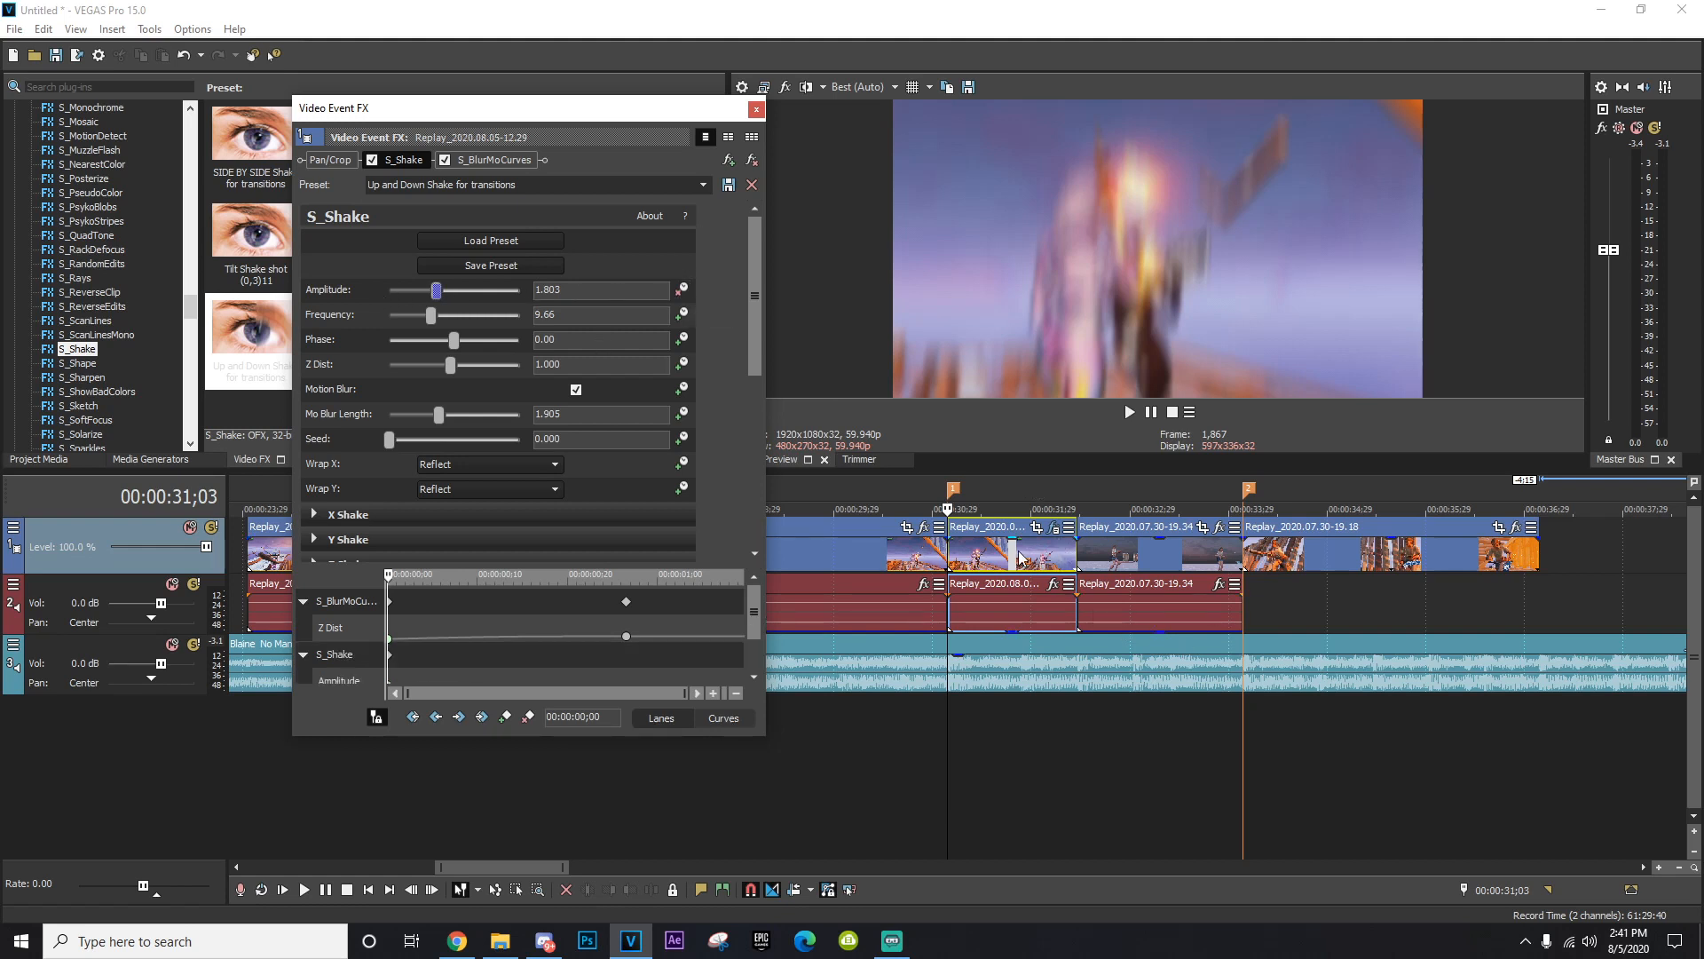
click(982, 562)
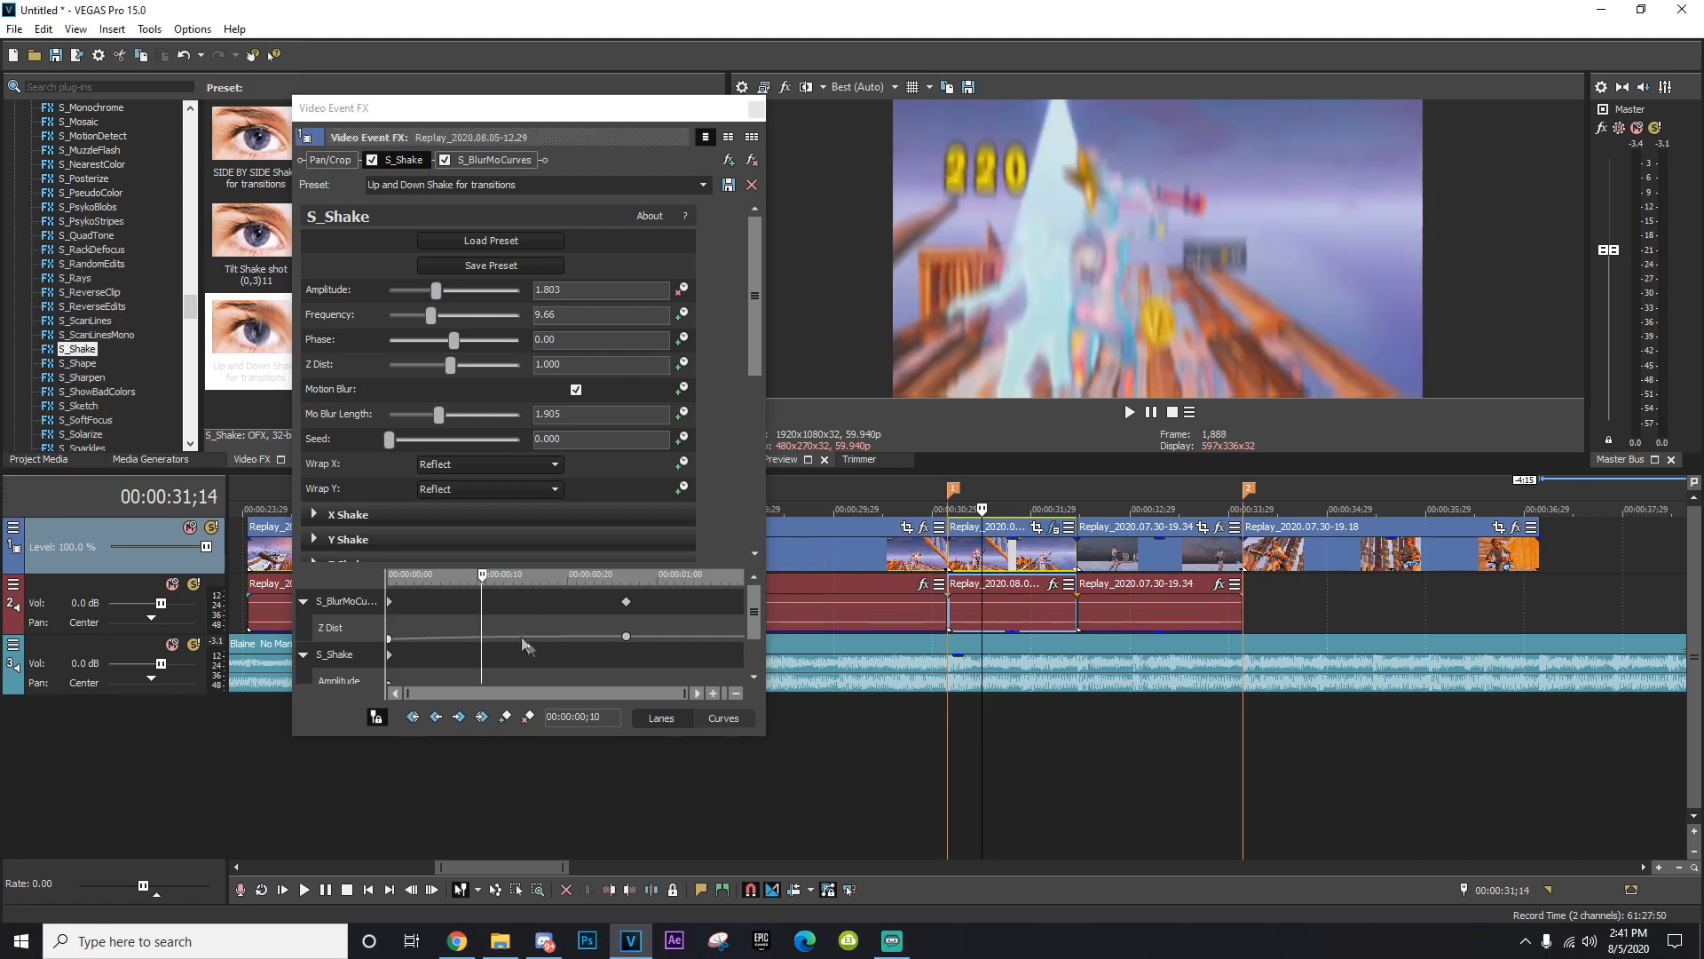
scroll(758, 632, down, 1)
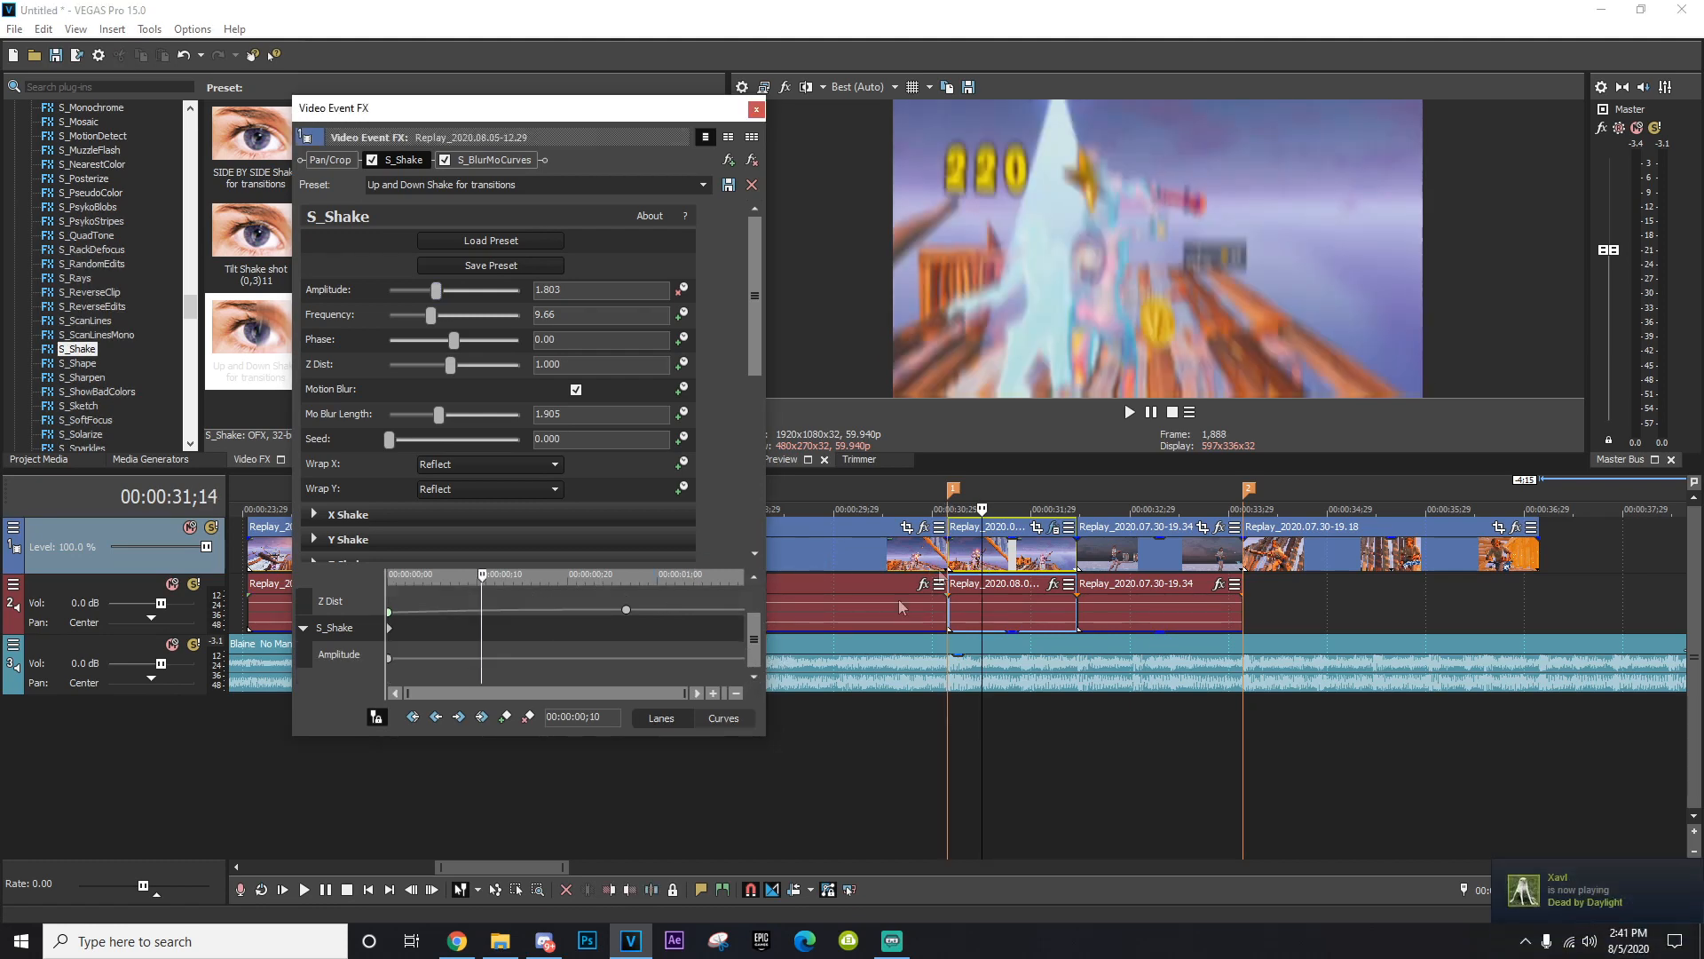
scroll(994, 605, up, 5)
click(932, 563)
click(946, 564)
click(952, 570)
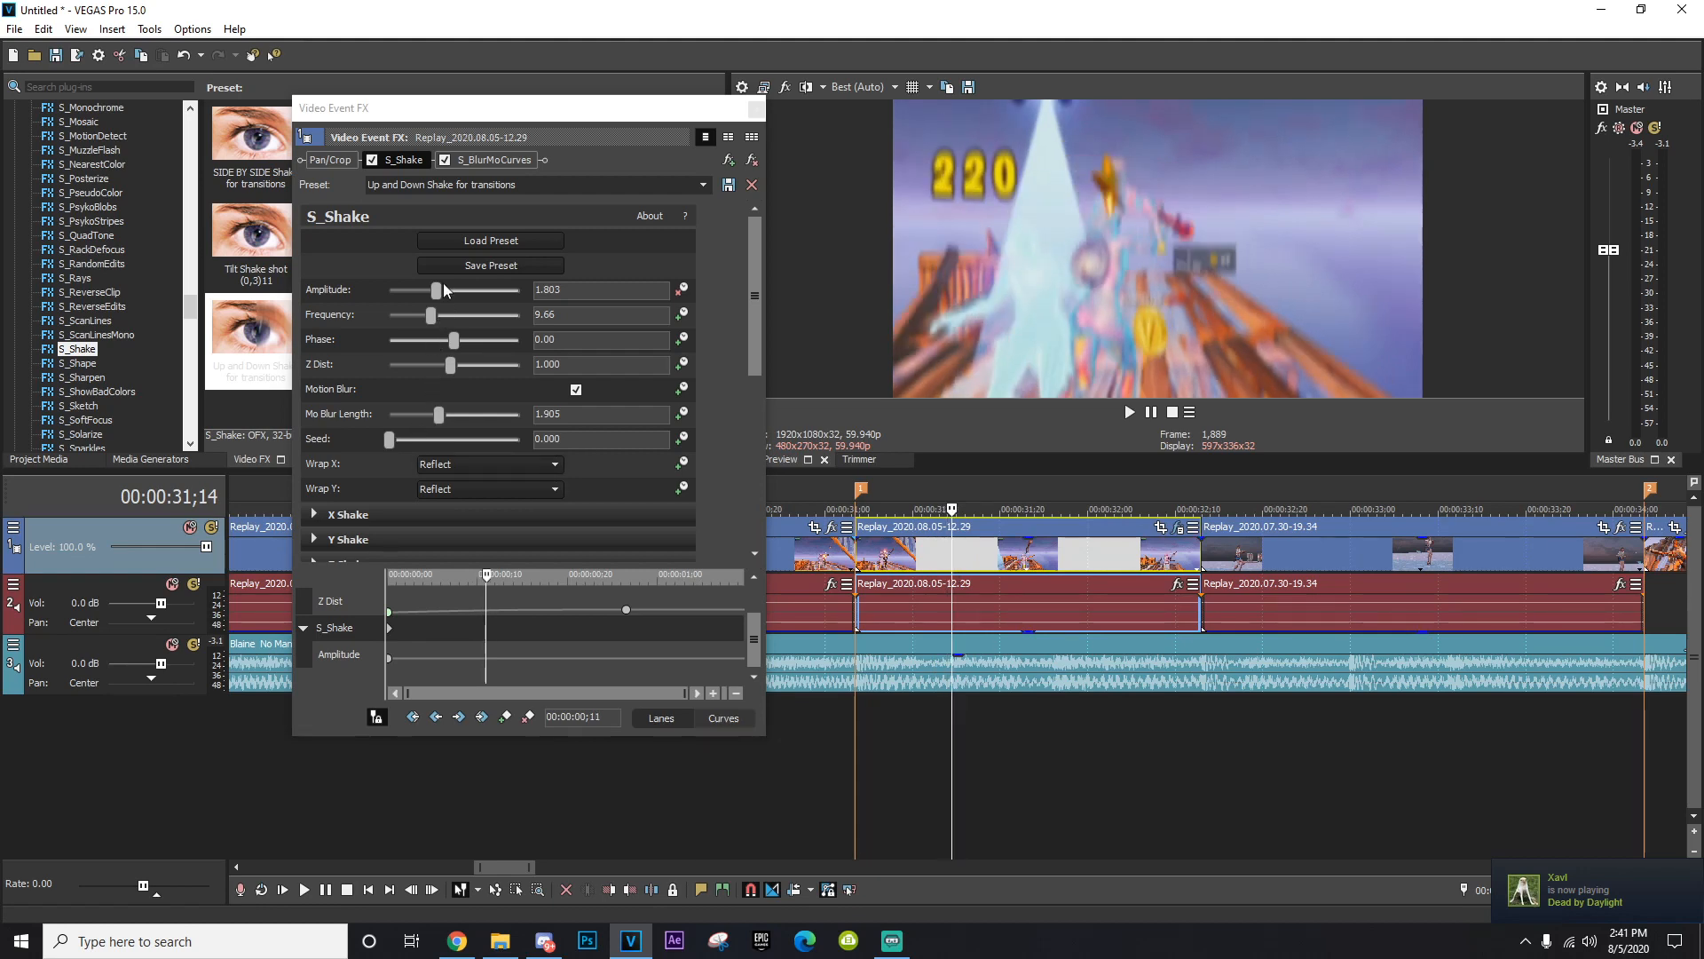
drag(435, 291, 390, 293)
click(757, 108)
Add the S_Shake preset Tilt Shake shot (0,3)11 to the segment and animate its amplitude from 0.544 to 0 at the segment's end.
drag(235, 355, 948, 563)
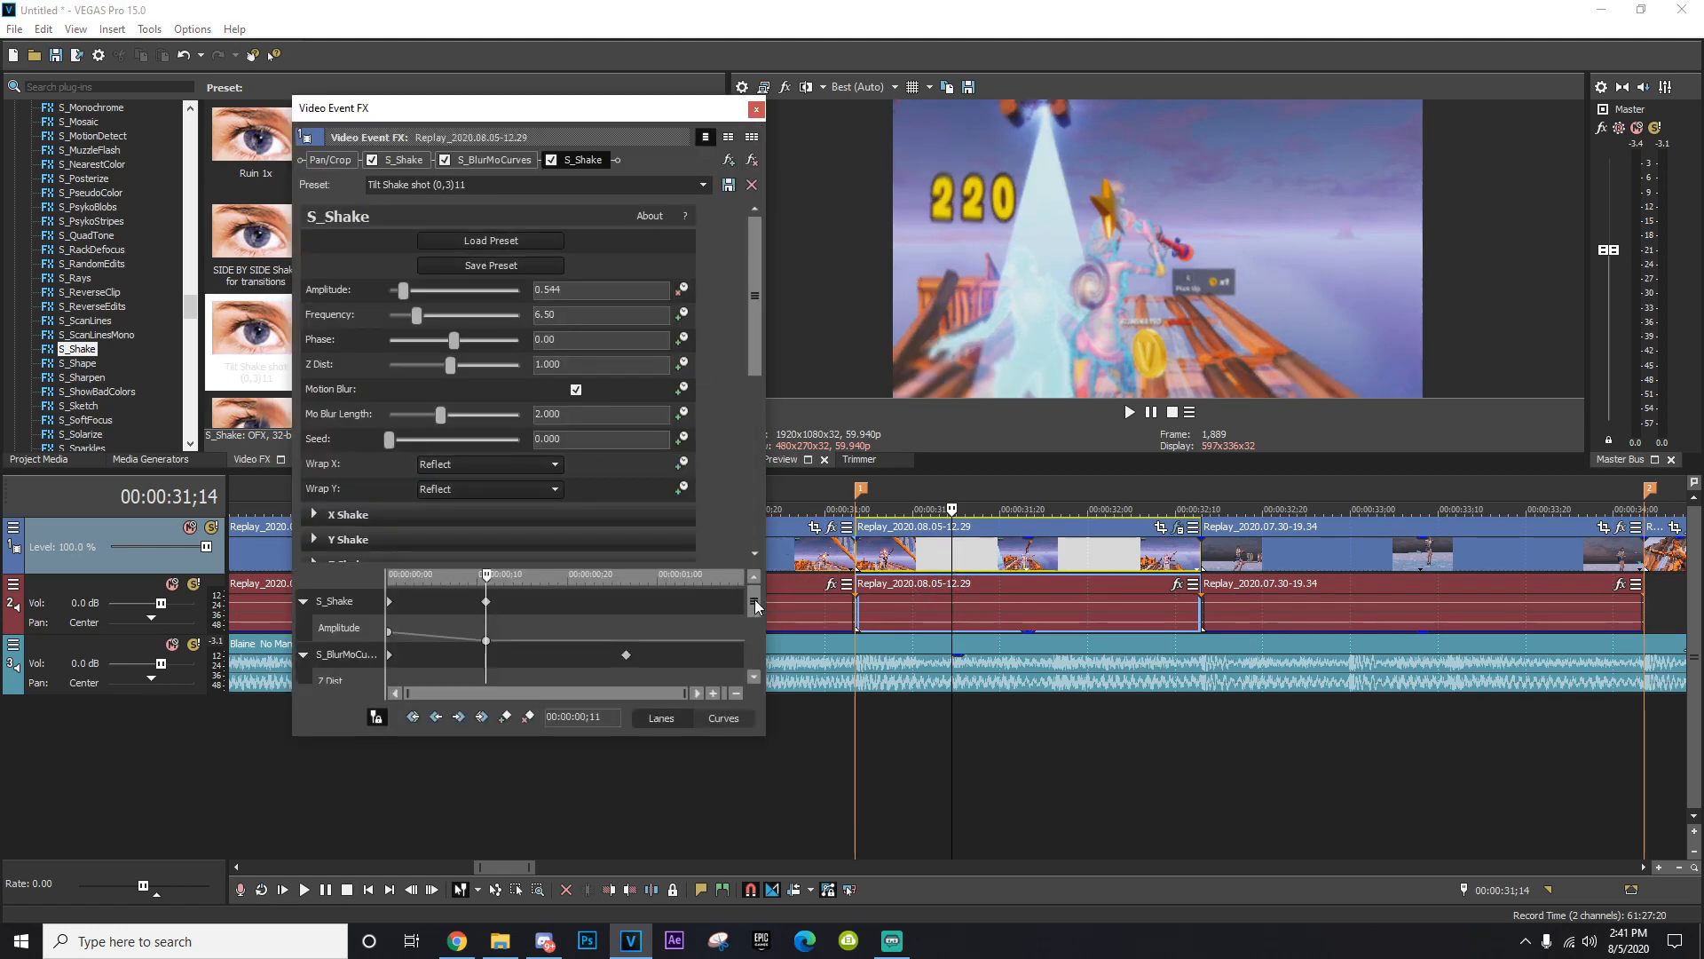
drag(755, 607, 754, 659)
drag(573, 658, 745, 648)
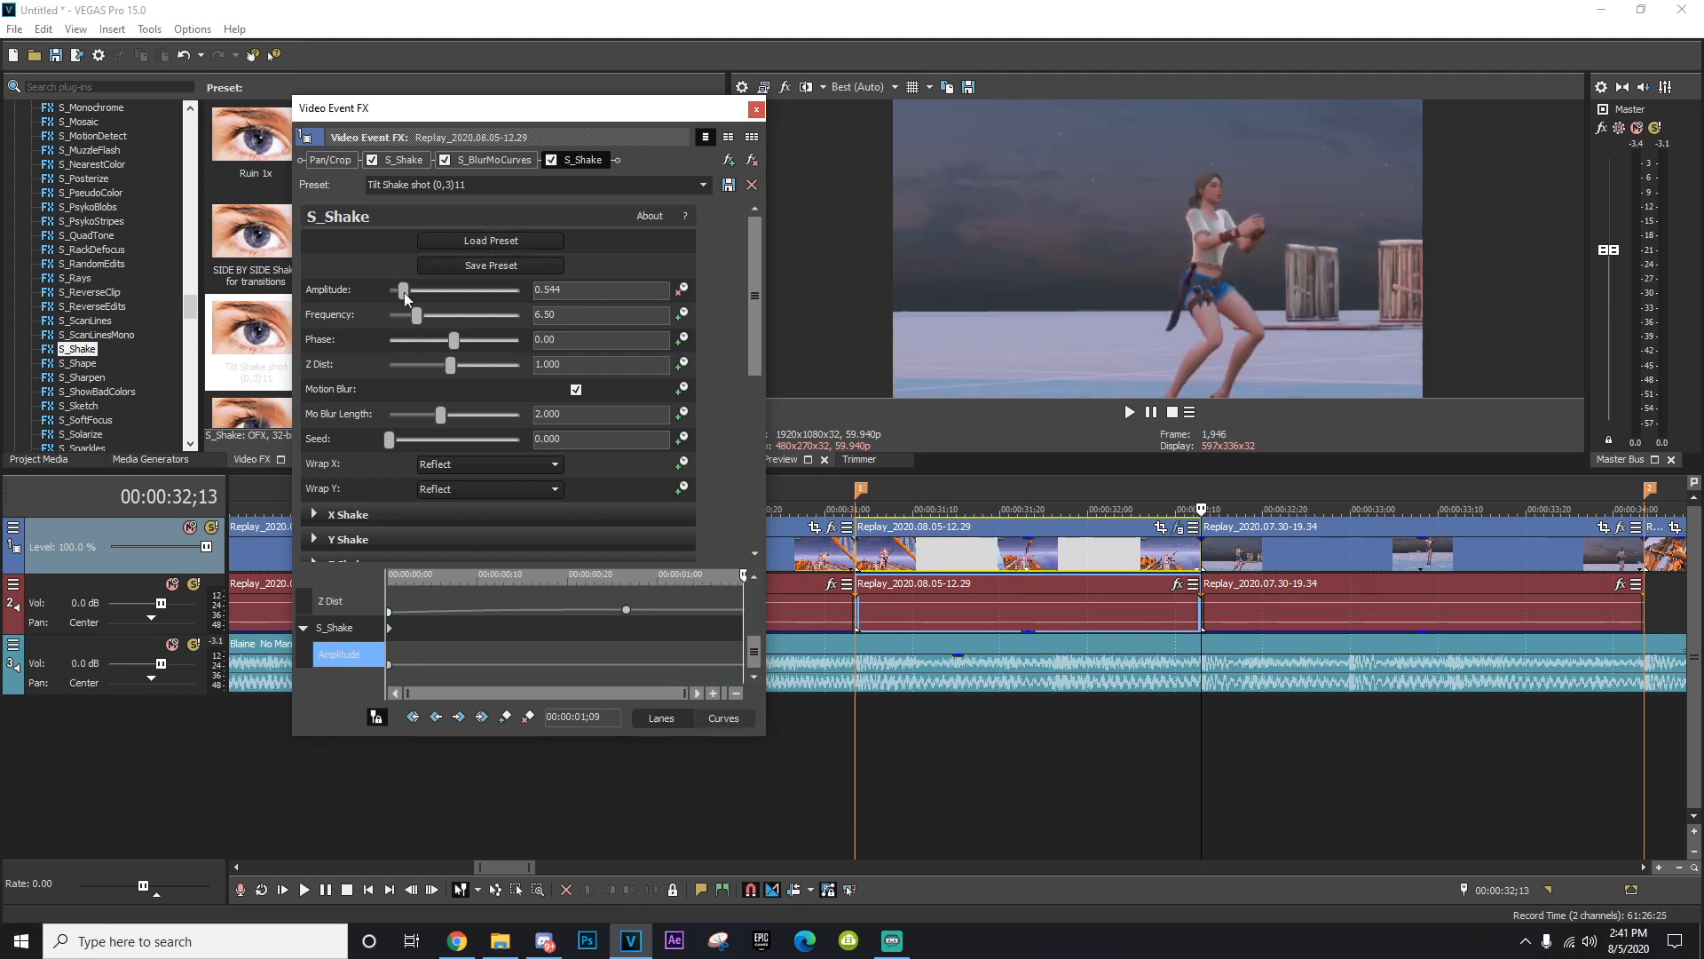
drag(403, 291, 285, 293)
Move the tilt shake to the front of the segment's effect order and play back the result.
drag(600, 162, 447, 163)
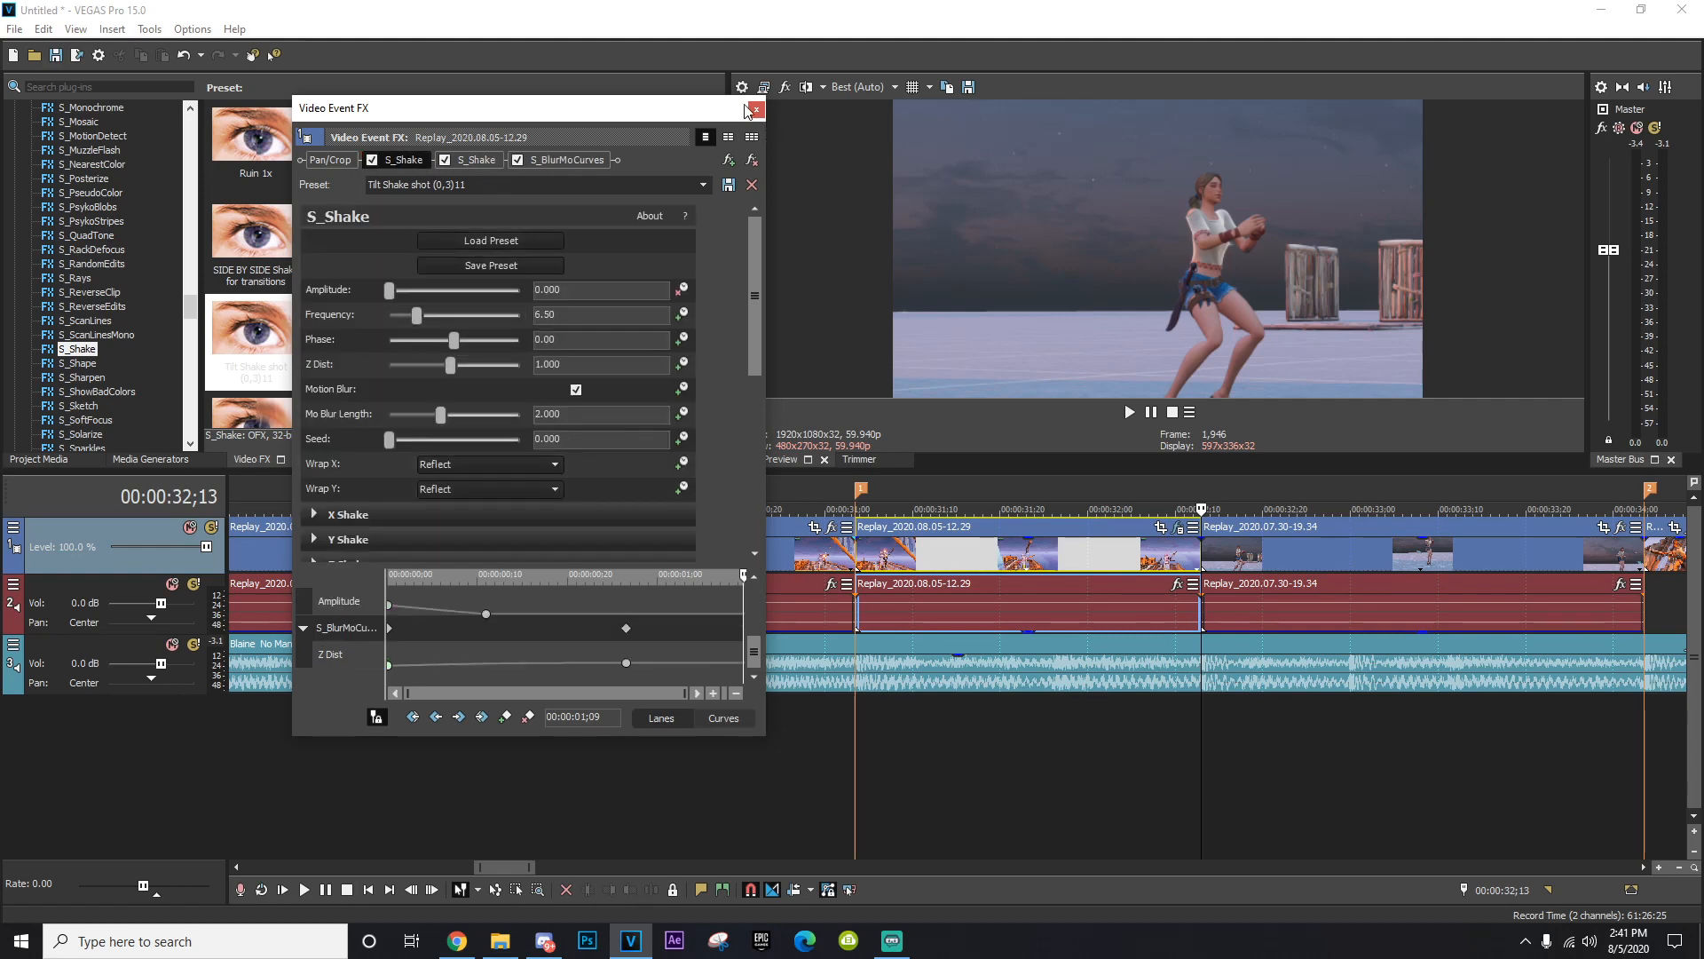
click(756, 111)
click(1129, 411)
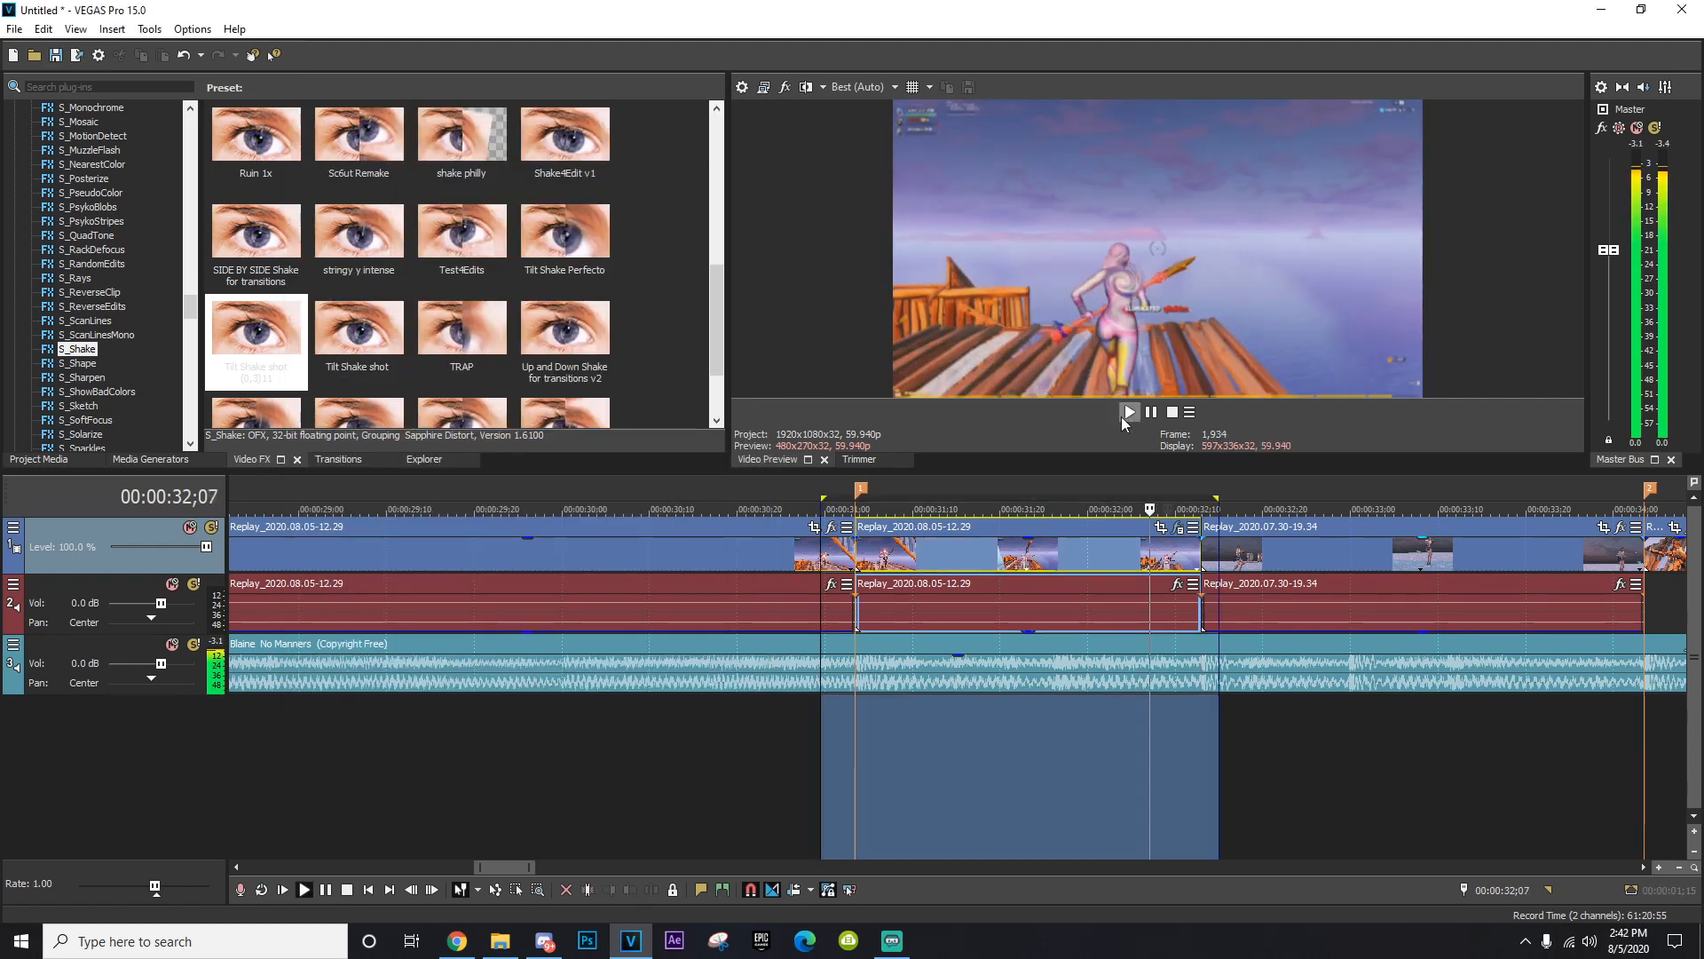
Play back the segment from its start to review the combined shake effects.
key(space)
click(863, 540)
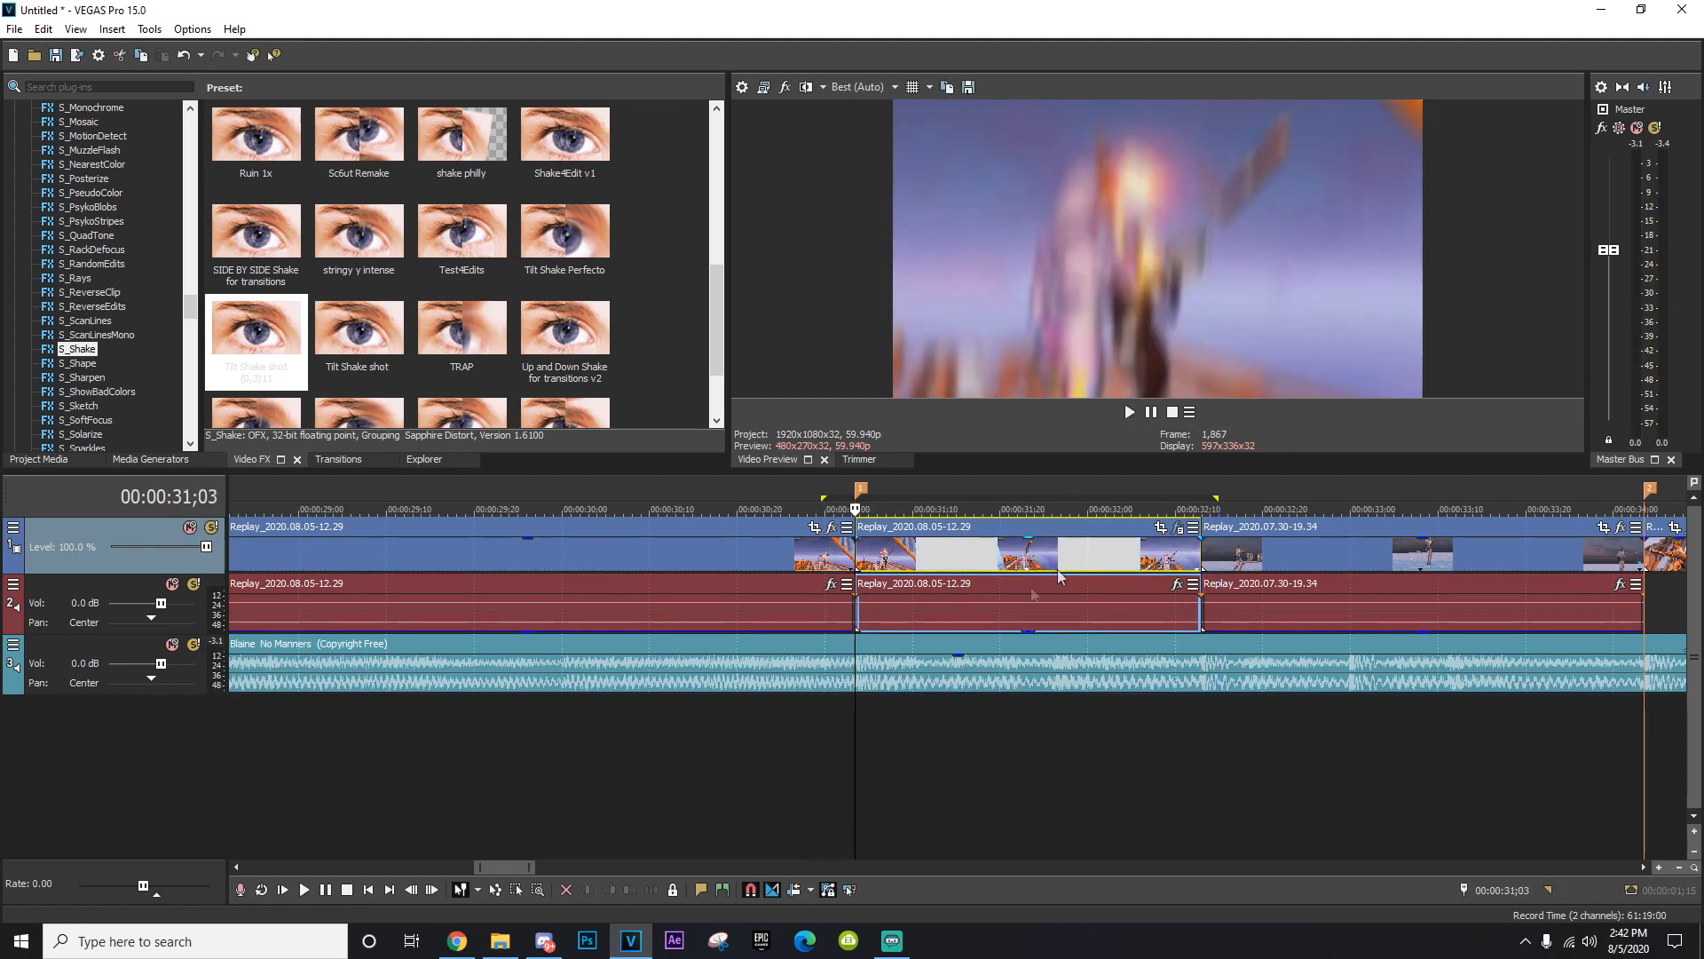
key(space)
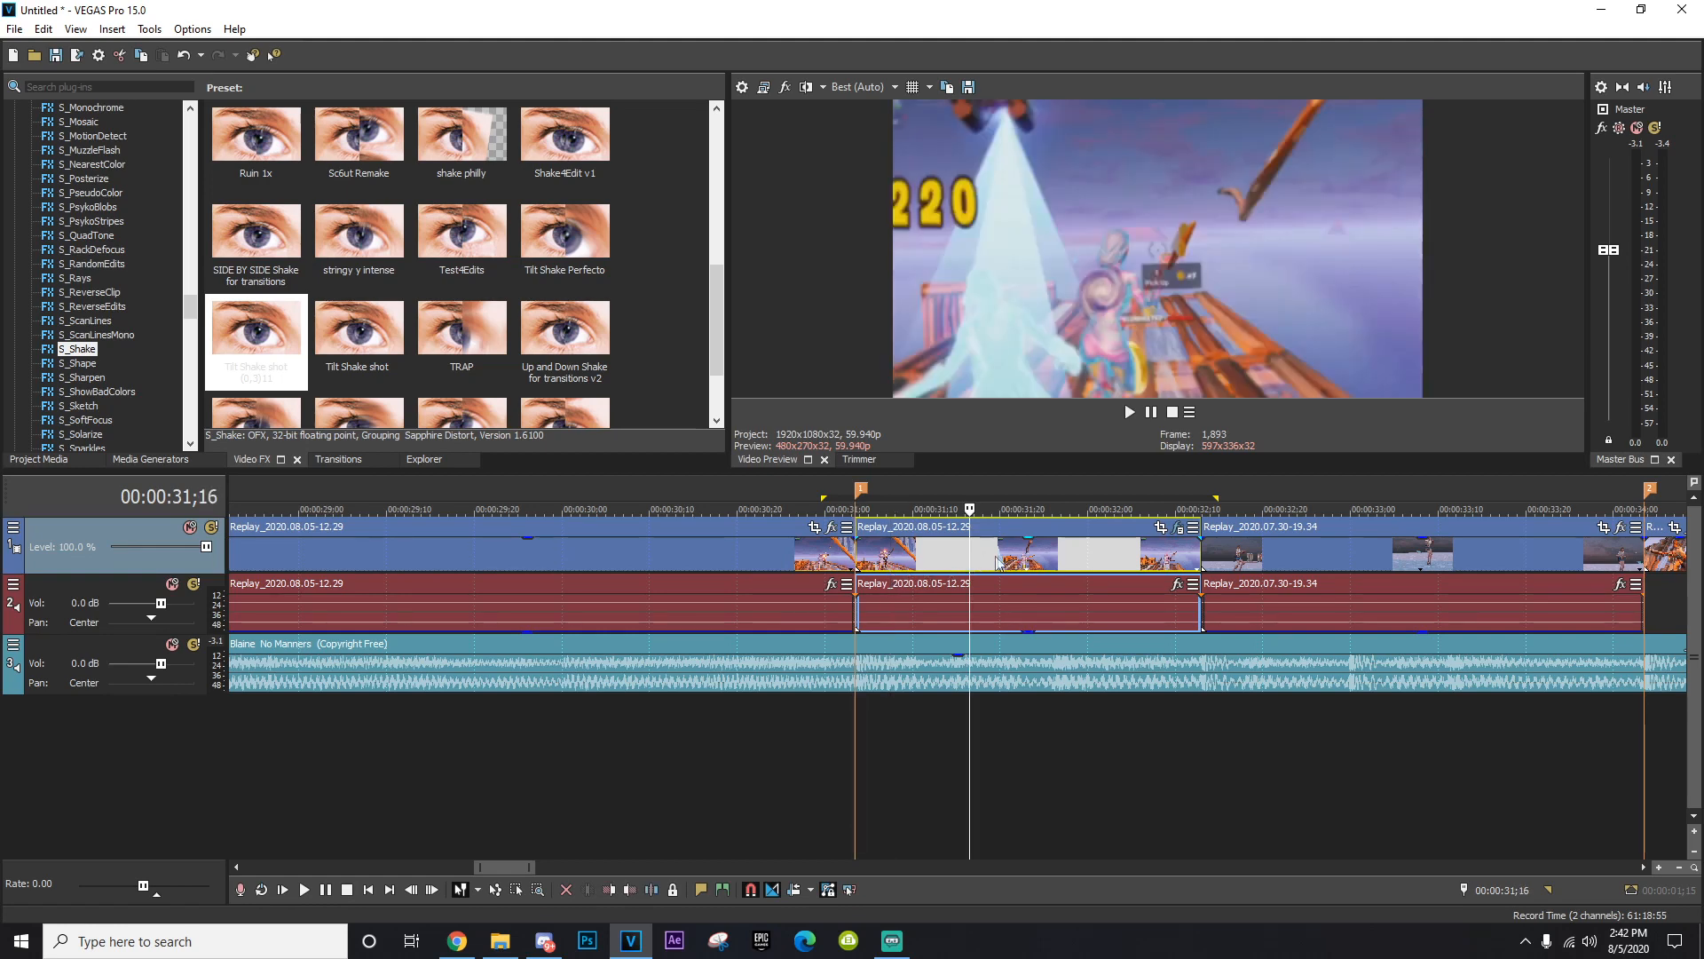
key(space)
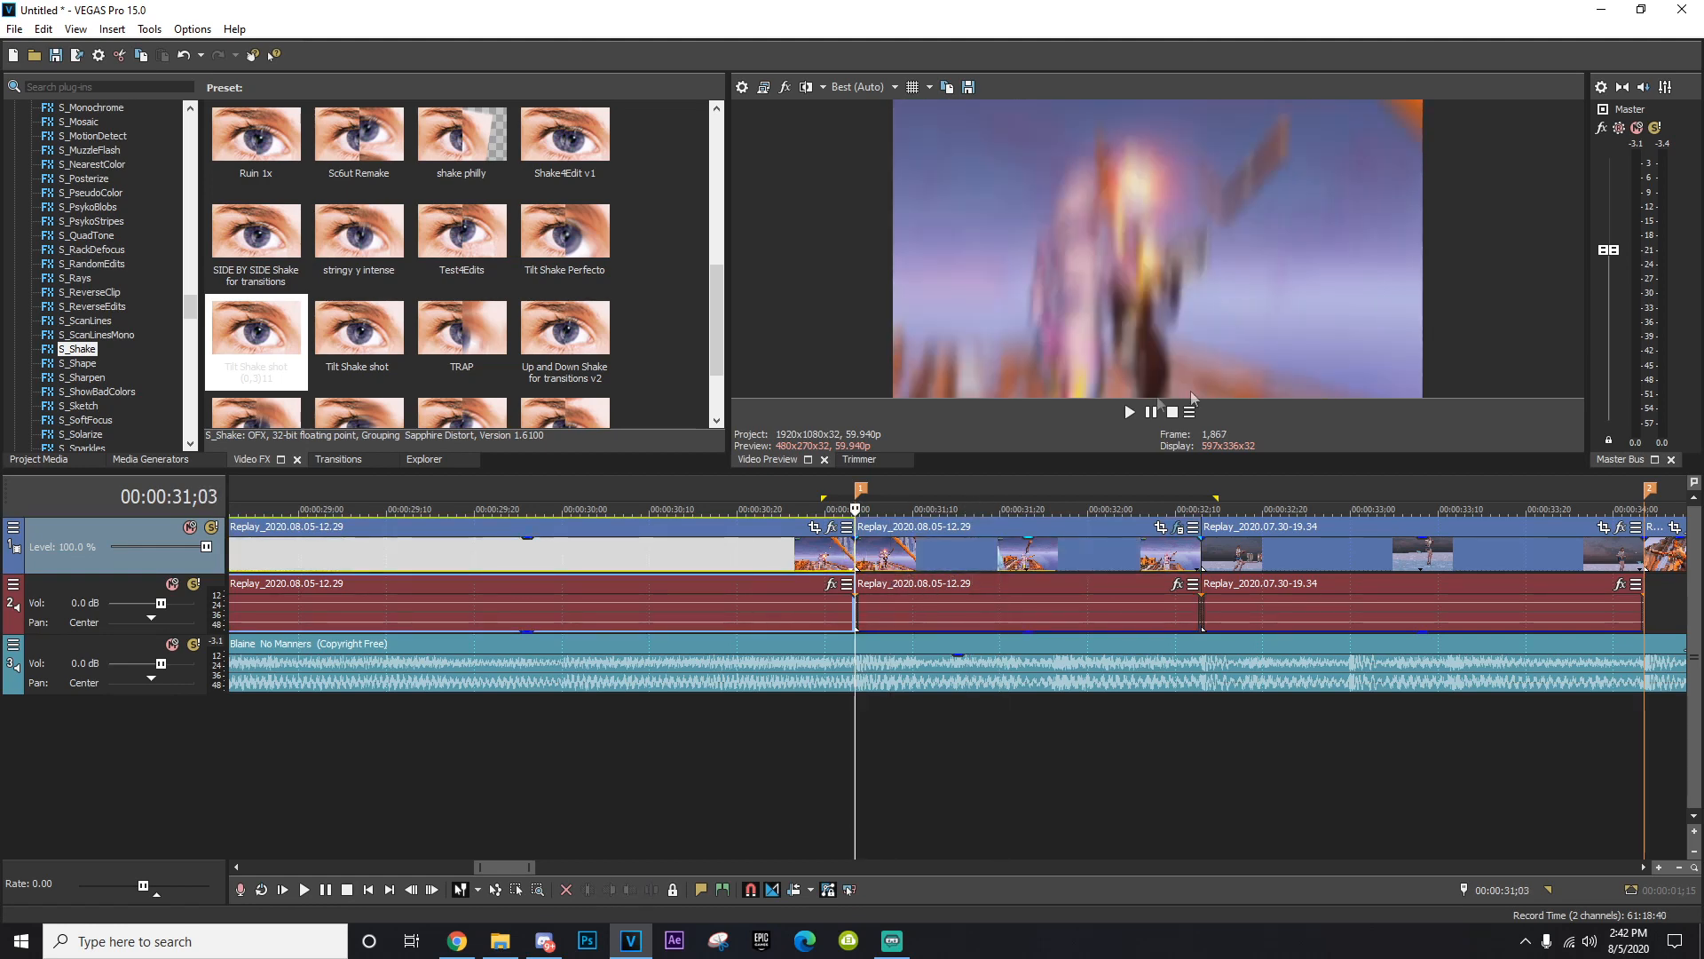
Add the Color Corrector preset Red Midtones to the segment starting at 00:00:31;03.
scroll(66, 348, up, 15)
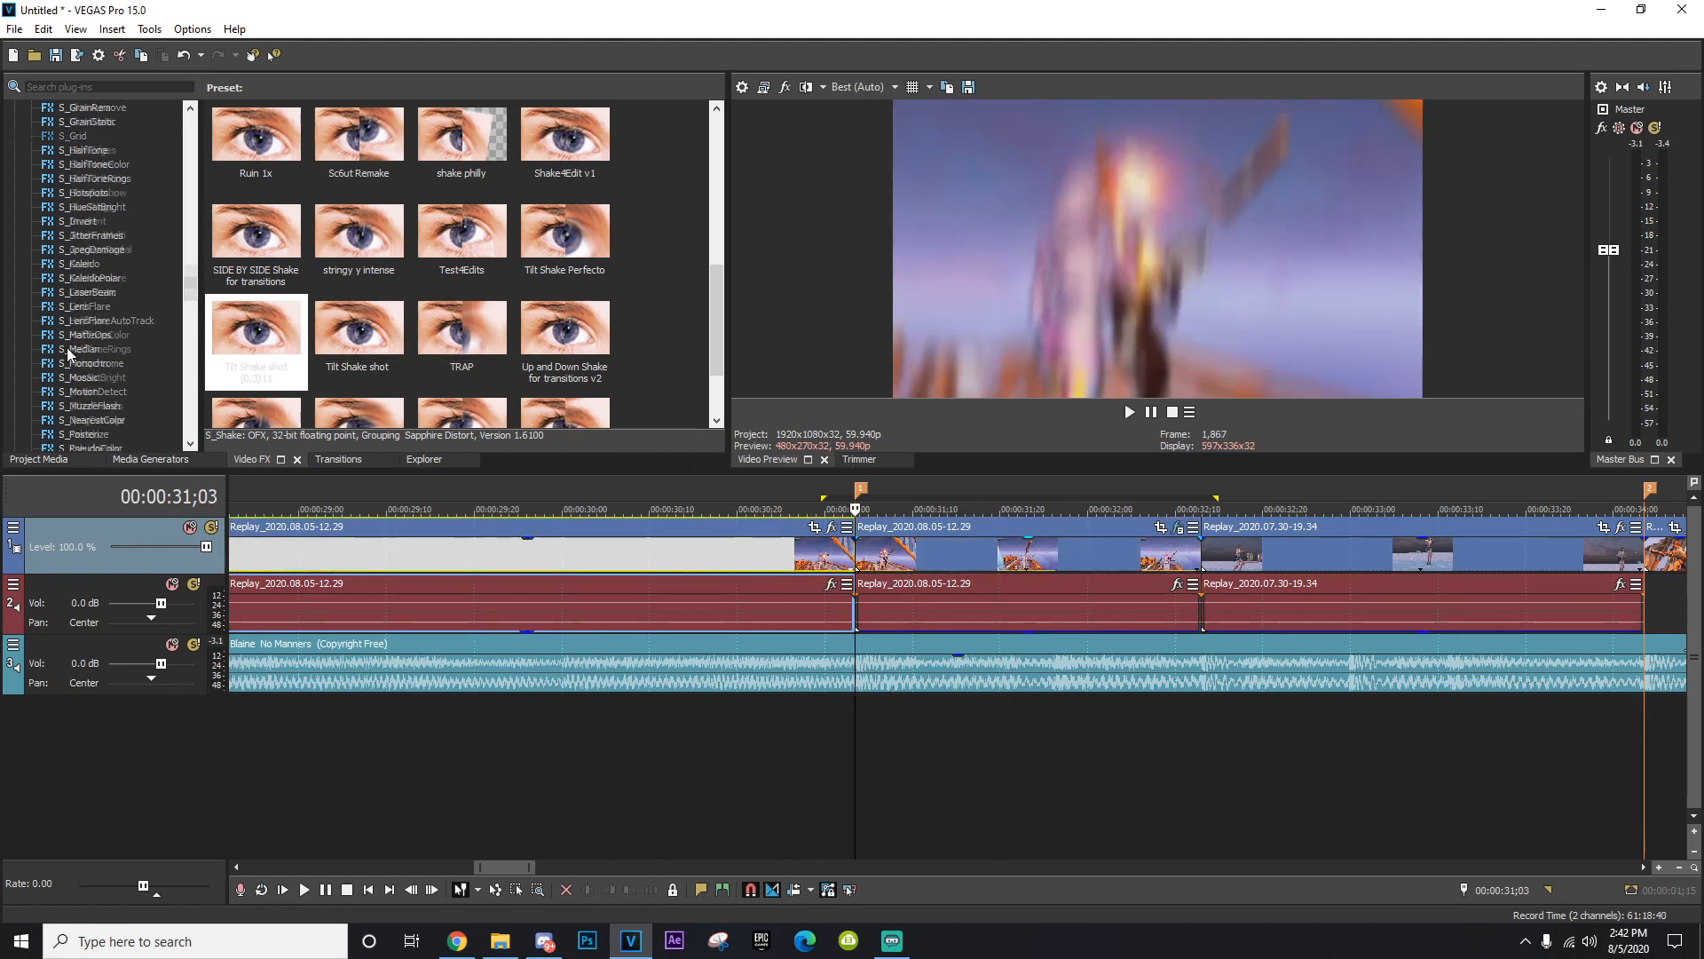
scroll(67, 348, up, 15)
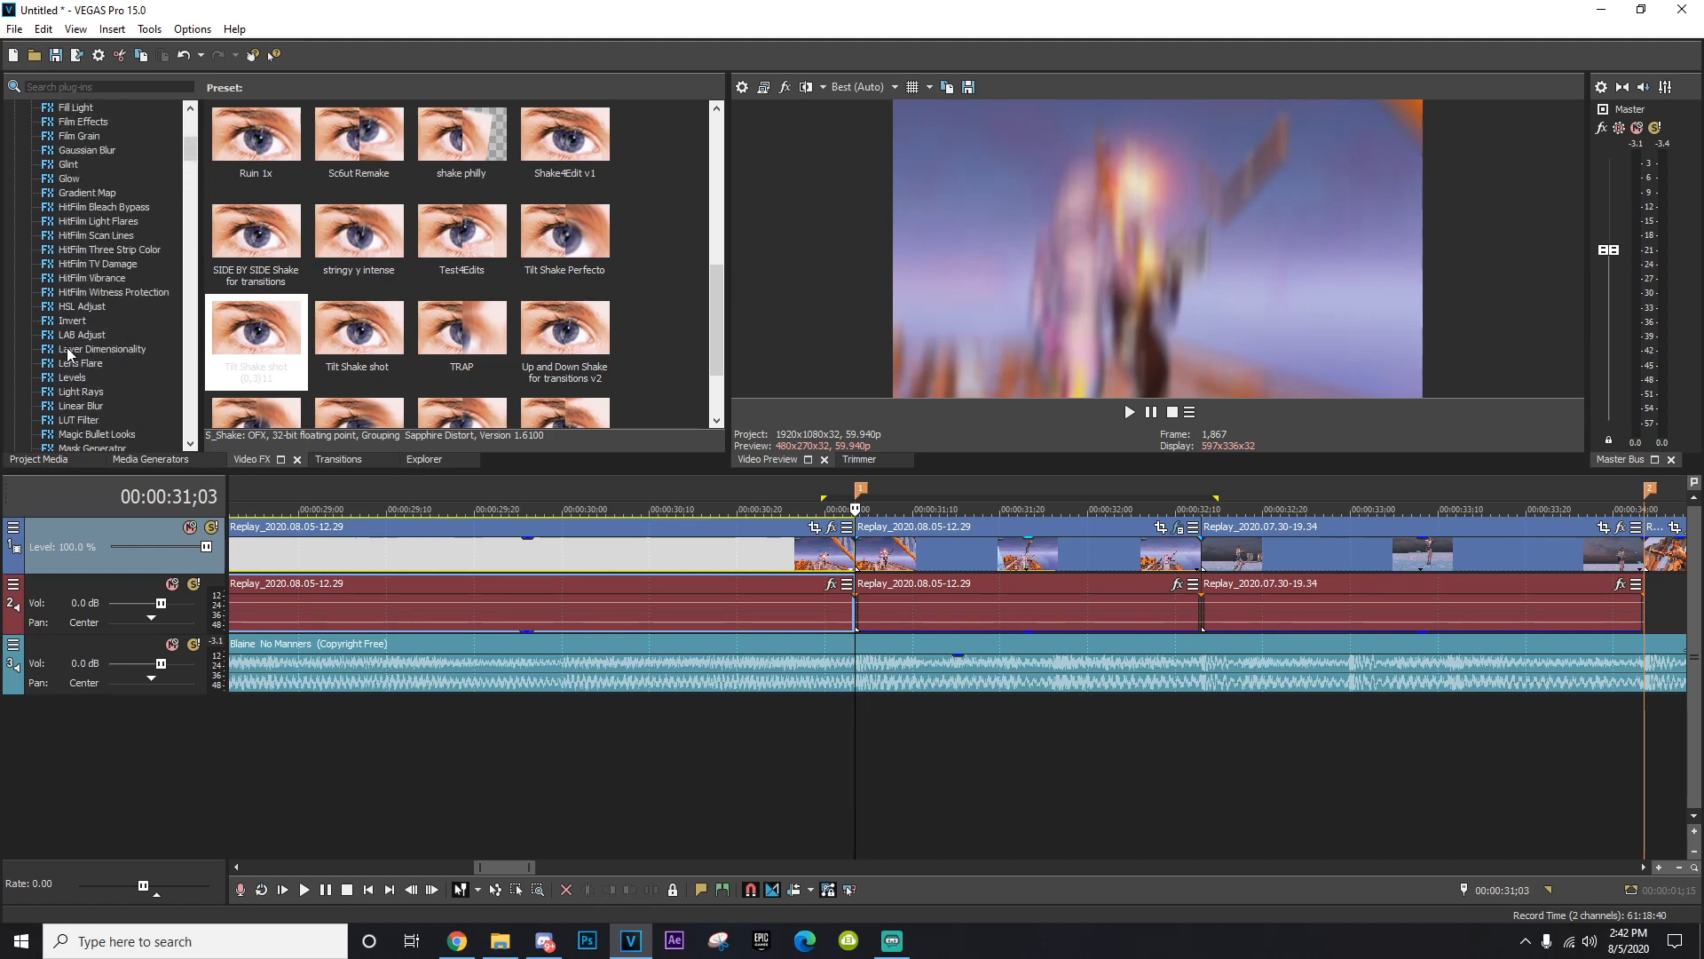
click(99, 280)
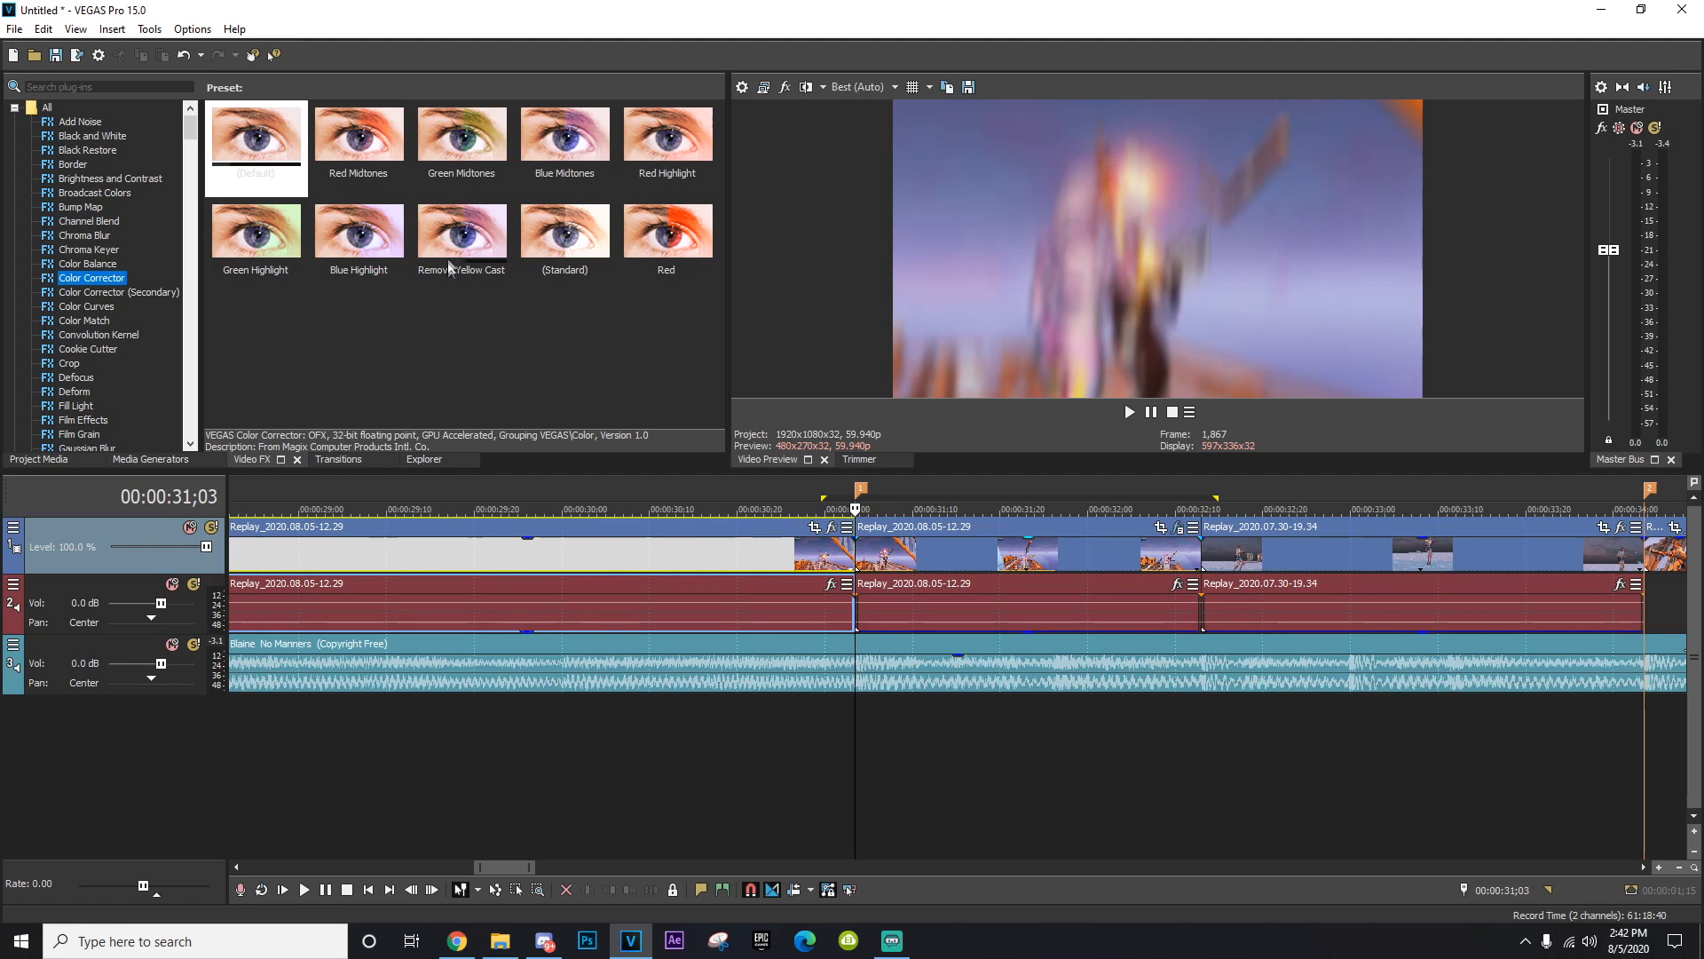
click(355, 142)
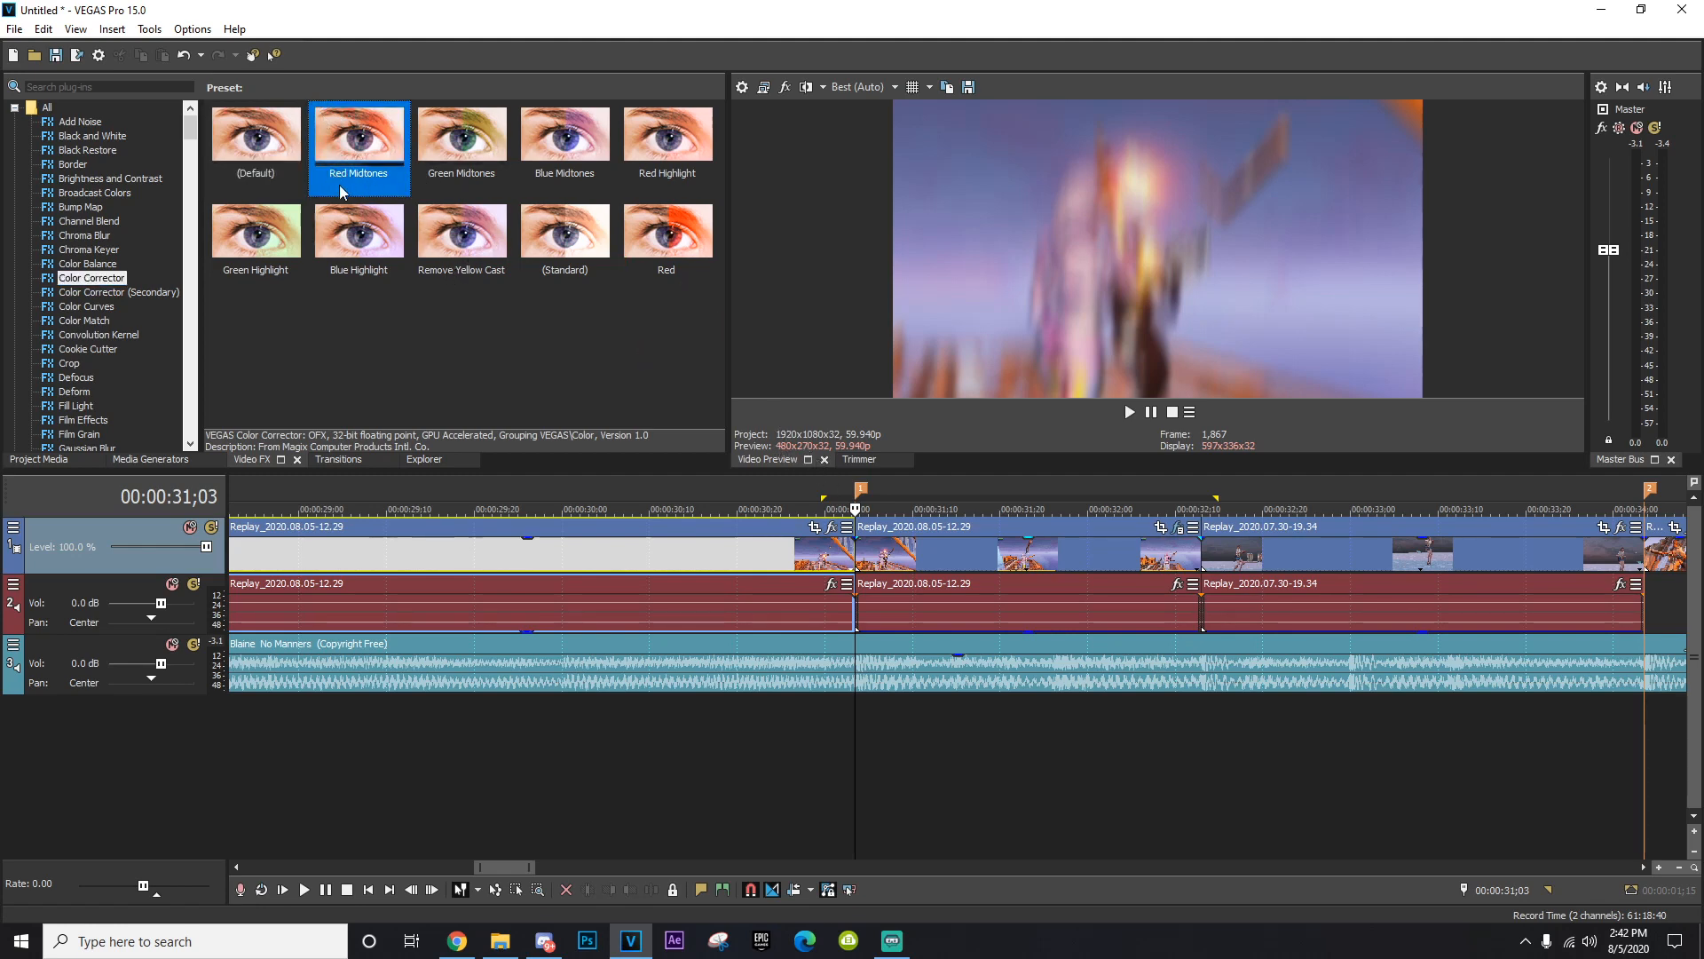
drag(356, 155, 907, 552)
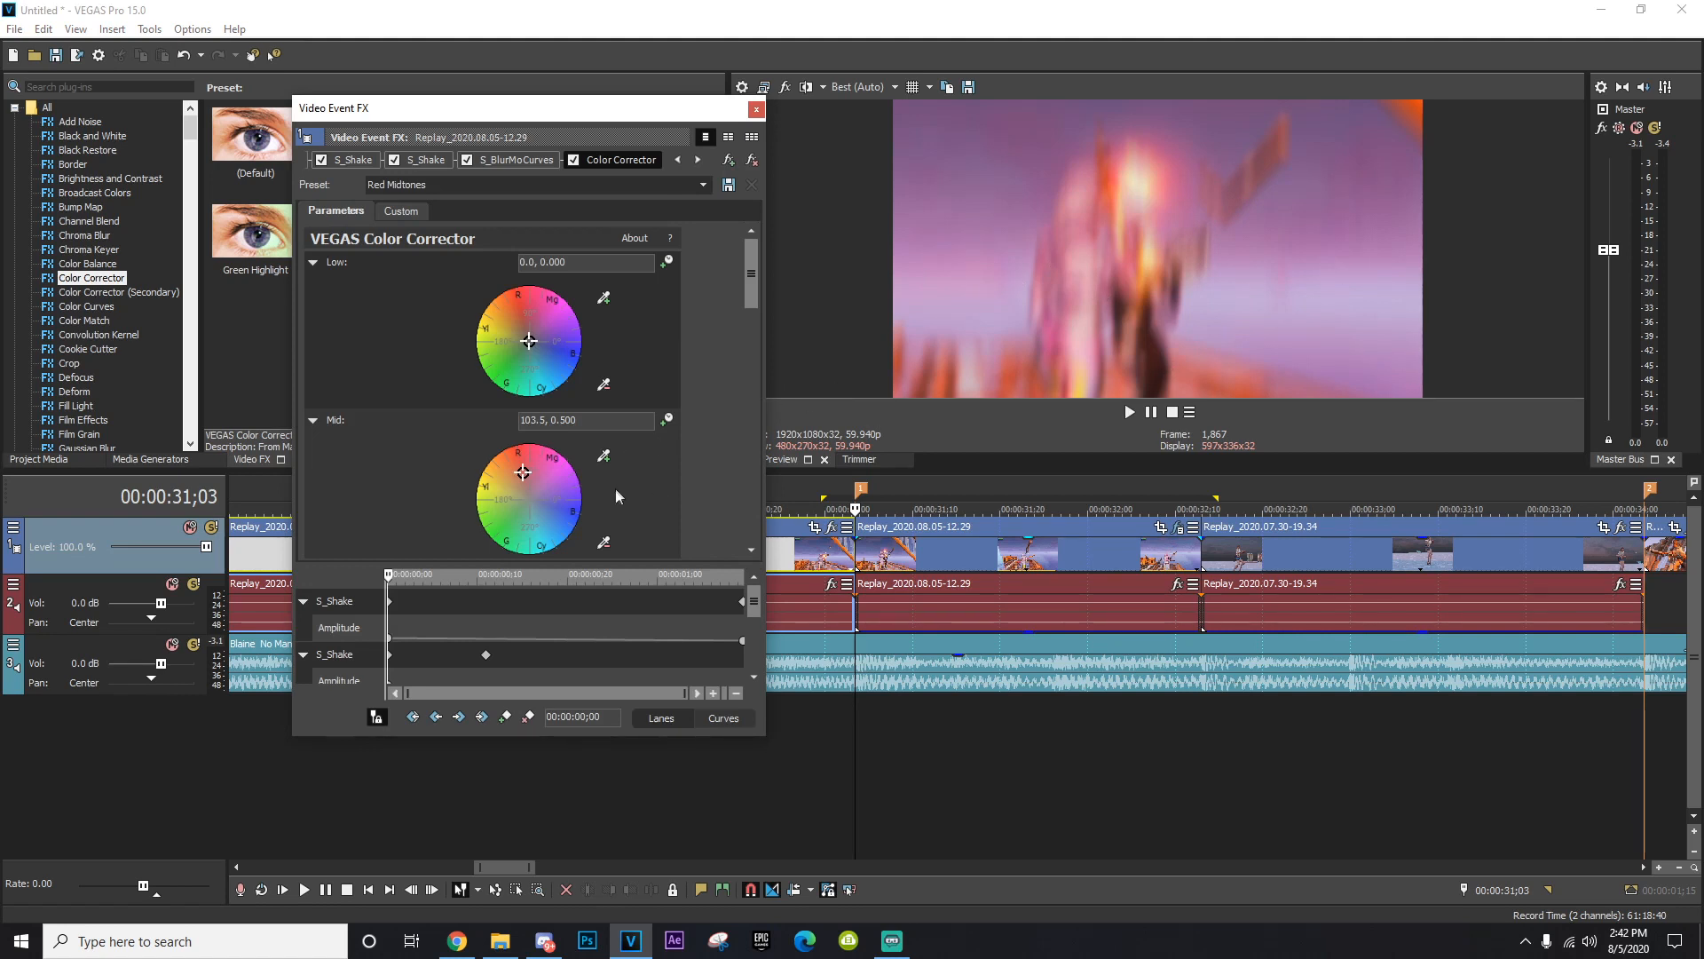
Animate the Color Corrector's Mid colour from its red tint to neutral at 00:00:01;03 in the segment.
scroll(616, 489, down, 1)
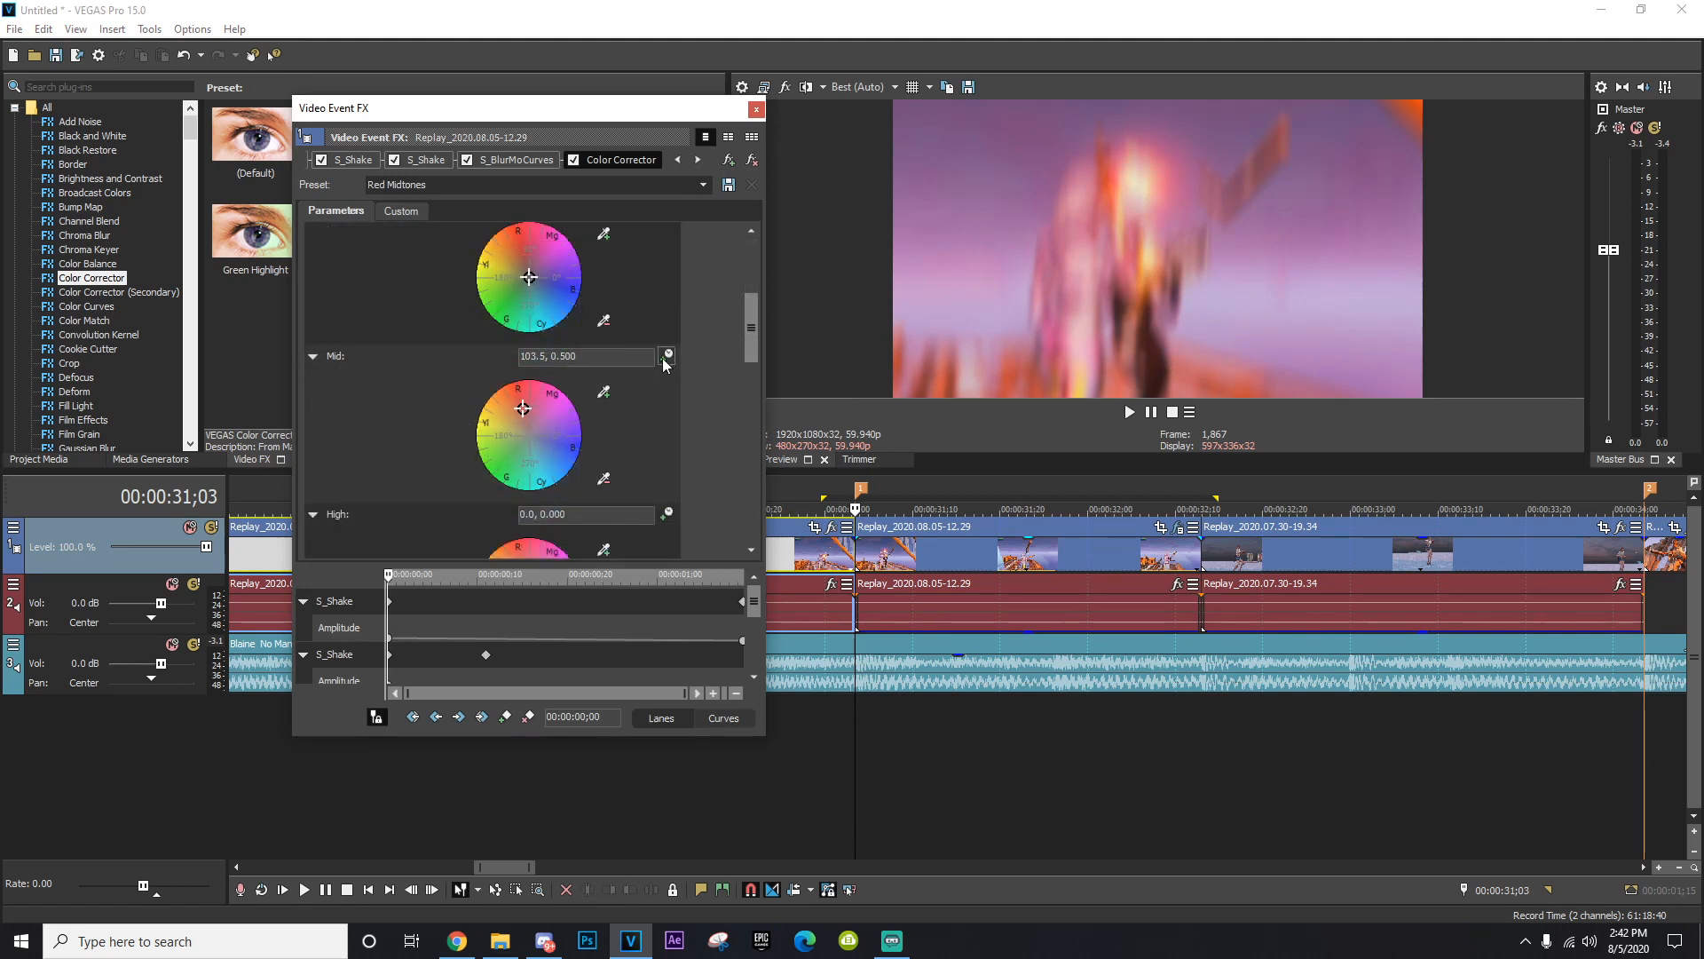
click(1152, 562)
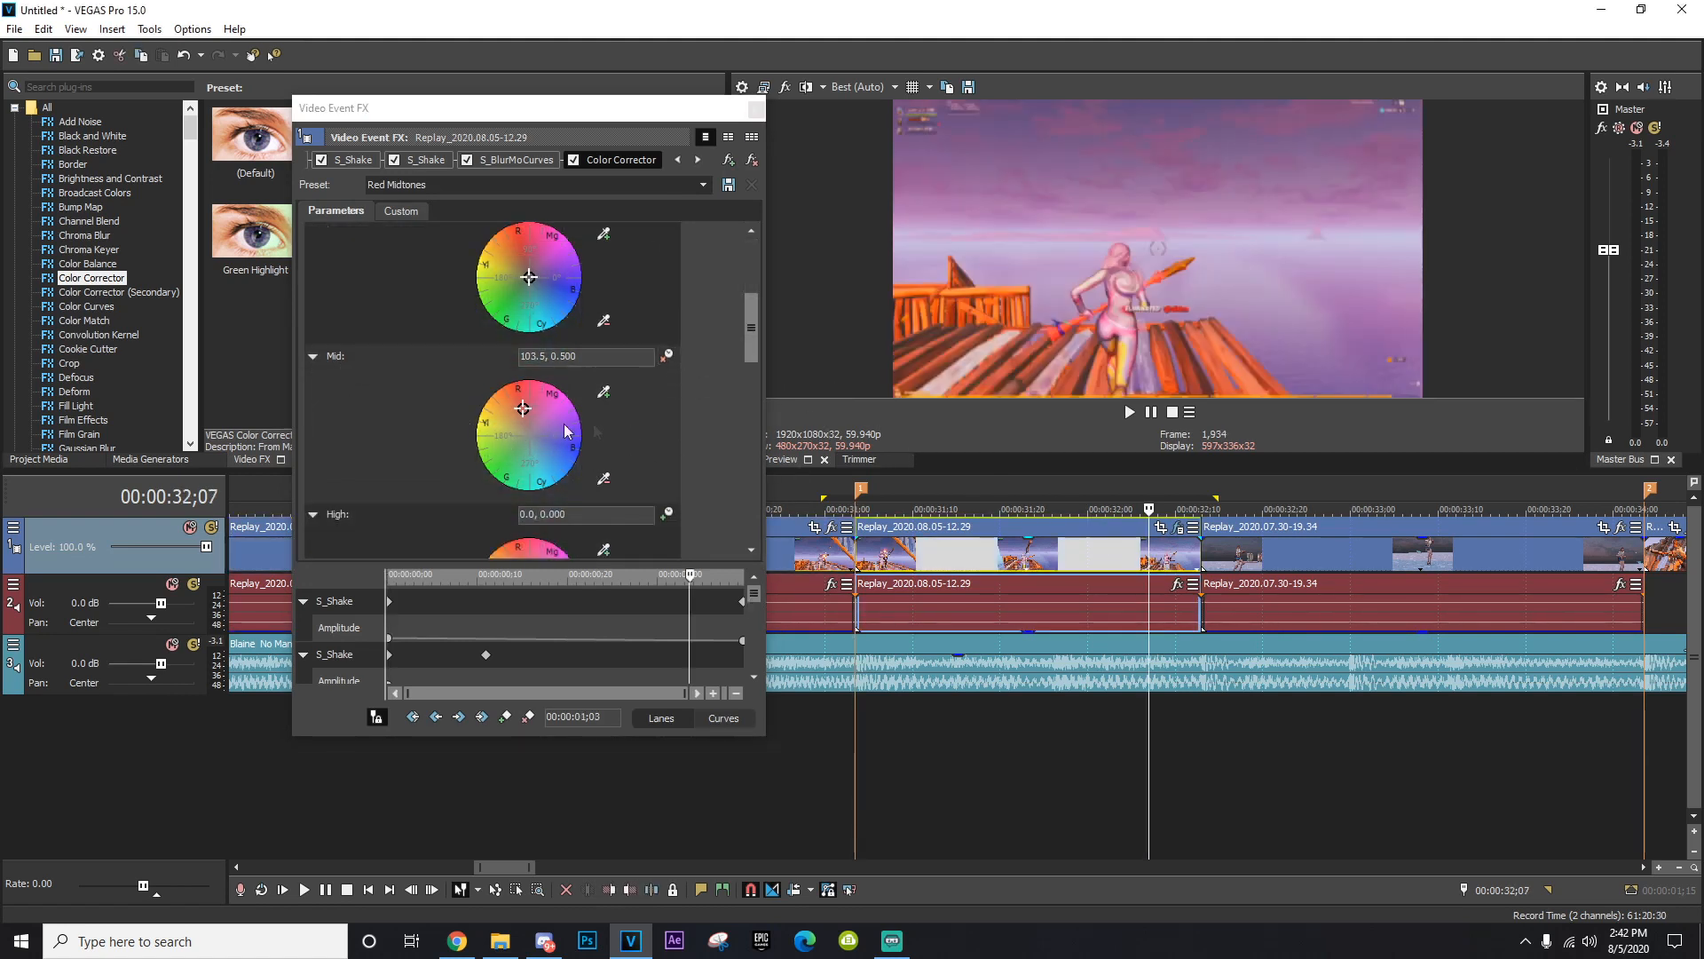
double_click(521, 408)
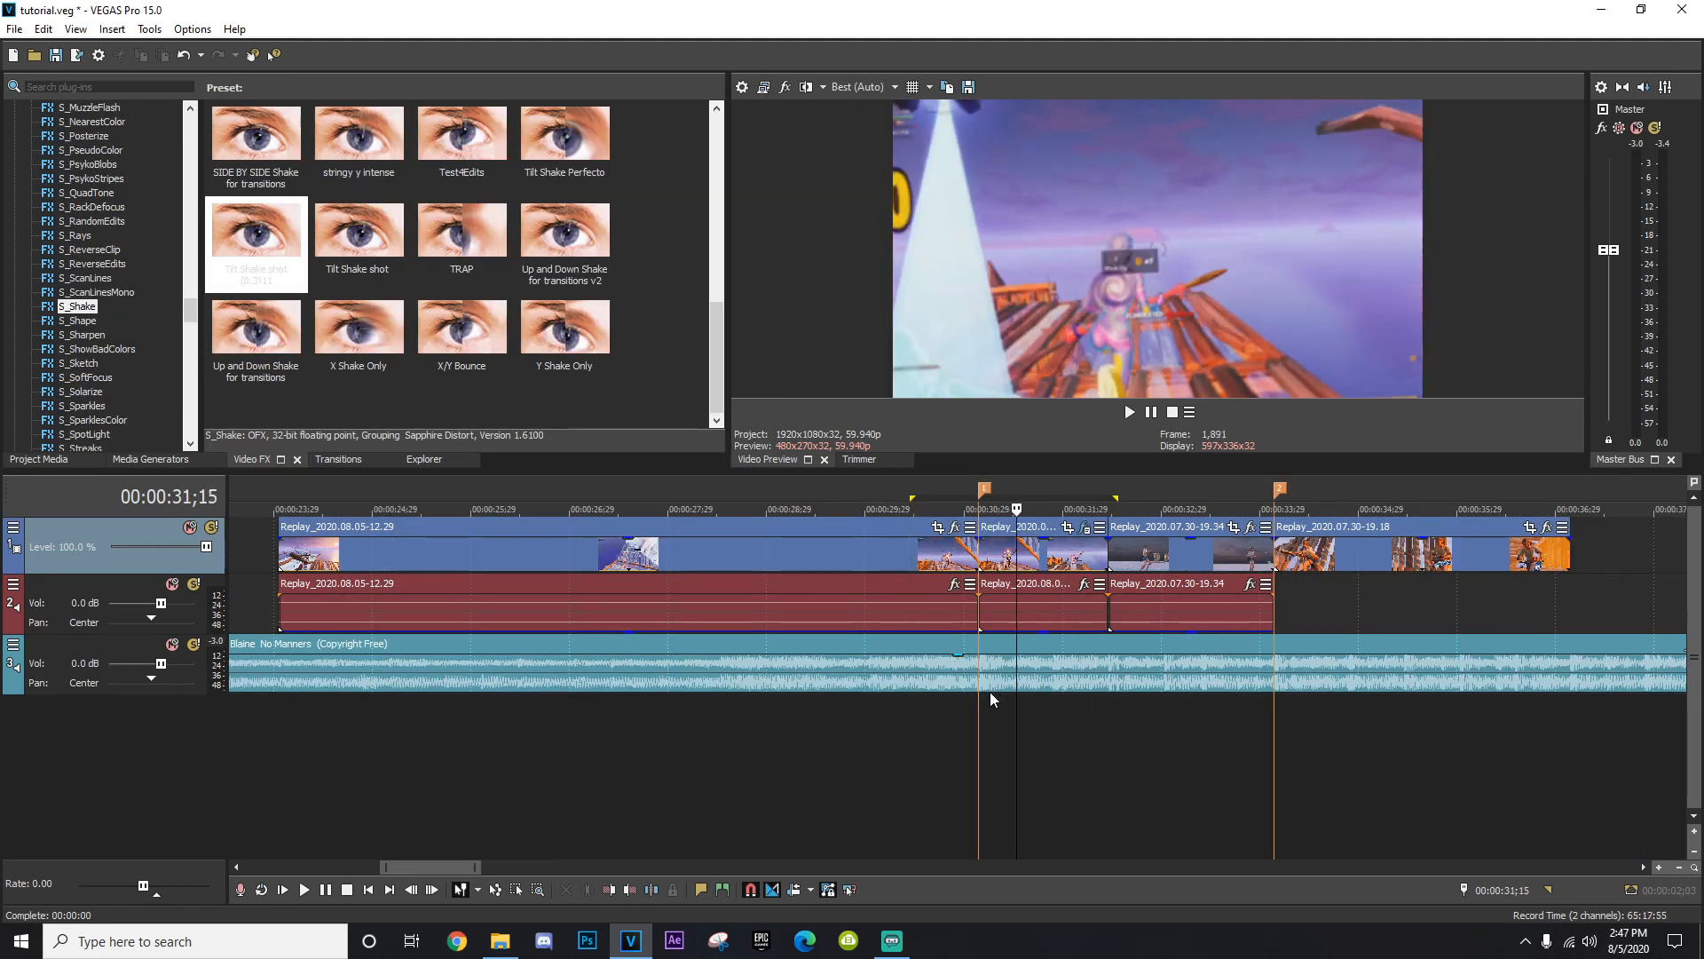
Play back the loop region around the effect segment and step through the segment's opening frames.
click(1115, 499)
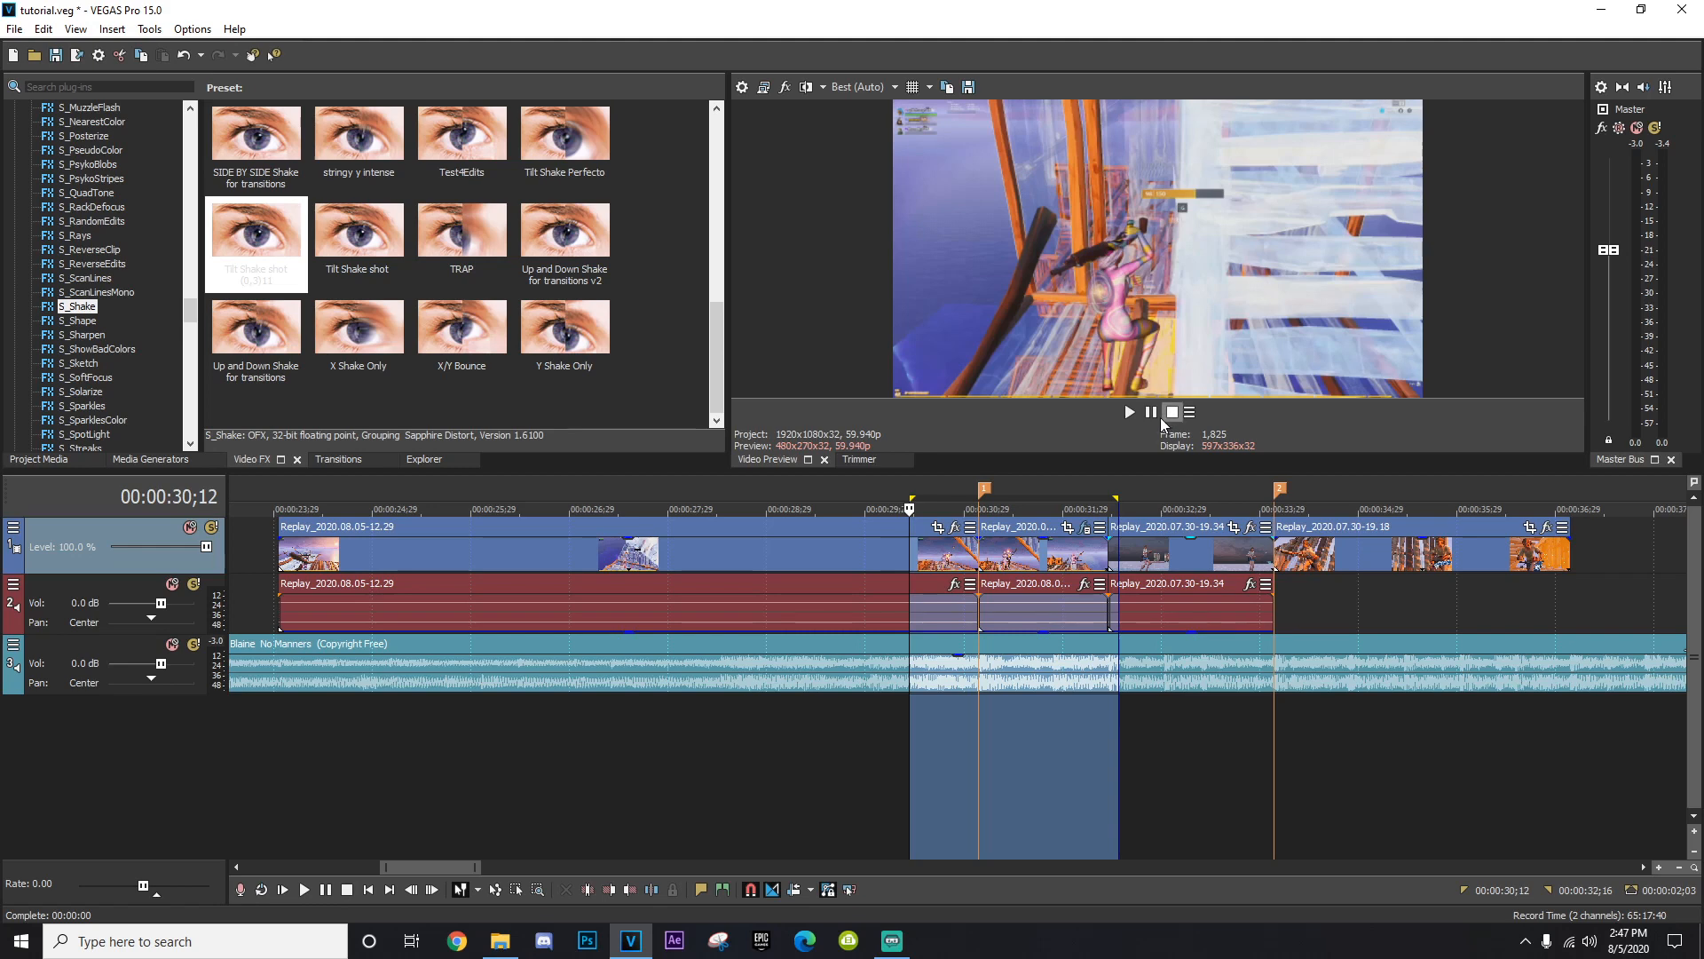
click(1151, 413)
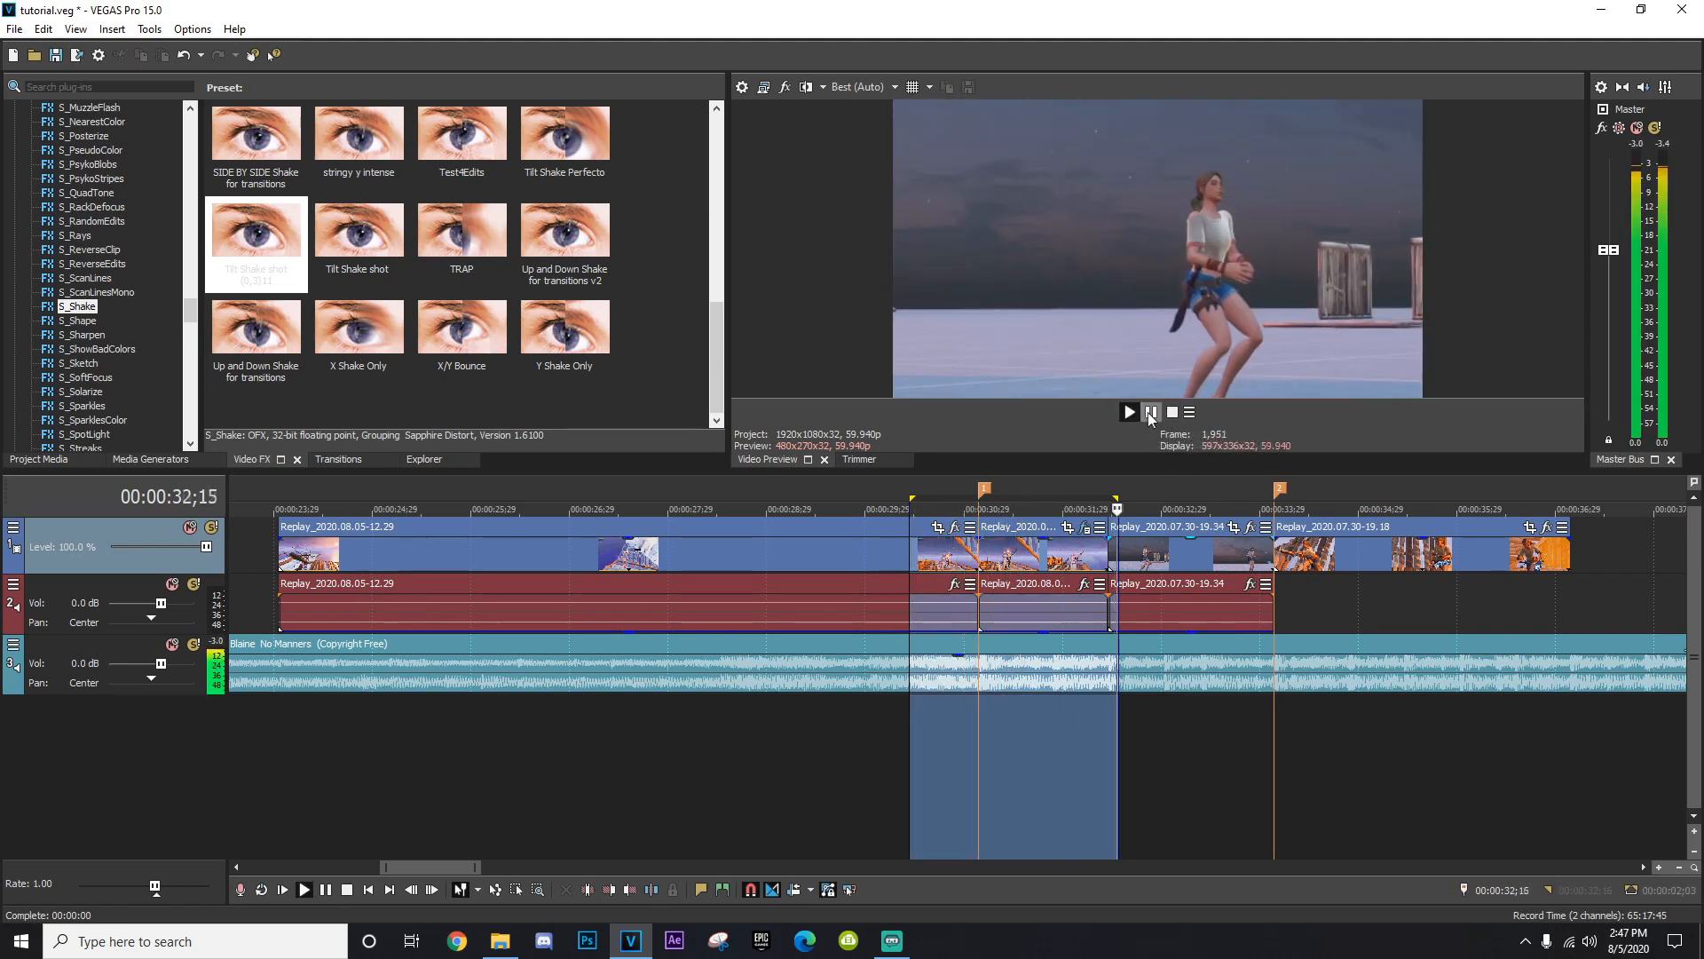
click(1151, 412)
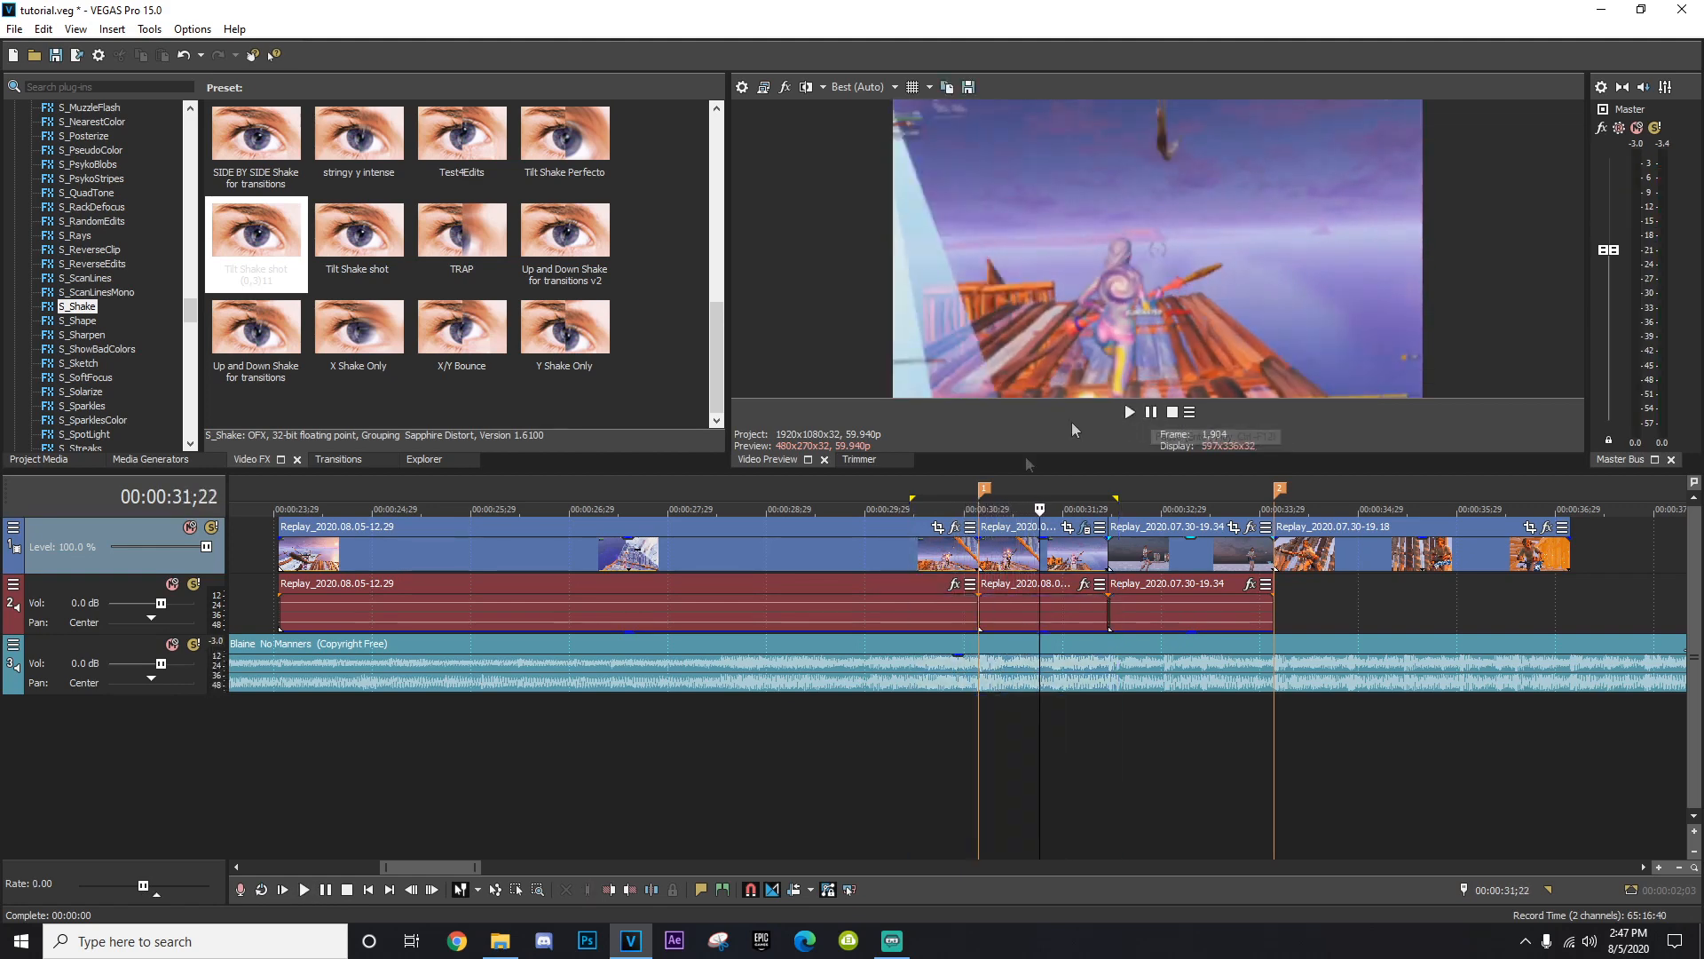
click(985, 561)
key(Right)
key(Right)
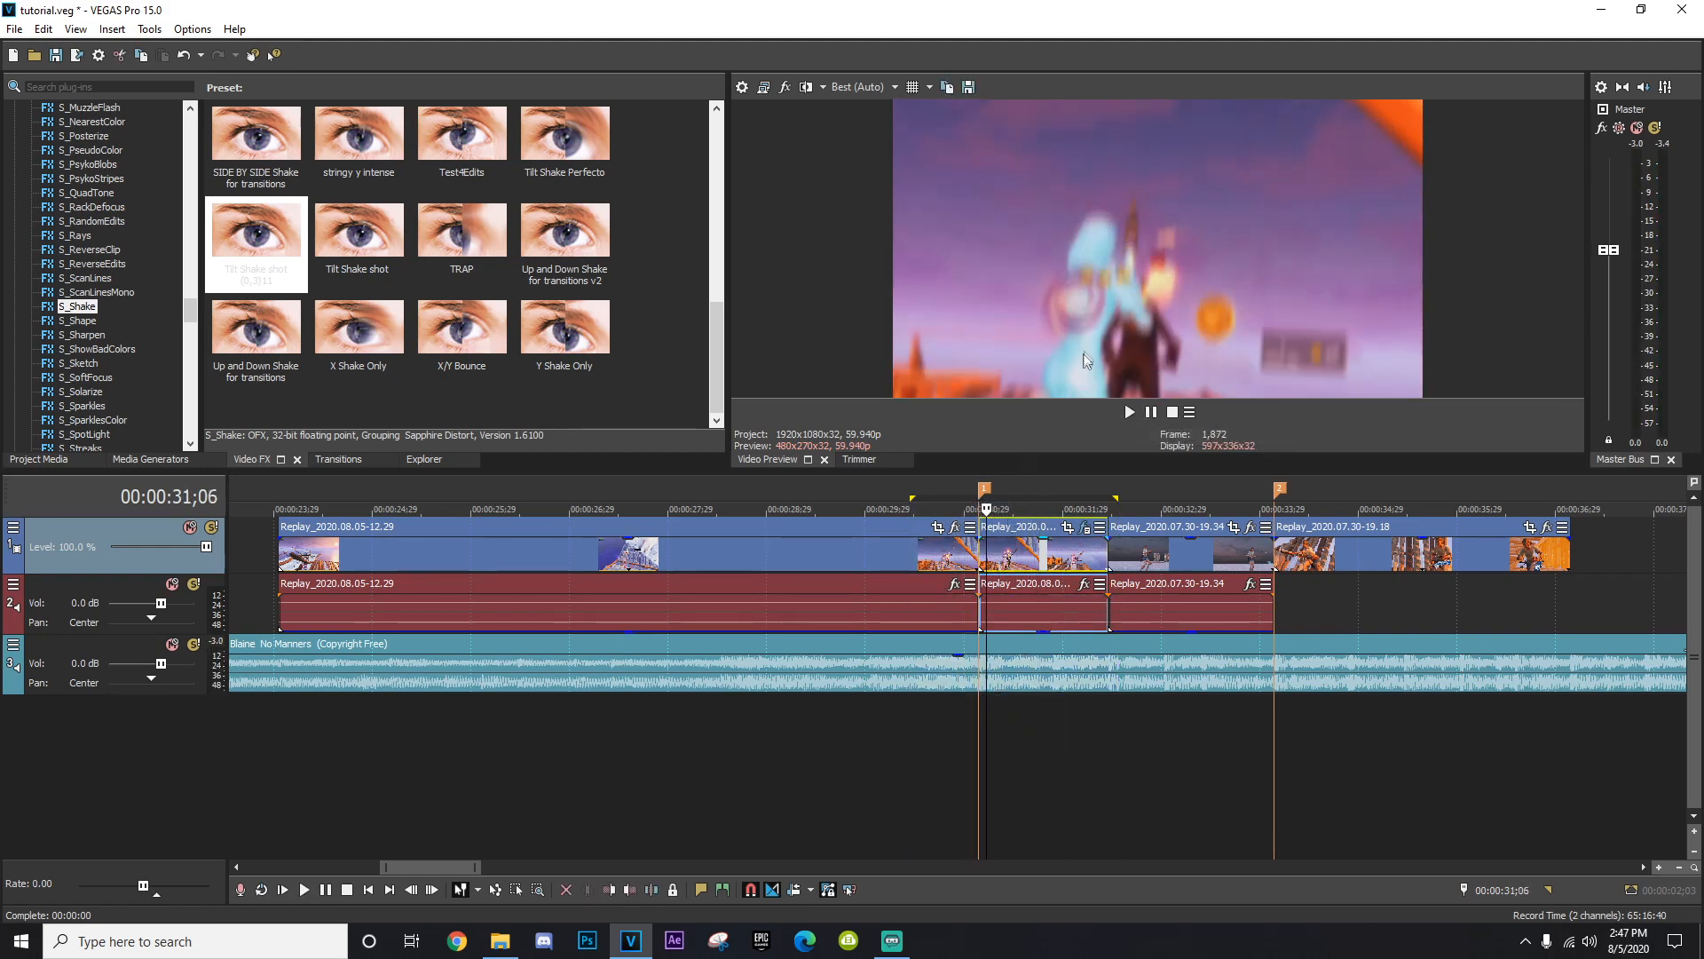
key(Left)
key(Left)
key(Left)
Add the S_WarpChroma preset cc to the segment starting at 00:00:31;03.
scroll(72, 311, down, 15)
scroll(73, 311, up, 7)
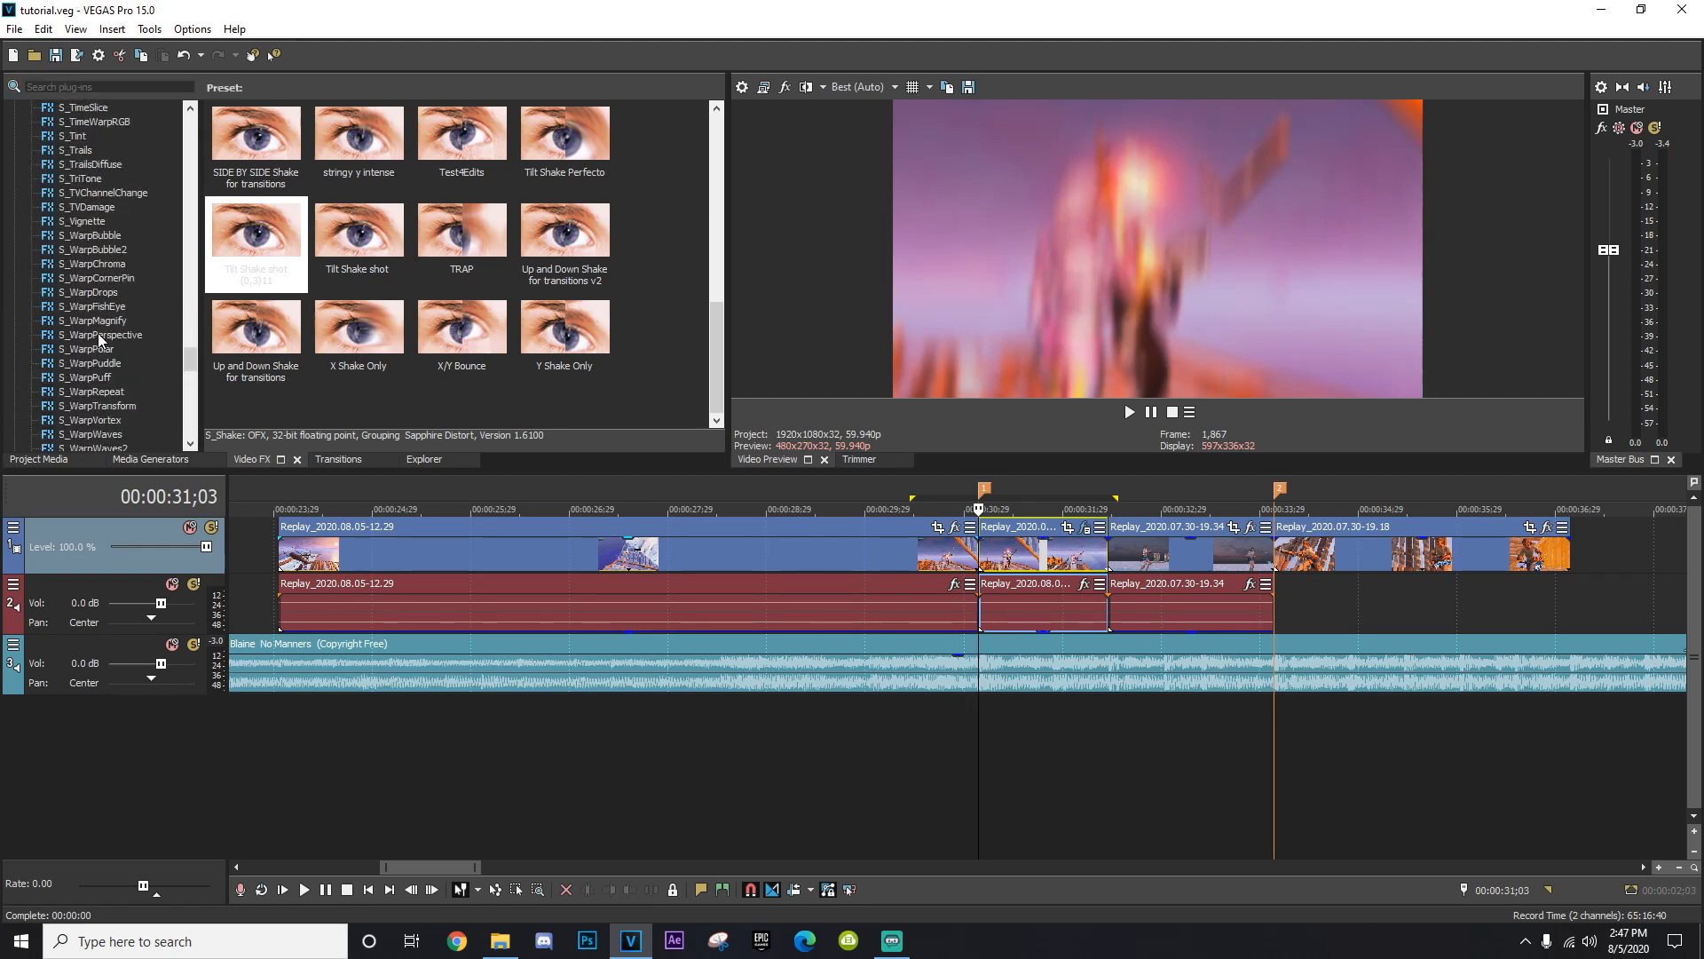
click(108, 264)
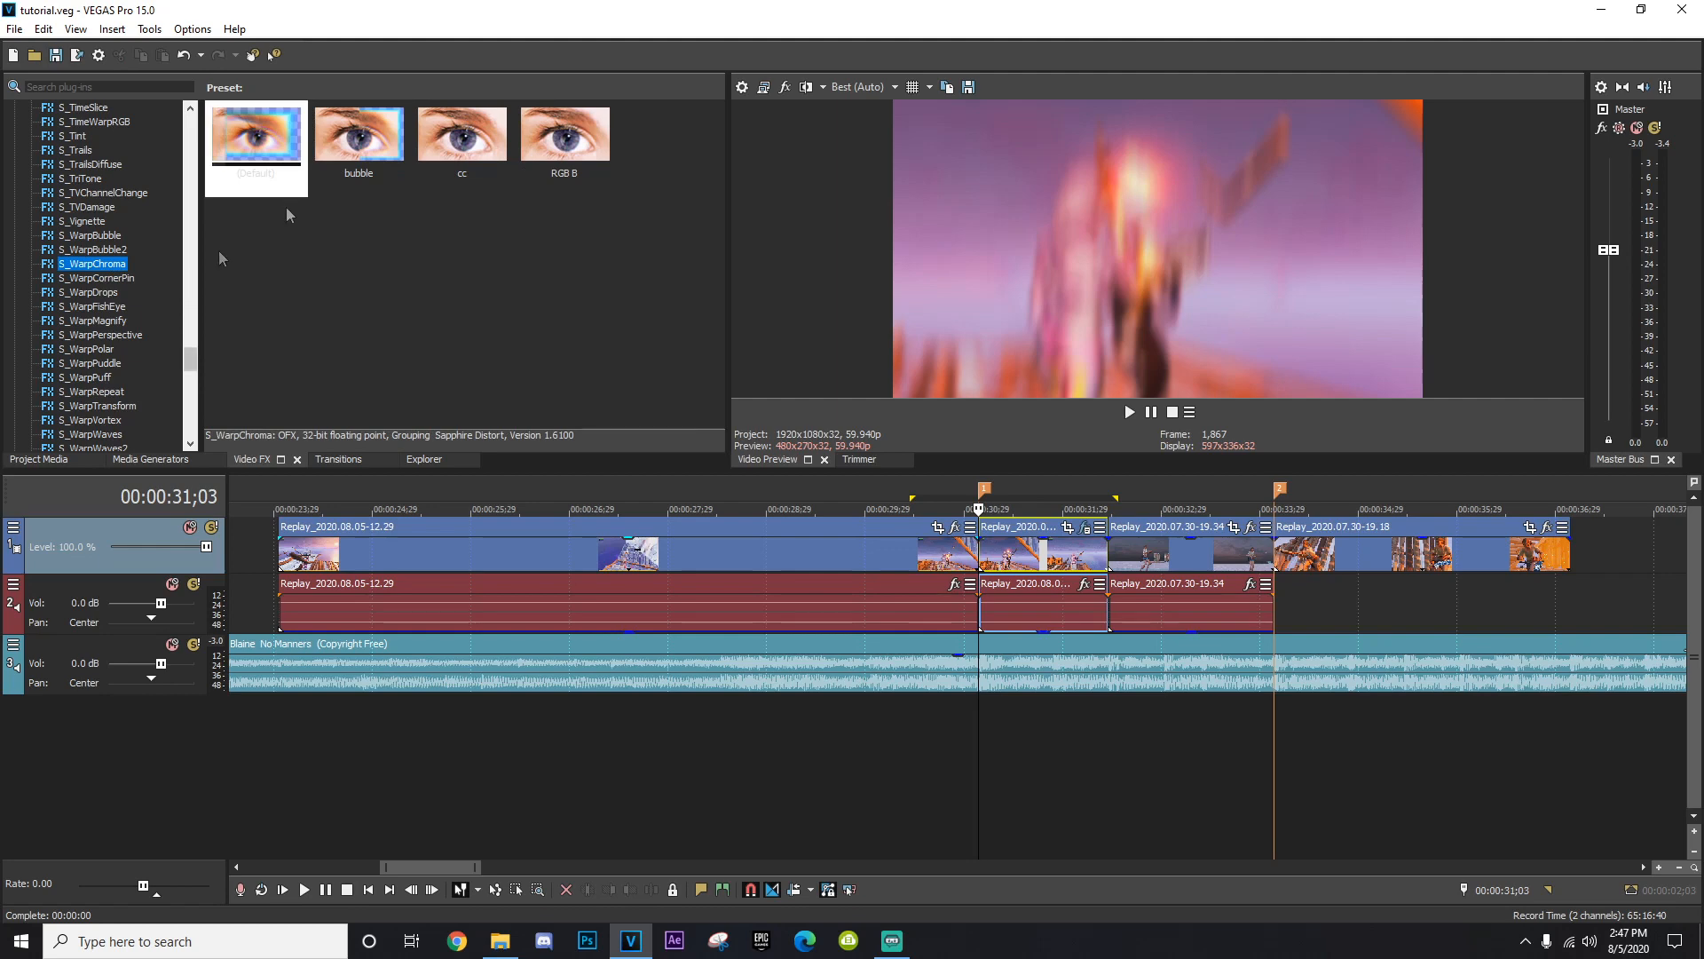
drag(462, 142, 1036, 559)
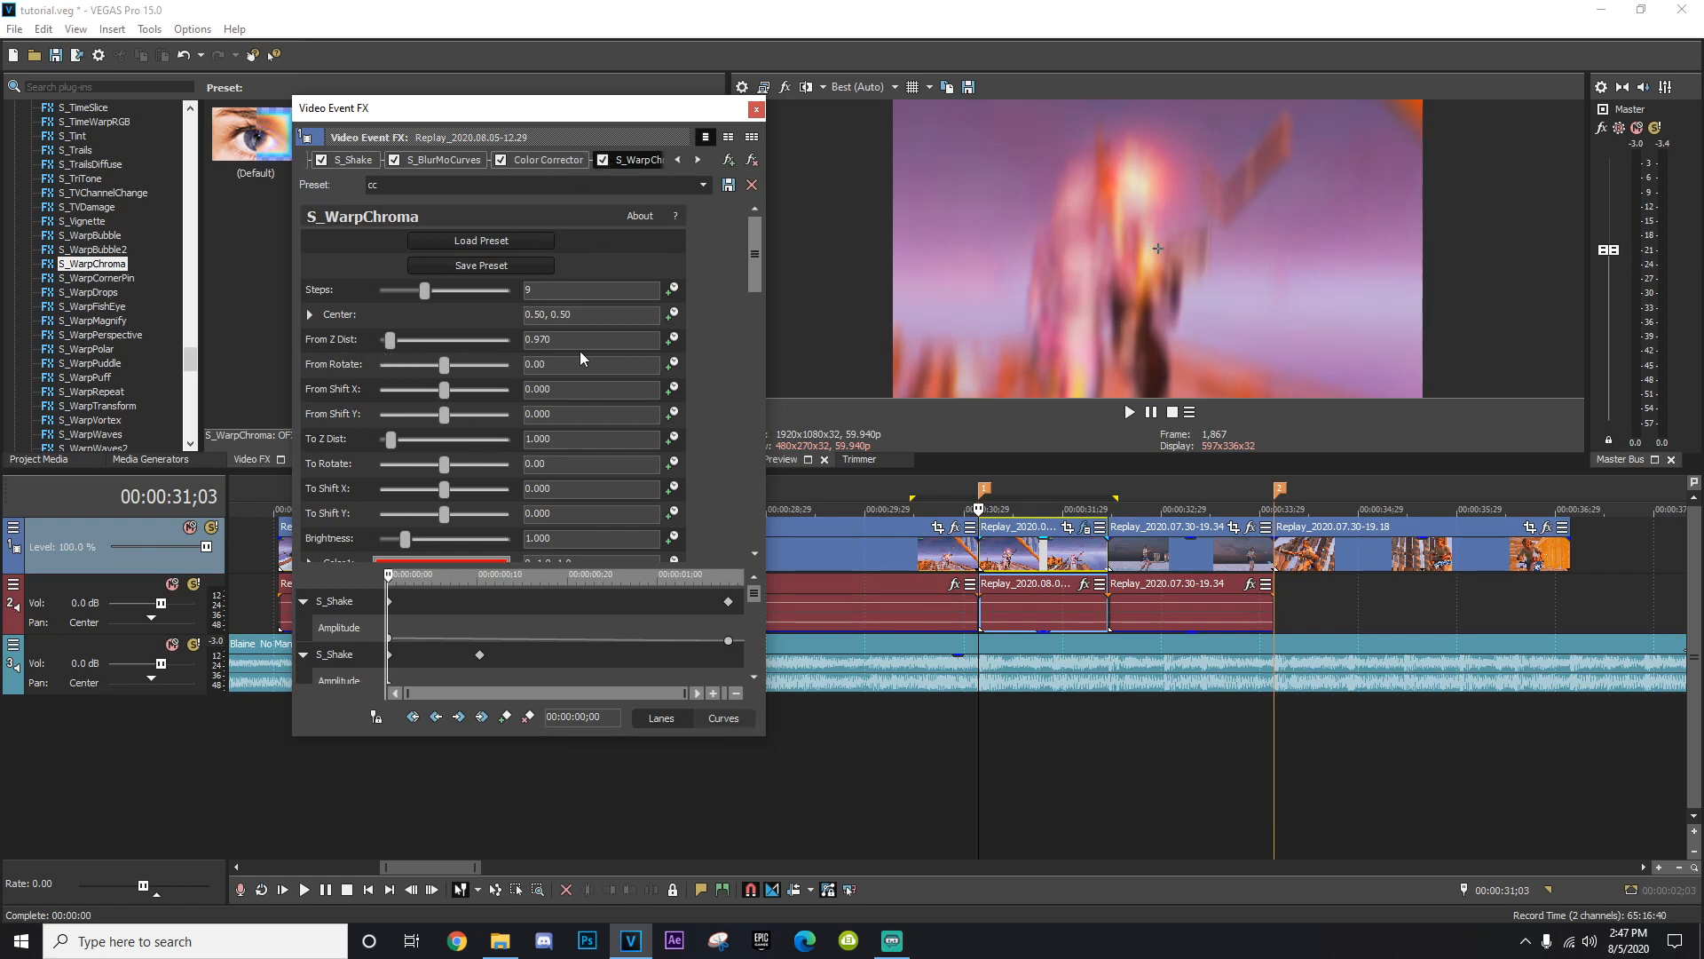
Animate the S_WarpChroma From Z Dist from 0.970 at the segment's start to 1.0 at 00:00:00;27.
click(672, 338)
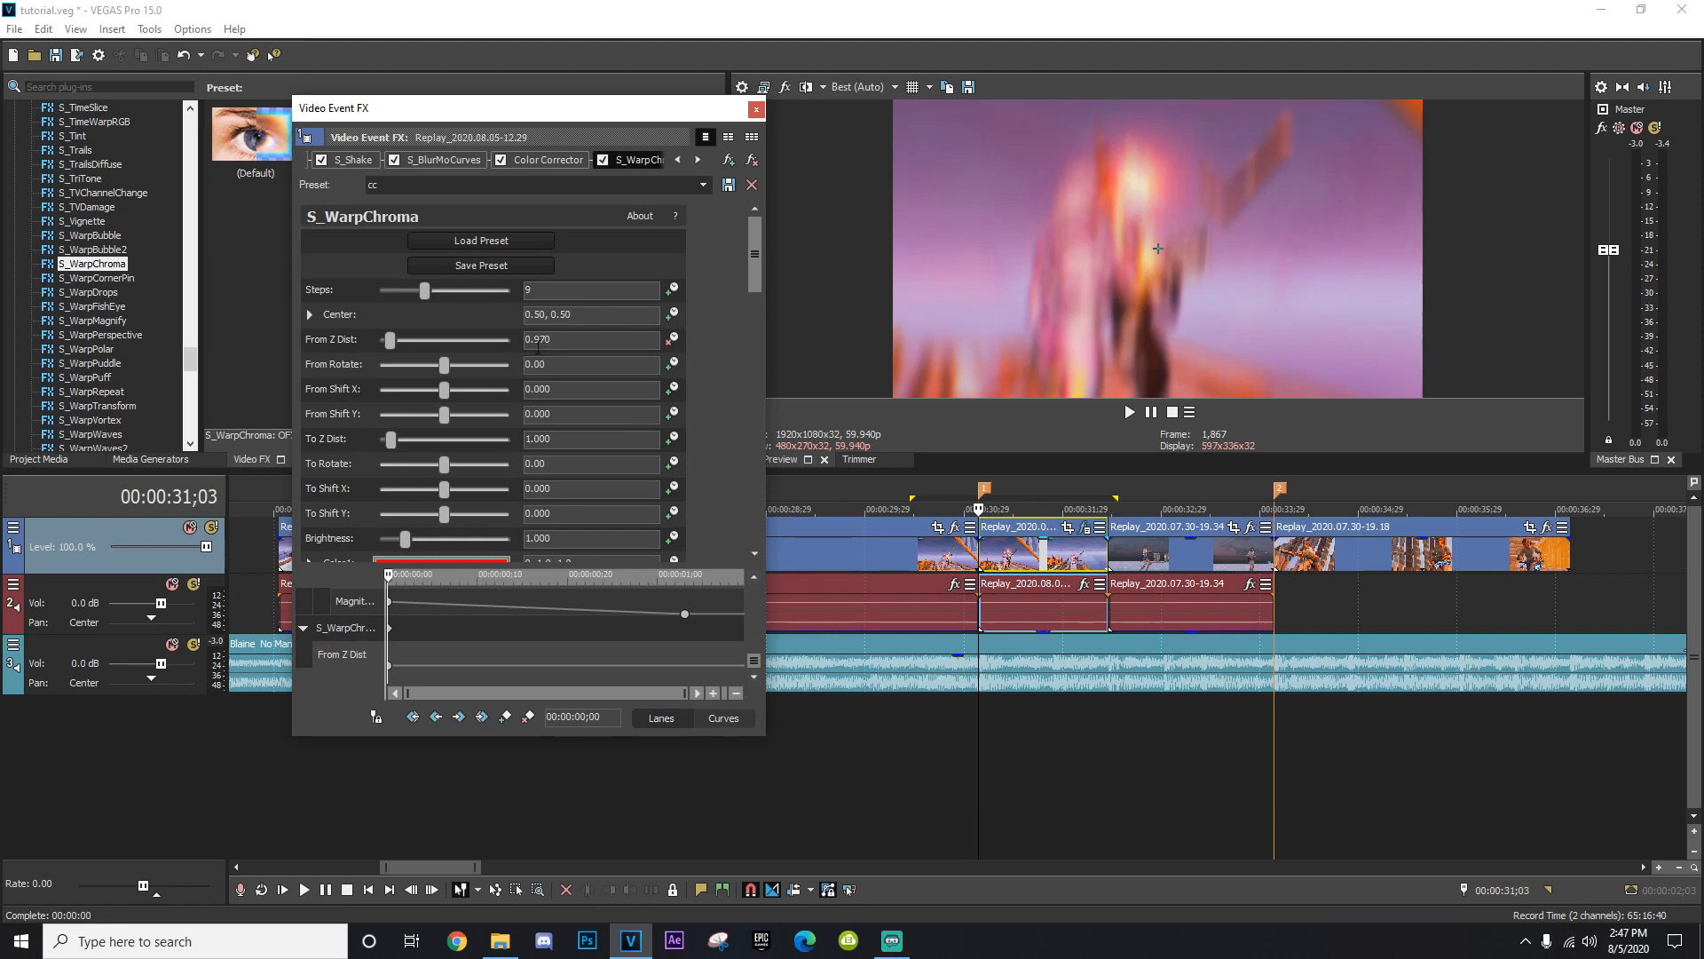
click(635, 657)
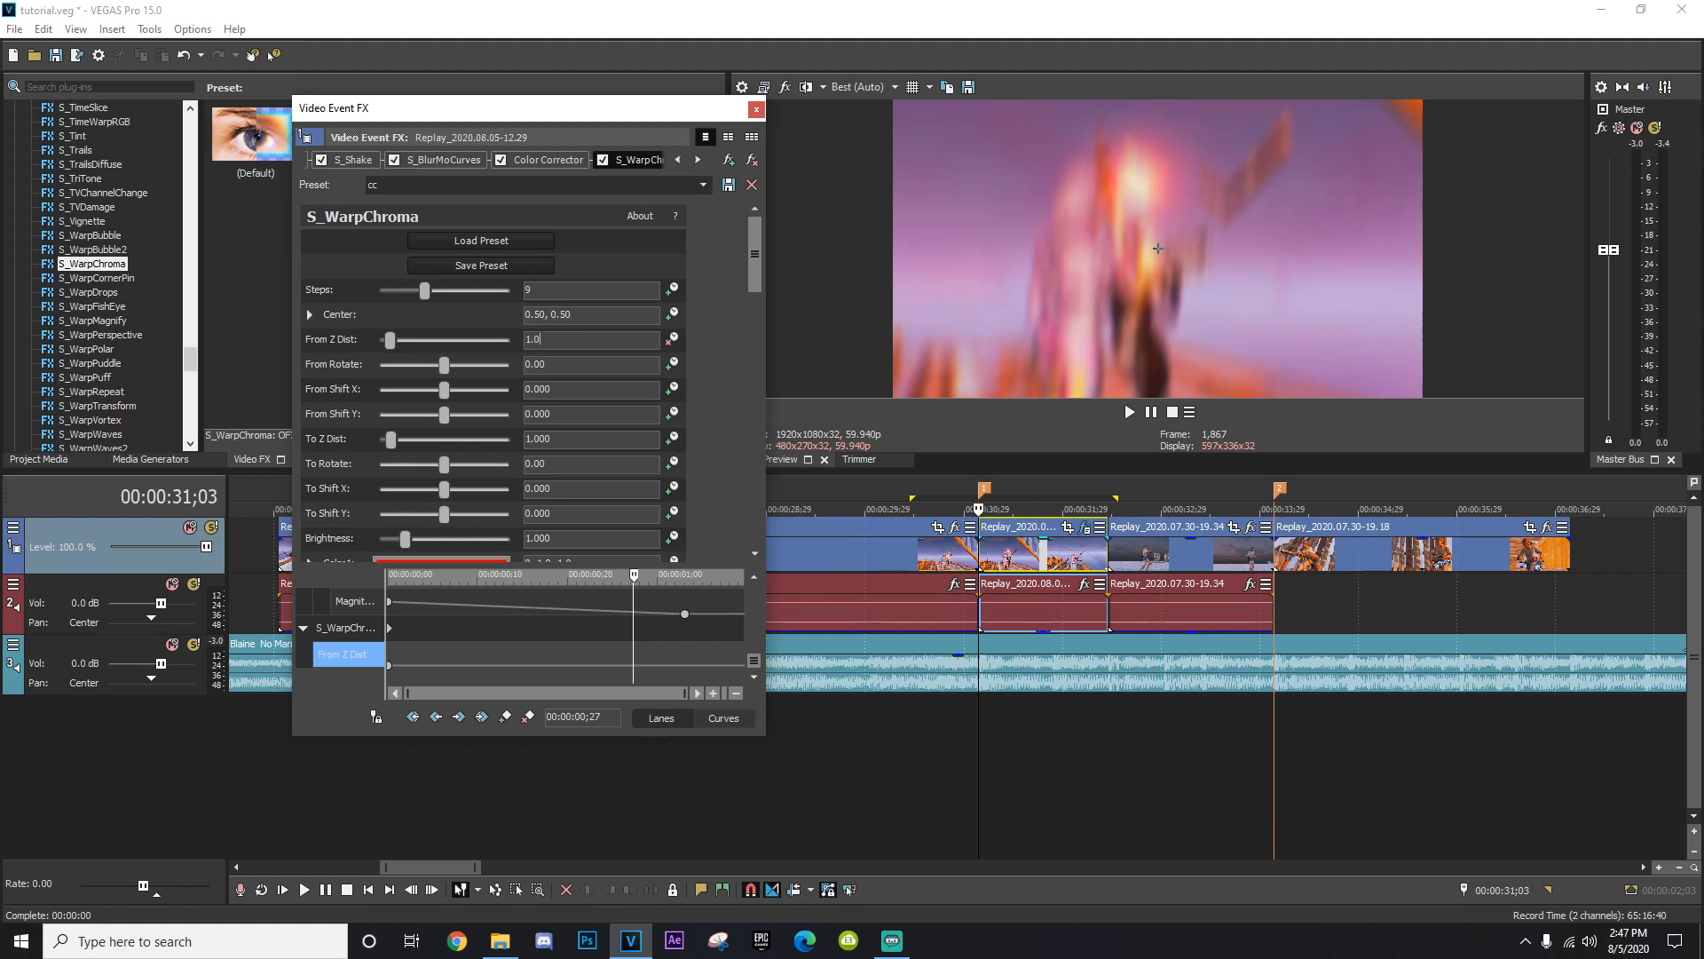
click(756, 110)
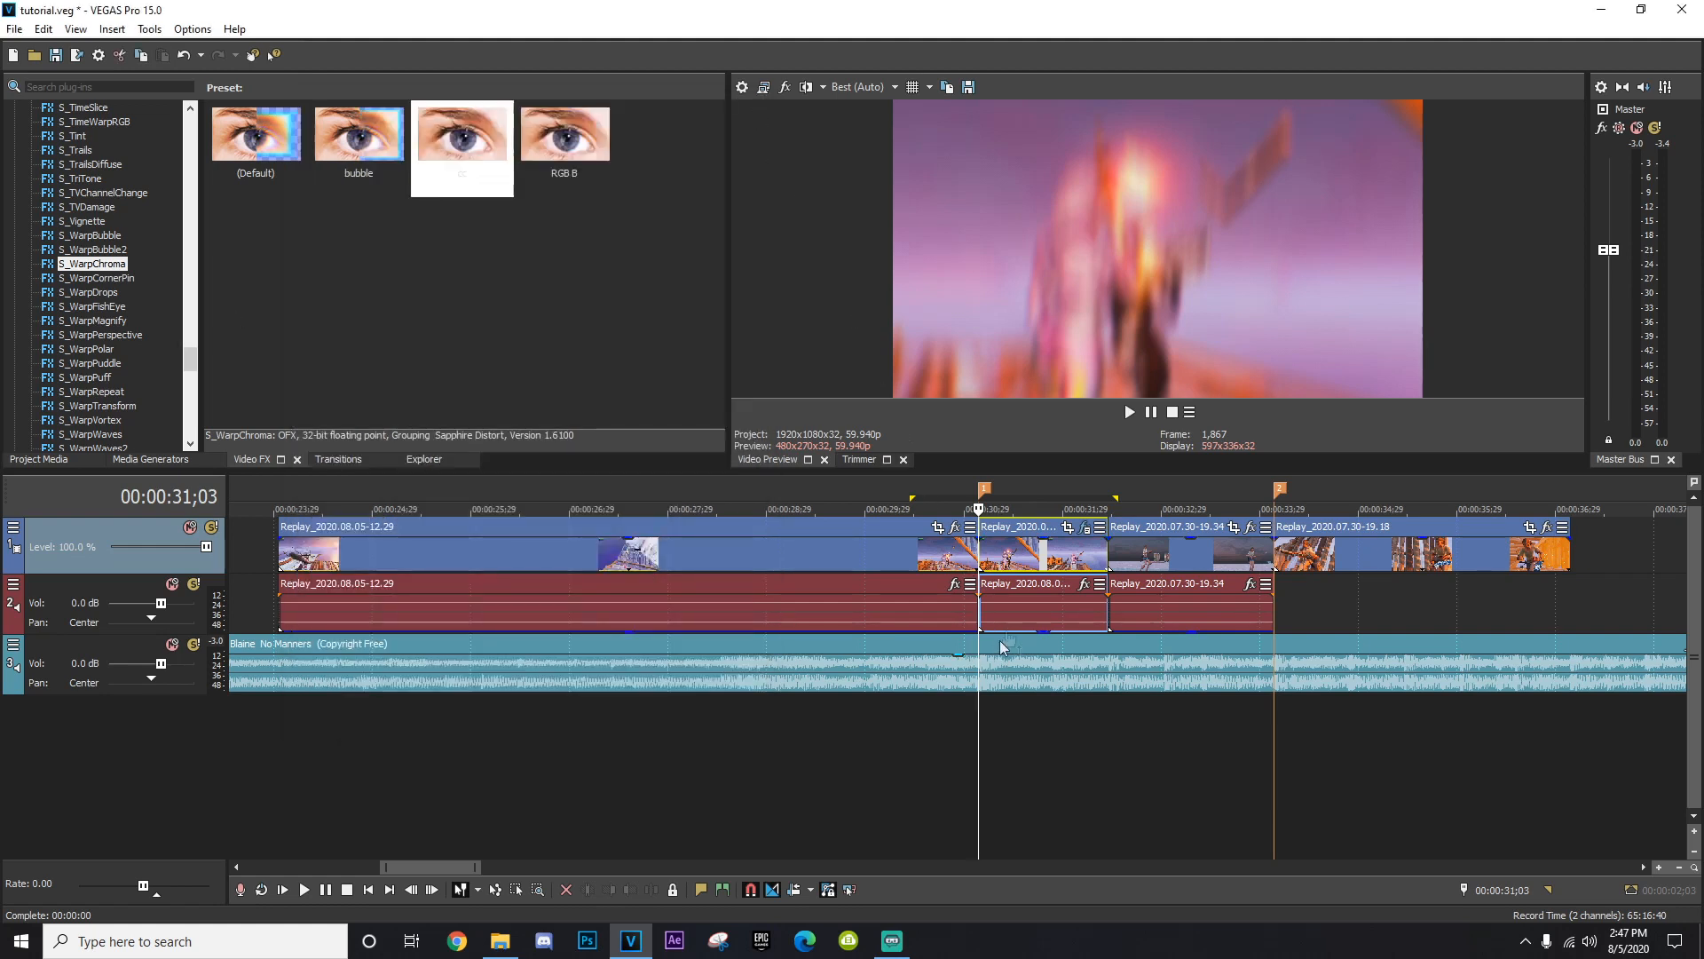
click(1086, 527)
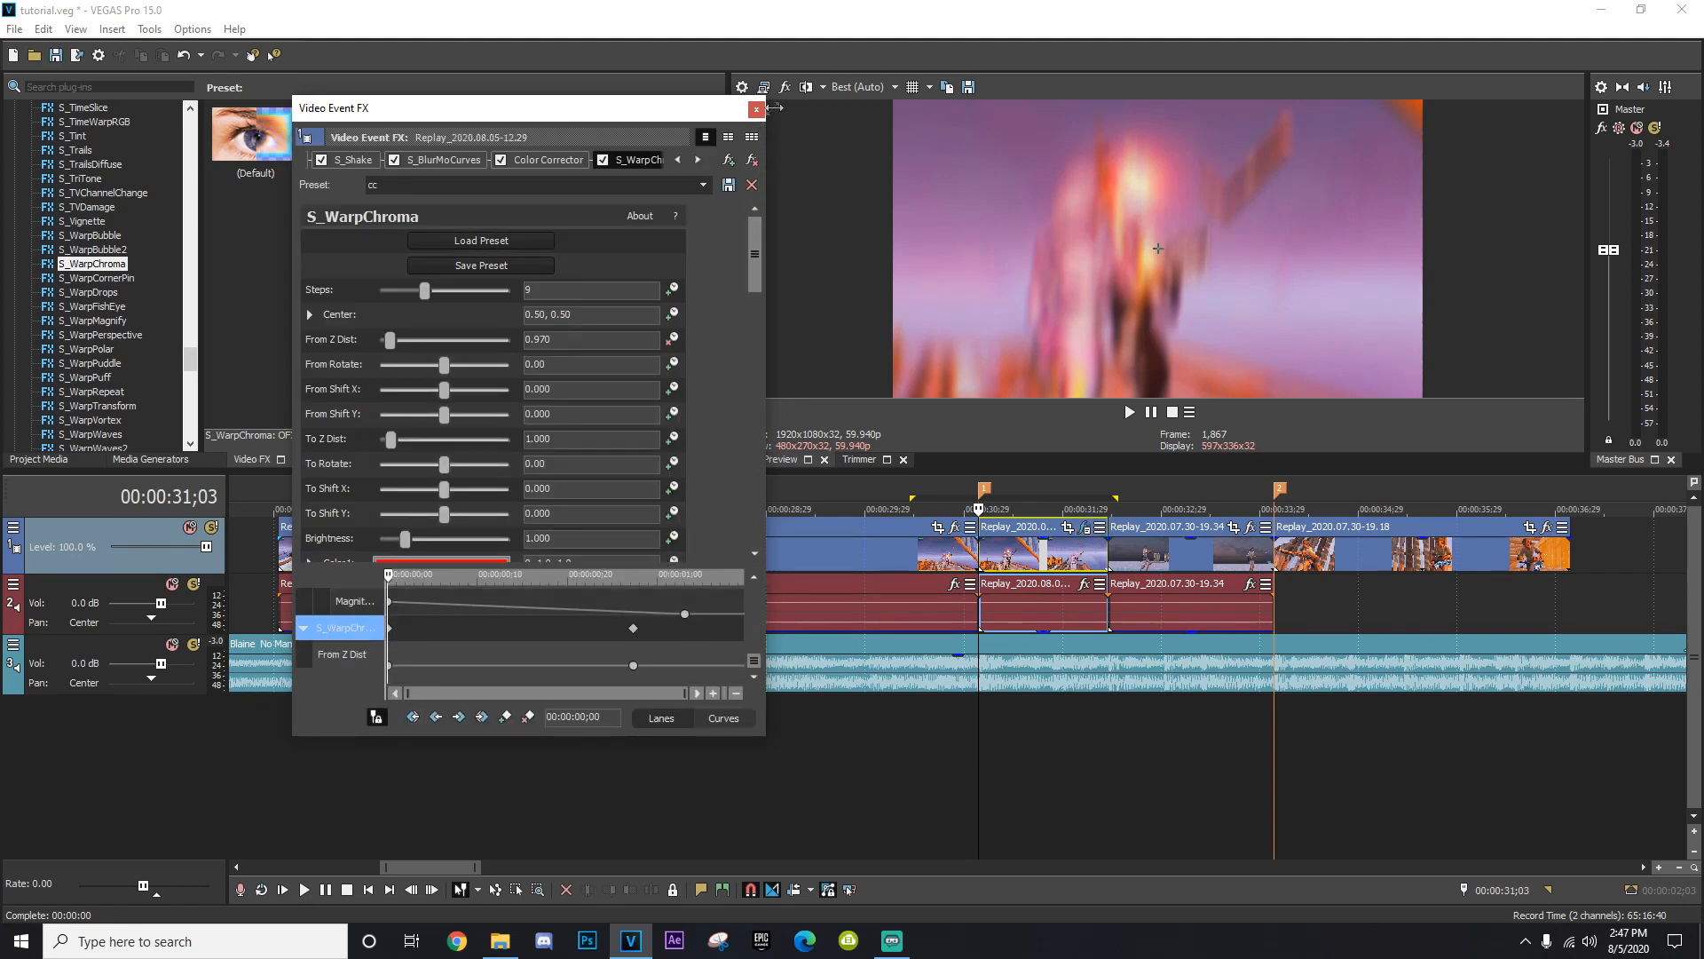
click(756, 111)
Play back the loop region and replay the segment from its start to review the chroma warp.
key(space)
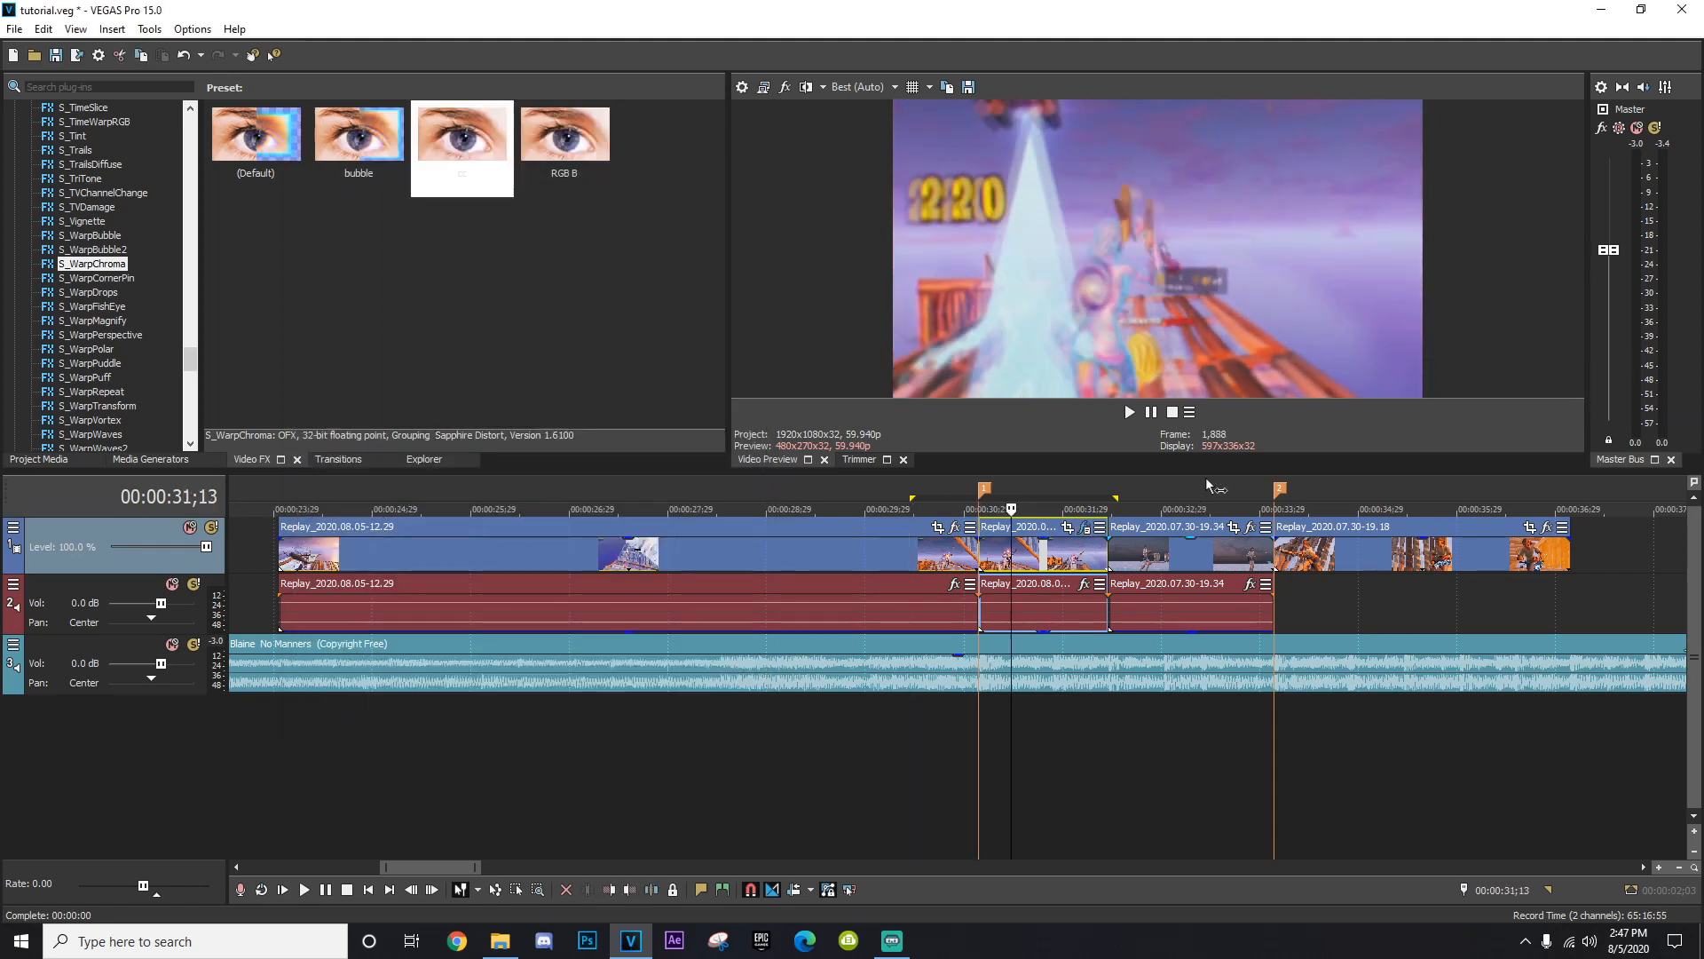
key(BackSpace)
key(space)
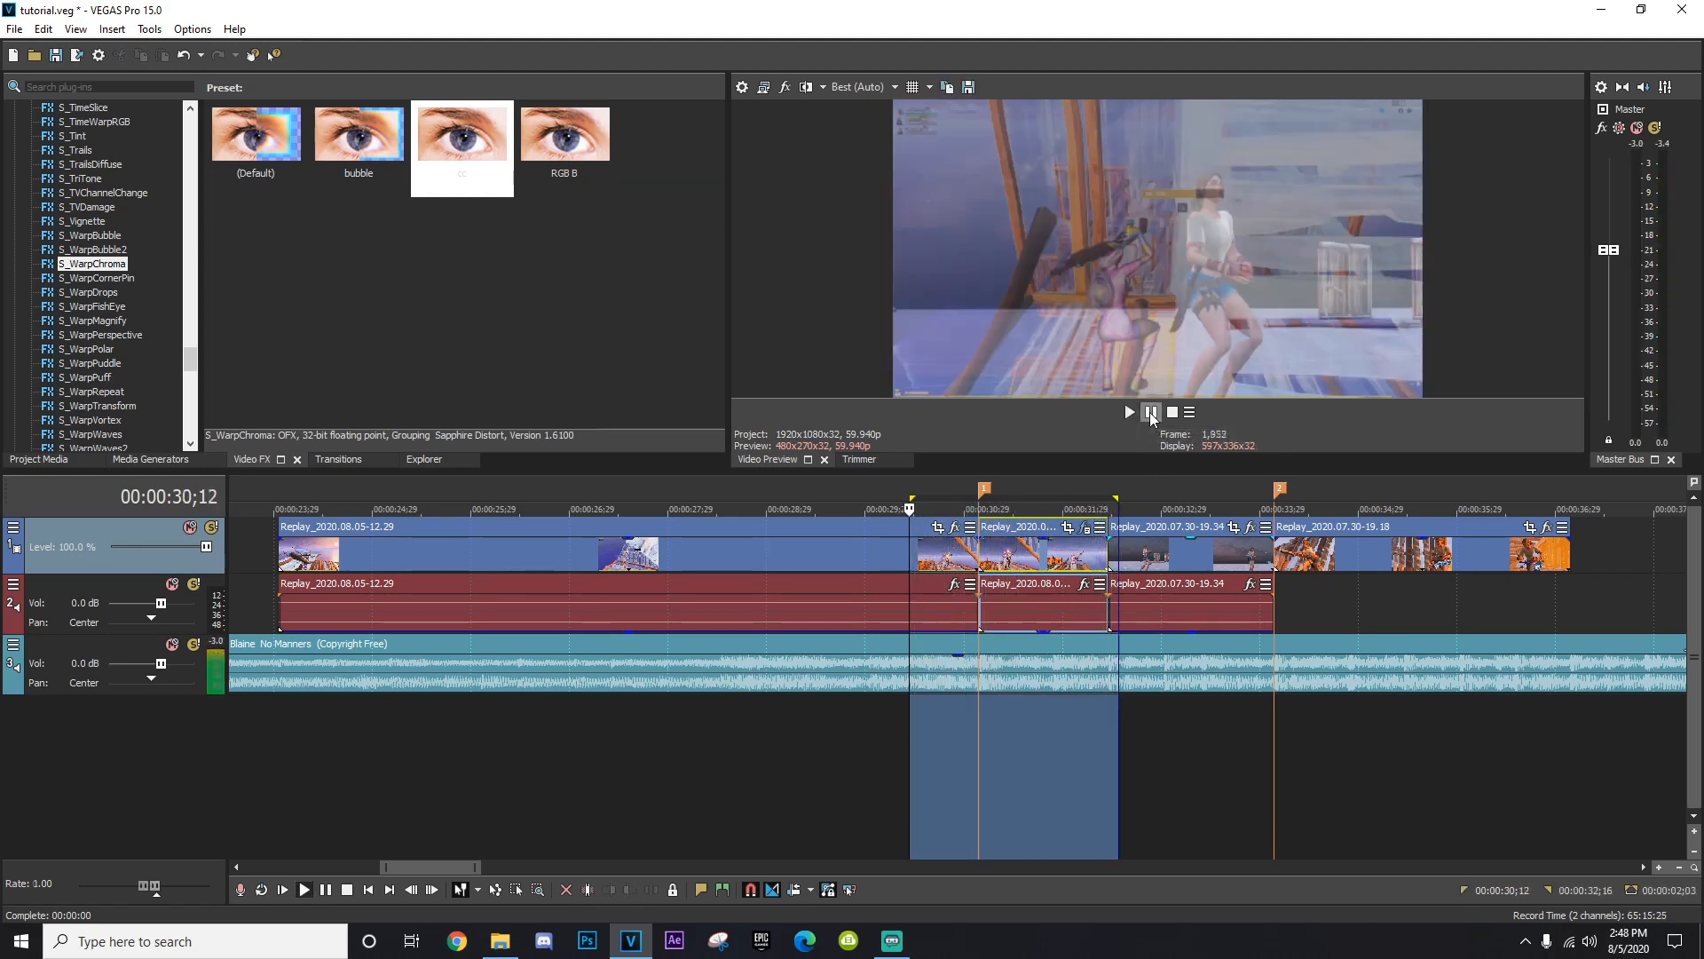
click(1151, 413)
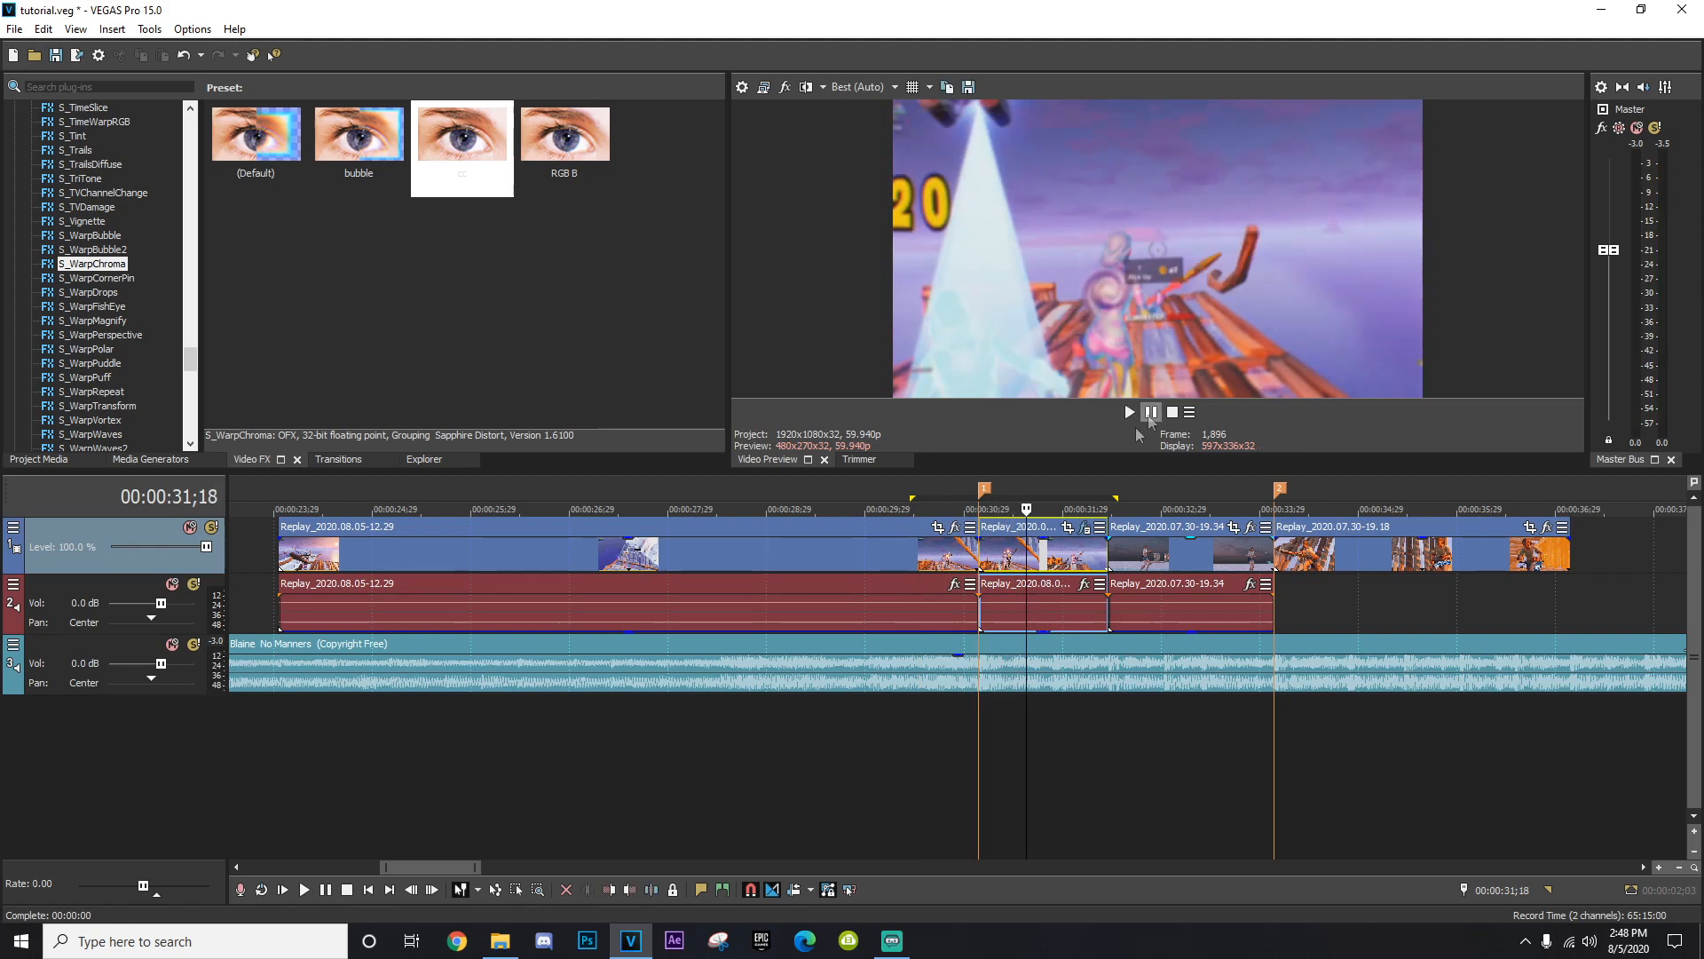
click(1033, 550)
click(1043, 553)
click(972, 556)
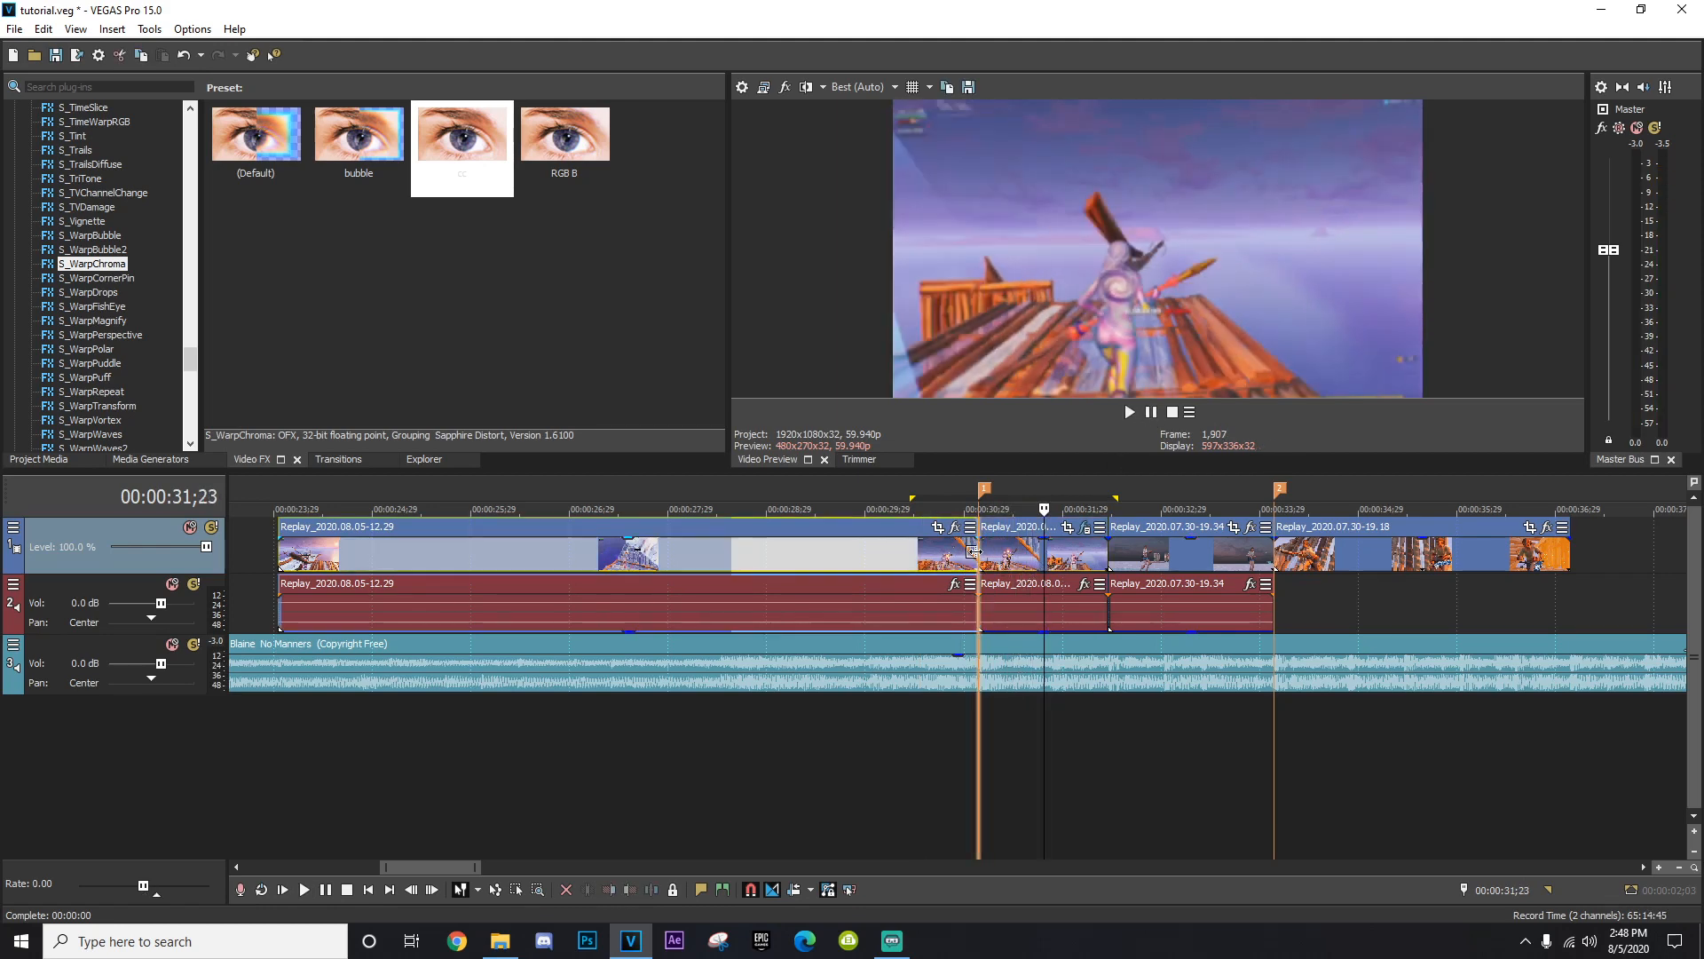
scroll(1095, 619, right, 1)
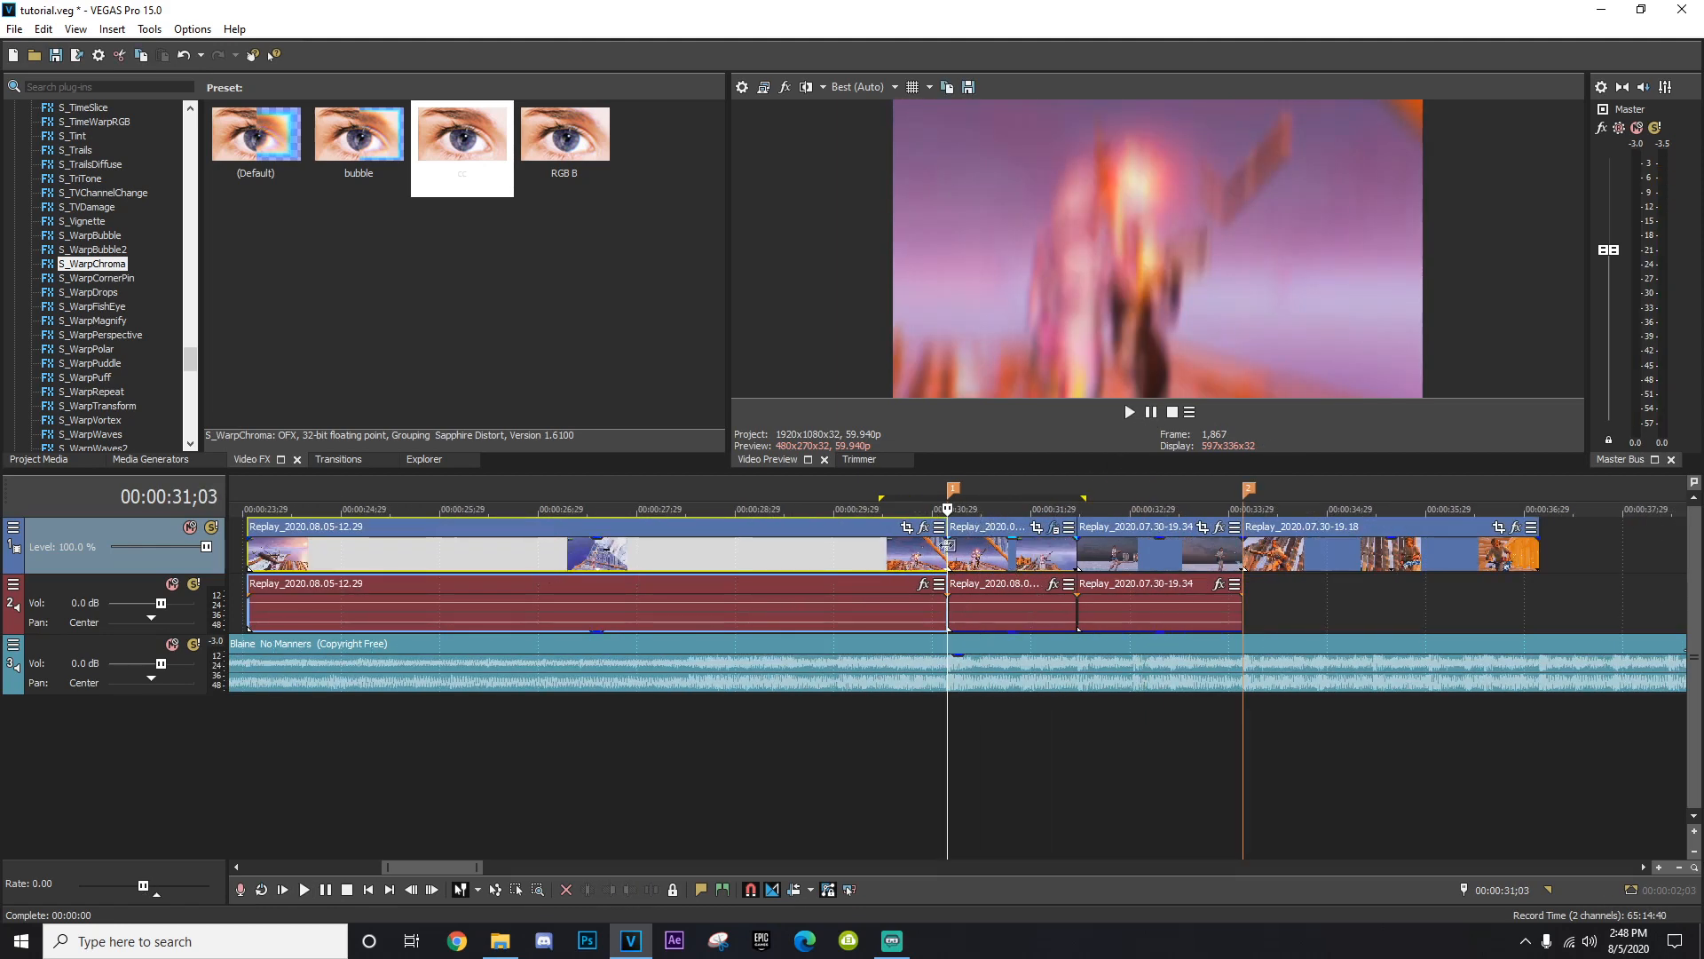
click(947, 544)
key(space)
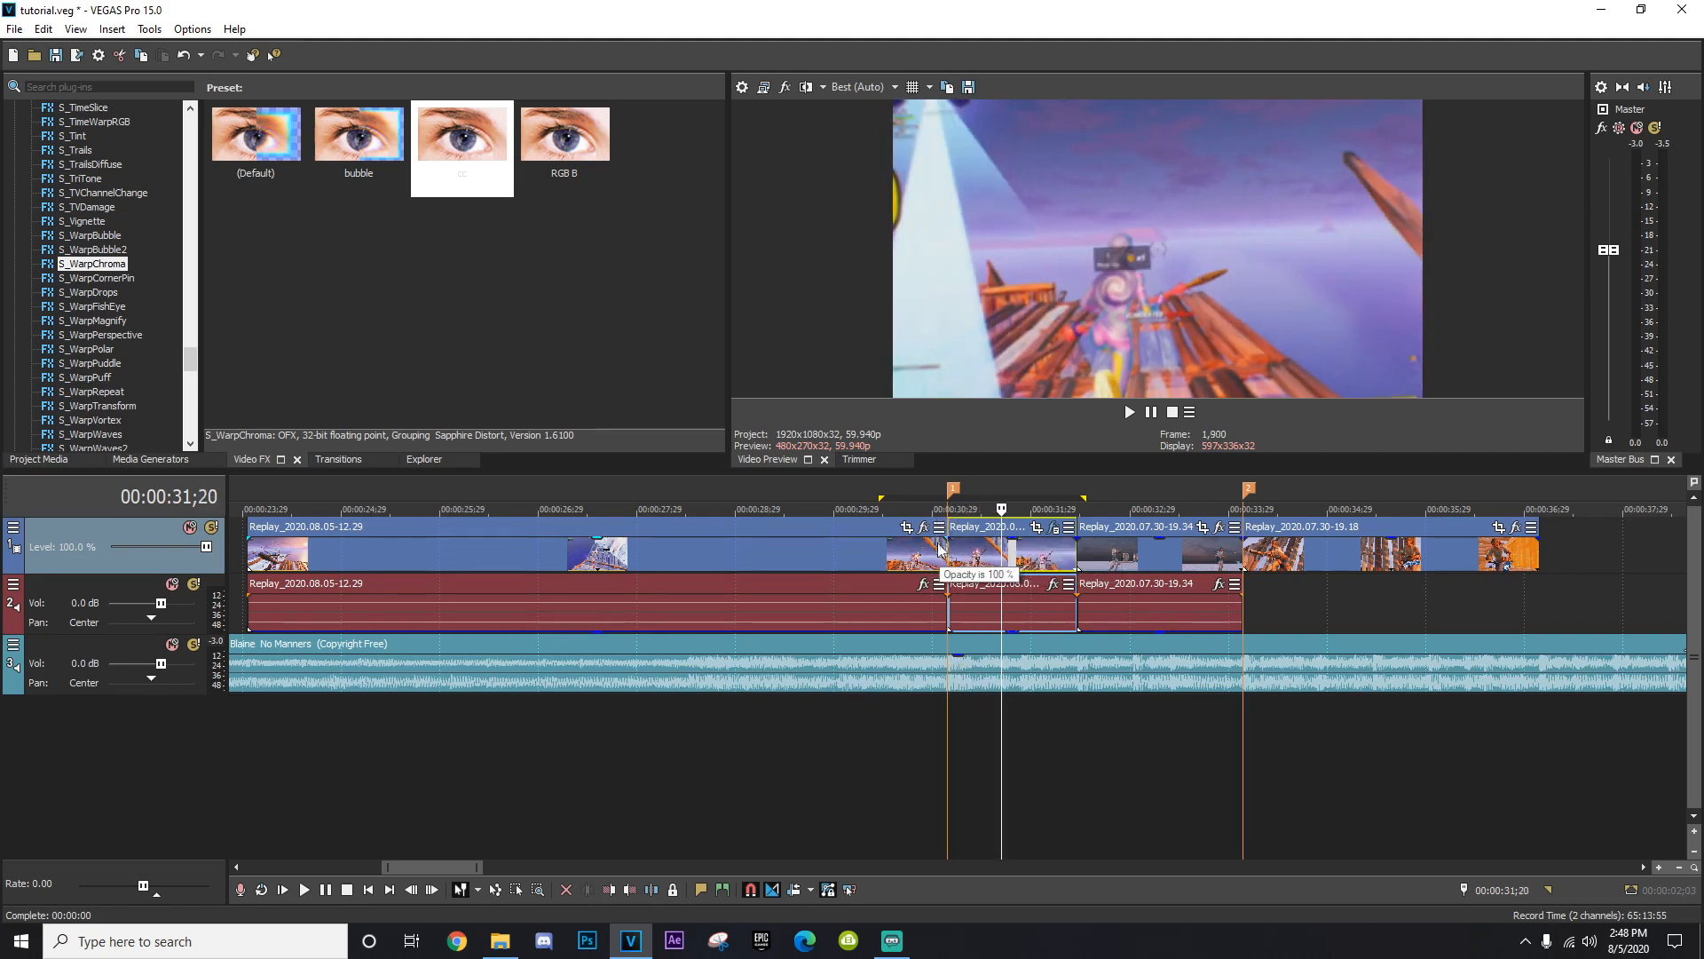
click(944, 545)
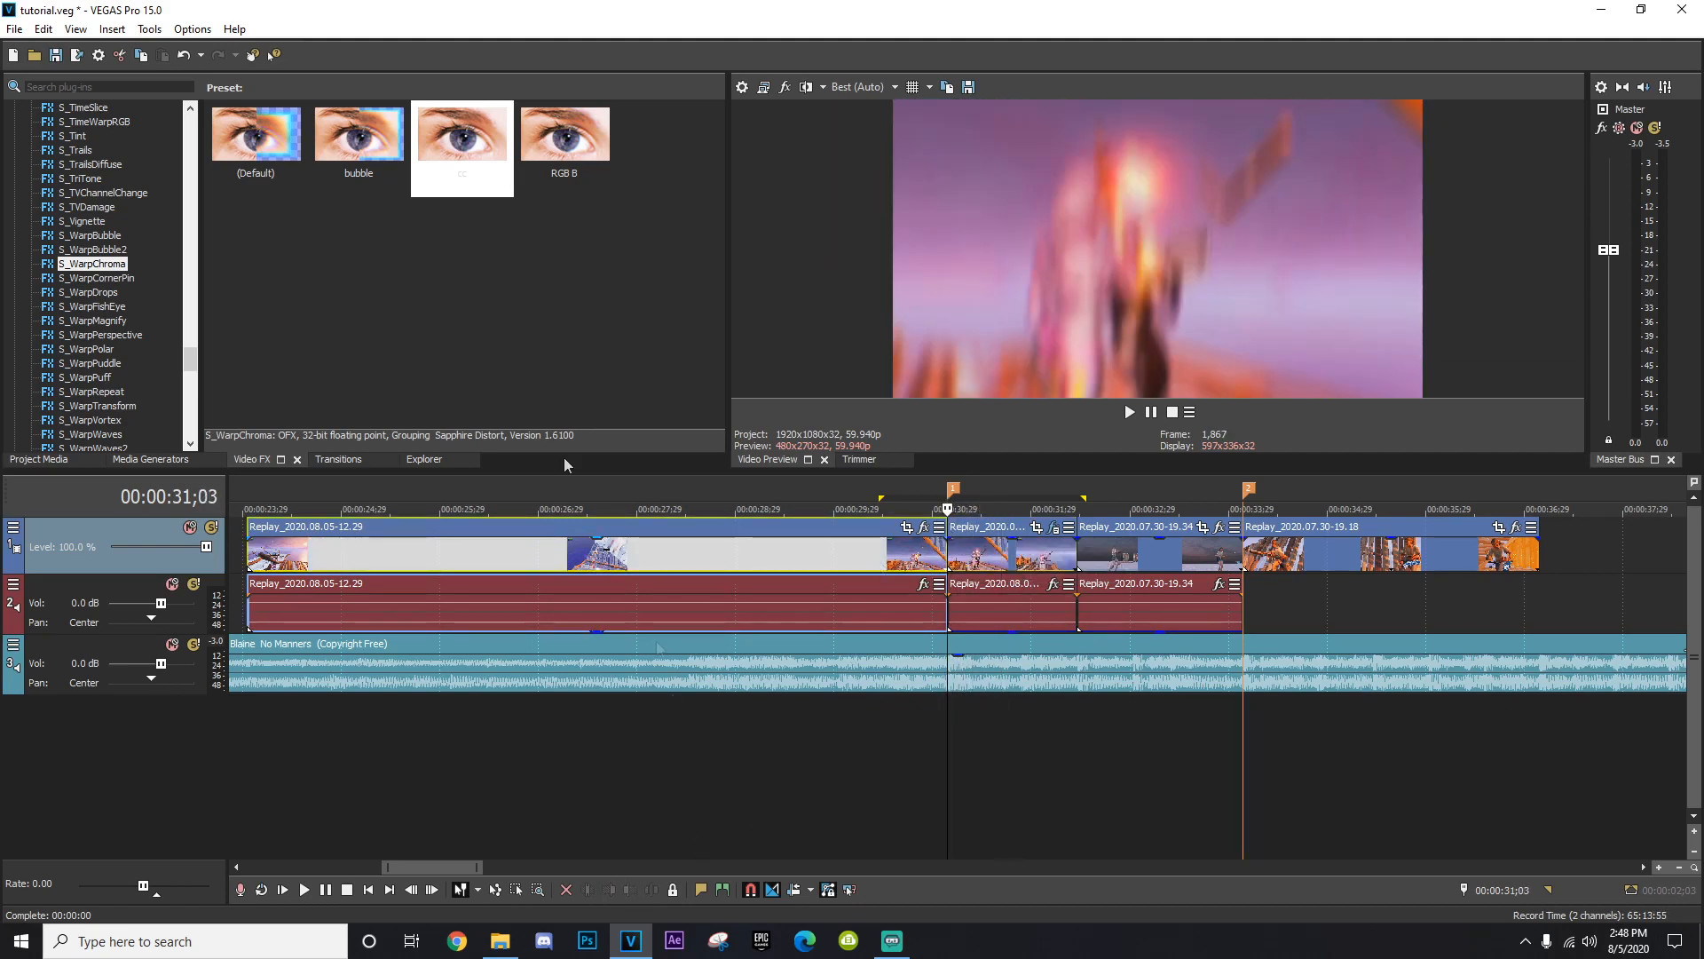
Split the first clip at 00:00:30;01 and select the piece leading up to the first marker.
scroll(73, 348, down, 10)
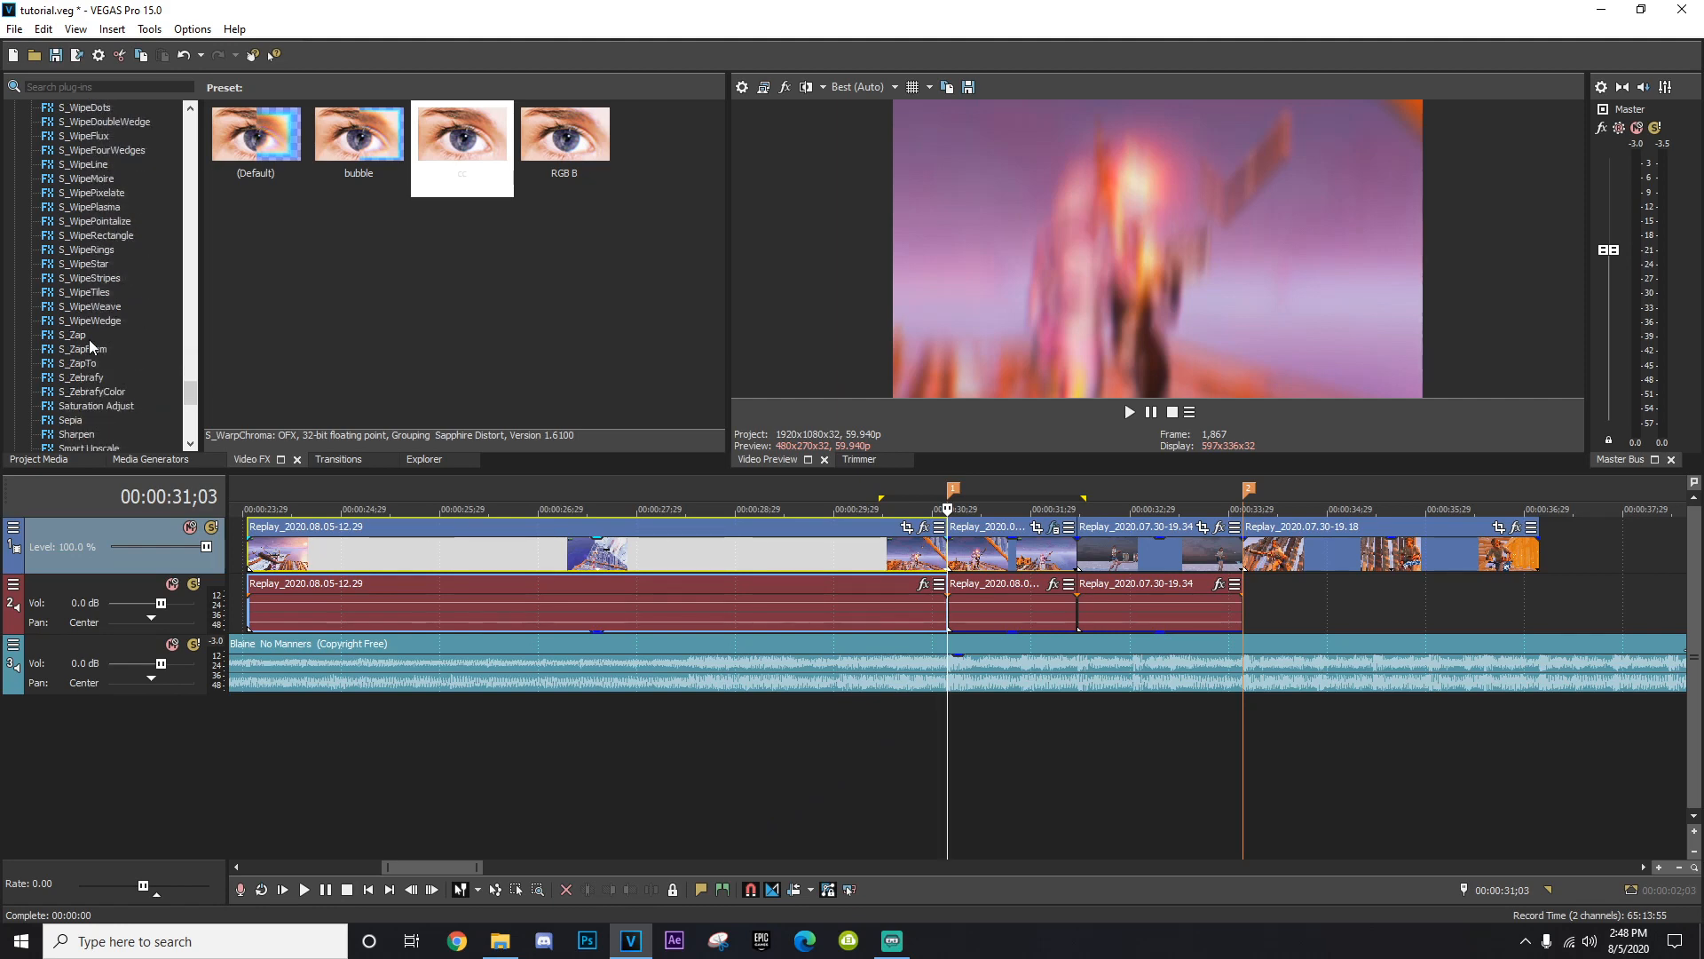
click(853, 550)
scroll(859, 552, up, 3)
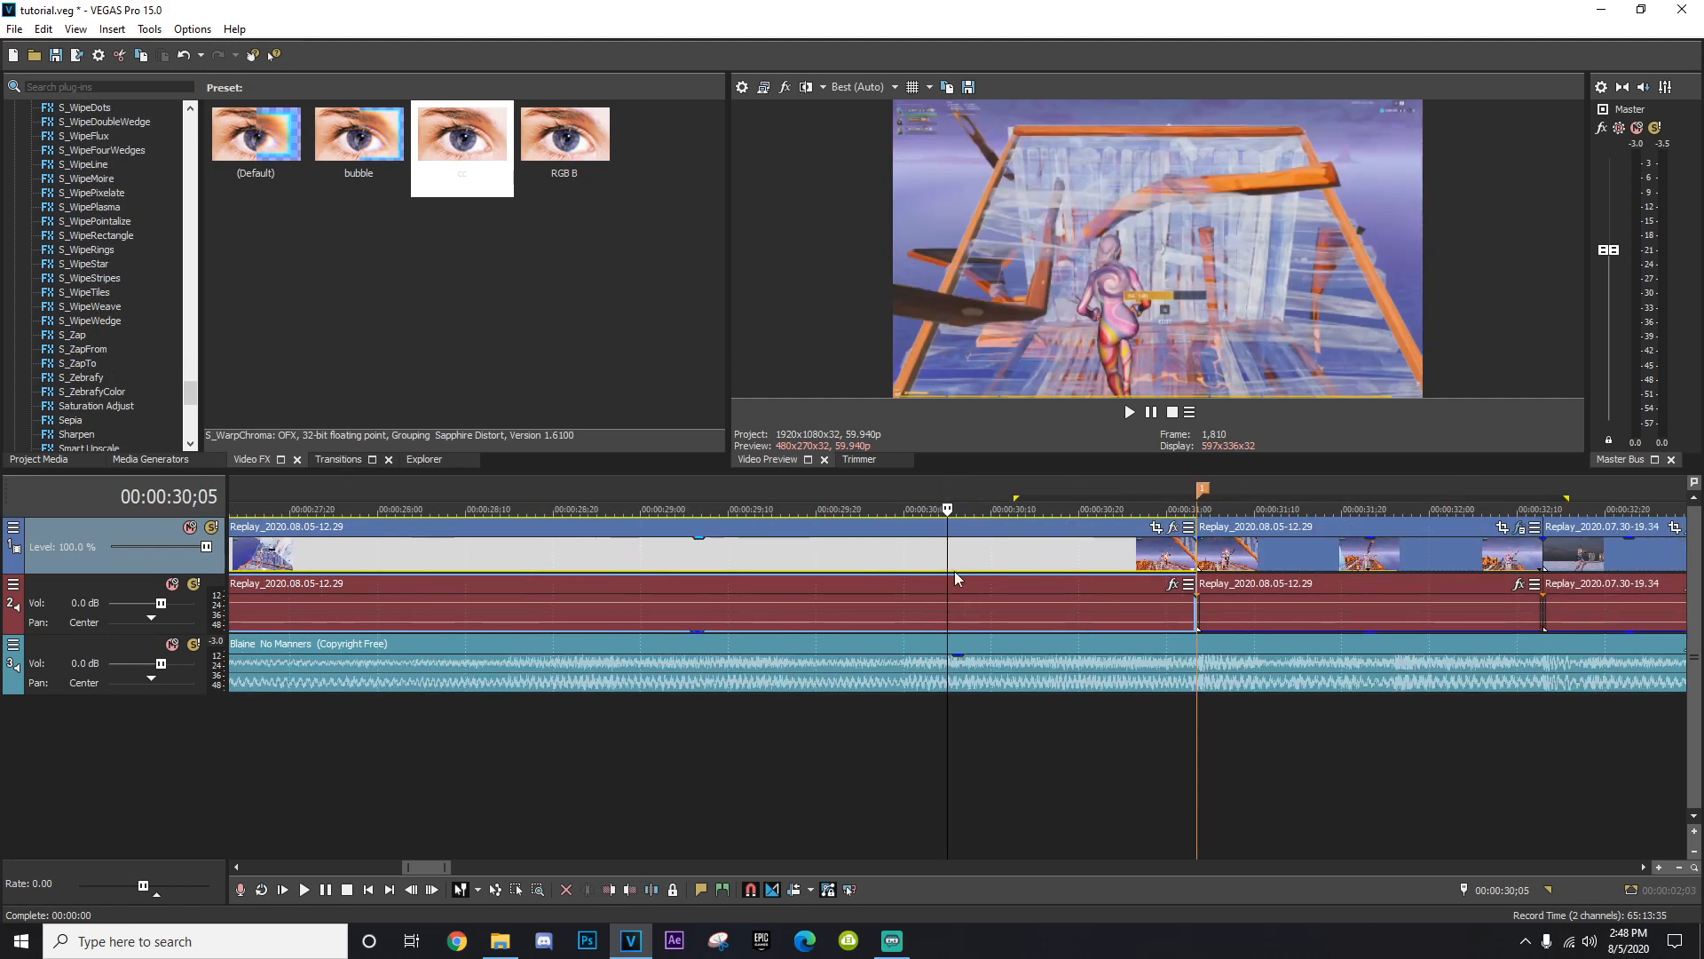
click(916, 561)
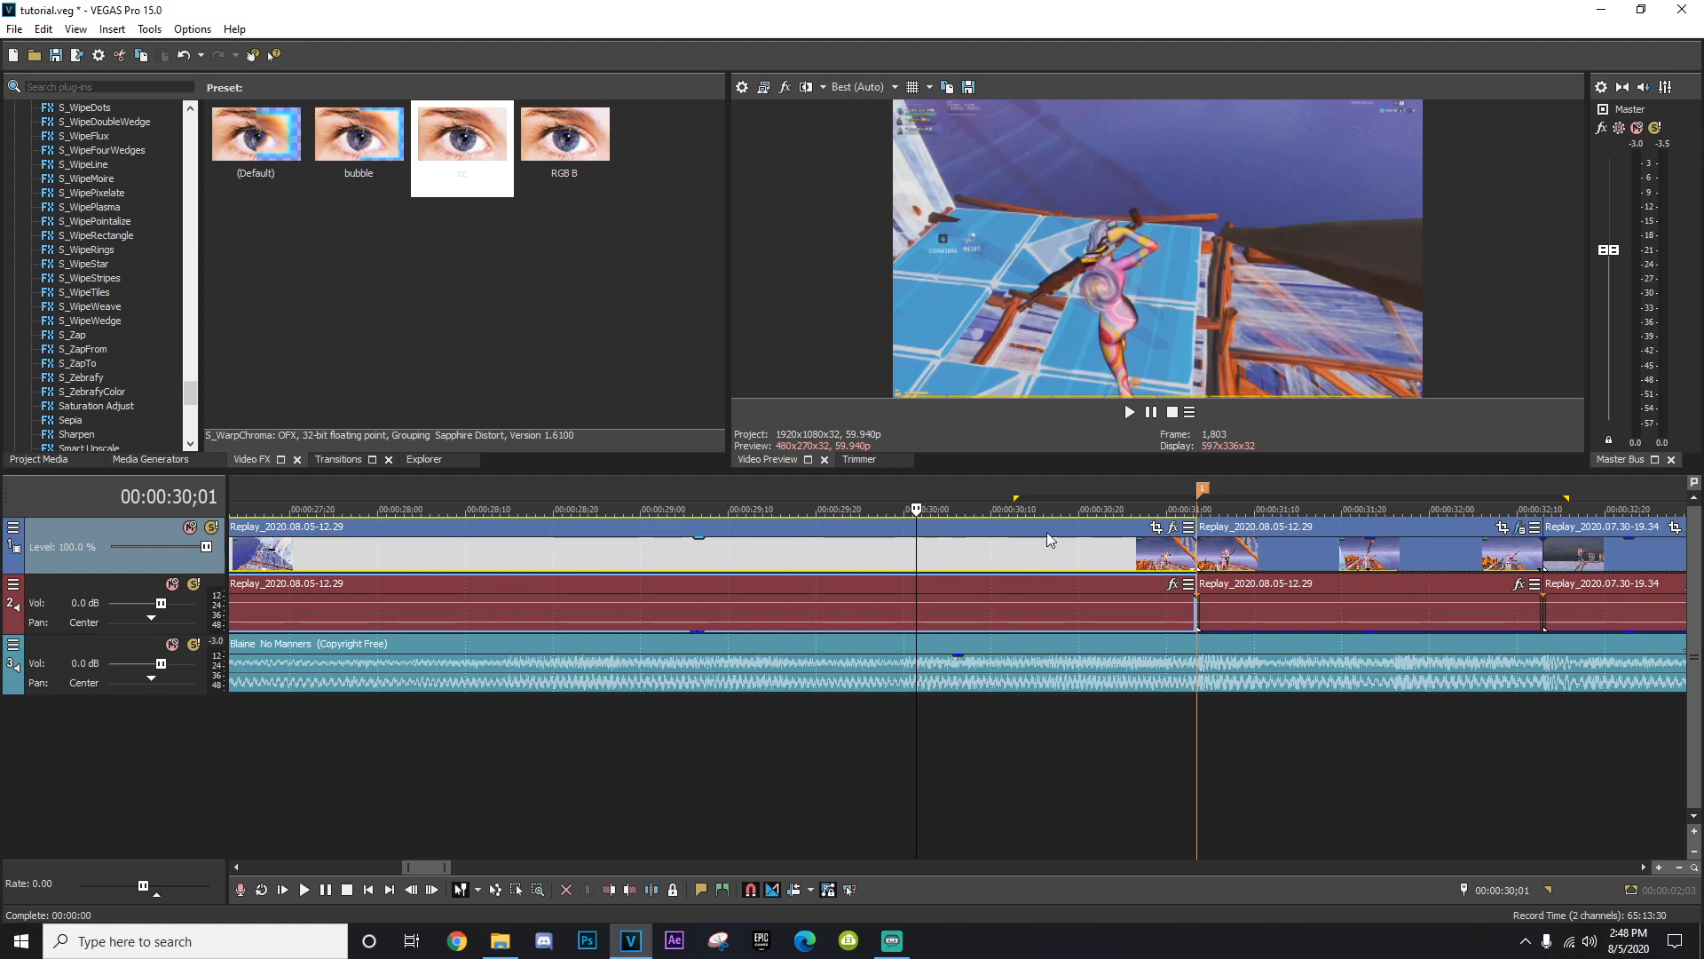
key(s)
click(1013, 559)
Apply the Pinch/Punch Reset to None preset to the segment before the first marker and show its keyframe timeline with Amount at 0.000.
scroll(1027, 559, down, 2)
scroll(110, 309, up, 10)
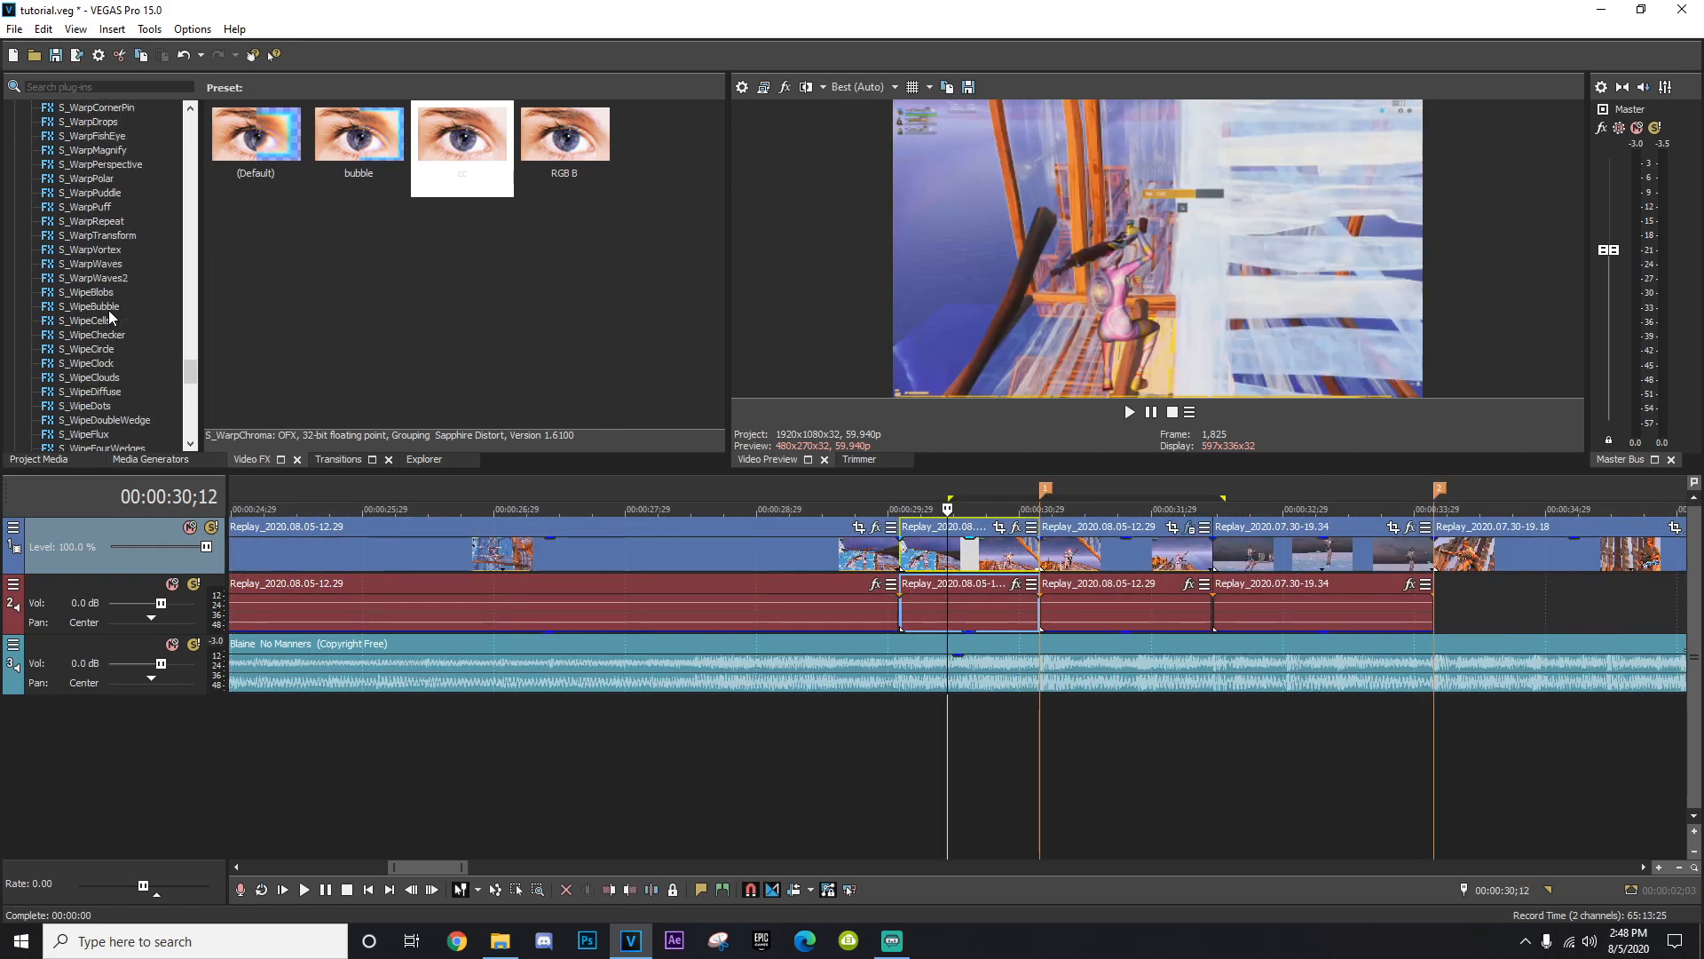
scroll(110, 308, up, 10)
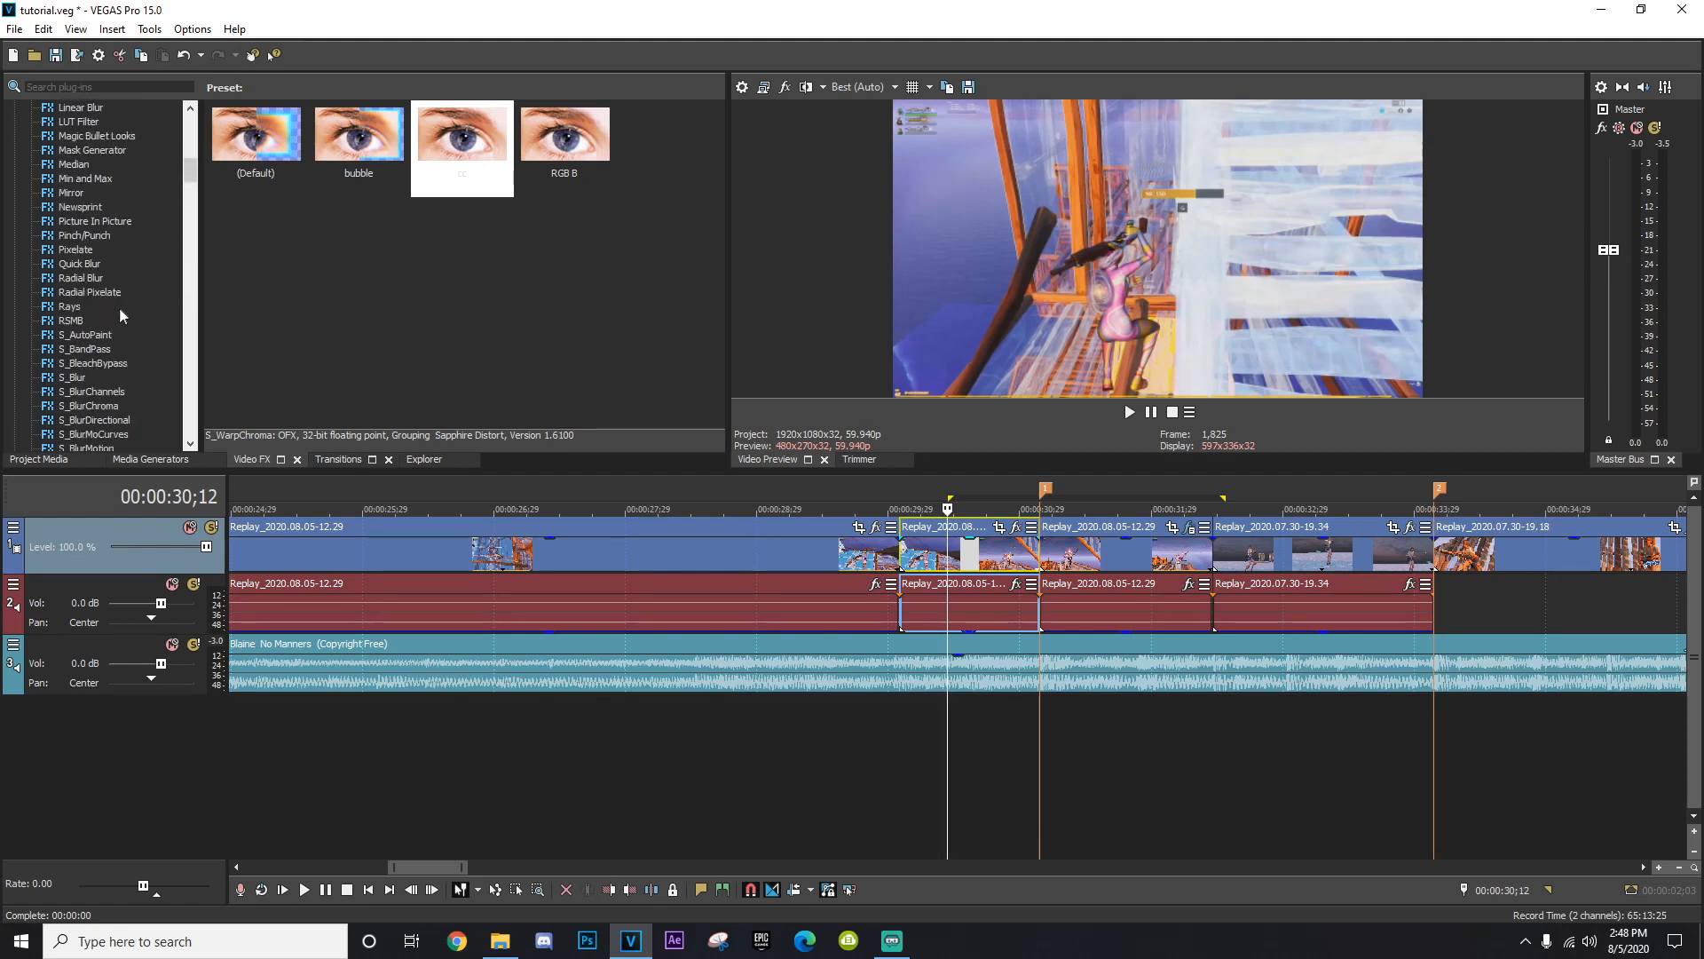
click(85, 235)
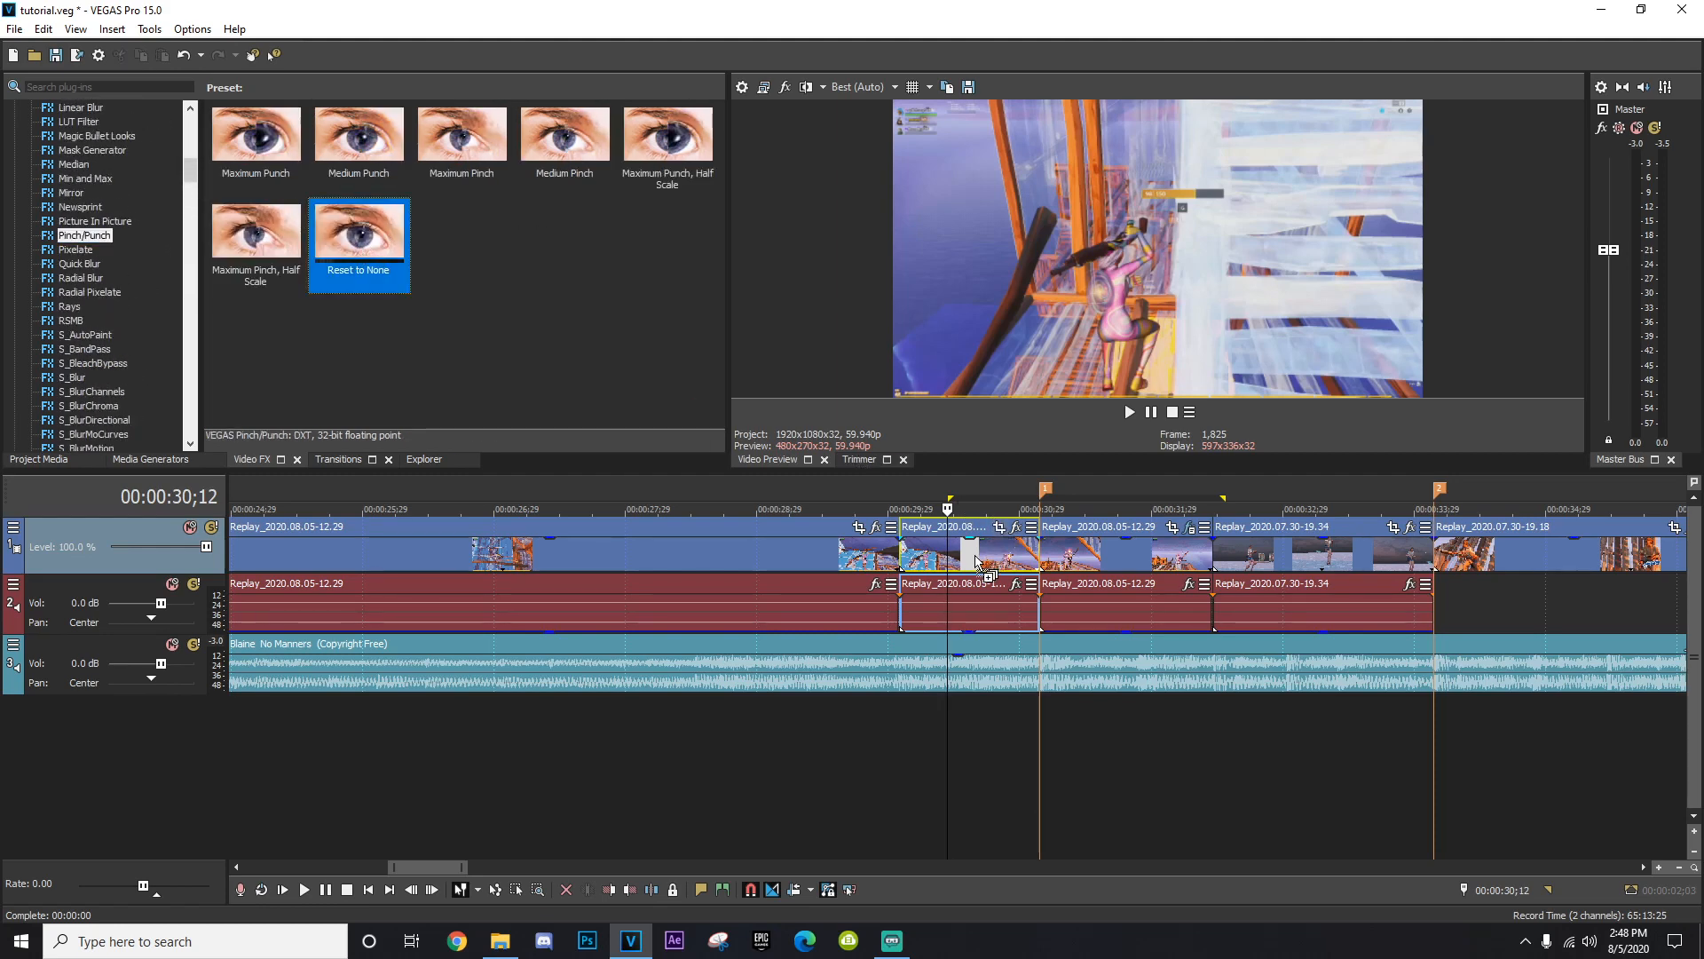
drag(977, 561, 970, 571)
mouse_move(551, 245)
mouse_down()
mouse_move(569, 254)
mouse_move(537, 248)
mouse_up()
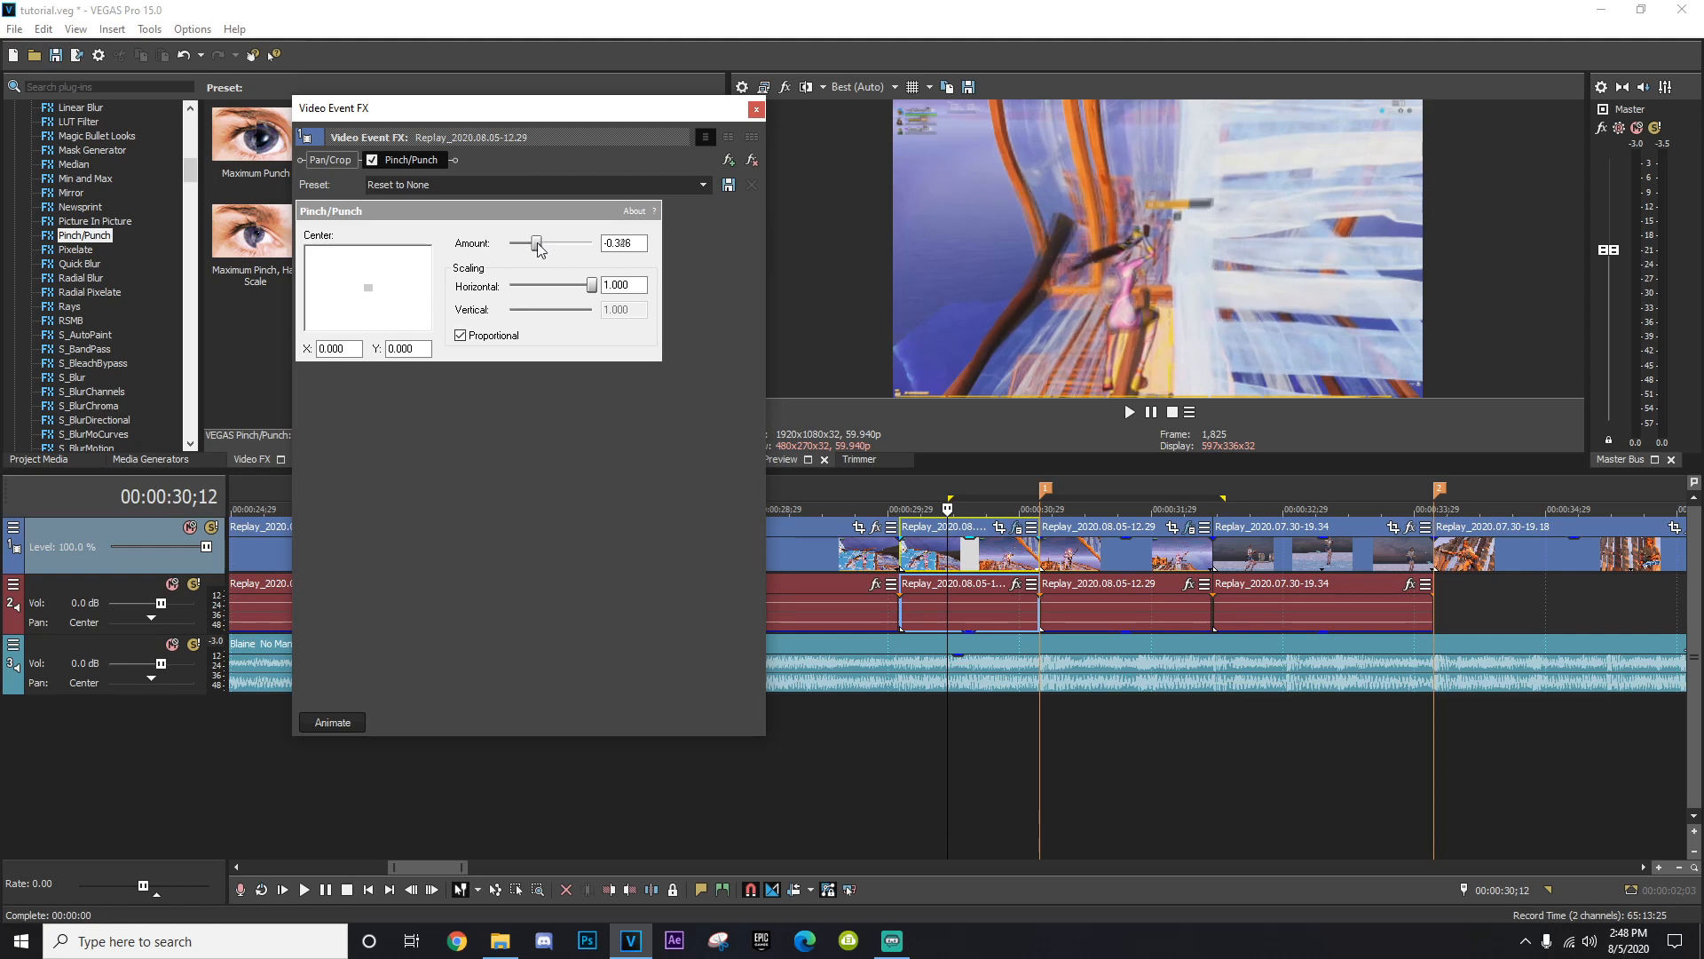
double_click(534, 244)
click(332, 722)
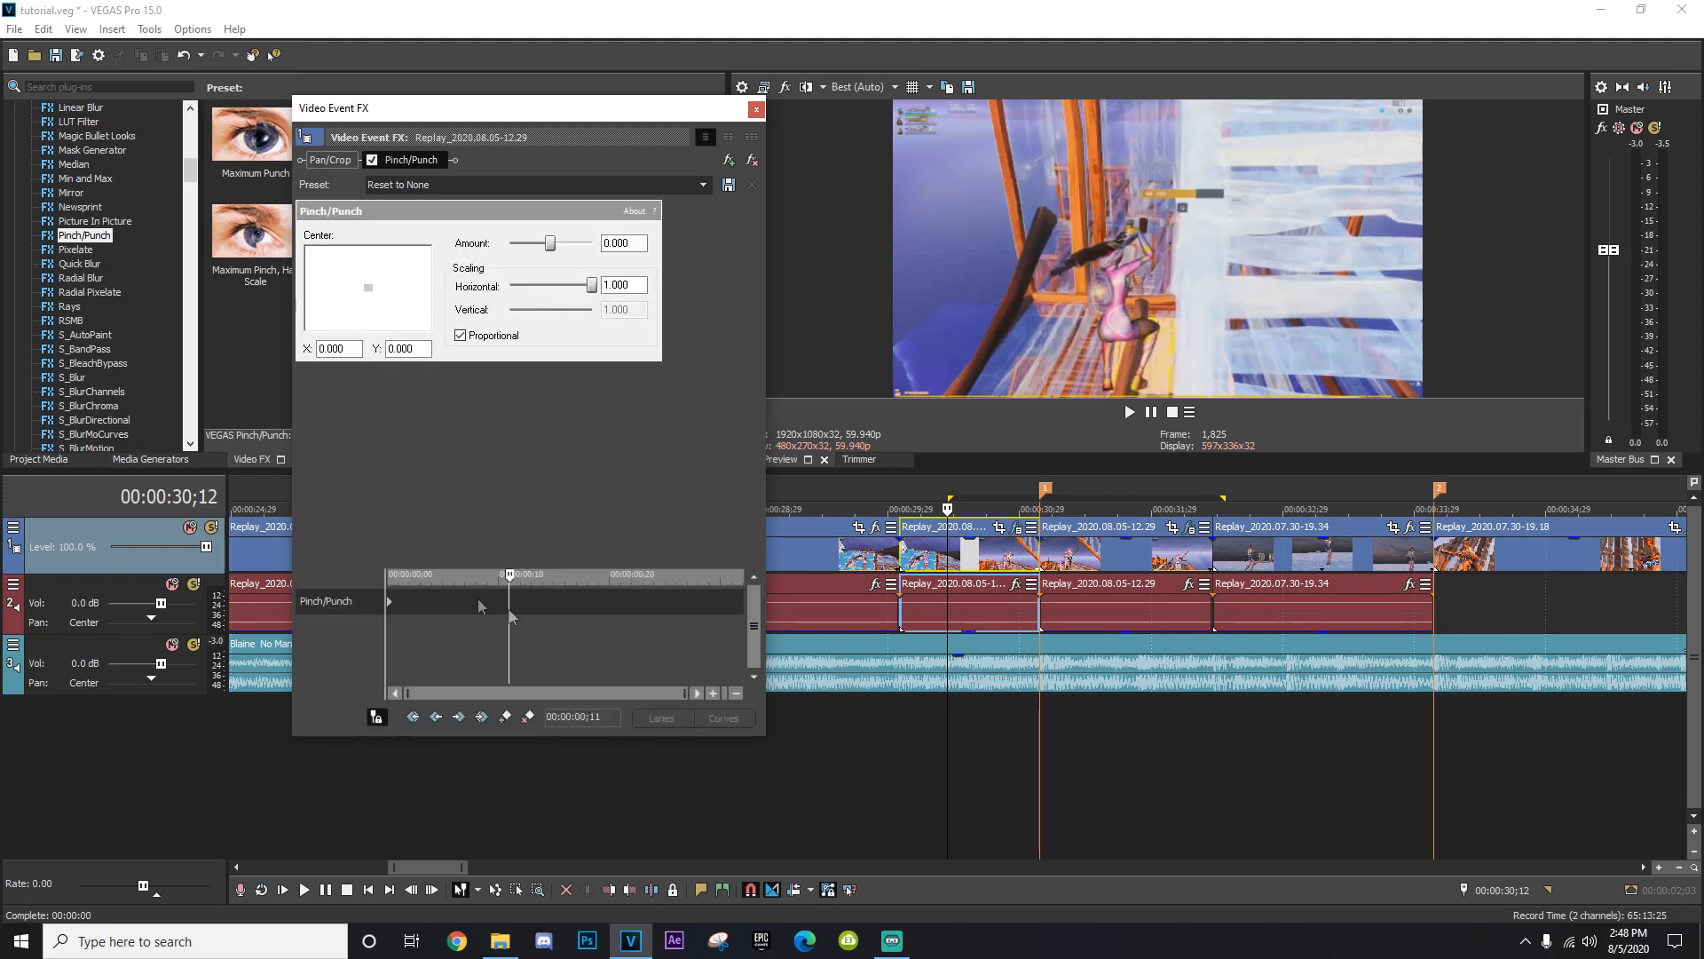
Keyframe the Pinch/Punch Amount at -1.000 at 00:00:00;29, just before the segment's end.
drag(649, 609, 720, 611)
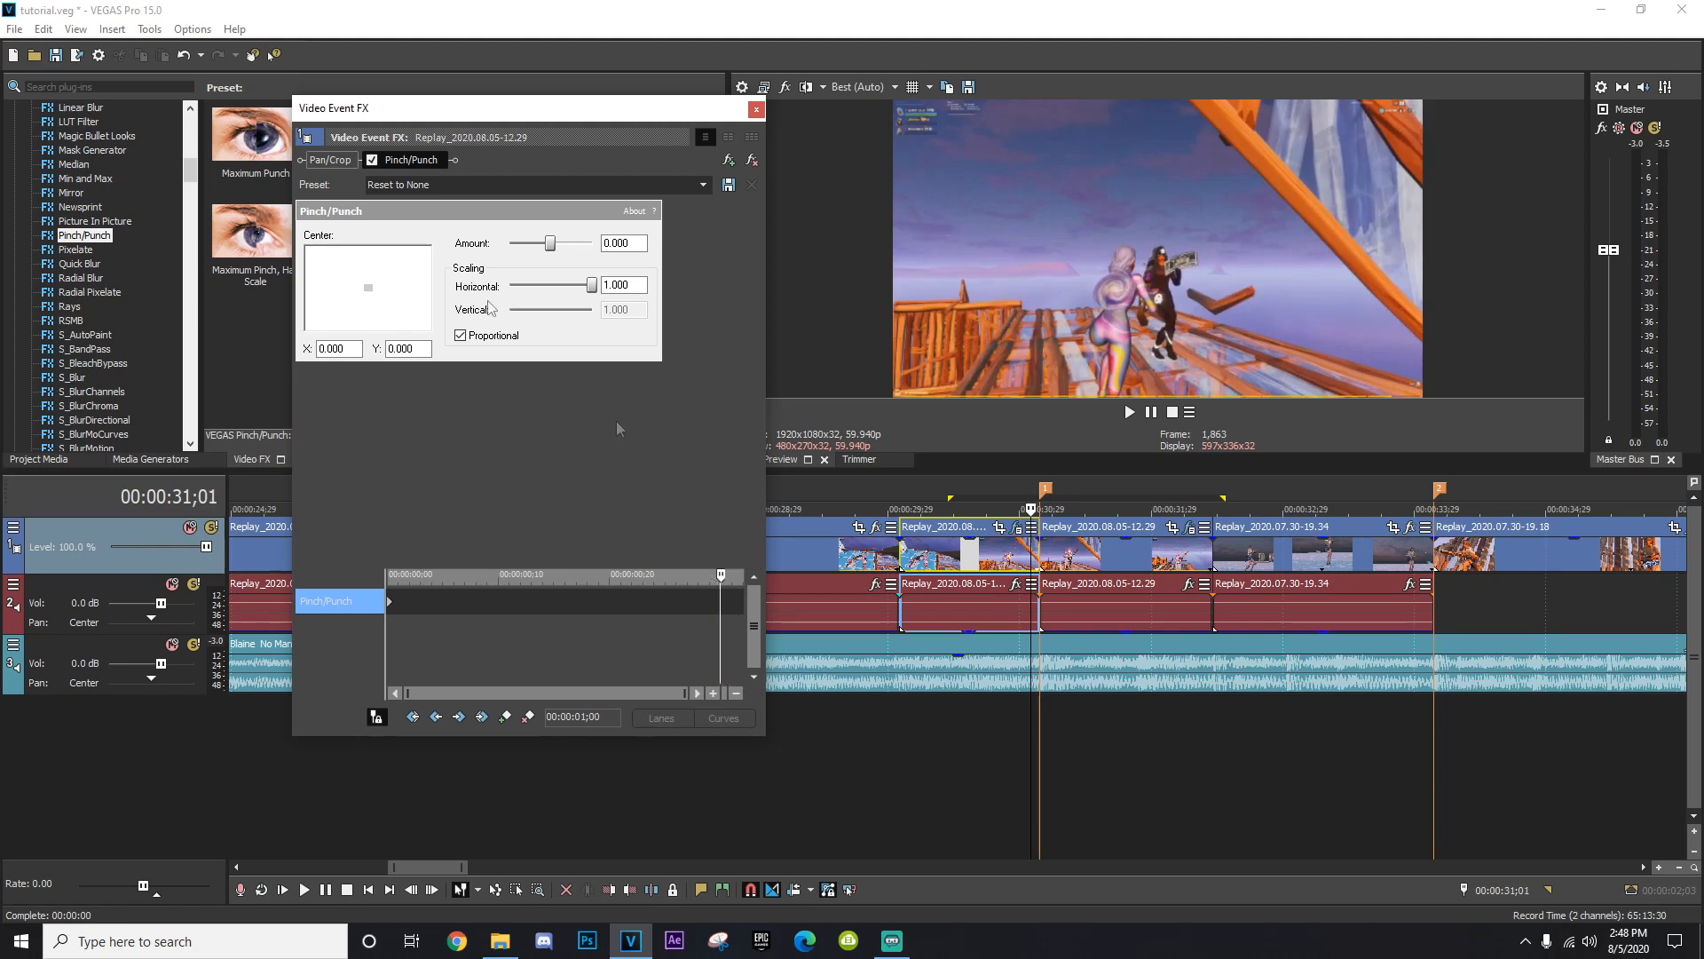
scroll(935, 571, up, 5)
click(1019, 561)
key(Left)
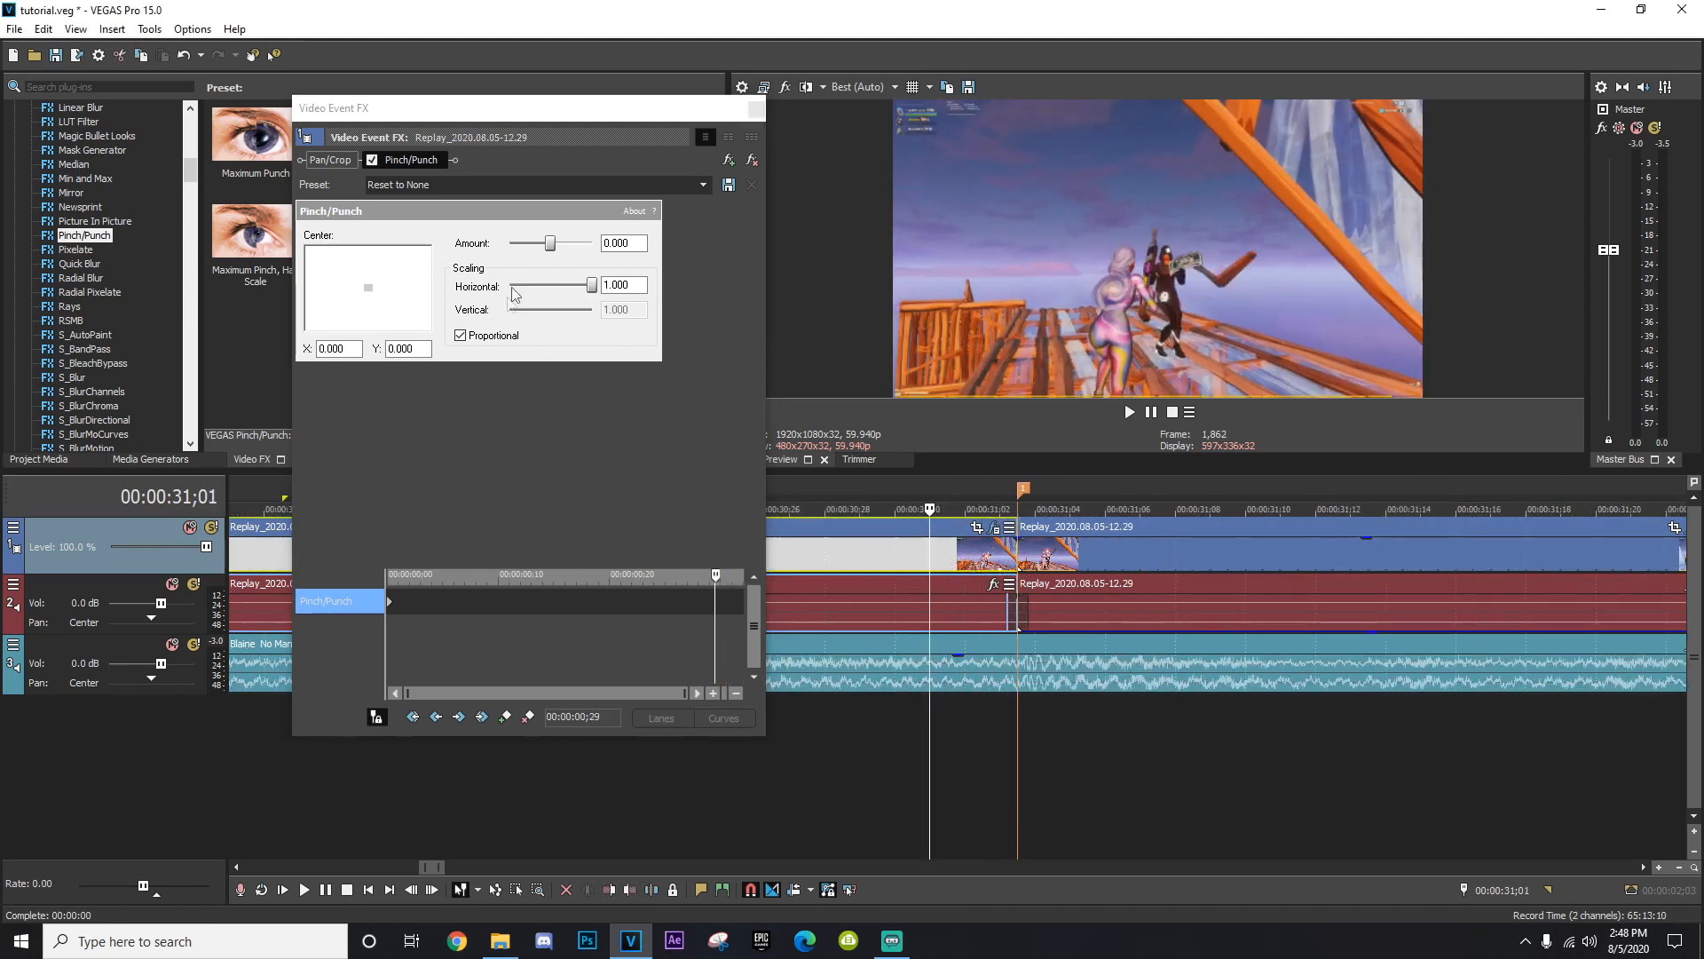
drag(550, 247, 466, 257)
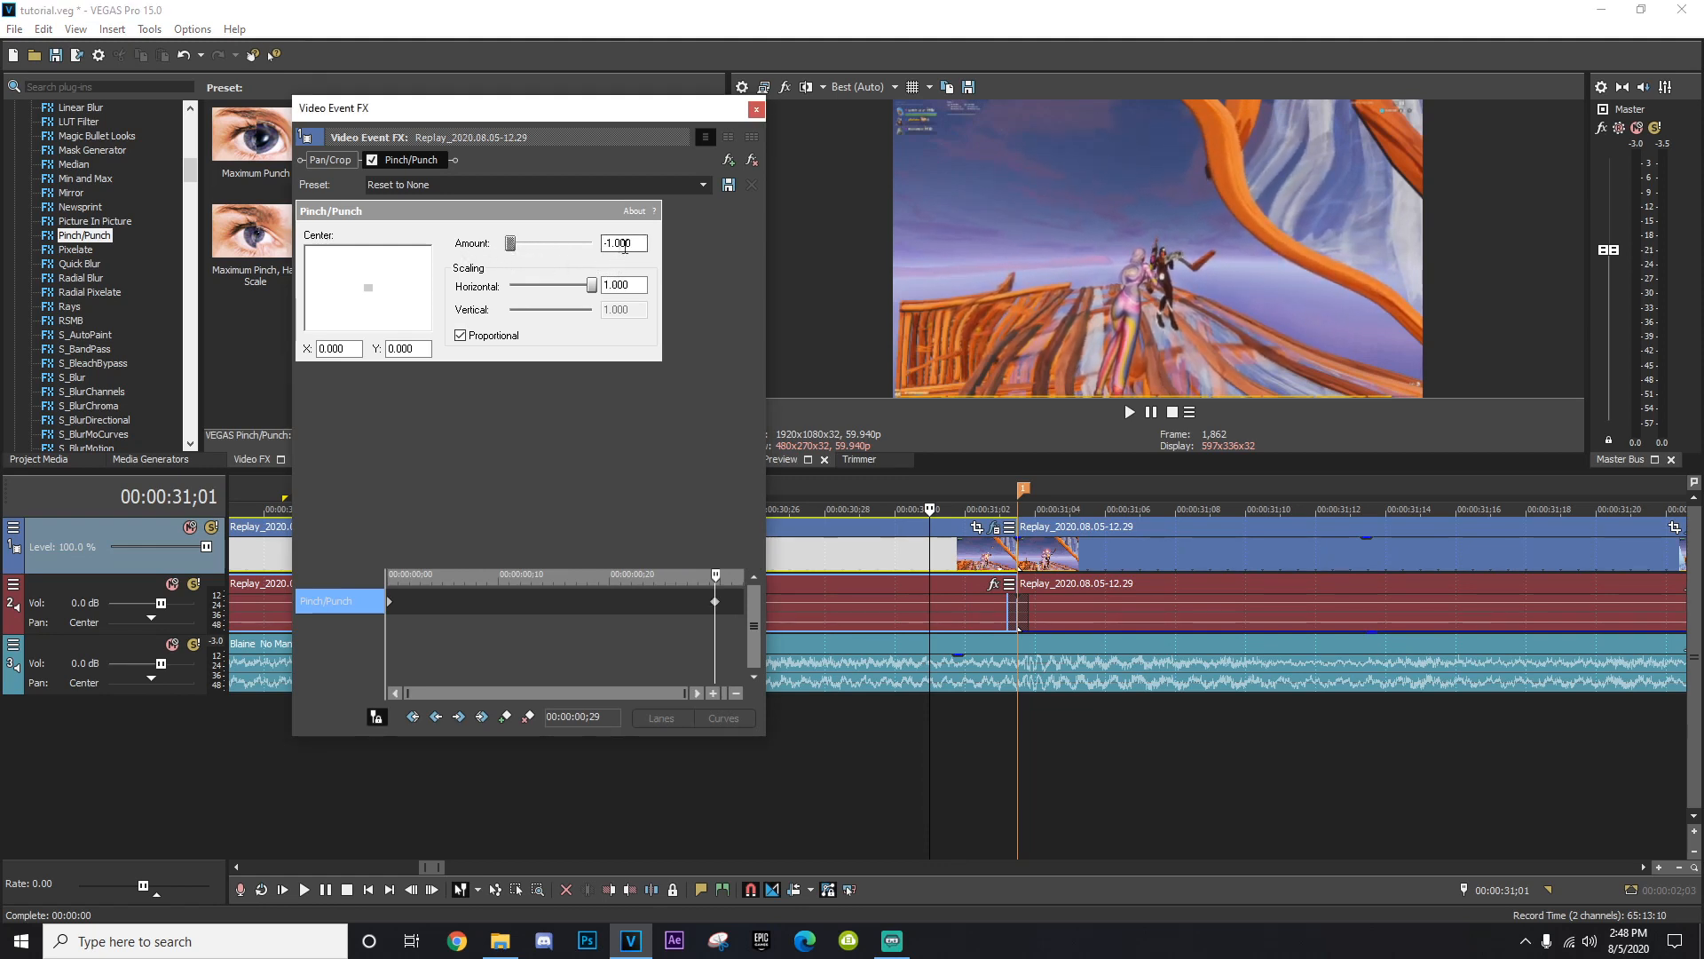
Step back through the segment and keyframe the Pinch/Punch Amount at 0.000 at 00:00:00;13.
key(Left)
key(Left)
key(Left)
key(Left)
key(Left)
key(Left)
key(Left)
key(Left)
key(Left)
key(Left)
key(Left)
key(Left)
key(Left)
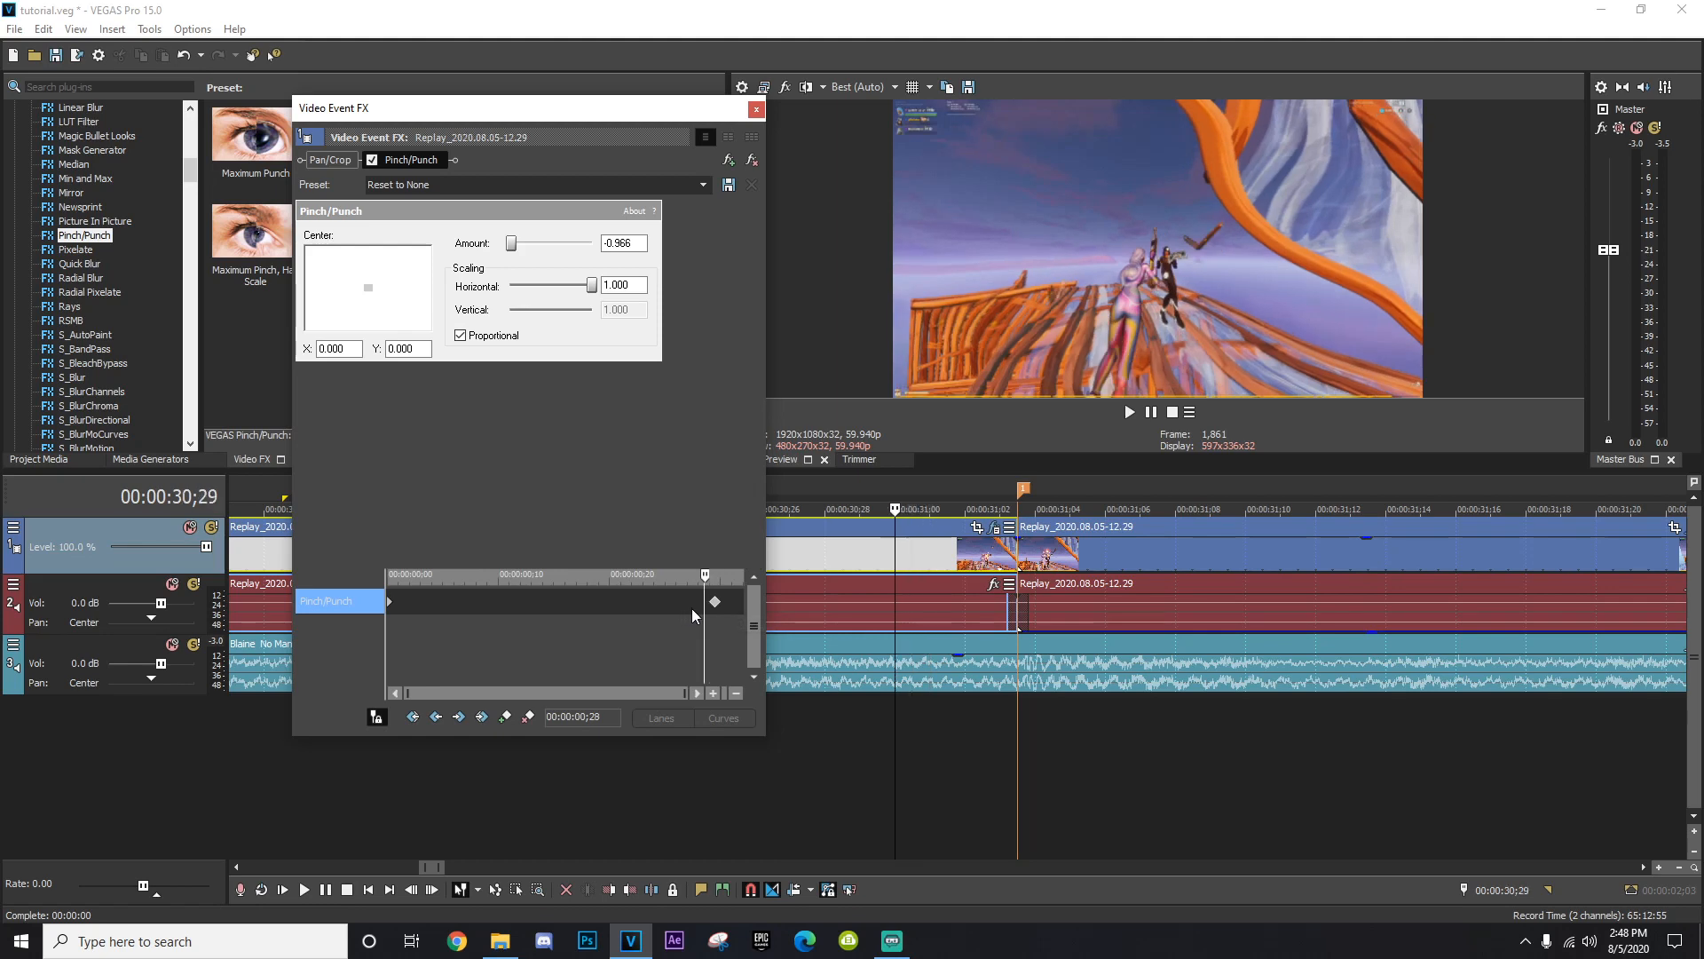
key(Left)
key(Left)
key(Left)
key(Left)
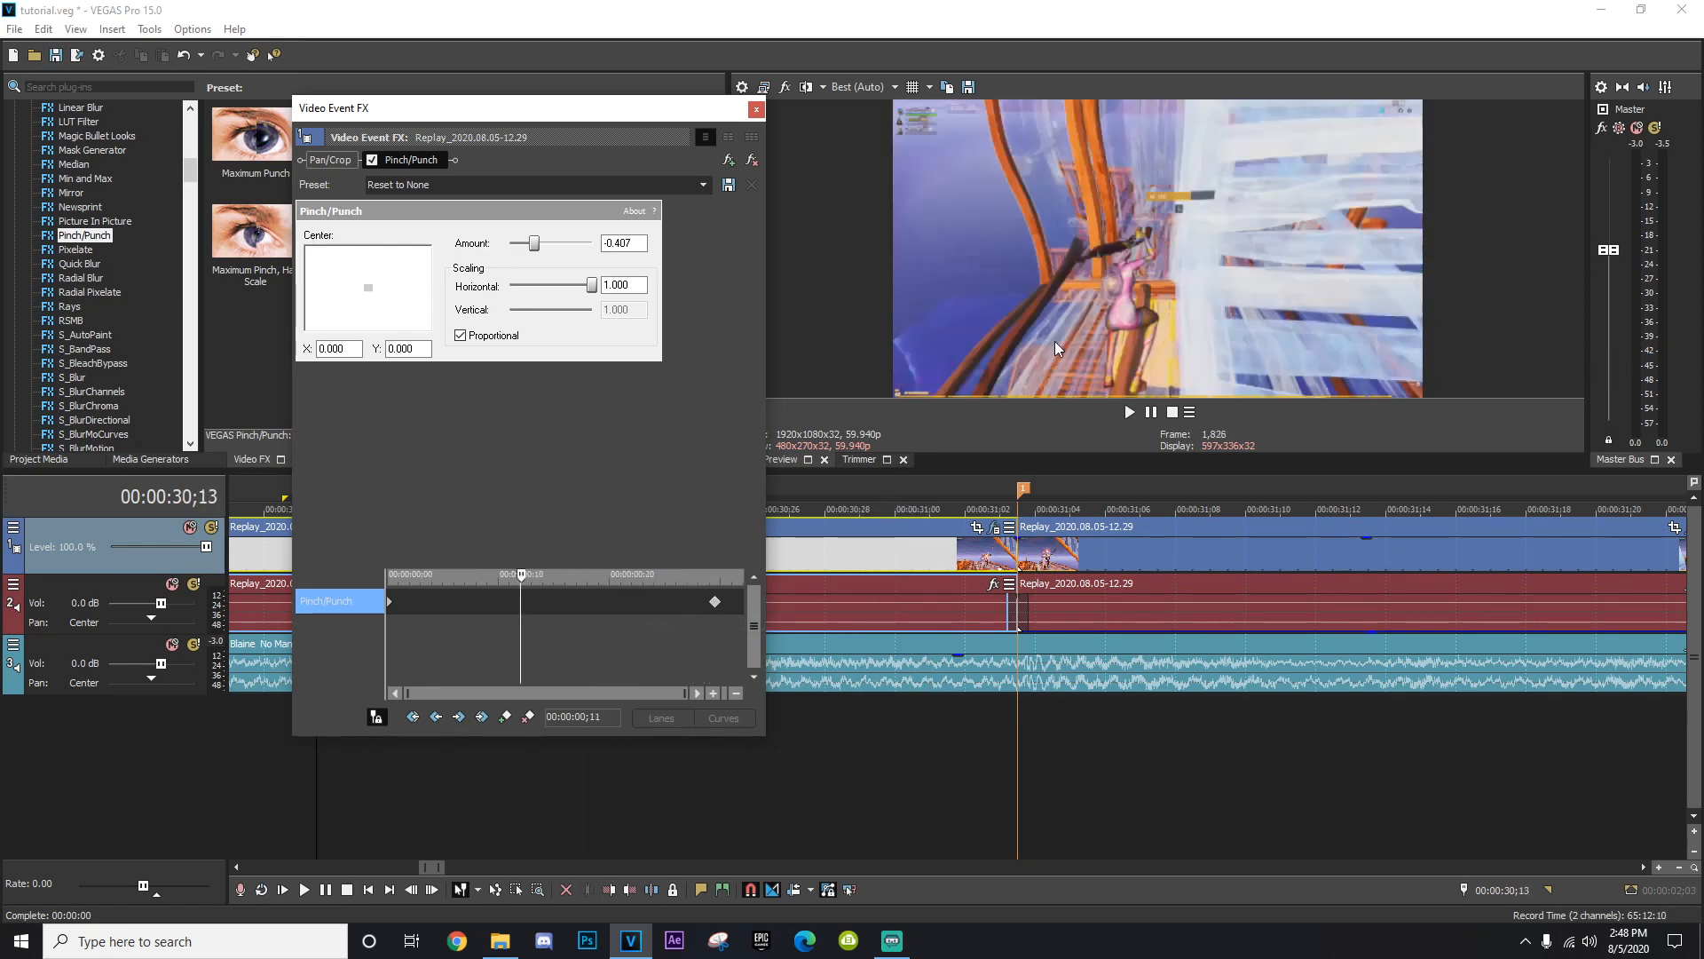
double_click(533, 247)
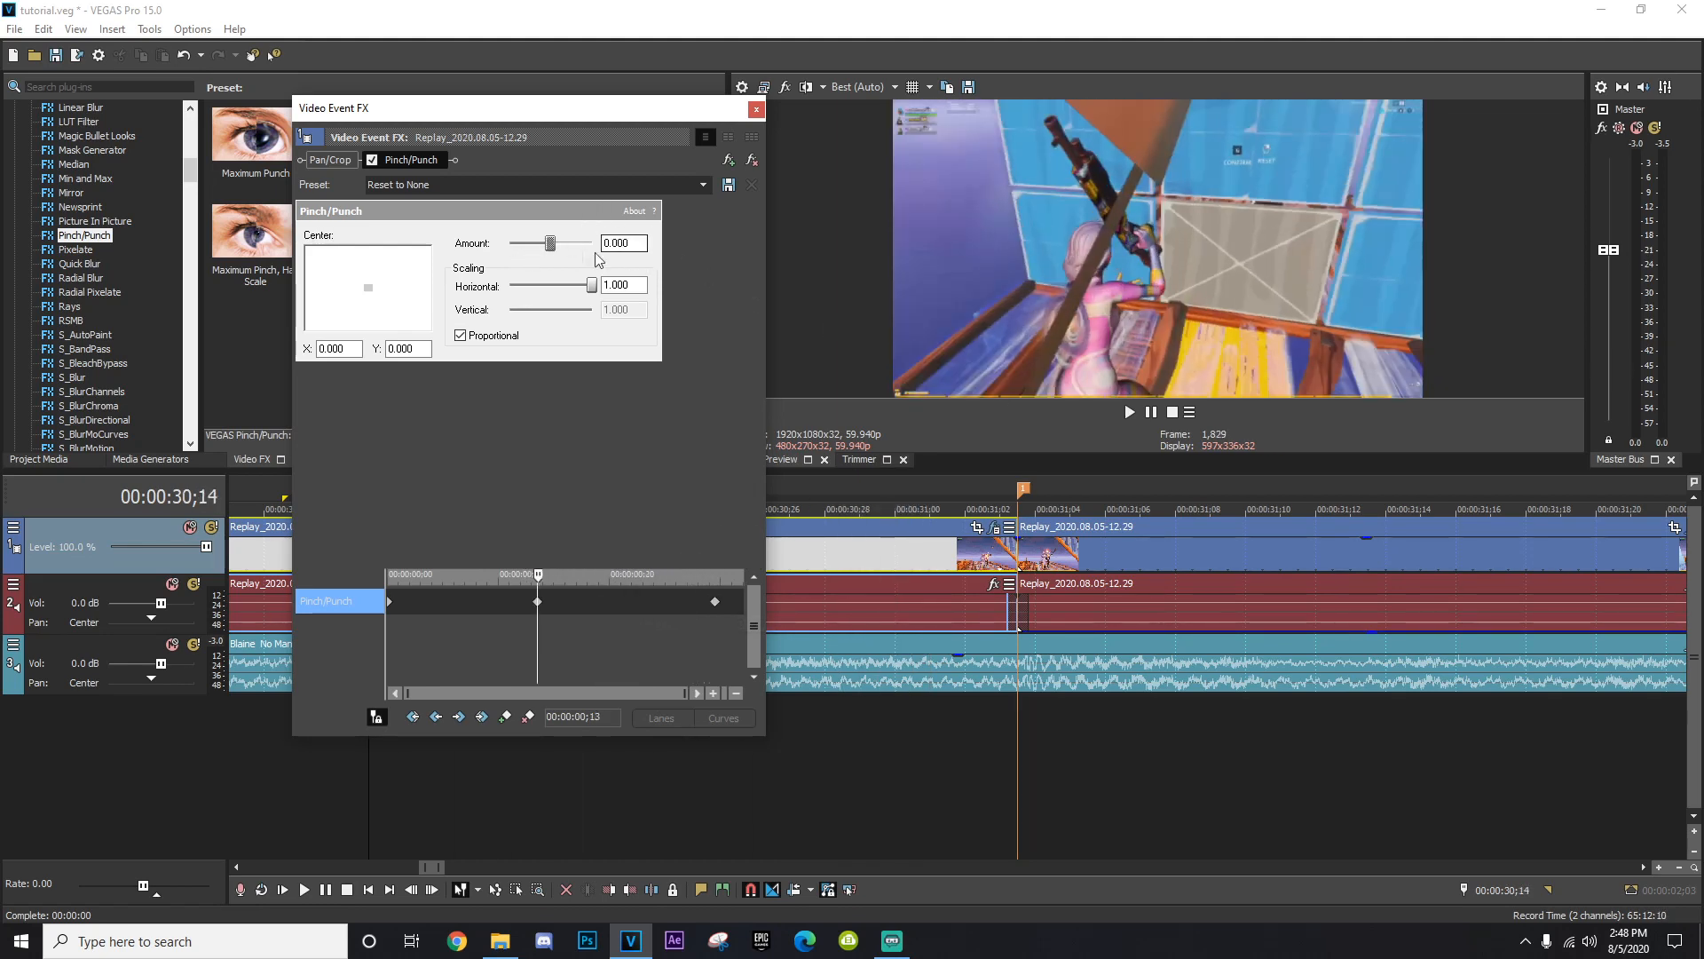
Set the Pinch/Punch keyframe at 00:00:00;13 to Slow Fade and the one at 00:00:00;29 to Fast Fade.
right_click(536, 603)
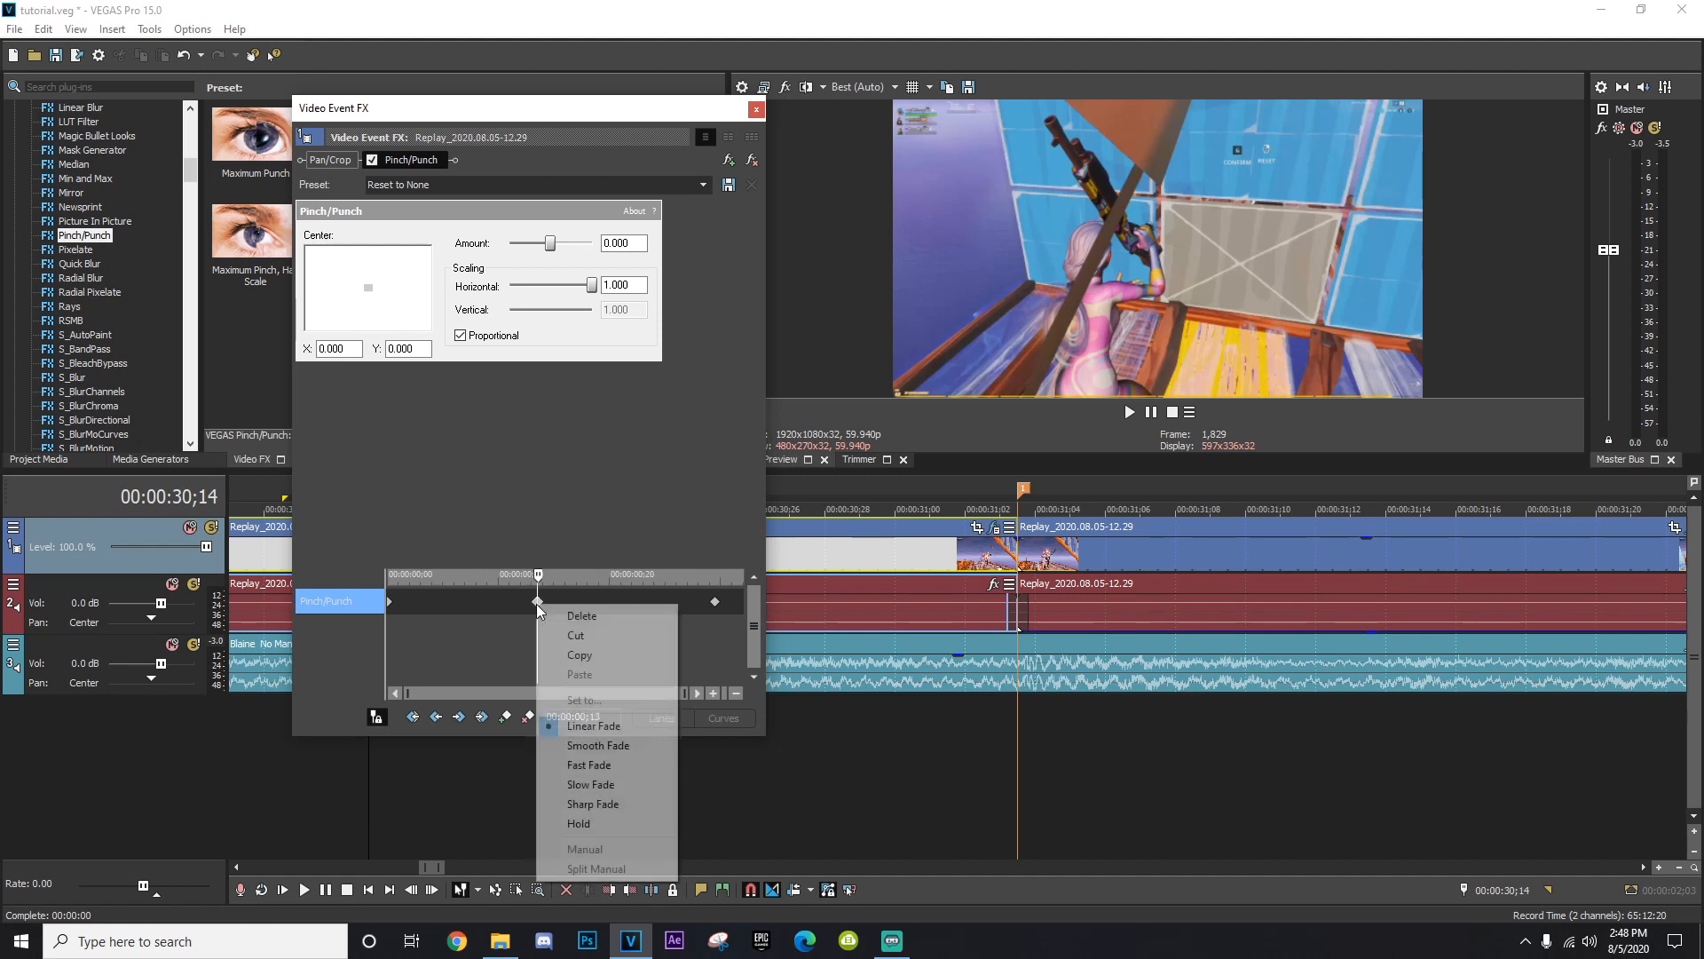
click(593, 785)
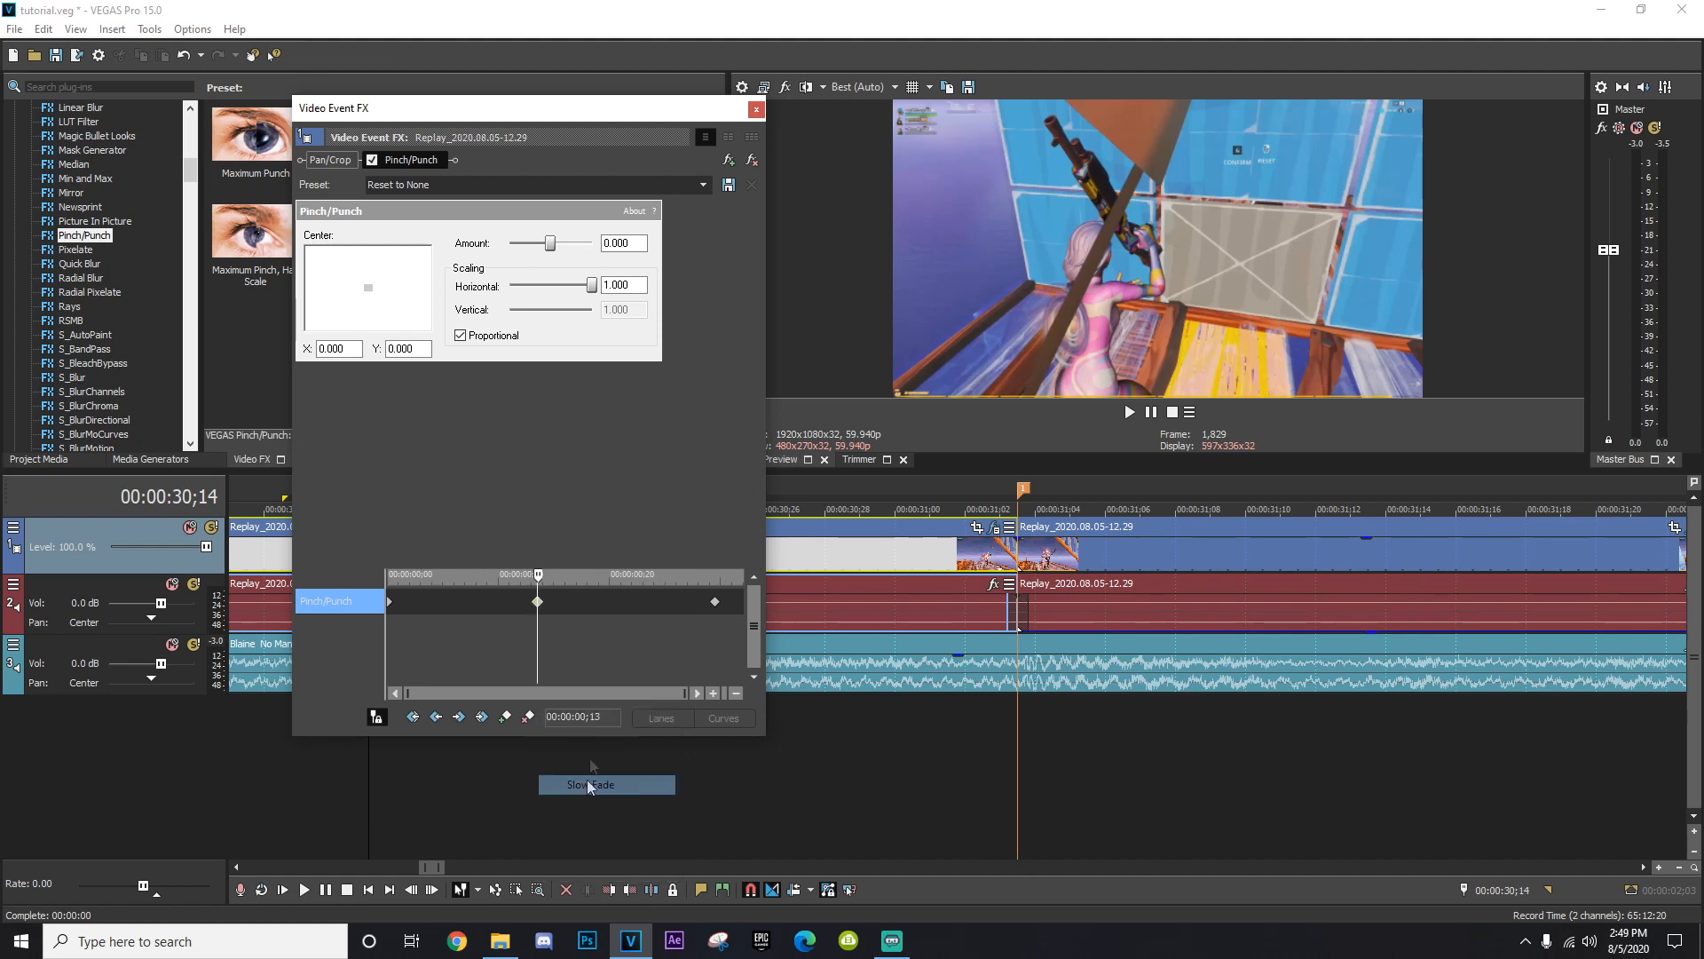
click(714, 603)
right_click(714, 604)
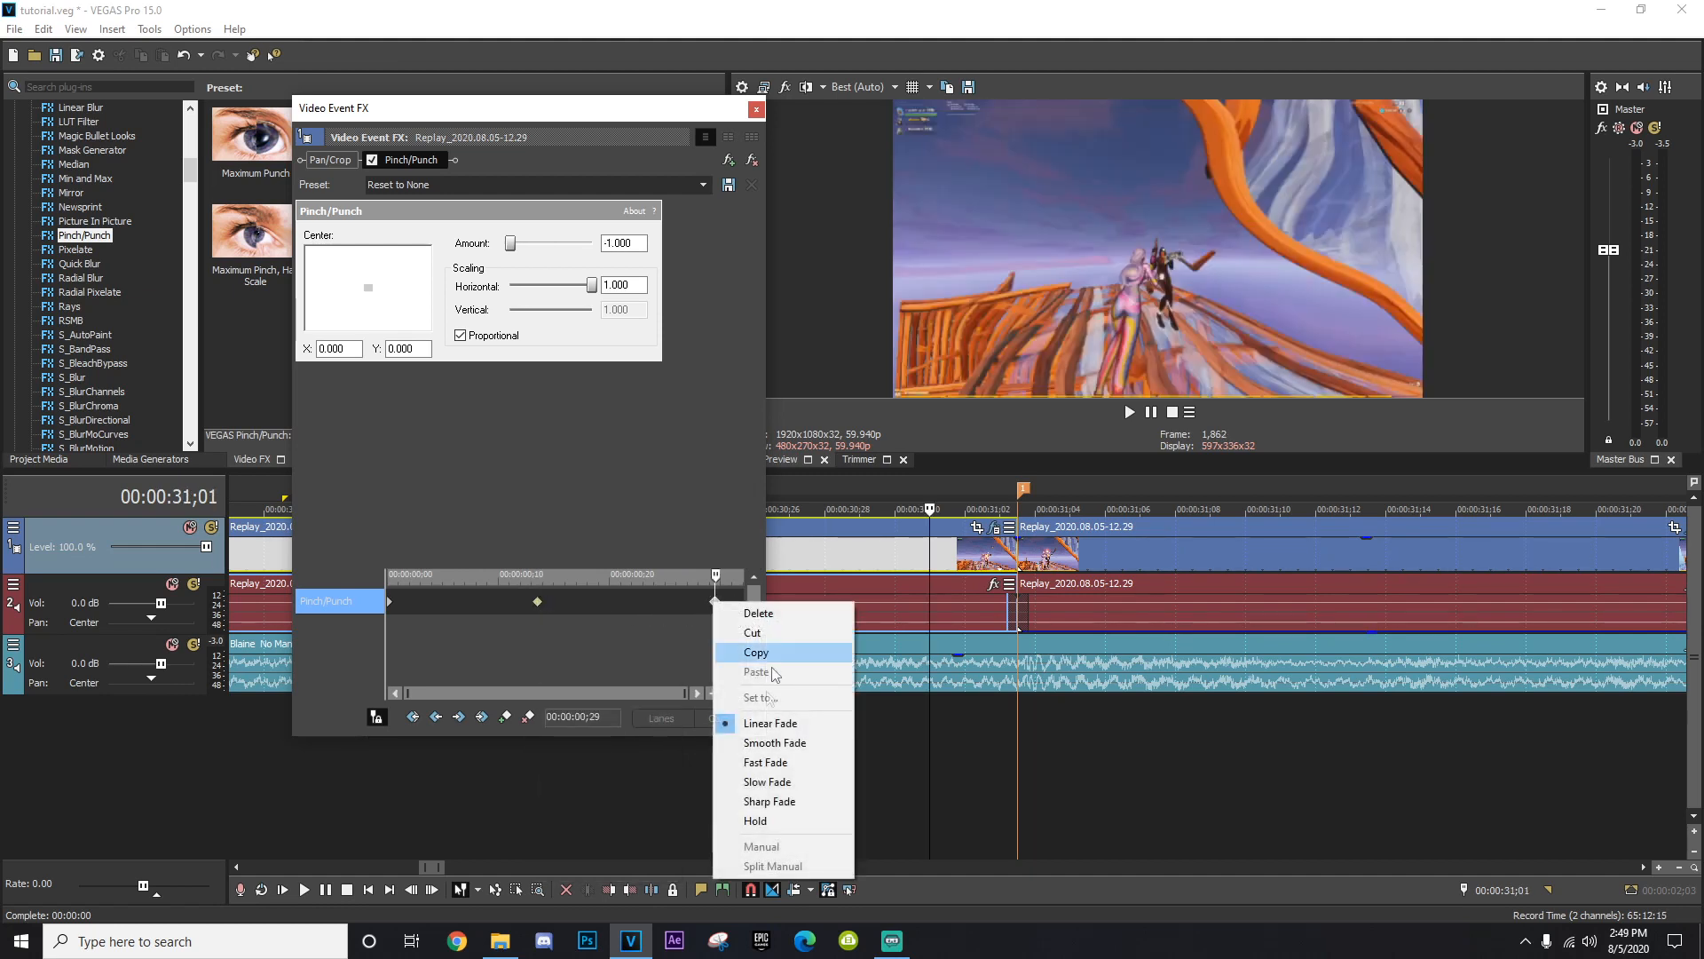
click(757, 762)
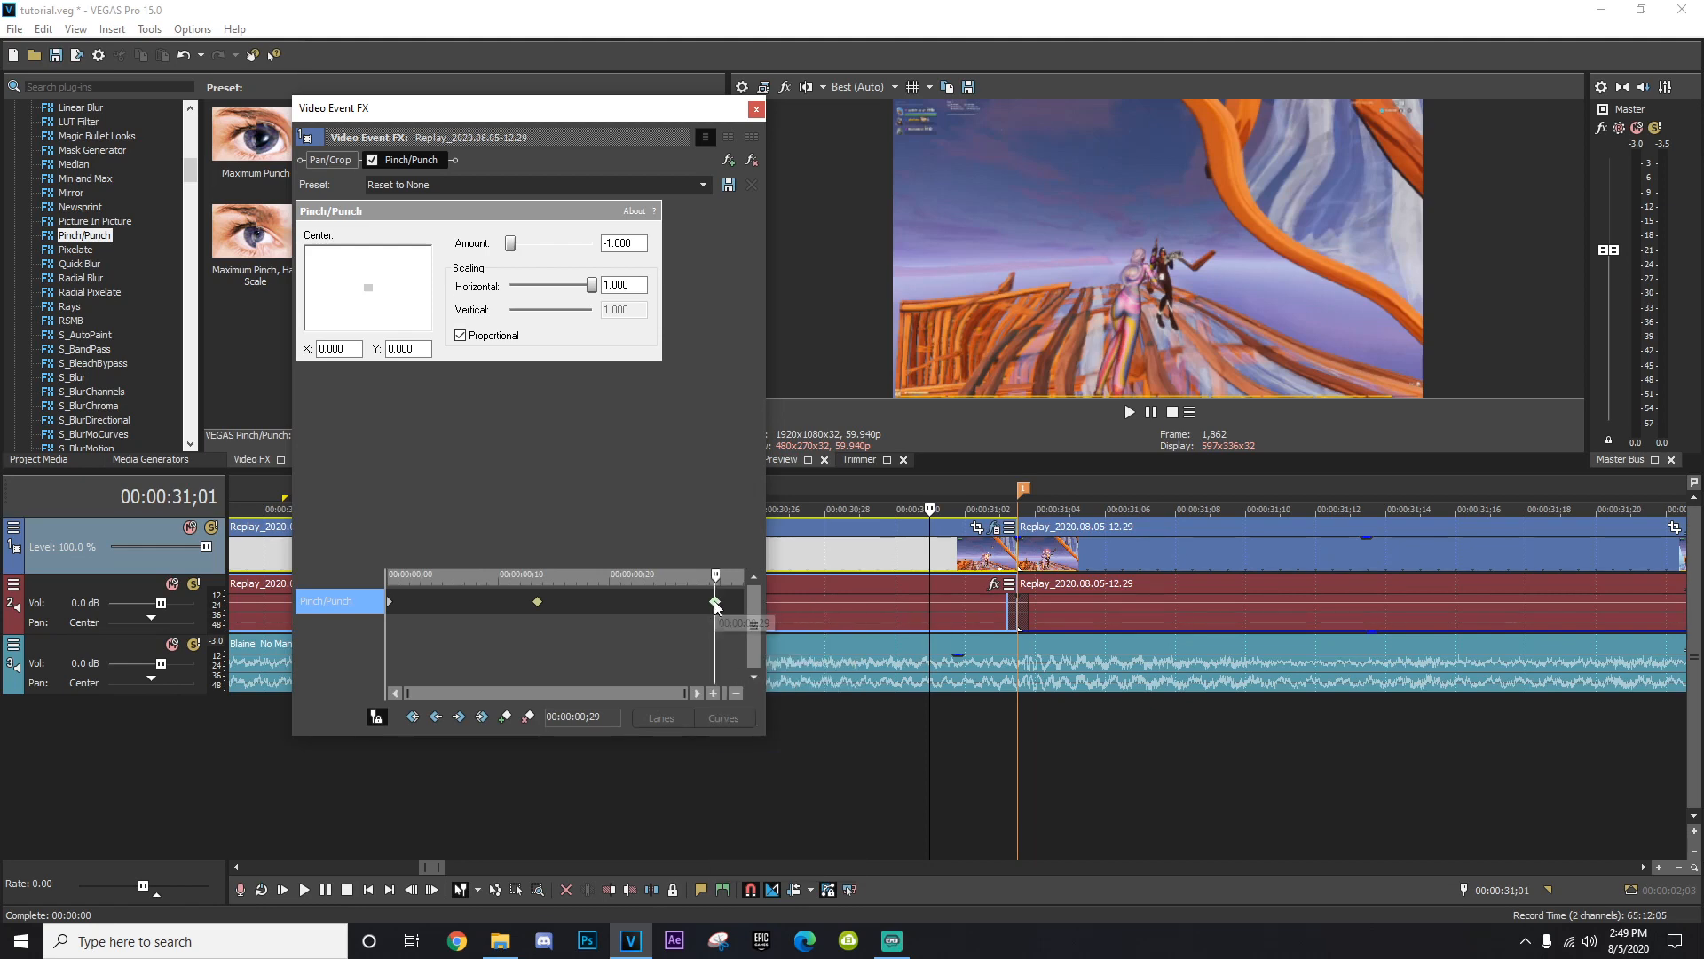
Keyframe the Pinch/Punch Amount at about -0.196 at the segment's end, 00:00:01;02, and close the effect settings.
click(738, 605)
click(1011, 551)
drag(513, 241, 531, 244)
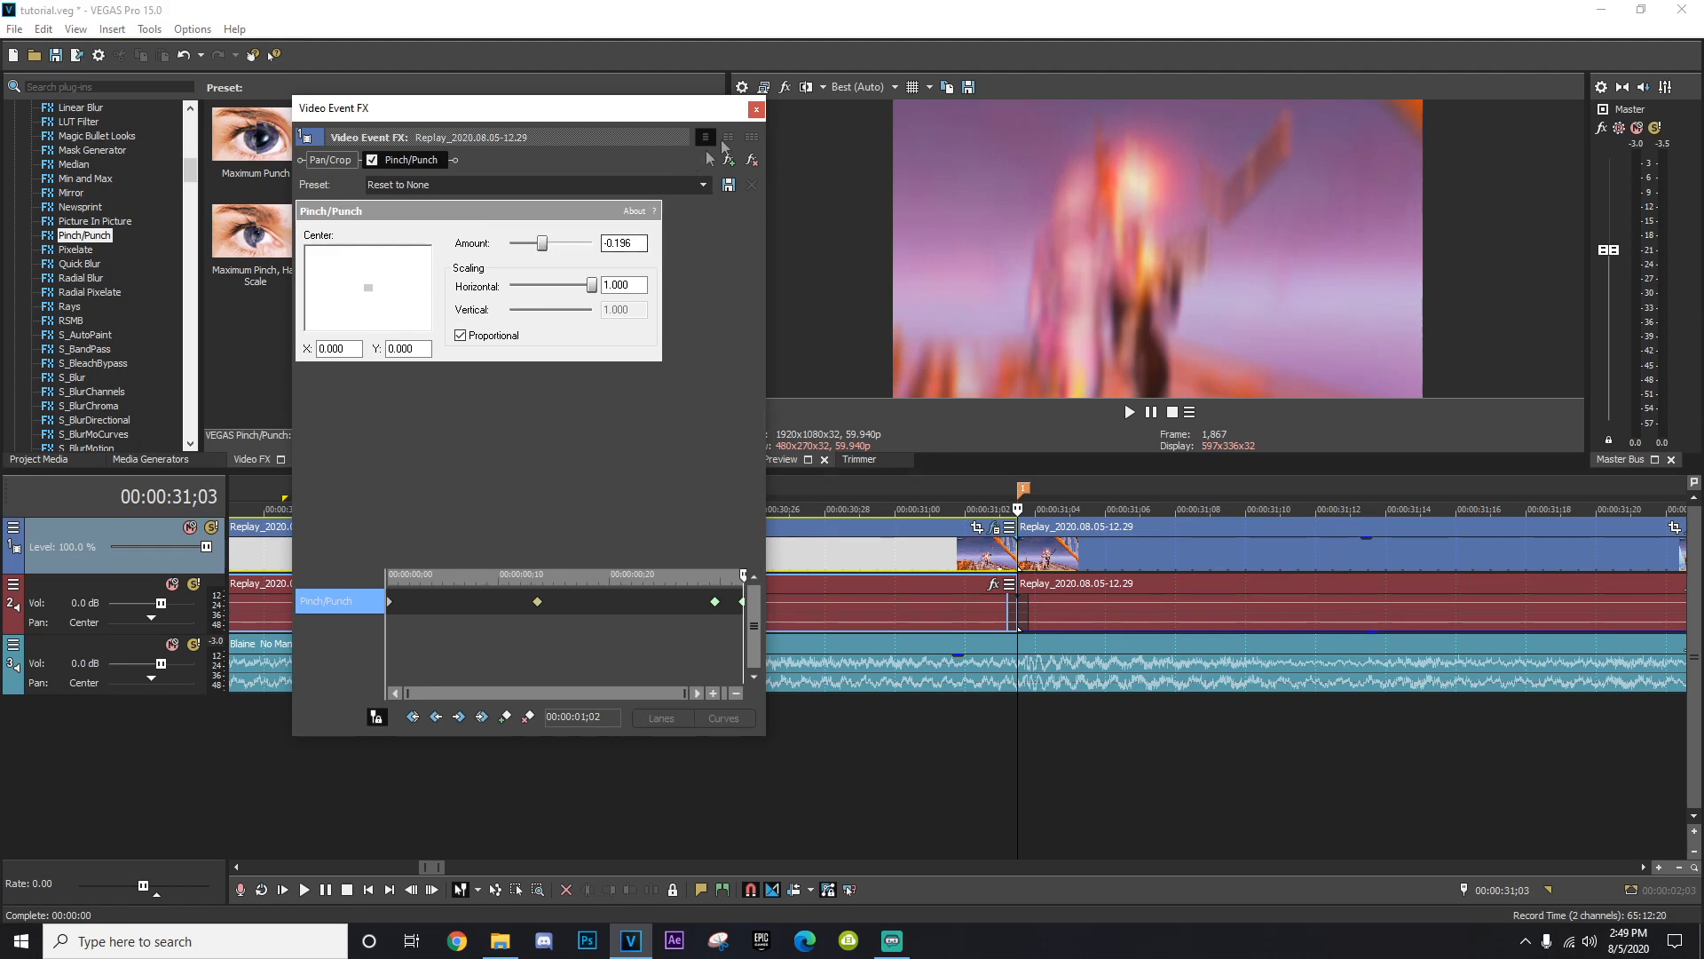
click(756, 109)
Step frame by frame around the first marker and into the following clip to review the combined effects.
key(Left)
key(Left)
key(Left)
key(Left)
key(Left)
key(Left)
key(Left)
key(Left)
key(Right)
key(Right)
key(Right)
key(Right)
key(Right)
key(Right)
key(Right)
key(Right)
key(Right)
key(Right)
key(Right)
key(Right)
key(Right)
key(Right)
key(Right)
scroll(1006, 764, down, 5)
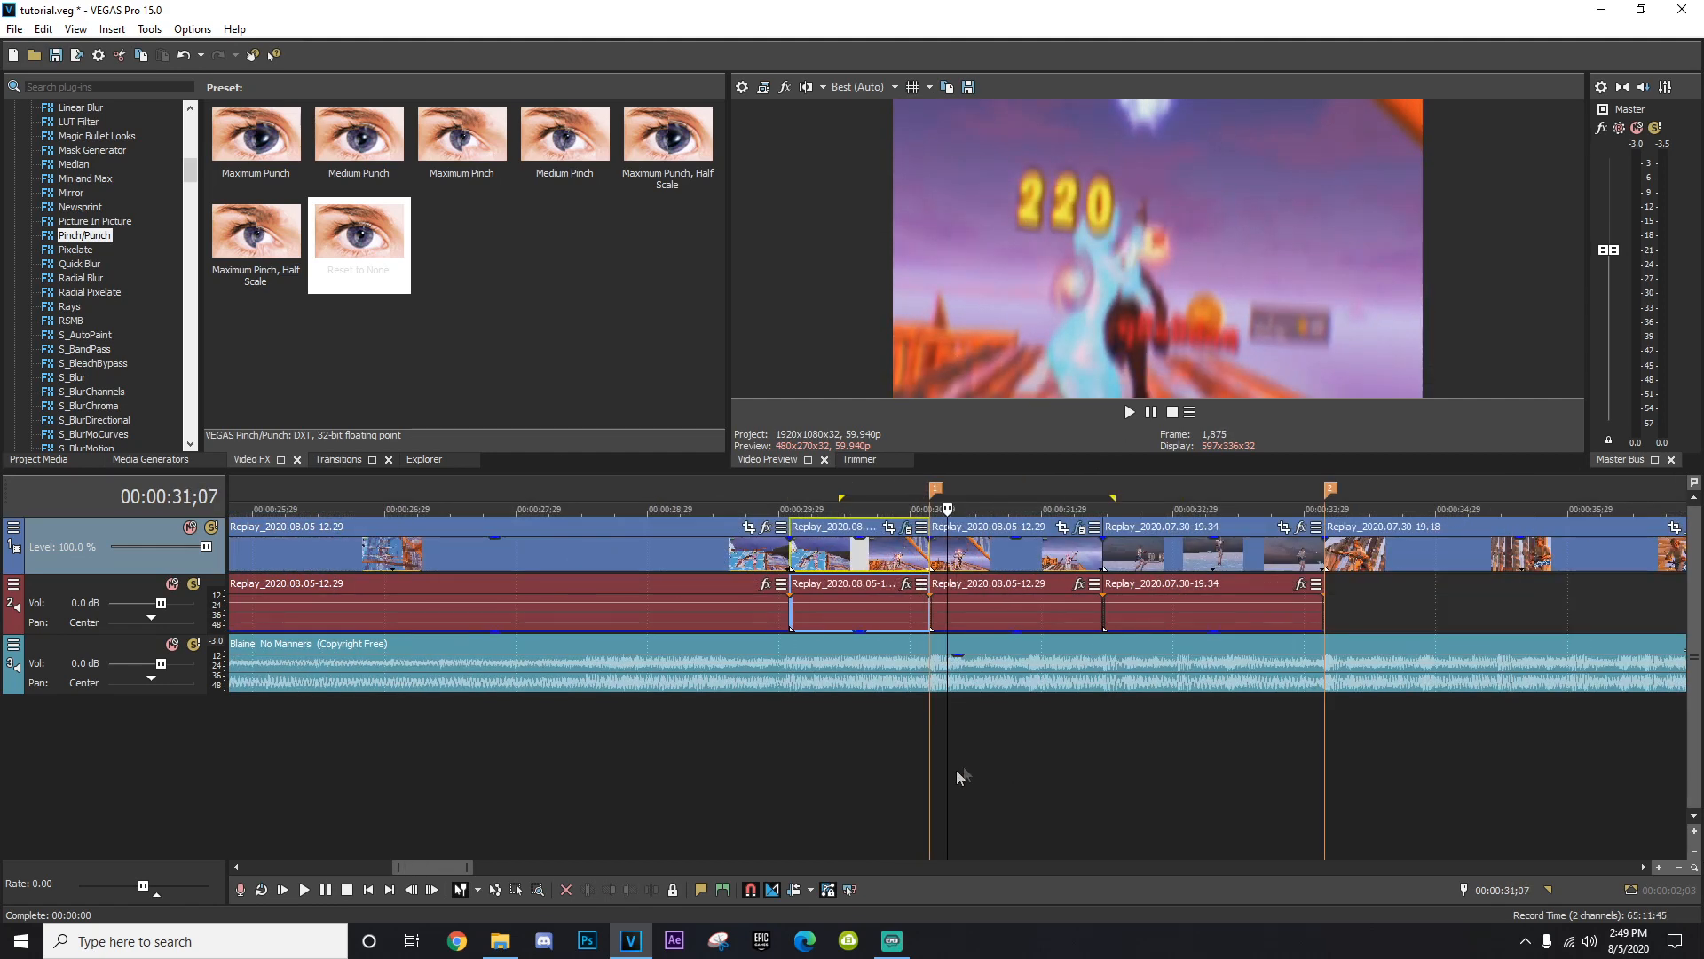
key(Right)
key(Right)
key(Right)
key(Right)
key(Right)
key(Right)
key(Right)
key(Right)
key(Right)
key(Right)
key(Right)
key(Right)
key(Right)
key(Right)
key(Right)
key(Right)
key(Right)
key(Right)
key(Right)
key(Right)
key(Right)
key(Right)
key(Right)
key(Right)
key(Right)
key(Right)
key(Right)
key(Right)
key(Right)
key(Right)
key(Right)
key(Right)
key(Right)
key(Right)
key(Right)
key(Right)
key(Right)
key(Right)
key(Right)
key(Right)
scroll(1142, 634, down, 4)
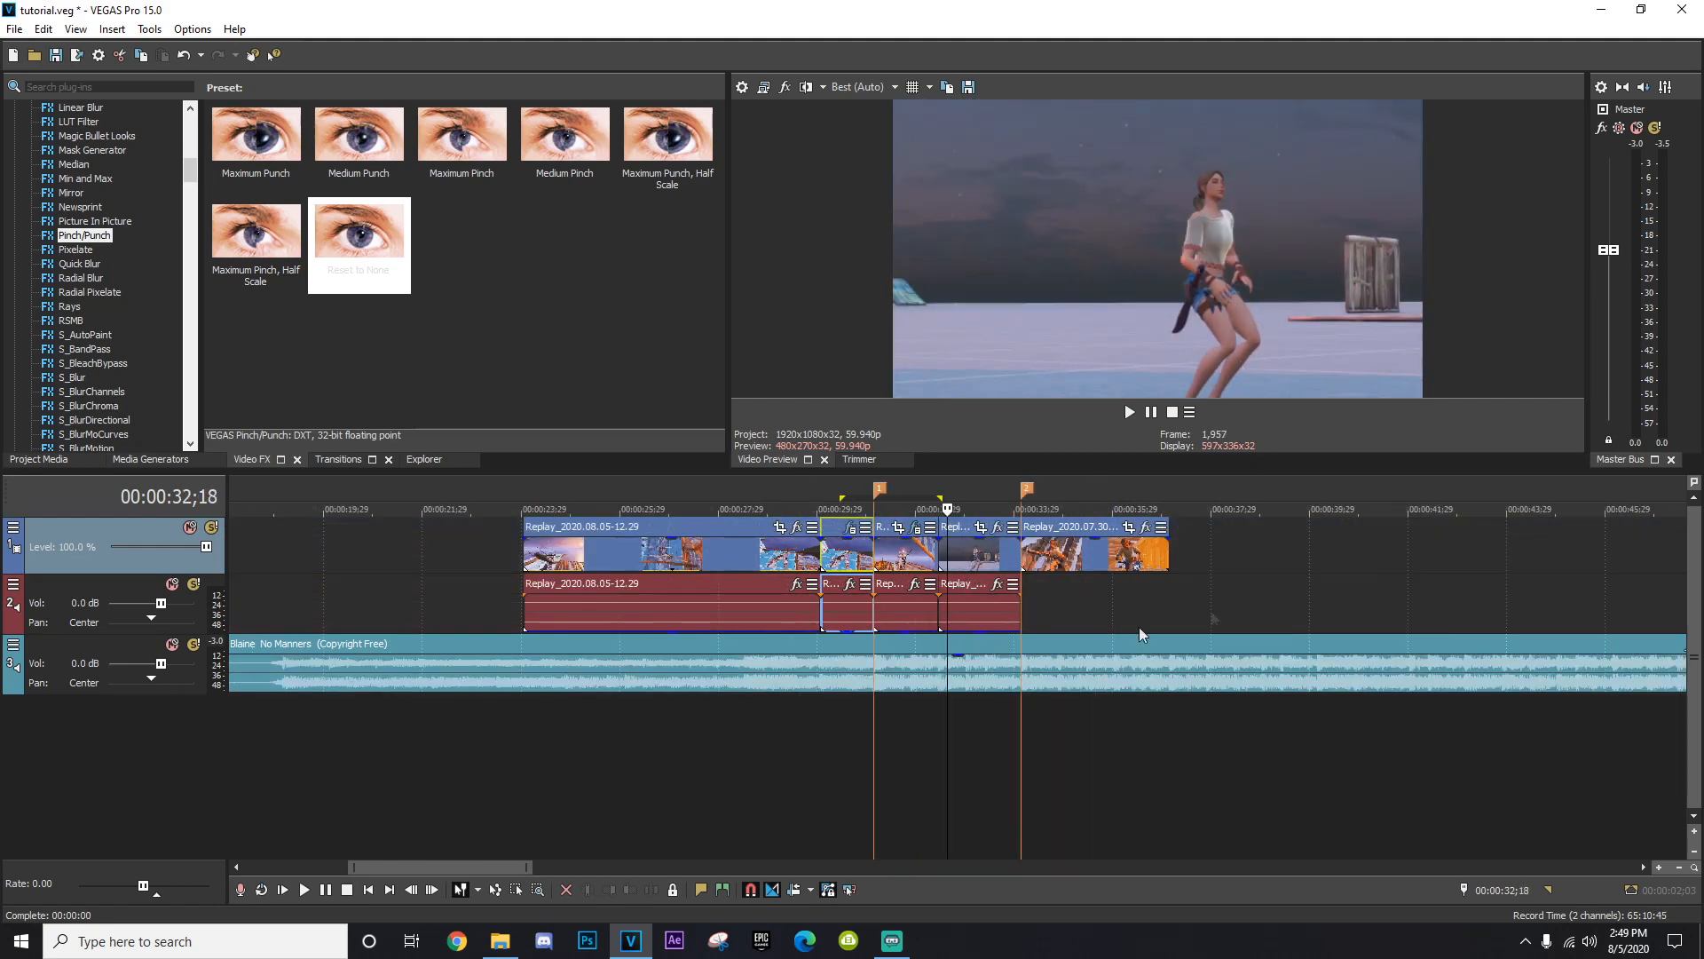
Add a Velocity envelope to the Replay_2020.07.30-19.34 clip before the second marker and confirm its event settings.
scroll(1140, 634, up, 4)
click(1073, 562)
scroll(1076, 562, down, 2)
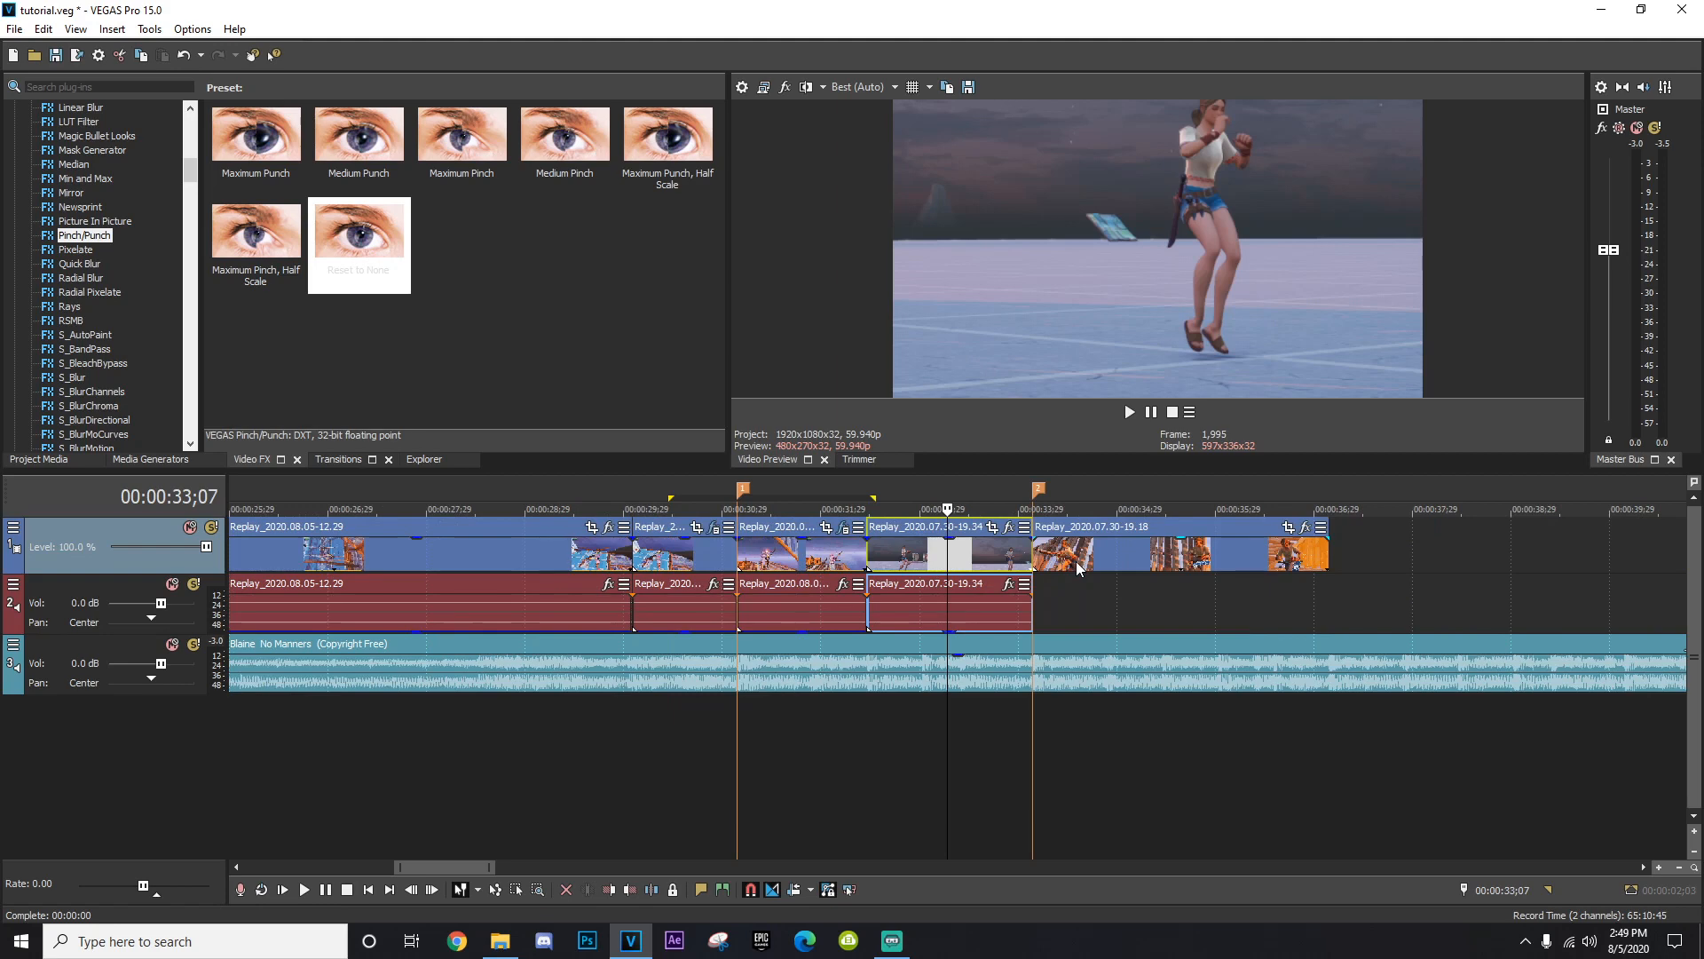
scroll(939, 564, up, 3)
right_click(939, 564)
mouse_move(1005, 736)
click(1253, 736)
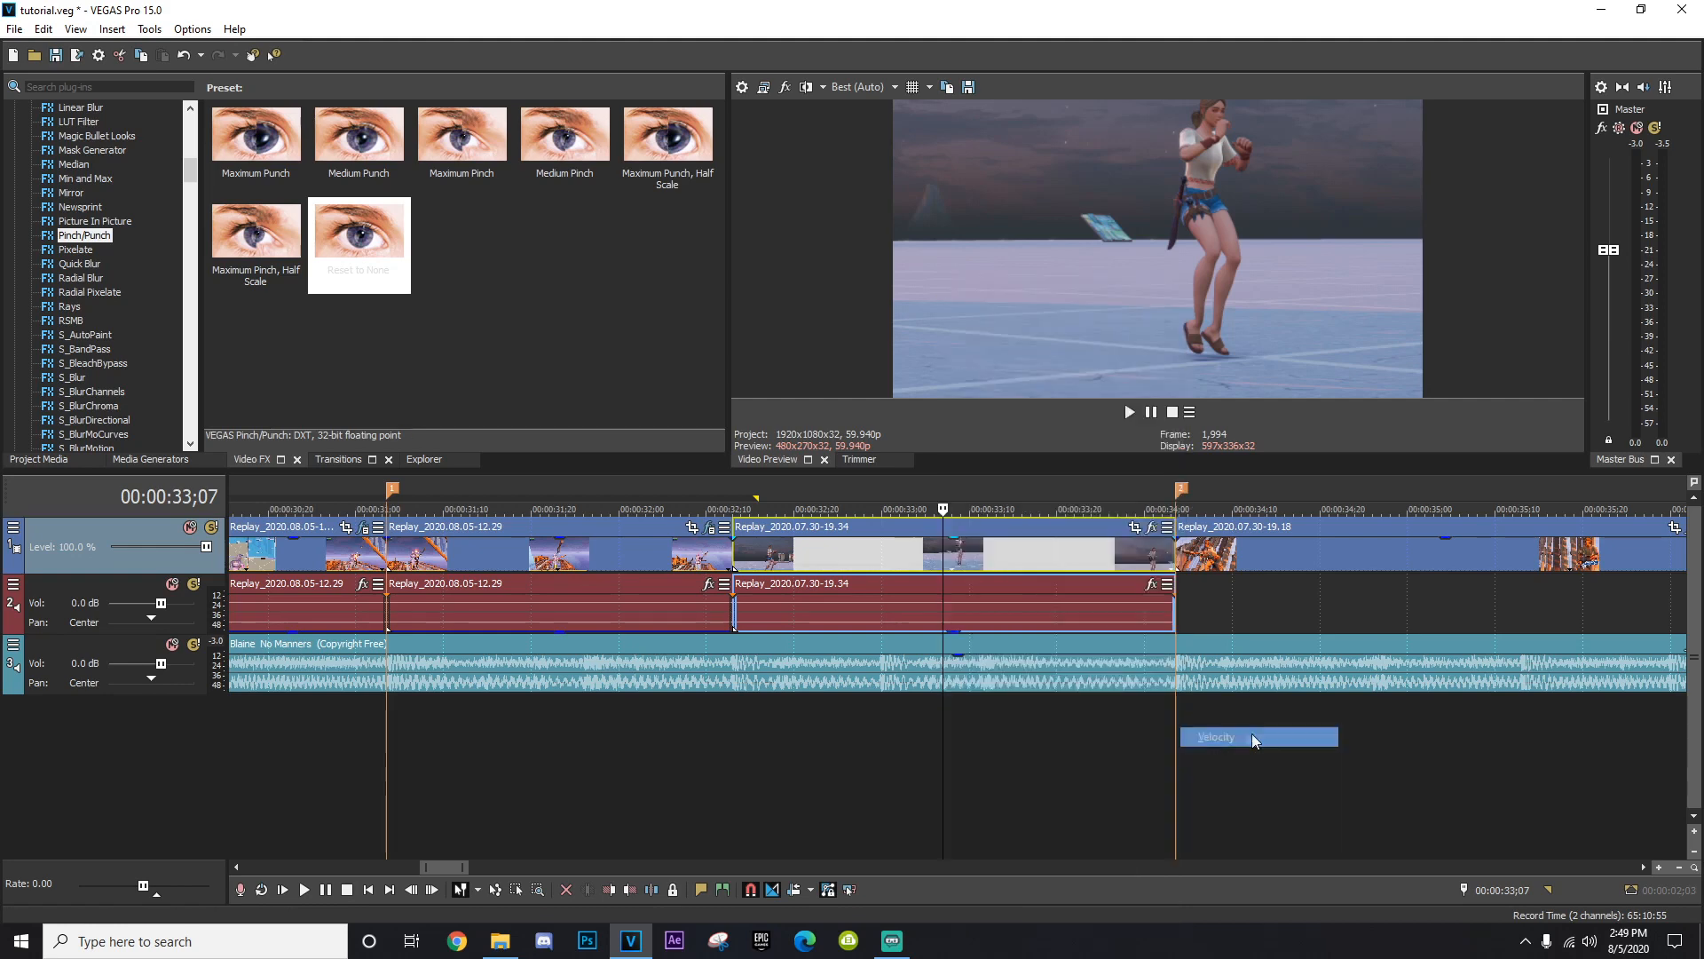
right_click(949, 556)
click(986, 906)
click(769, 369)
click(910, 640)
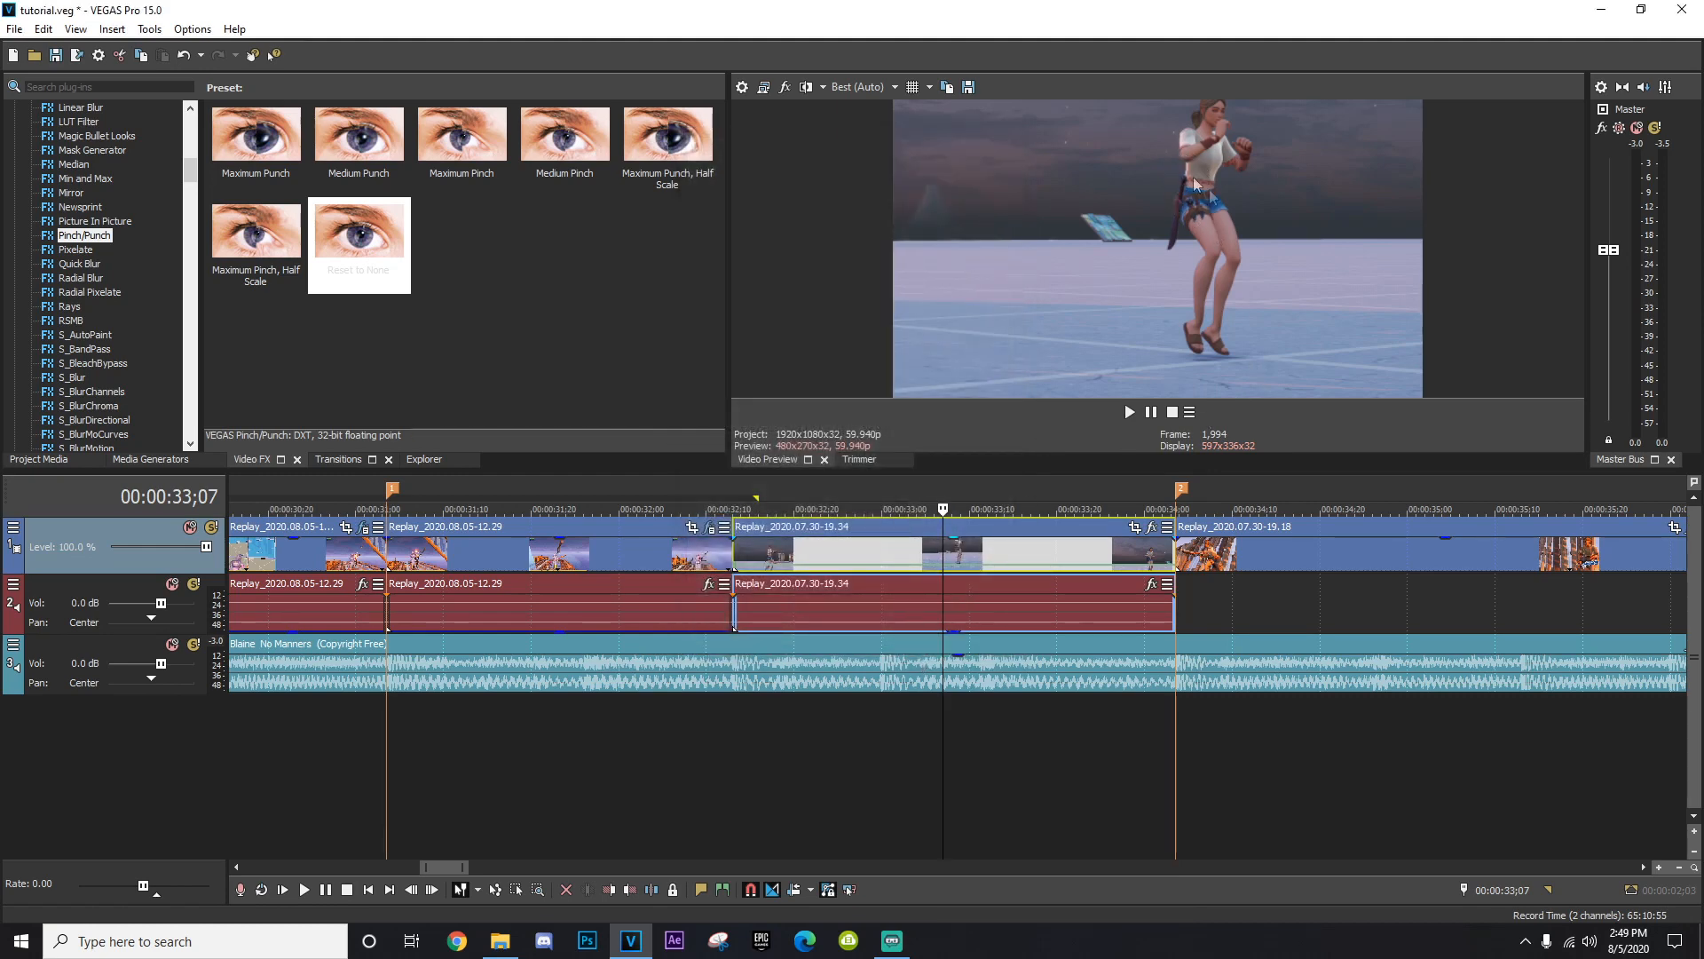
Adjust the clip's starting velocity and add velocity points at 00:00:32;24, 00:00:33;07 and 00:00:33;20.
scroll(937, 606, down, 2)
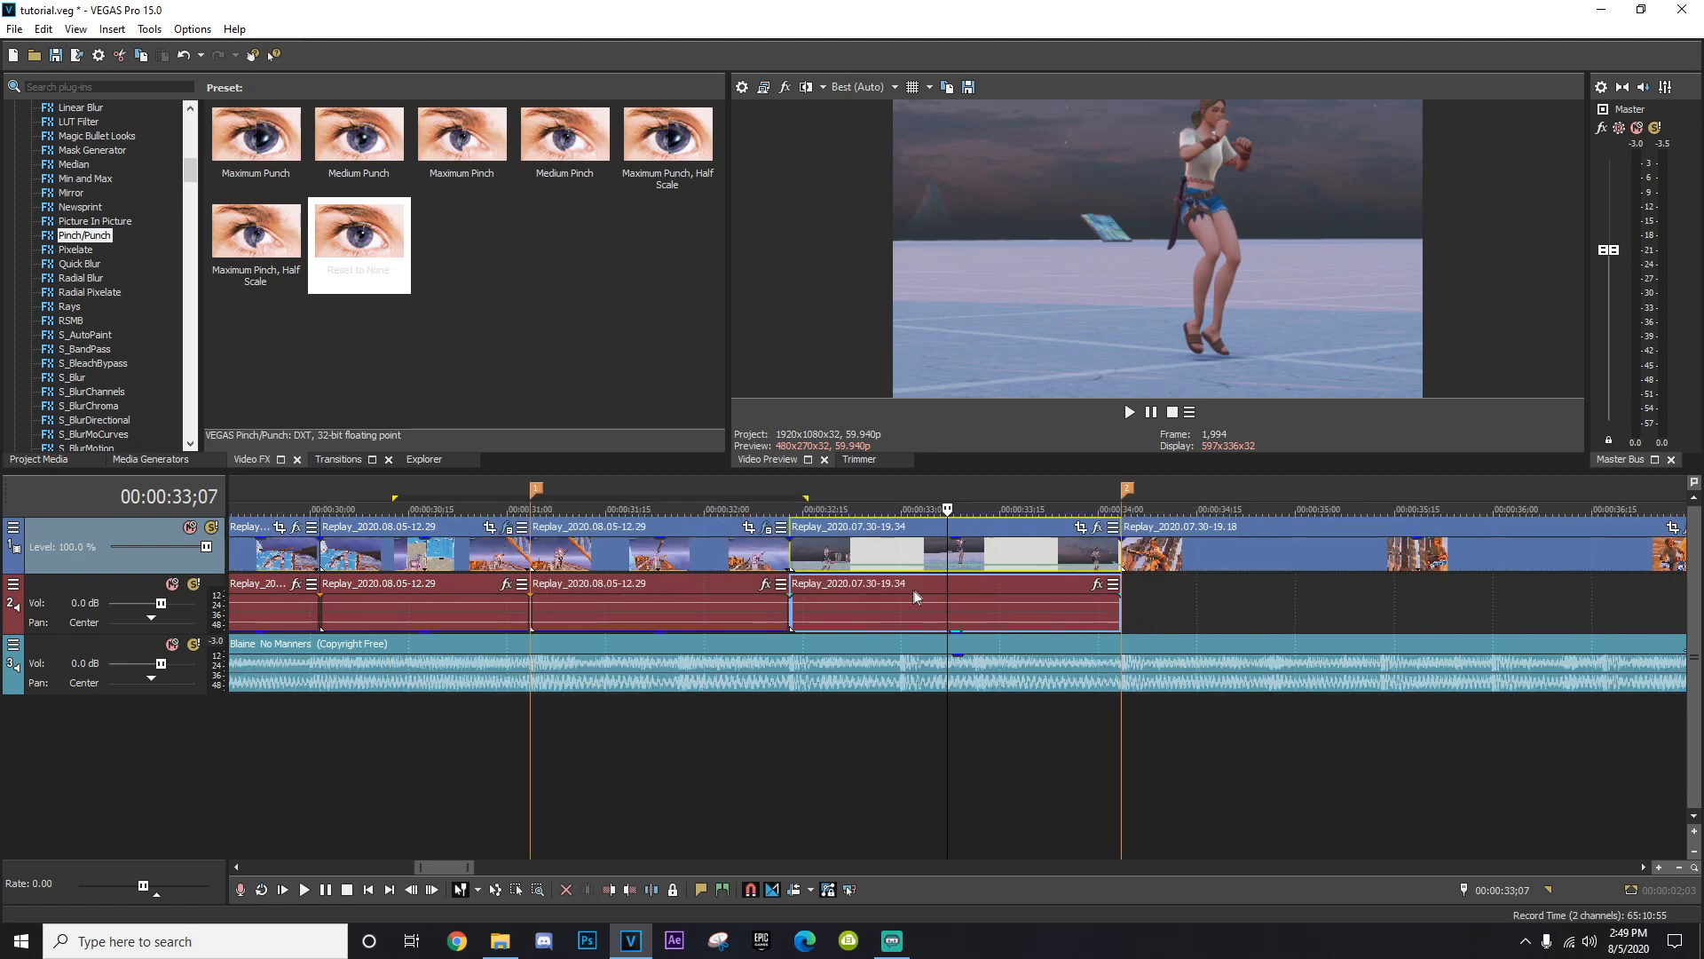
right_click(794, 566)
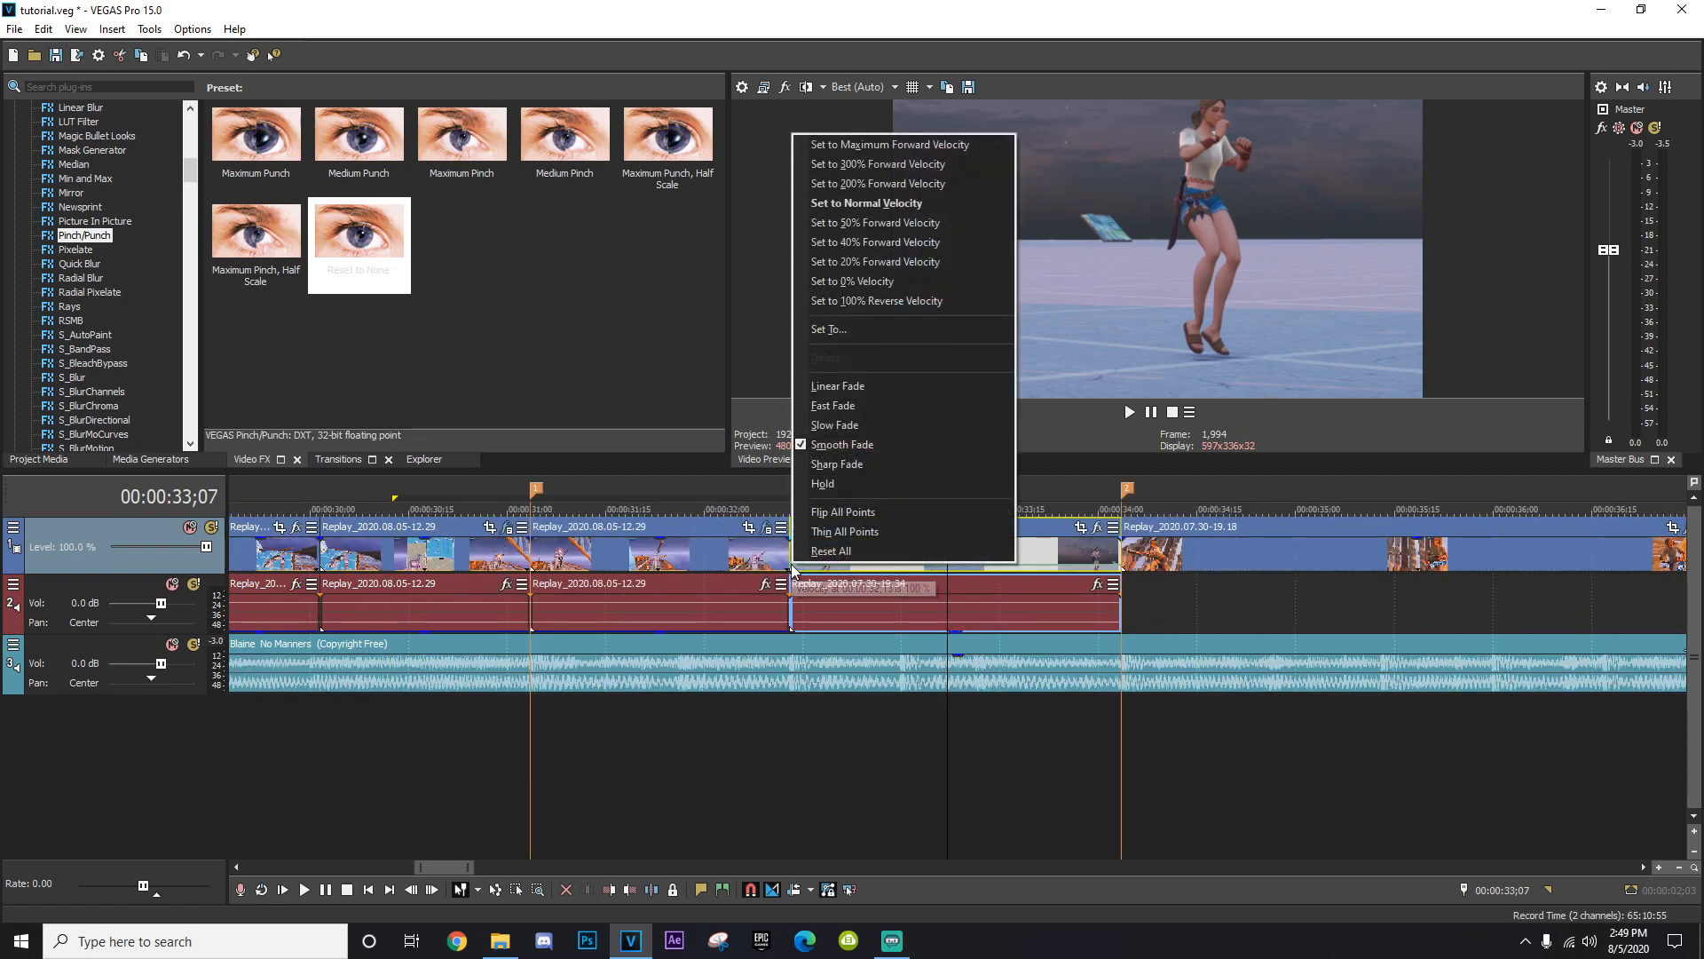
click(858, 356)
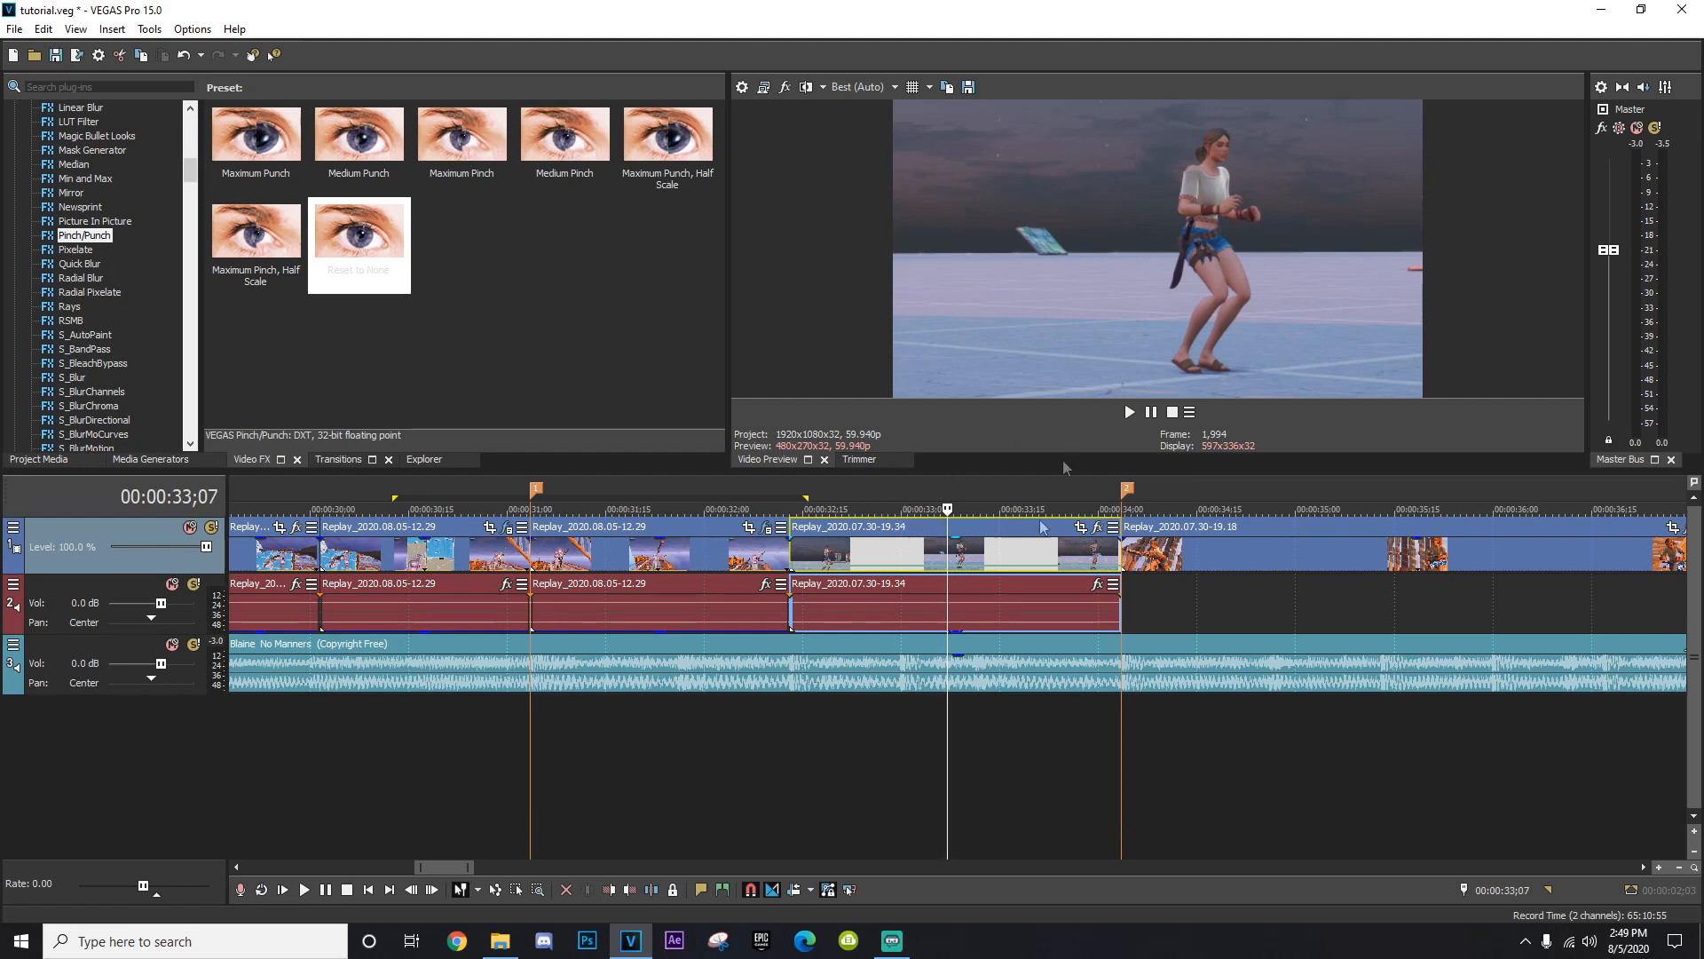
scroll(977, 624, up, 2)
click(962, 568)
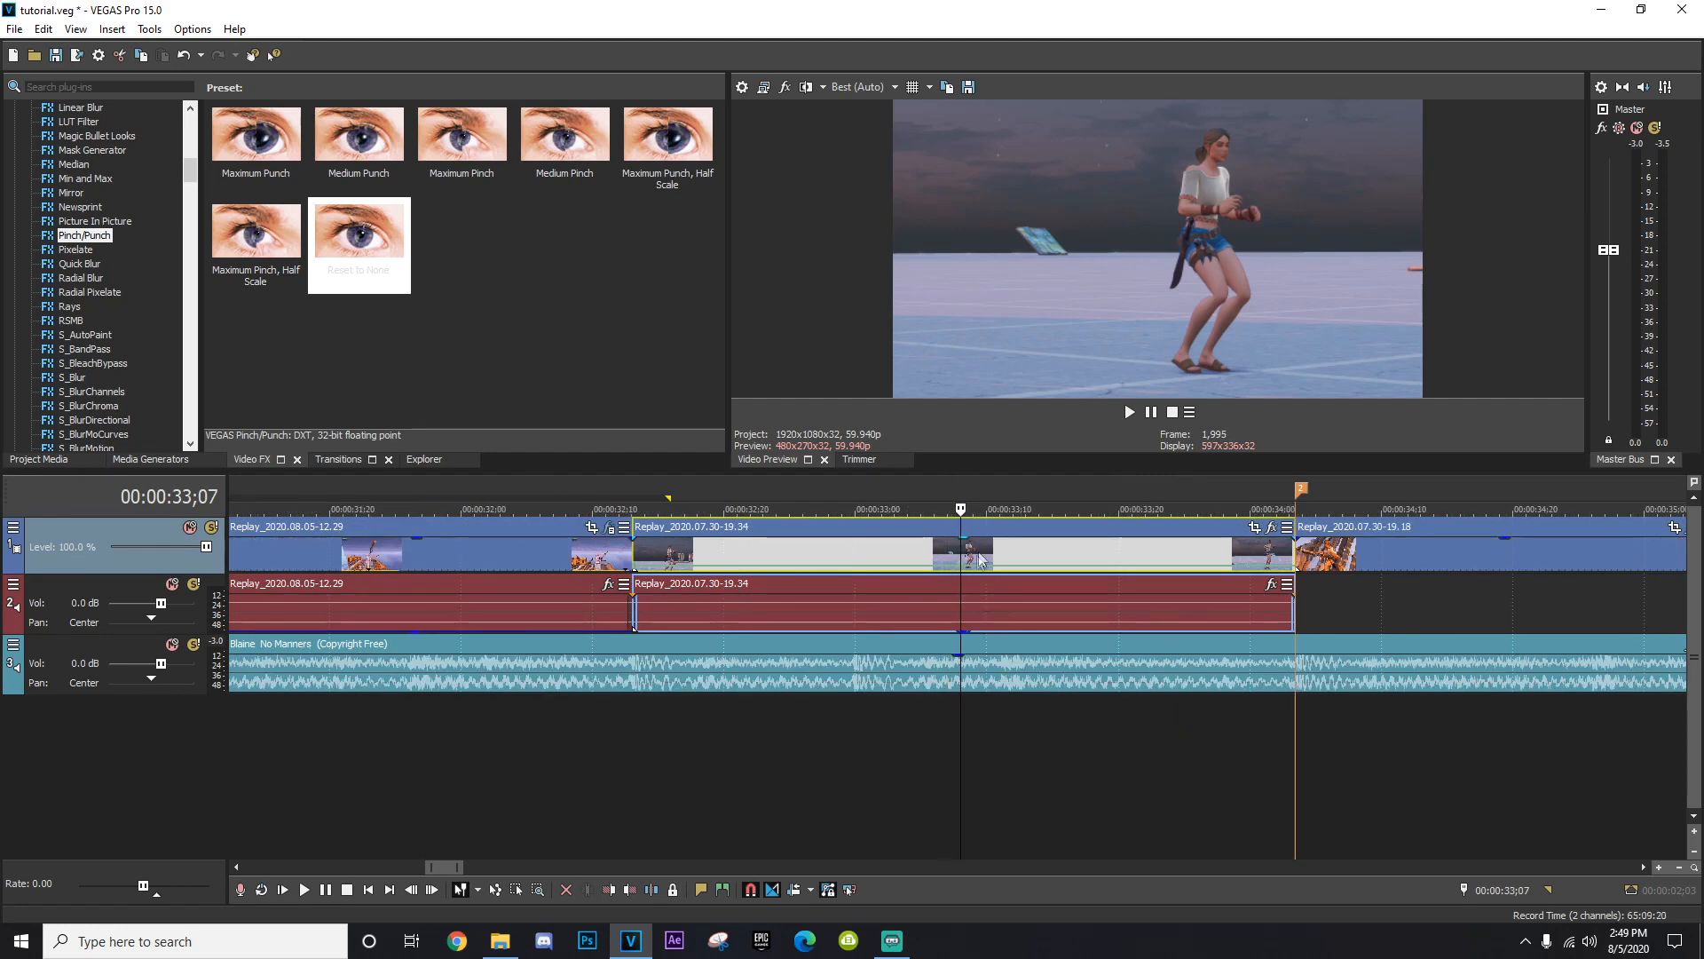
click(1119, 568)
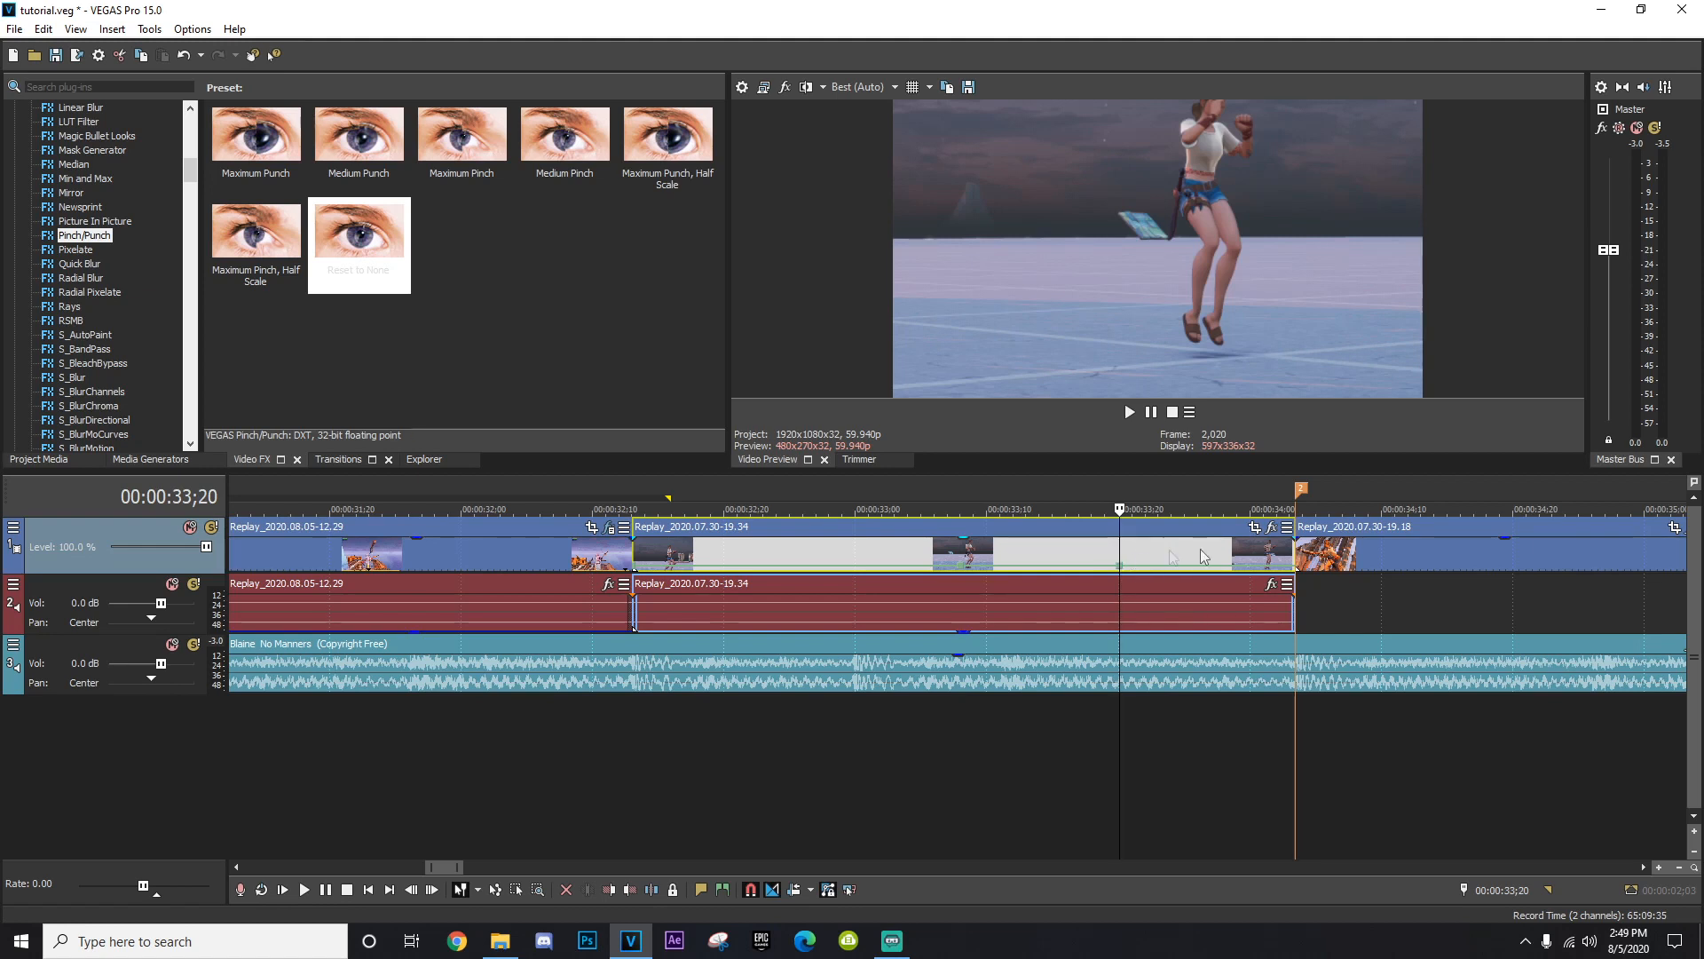
click(787, 546)
Raise the velocity point at the clip's start to 1,000% and set its curve to Fast Fade.
drag(639, 569, 638, 545)
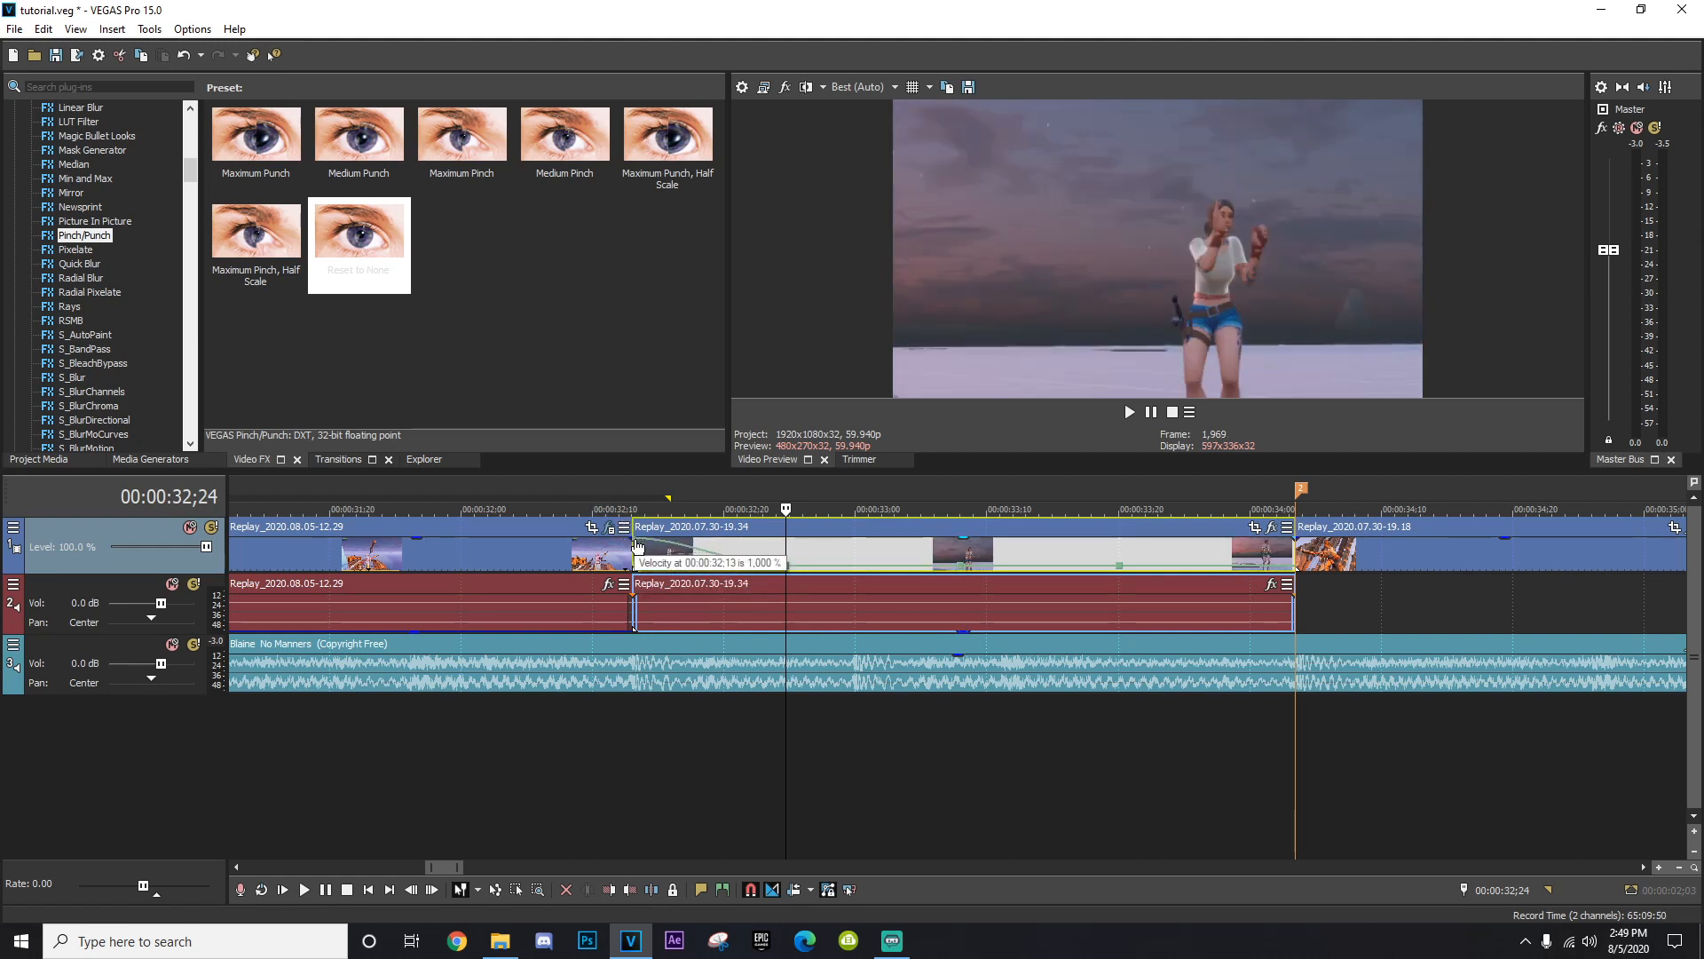
right_click(637, 538)
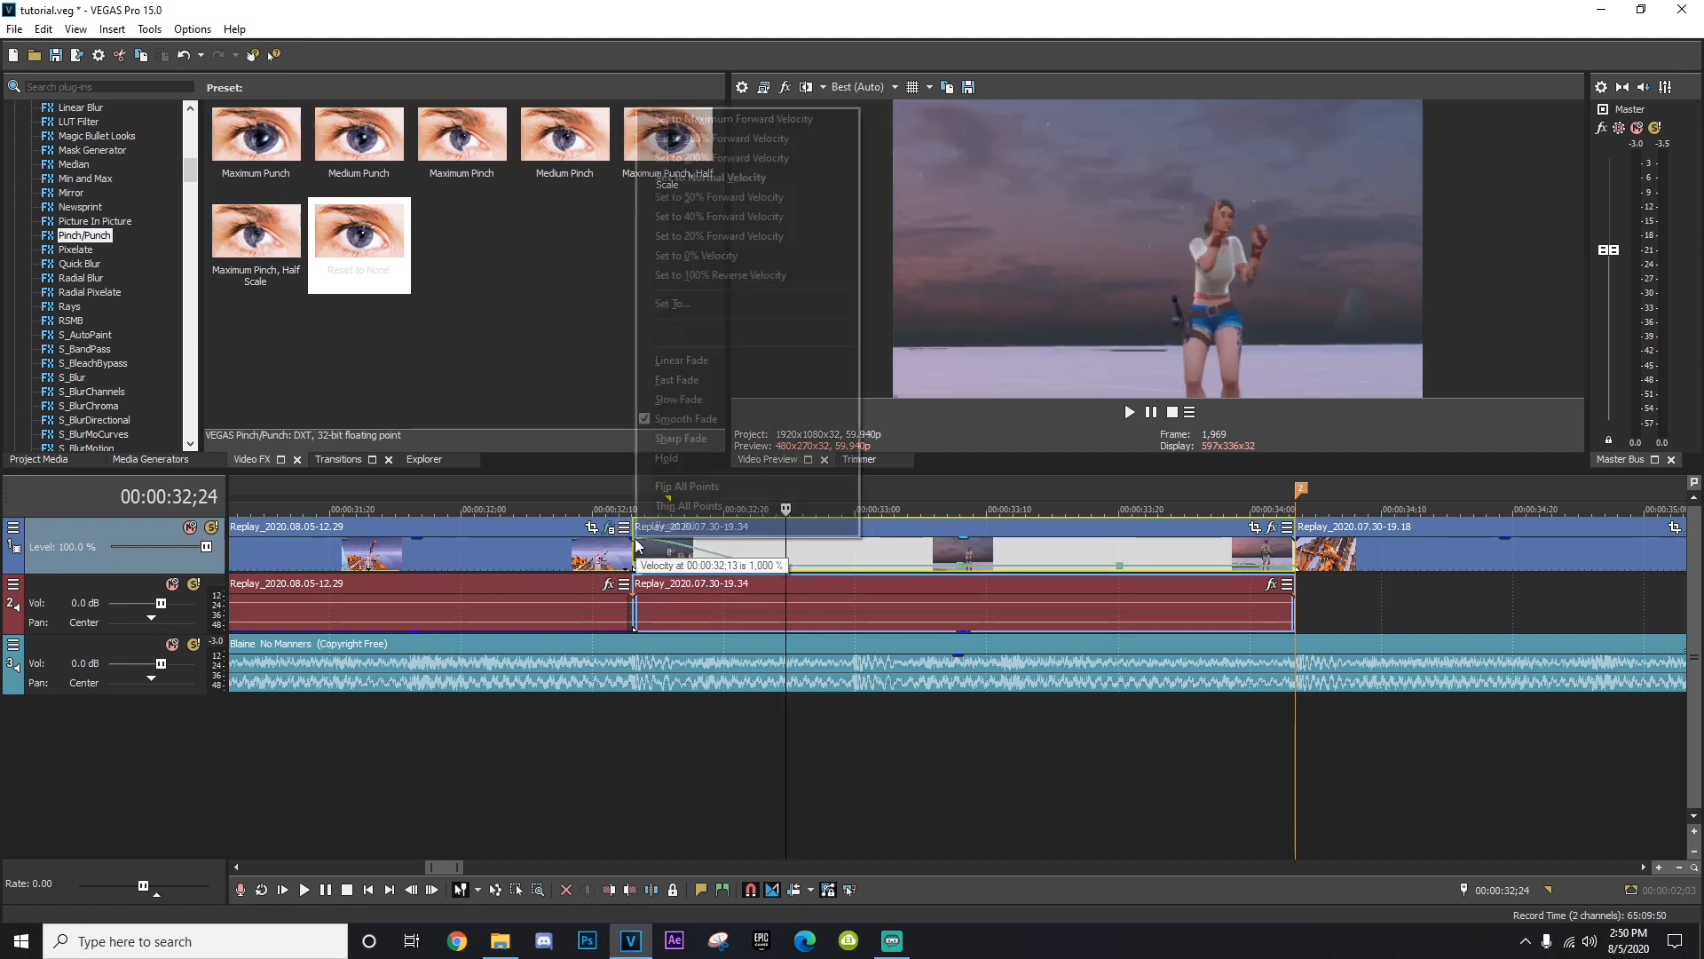
click(679, 386)
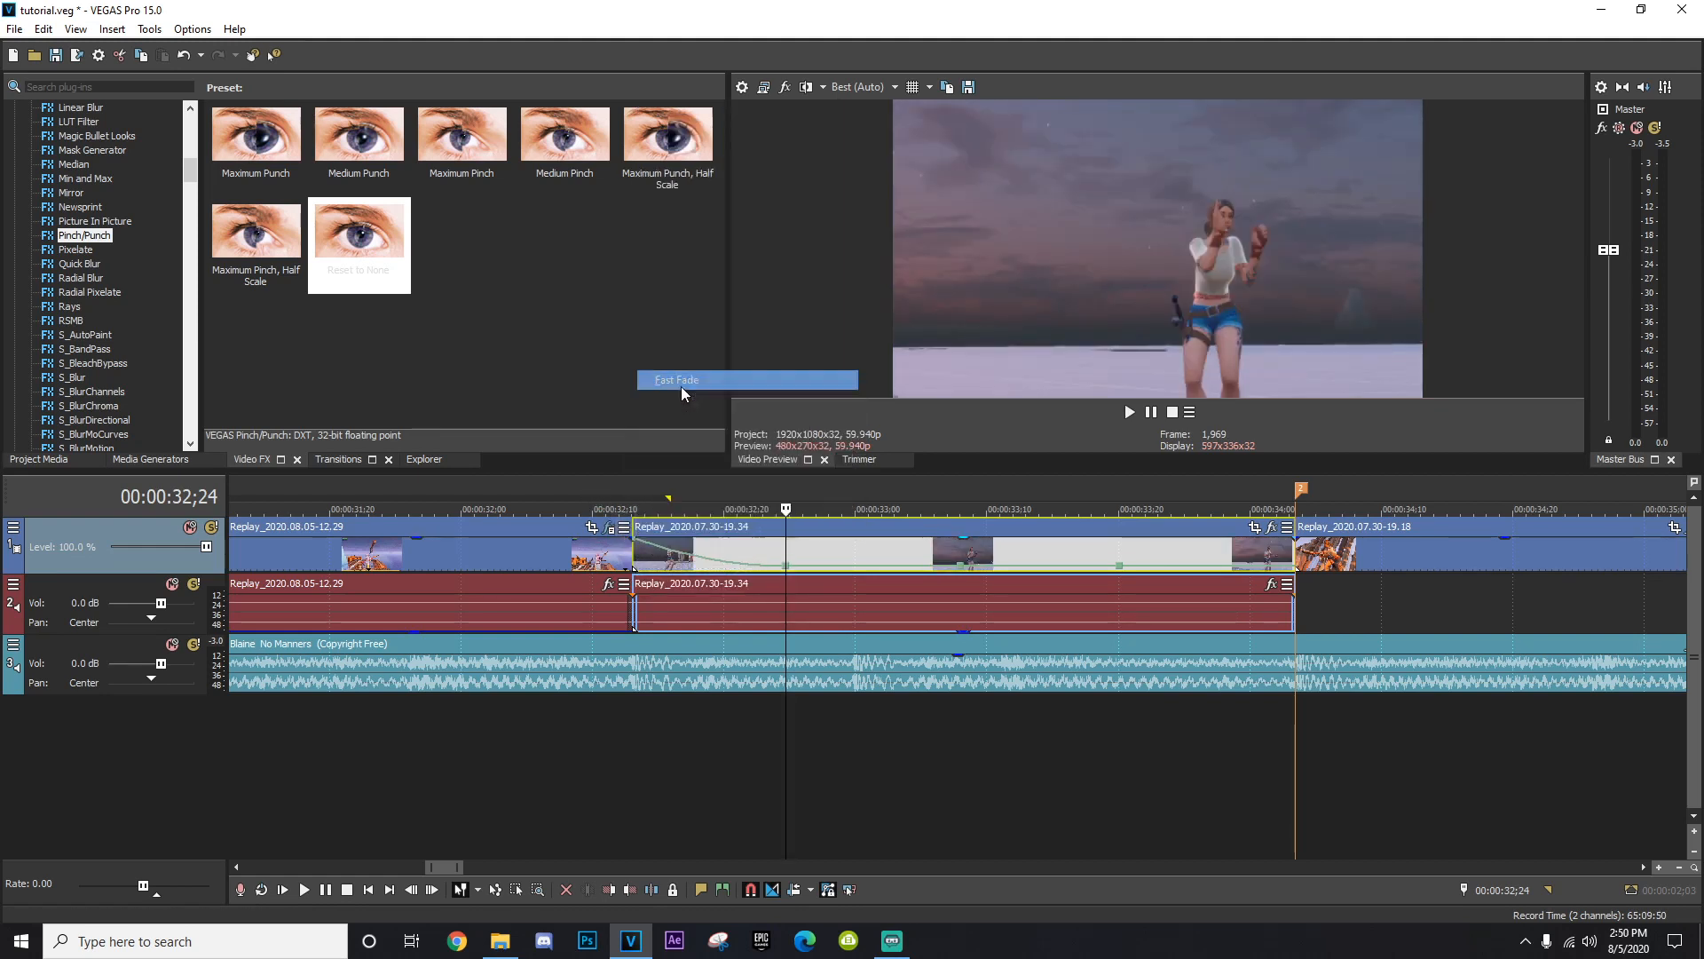
Set the velocity point at 00:00:32;24 to normal velocity with Fast Fade, and the clip's middle point to Slow Fade.
right_click(786, 571)
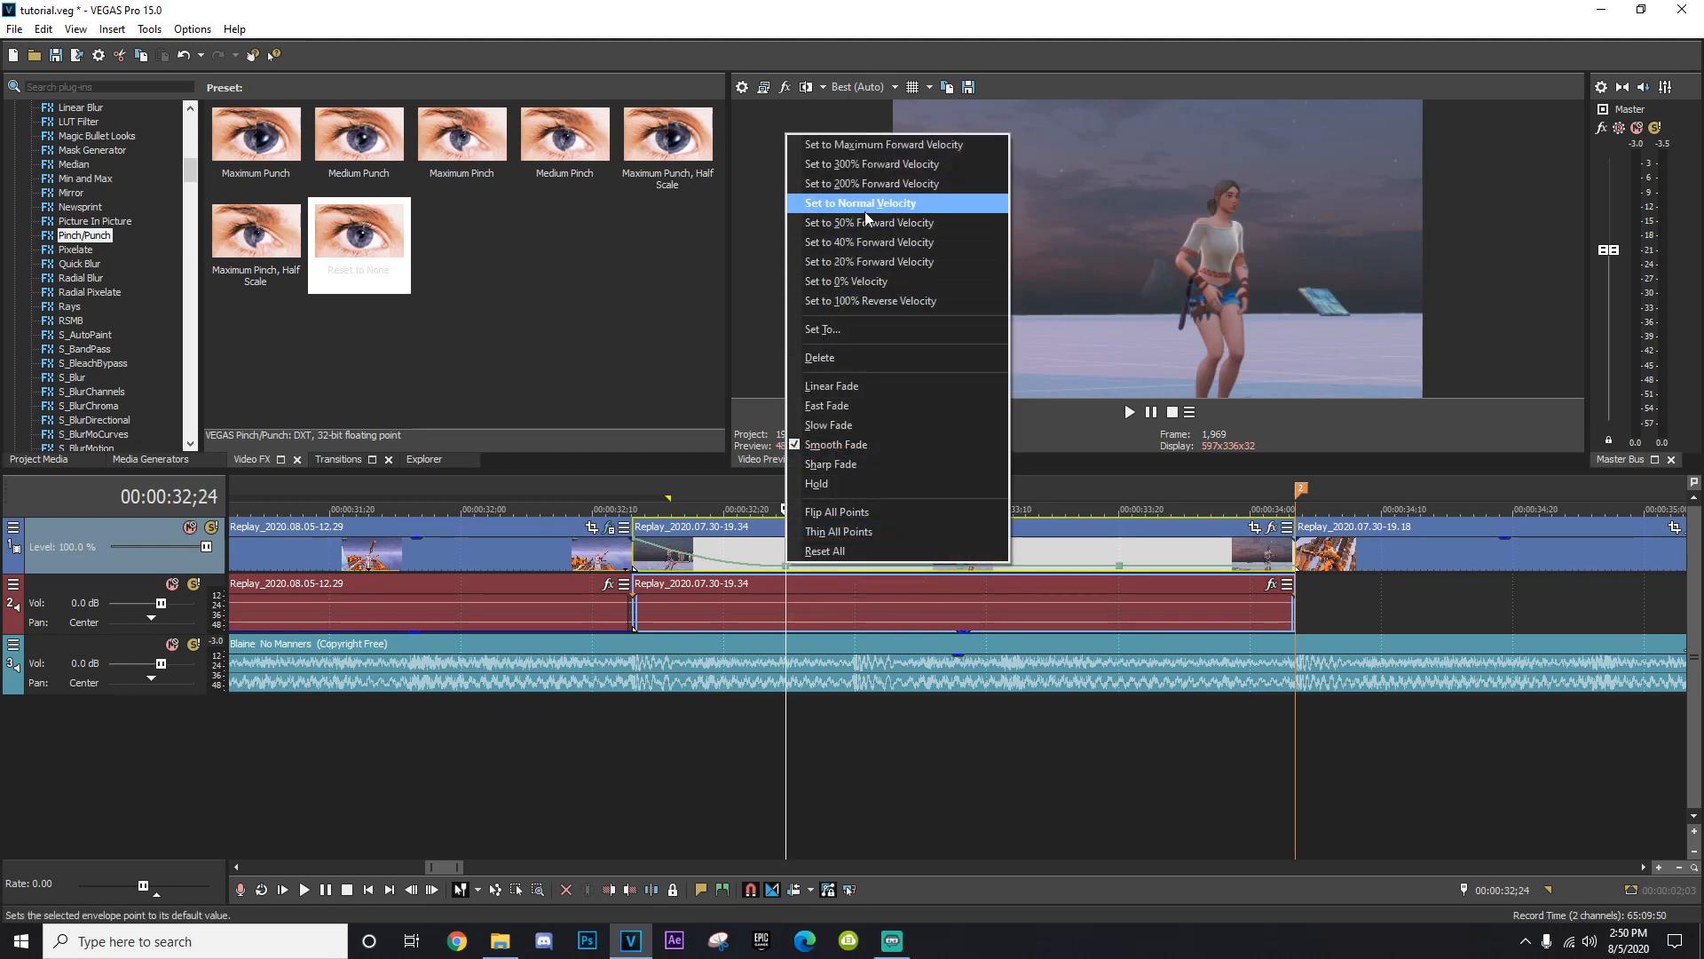
click(864, 209)
right_click(790, 568)
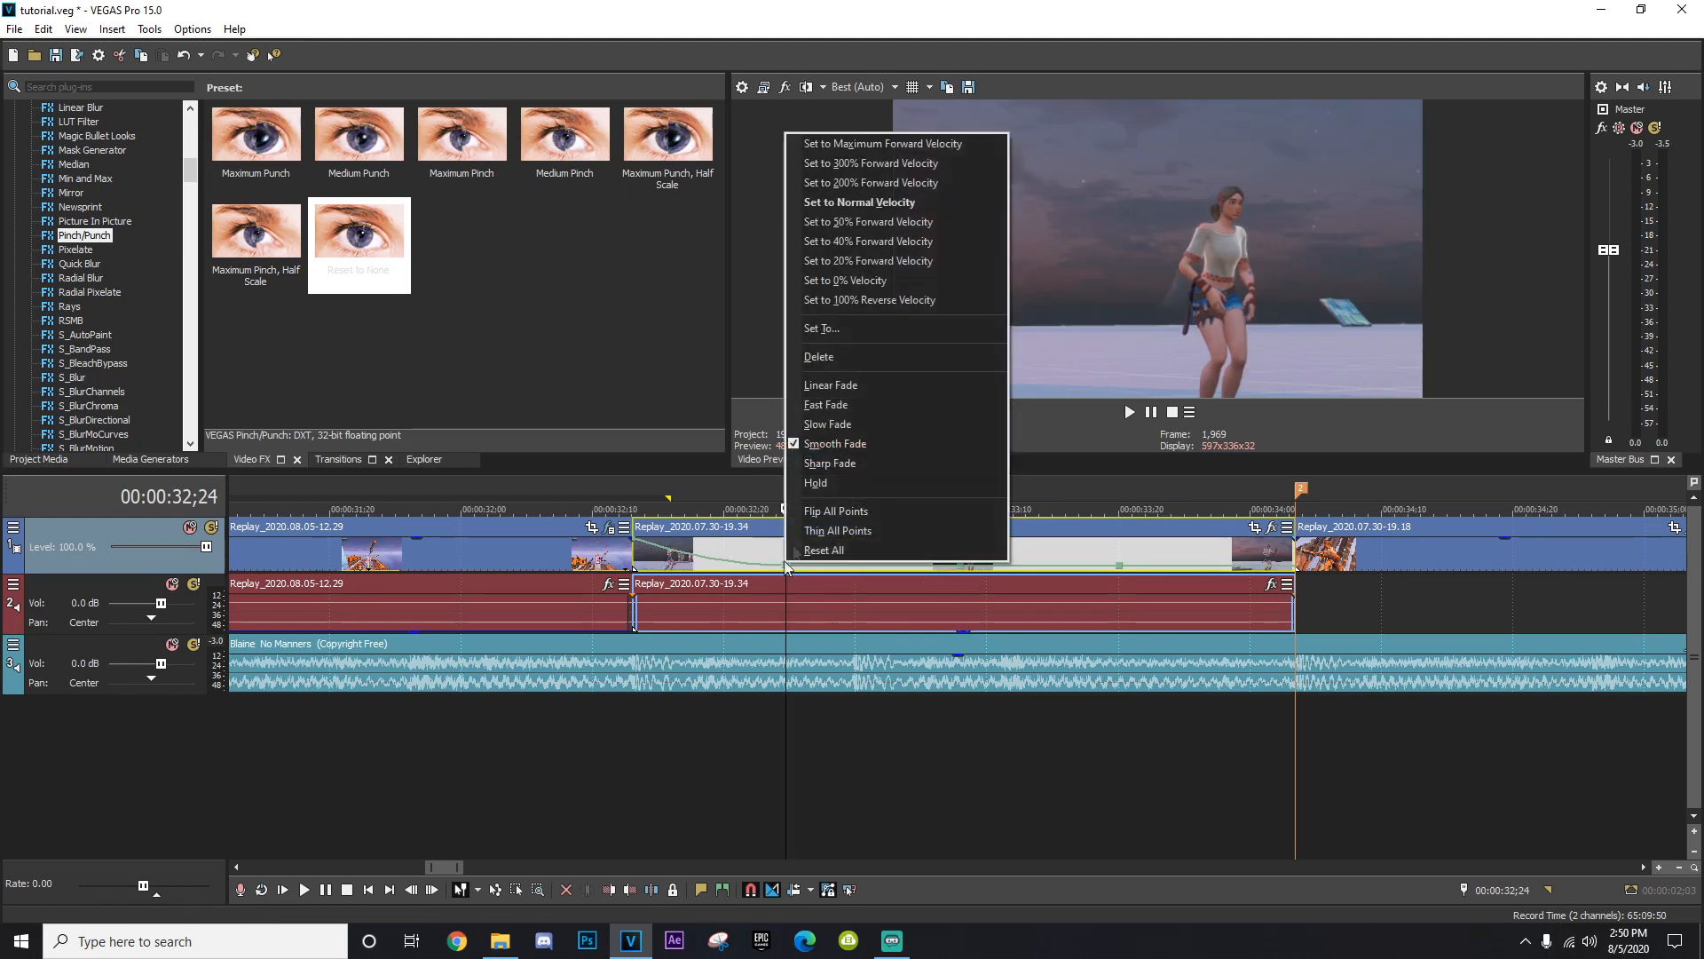
click(845, 403)
click(960, 555)
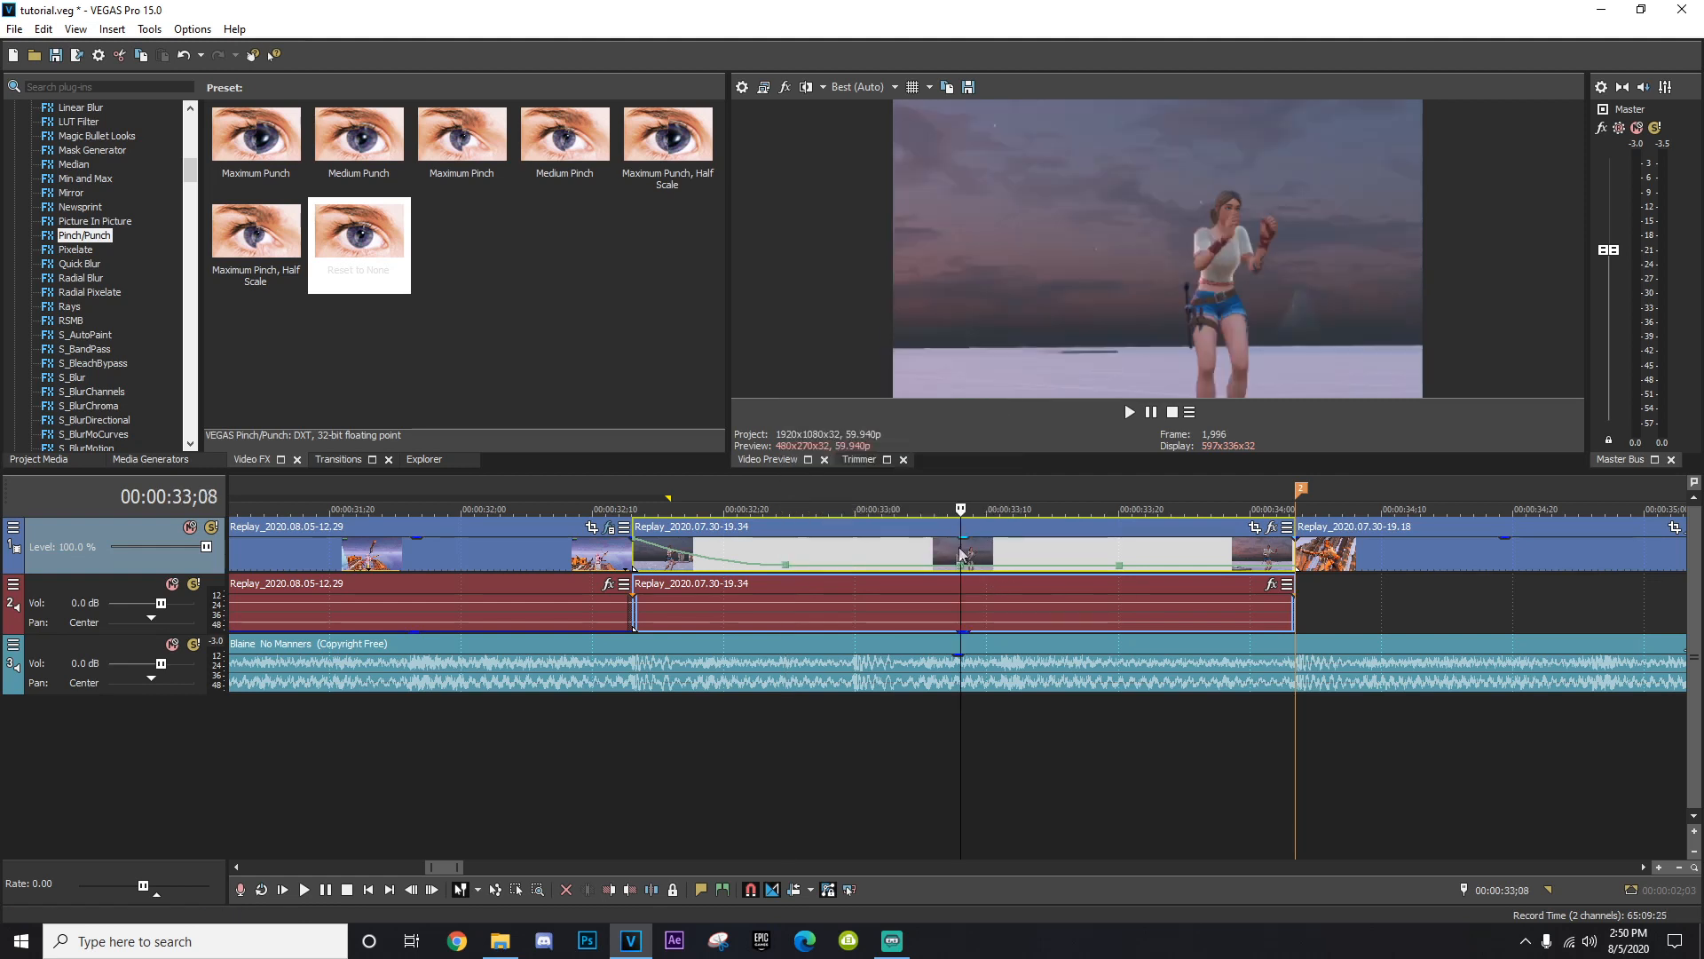
right_click(962, 569)
click(996, 427)
Set the velocity point at 00:00:33;20 to normal velocity with a Fast Fade curve.
click(1120, 552)
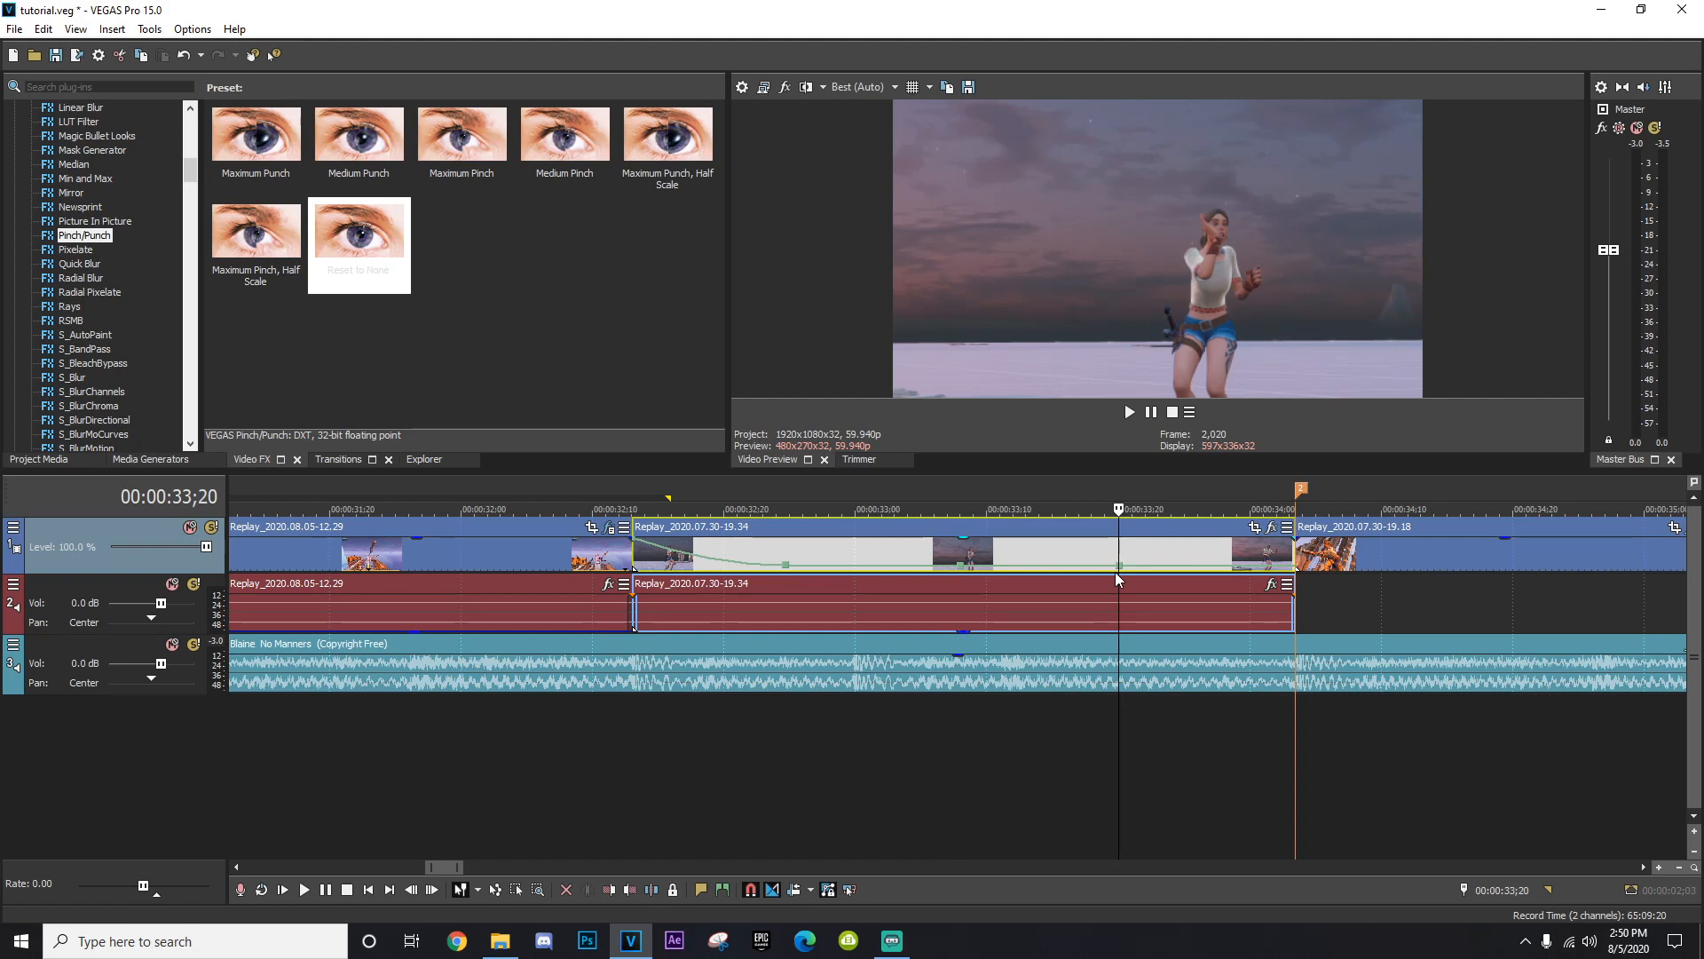
right_click(1117, 570)
click(1215, 209)
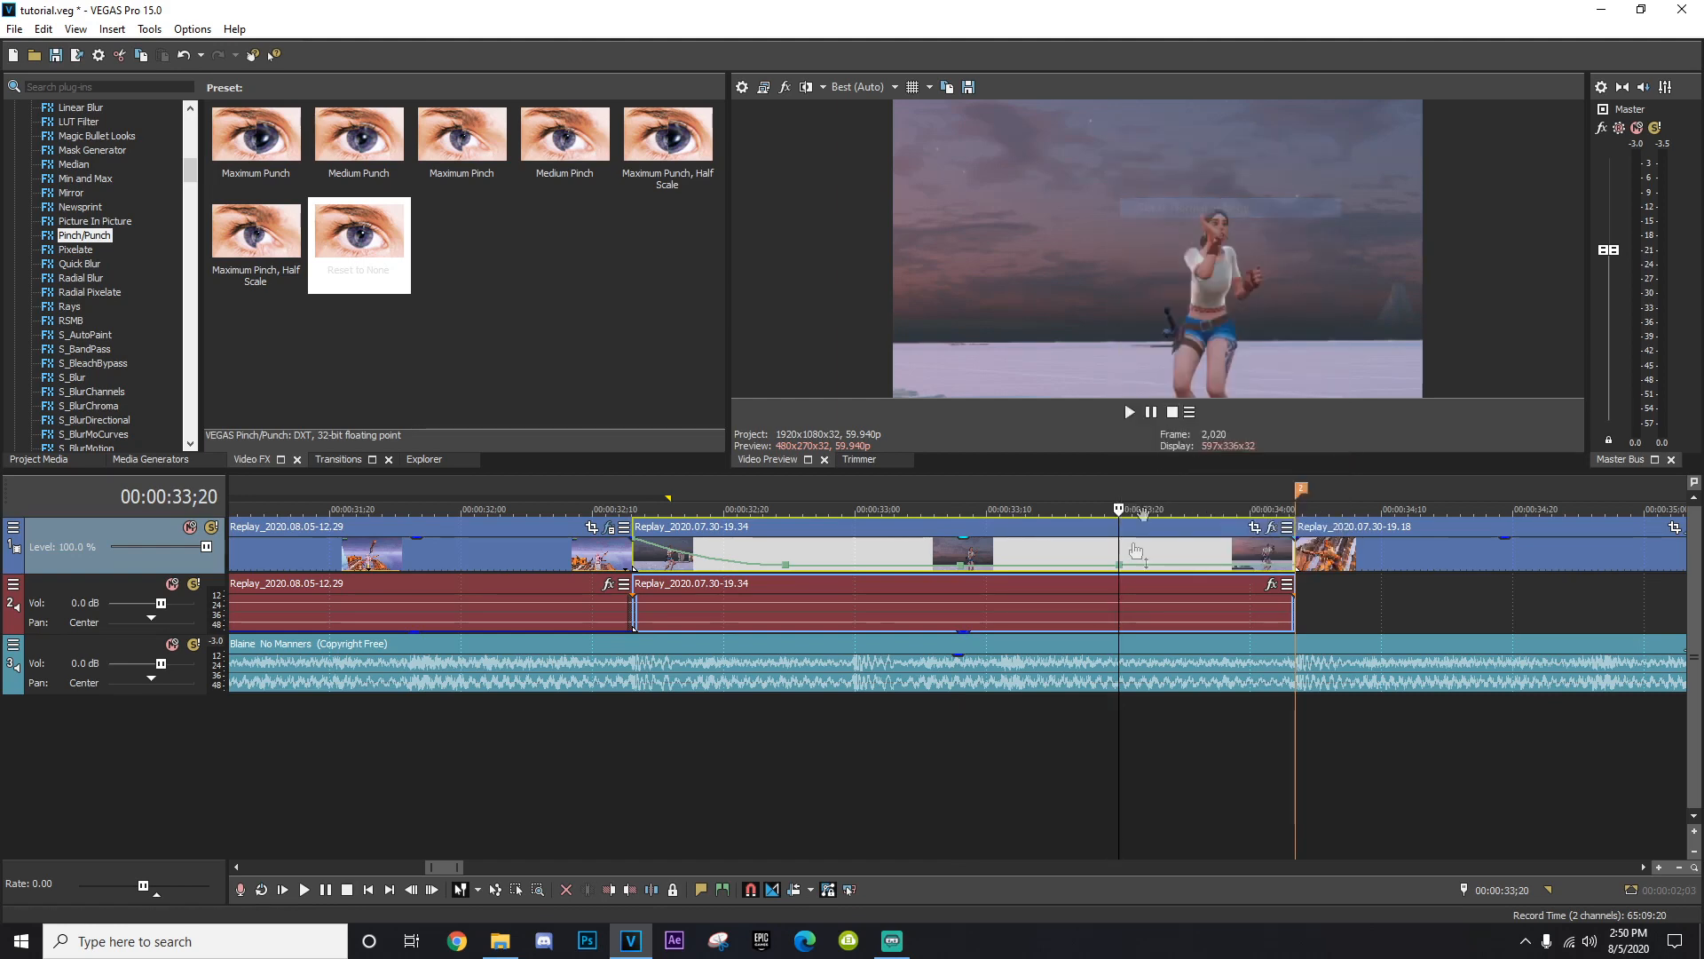
right_click(1121, 570)
click(1172, 404)
Raise the velocity at the end of the ramped clip and set the 00:00:33;20 point's curve to Slow Fade.
double_click(1257, 566)
drag(1258, 566, 1483, 424)
right_click(1122, 571)
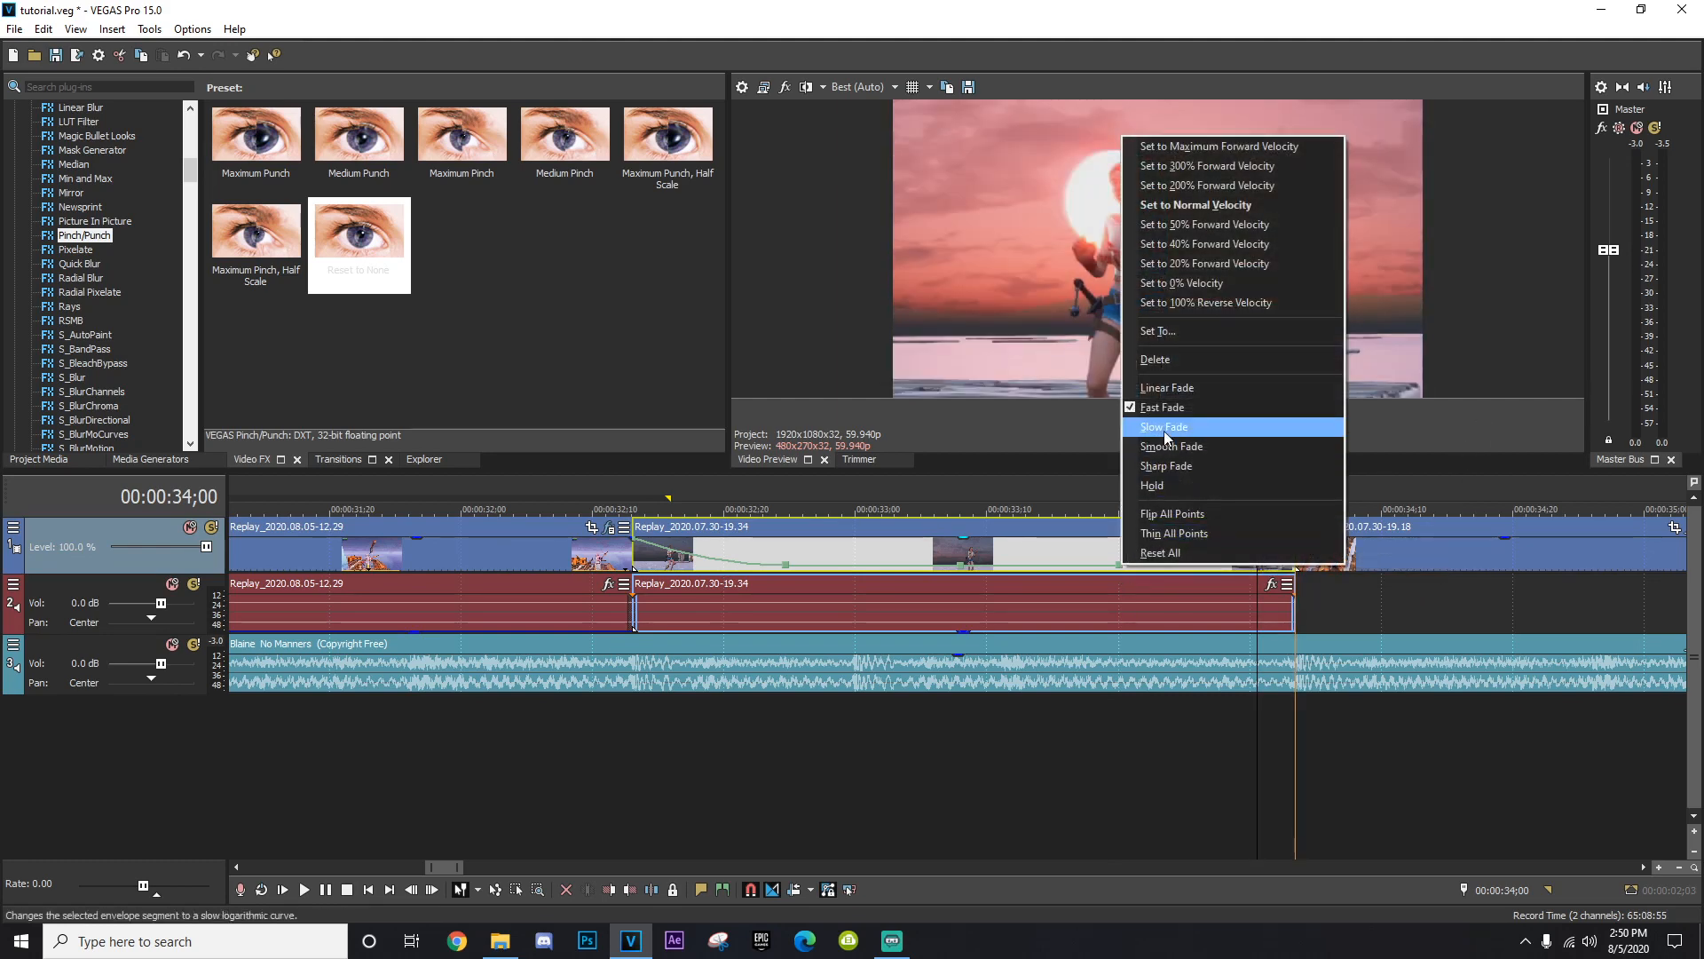
click(1164, 430)
Preview the velocity ramp over the range from 00:00:32;13 to 00:00:34;03 and inspect the cut before it.
scroll(1021, 661, down, 3)
drag(957, 712, 791, 706)
key(space)
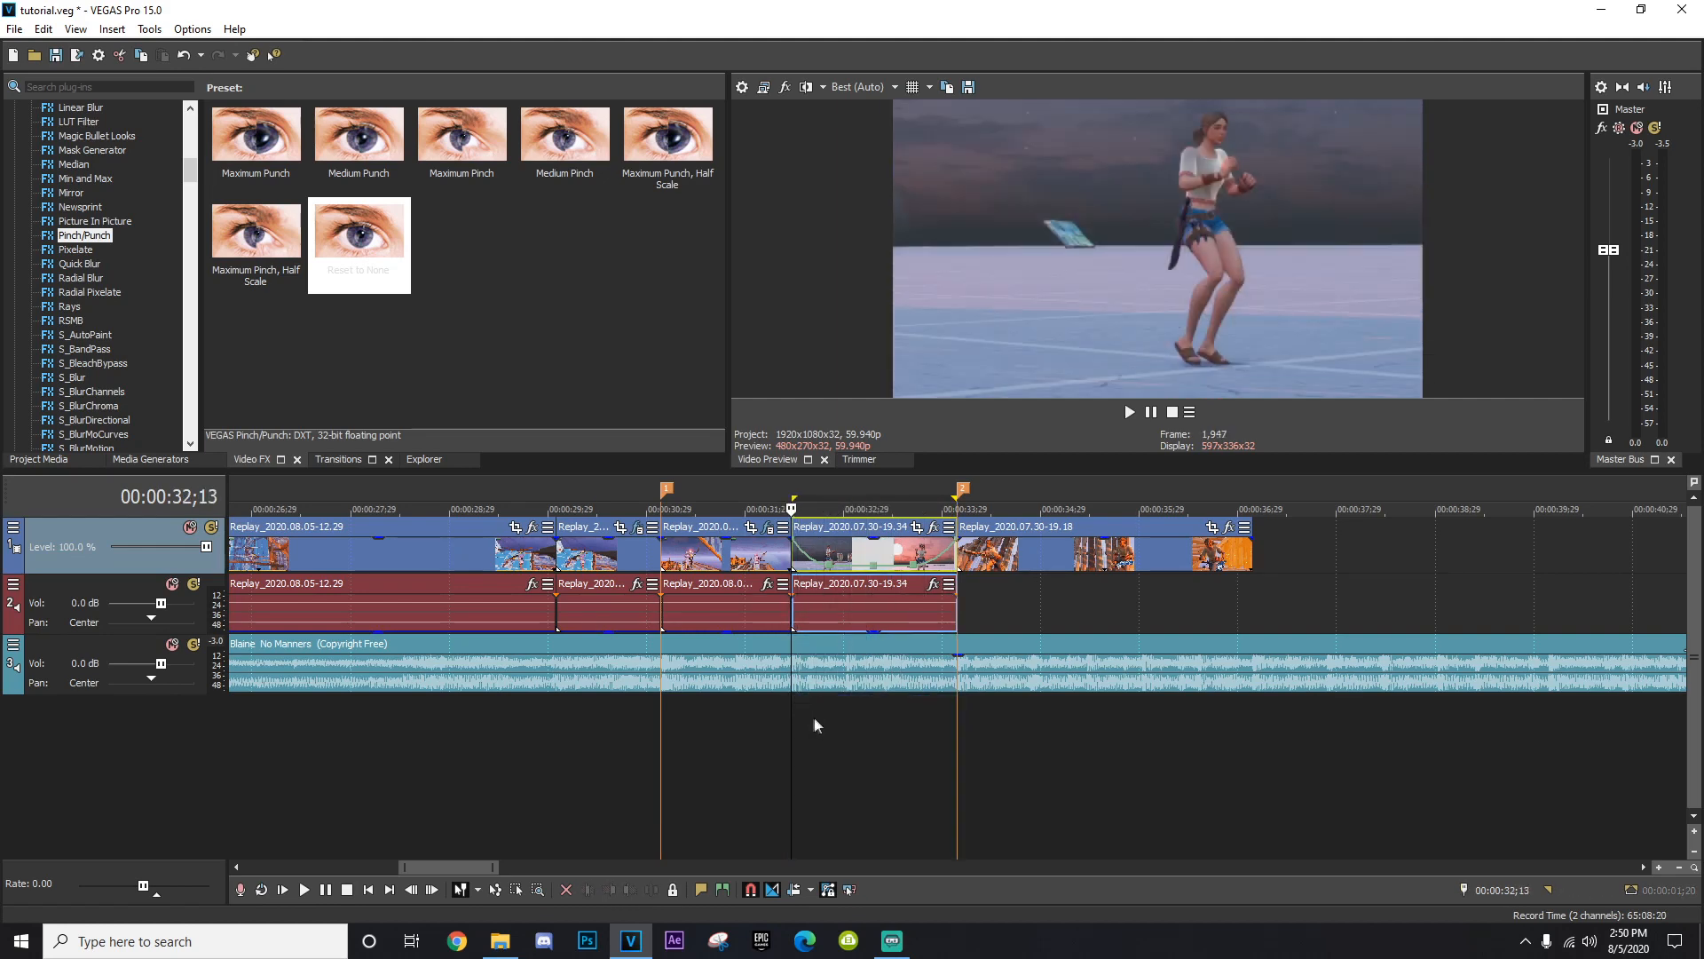
click(1129, 412)
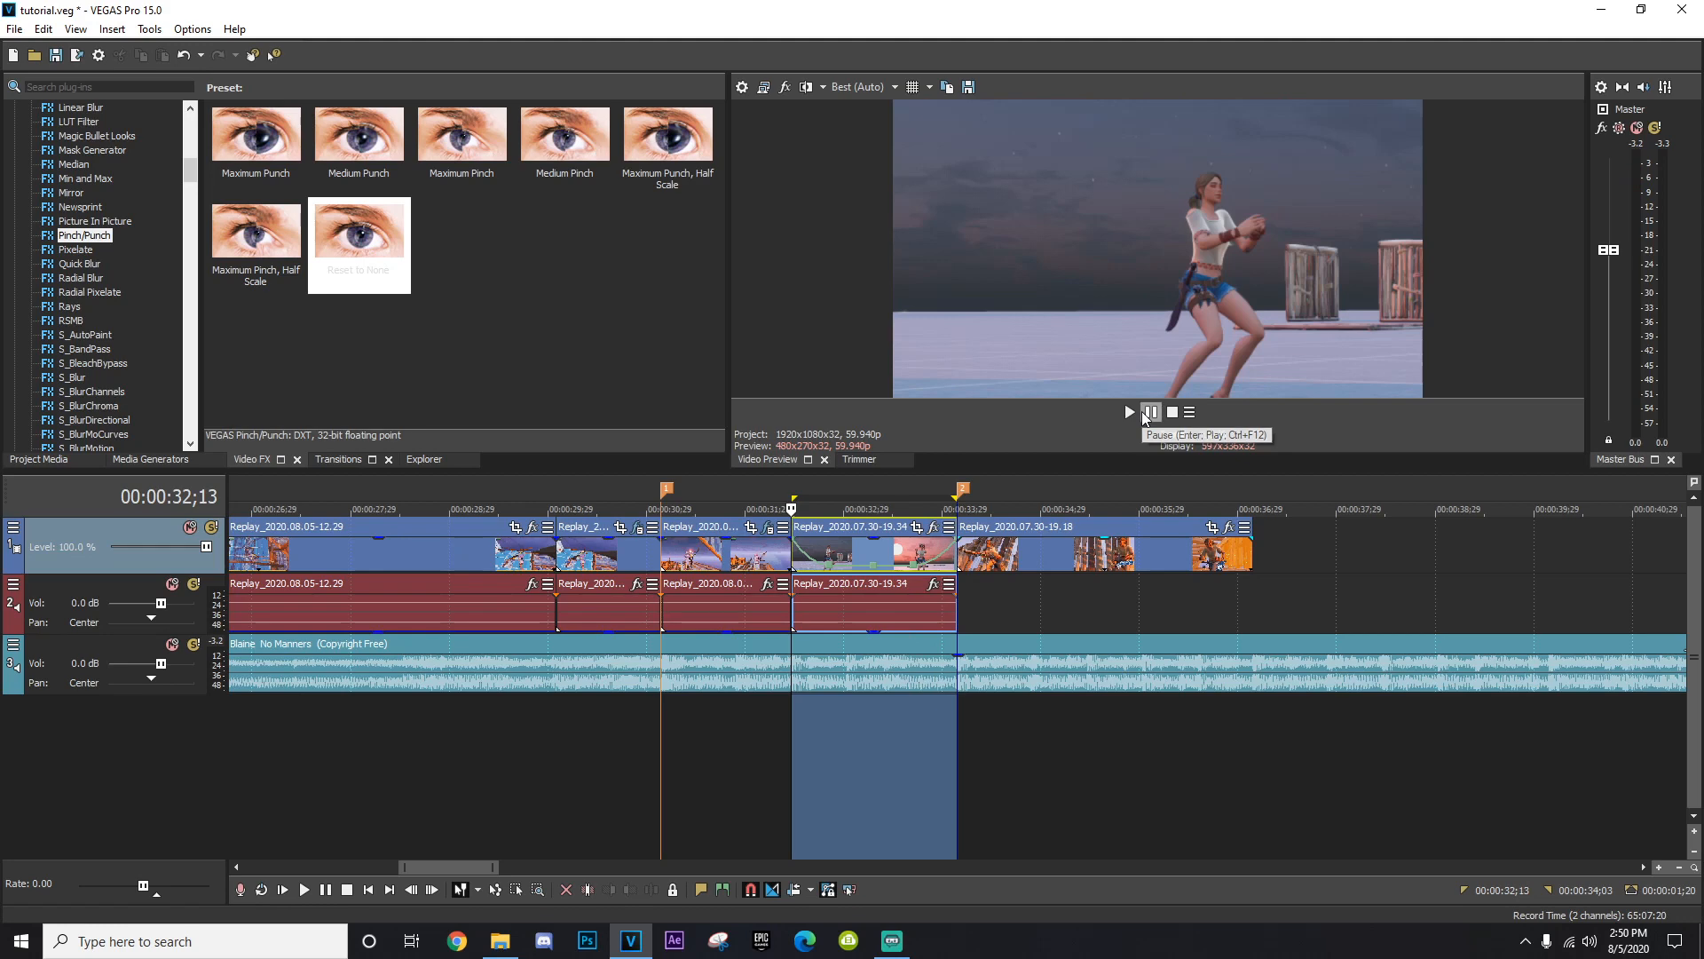
click(1150, 414)
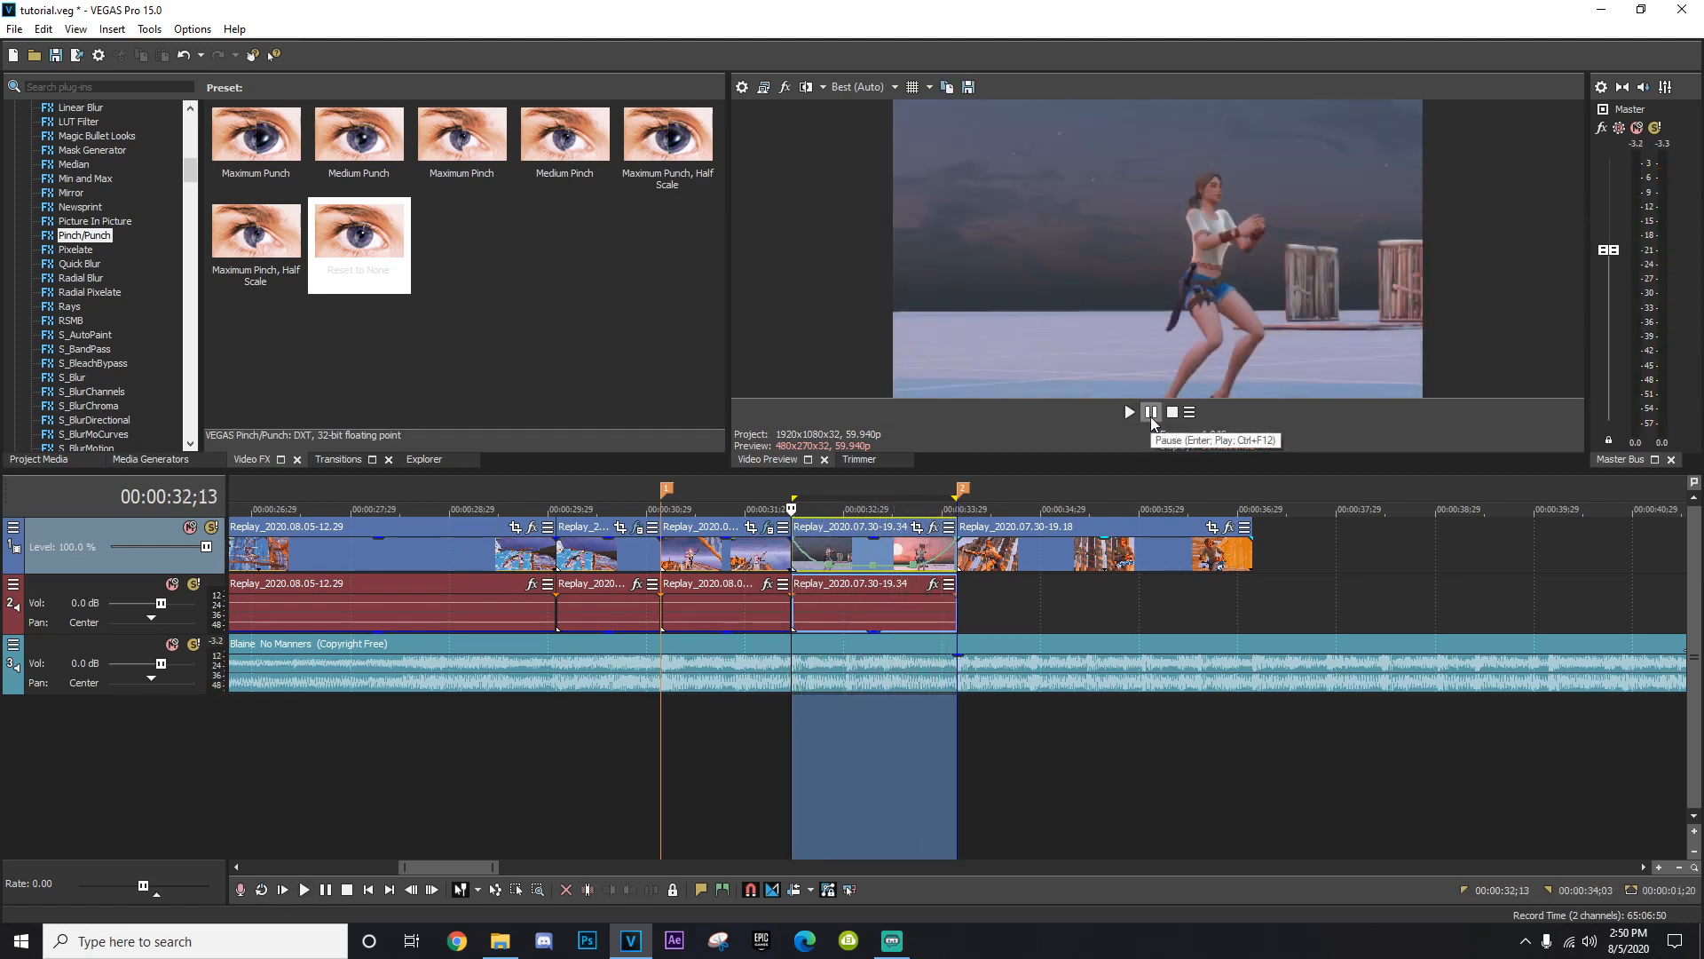
click(838, 711)
click(793, 727)
scroll(843, 687, up, 5)
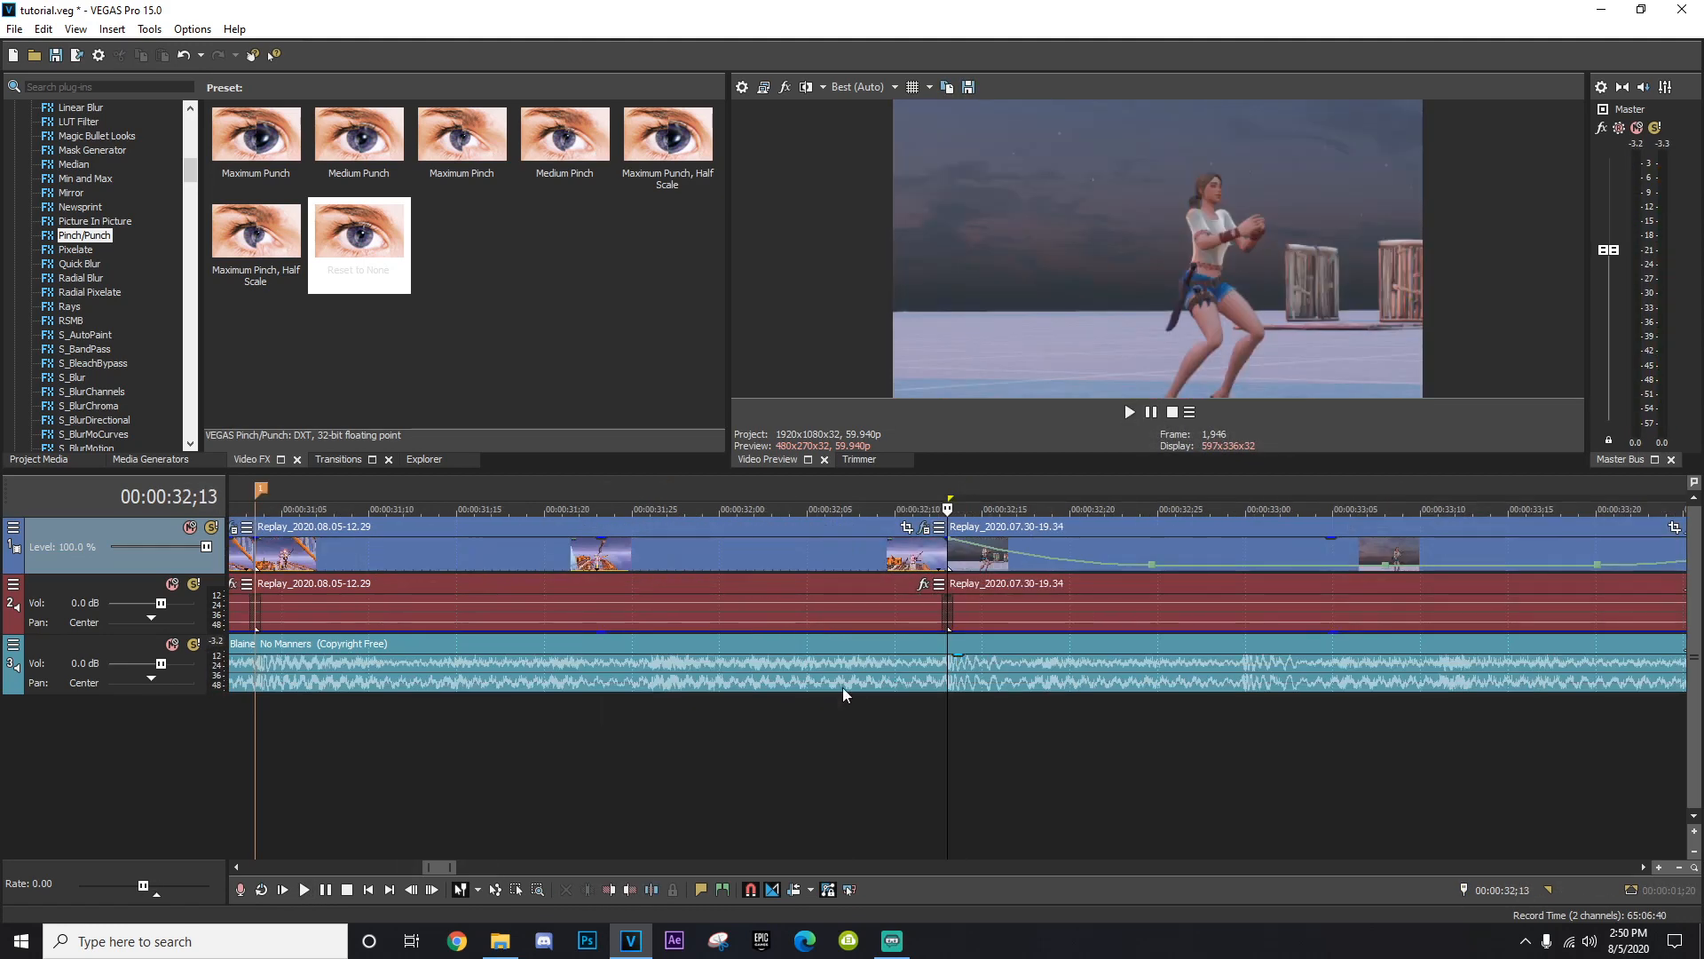
scroll(1032, 582, down, 3)
Keyframe S_BlurMoCurves Z Dist on the clip before the cut: 1.000 at 00:00:01;03 and 0.267 at 00:00:01;09.
click(904, 543)
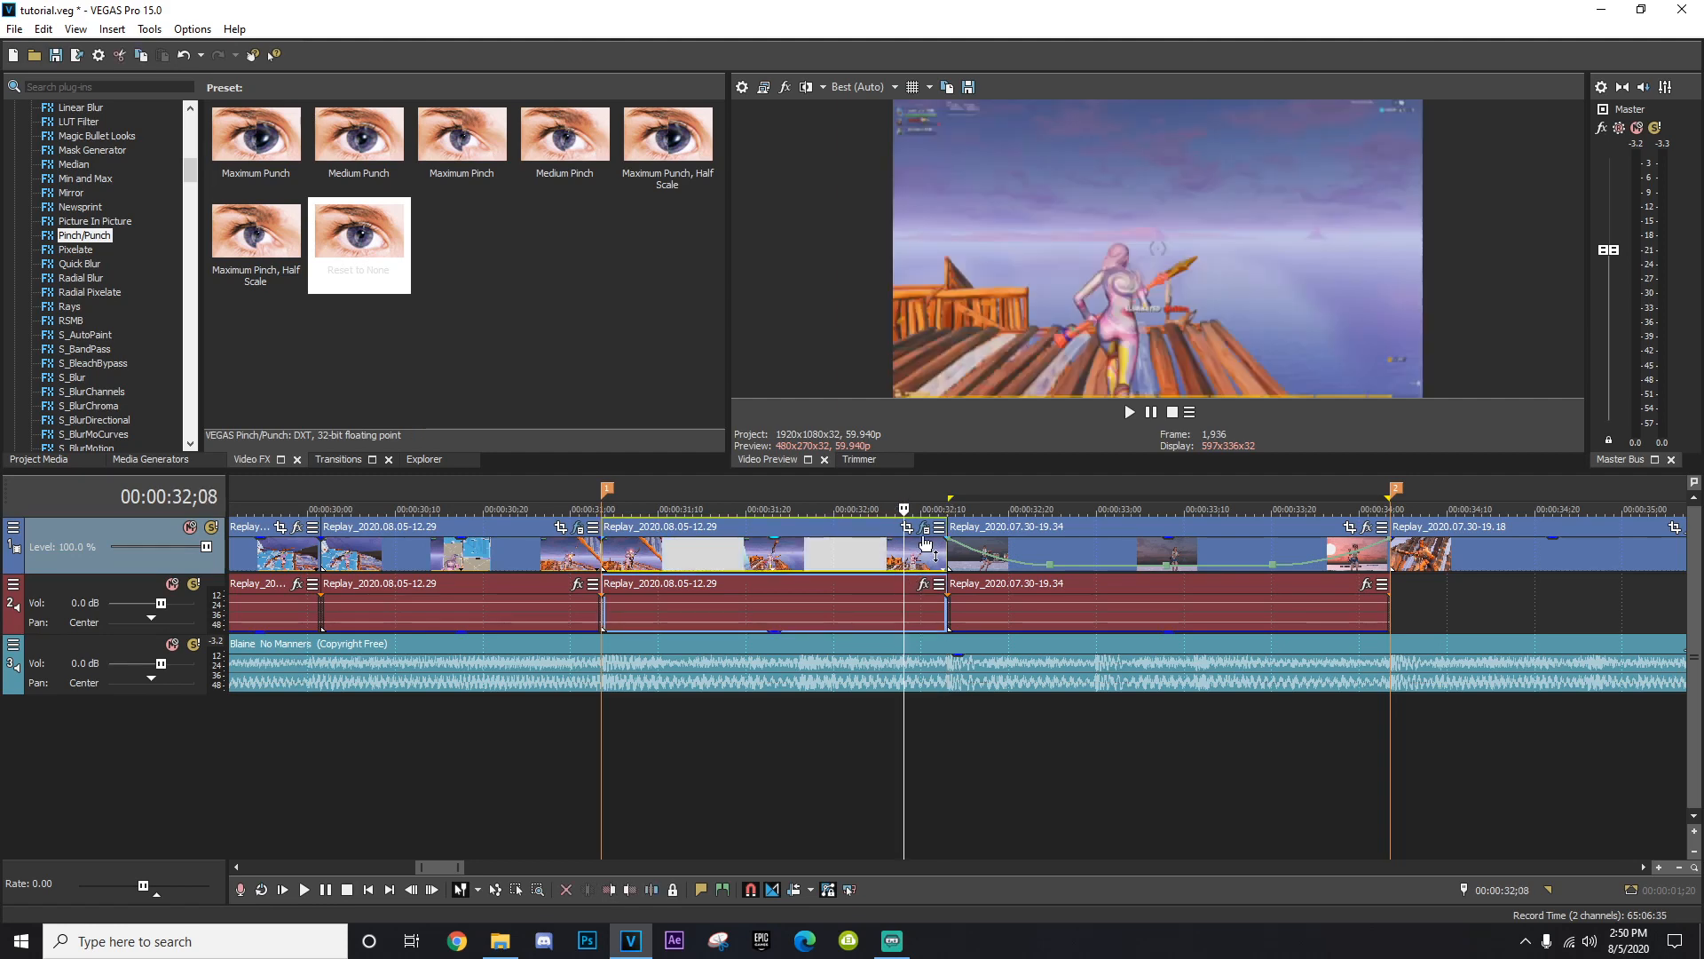
click(924, 533)
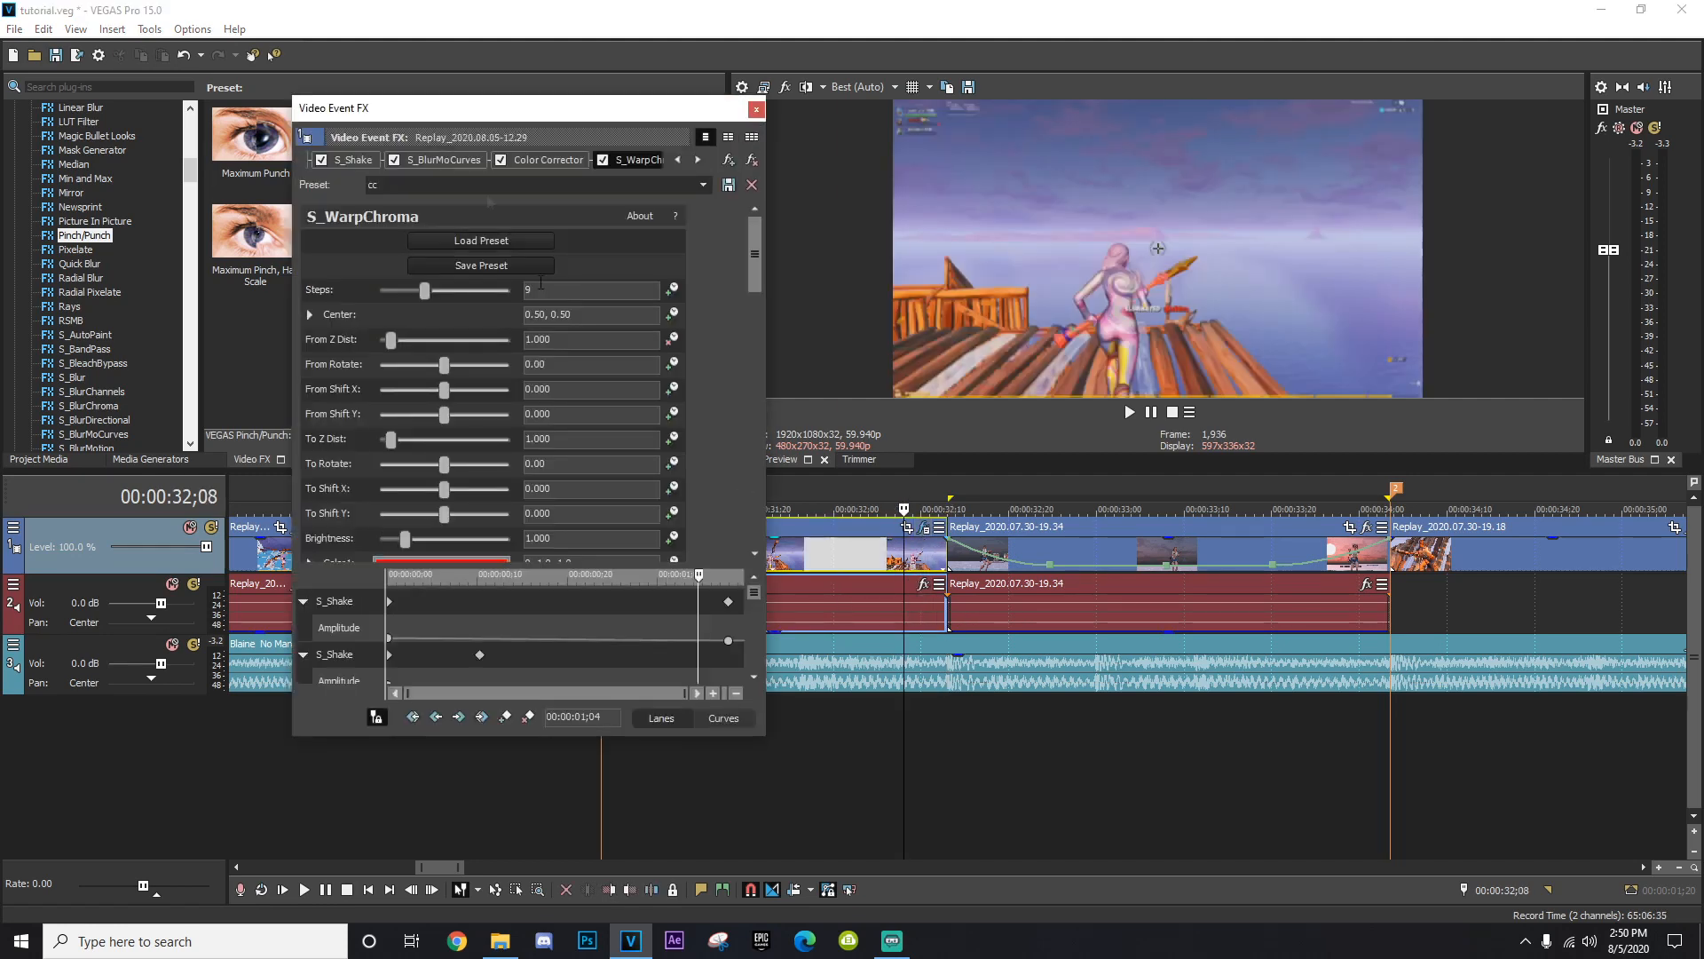
click(463, 164)
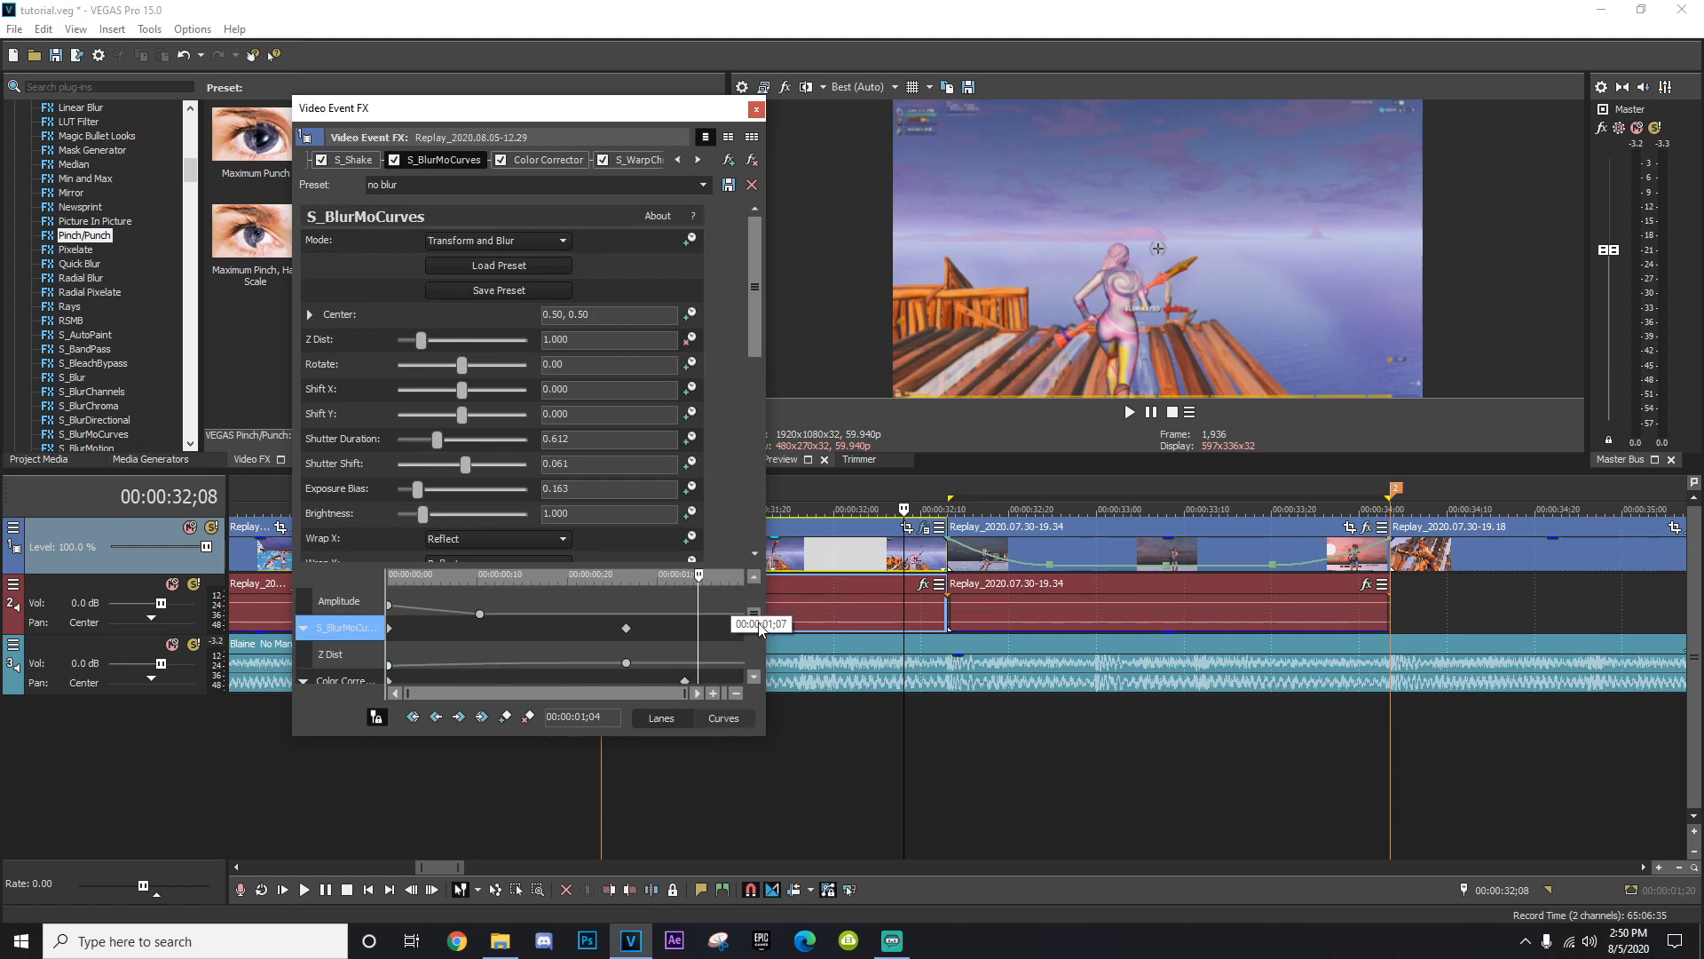
mouse_move(699, 628)
mouse_down()
mouse_move(672, 628)
mouse_move(690, 629)
mouse_up()
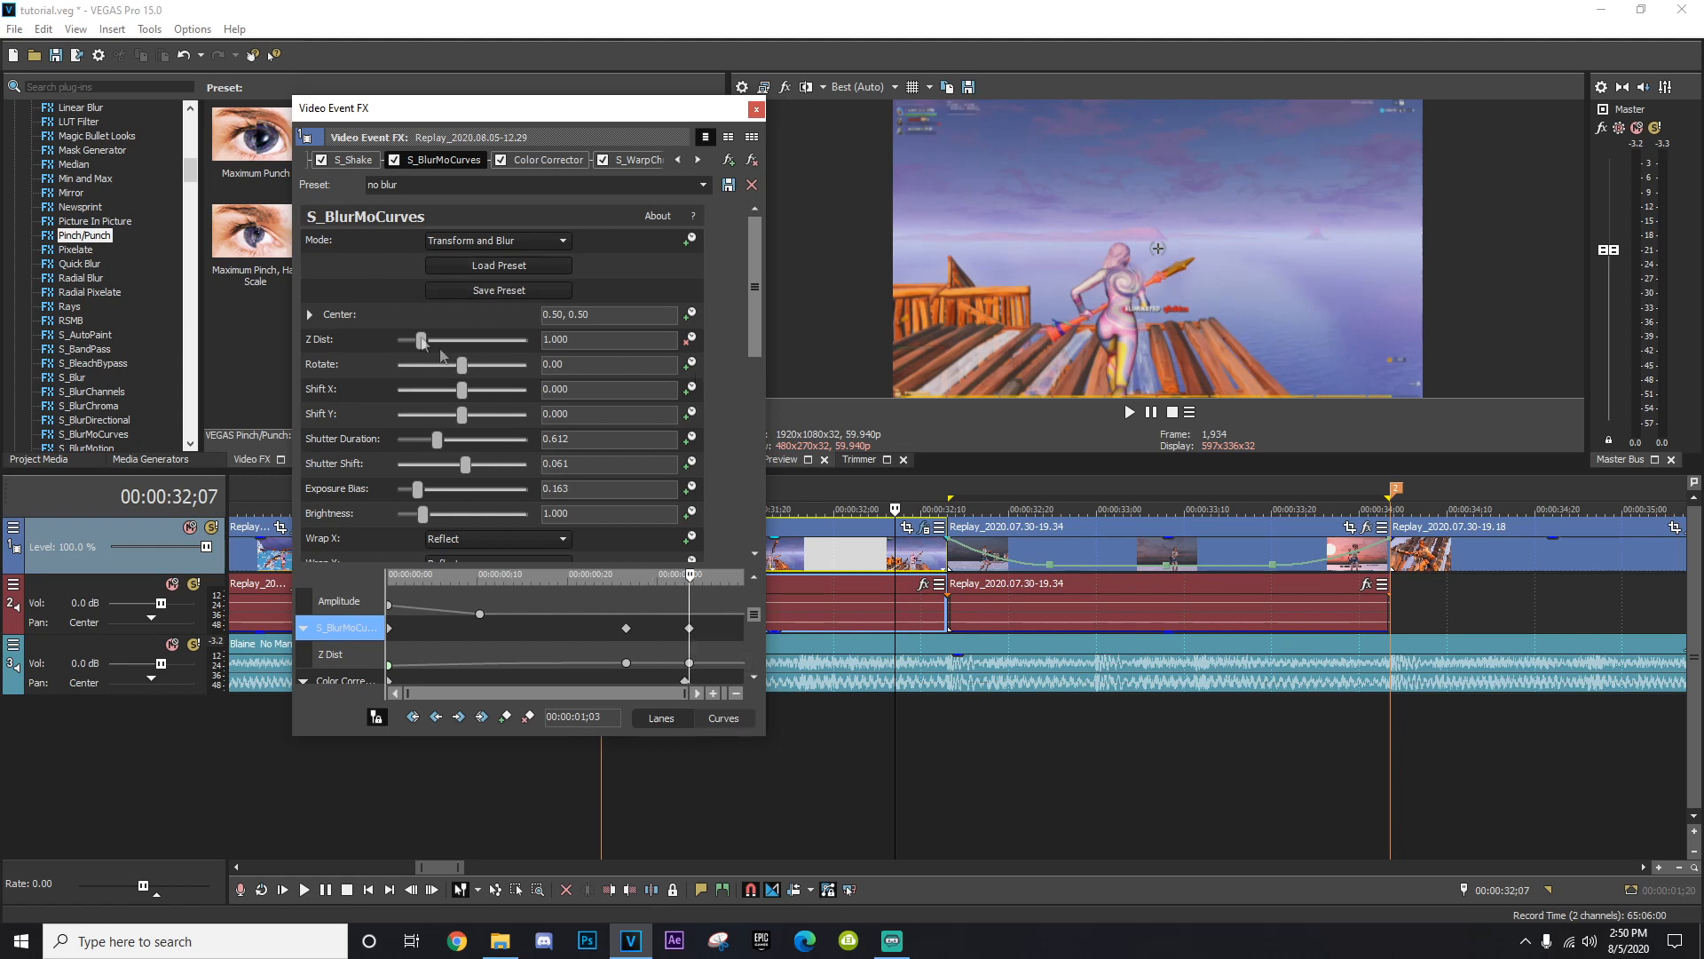
click(743, 646)
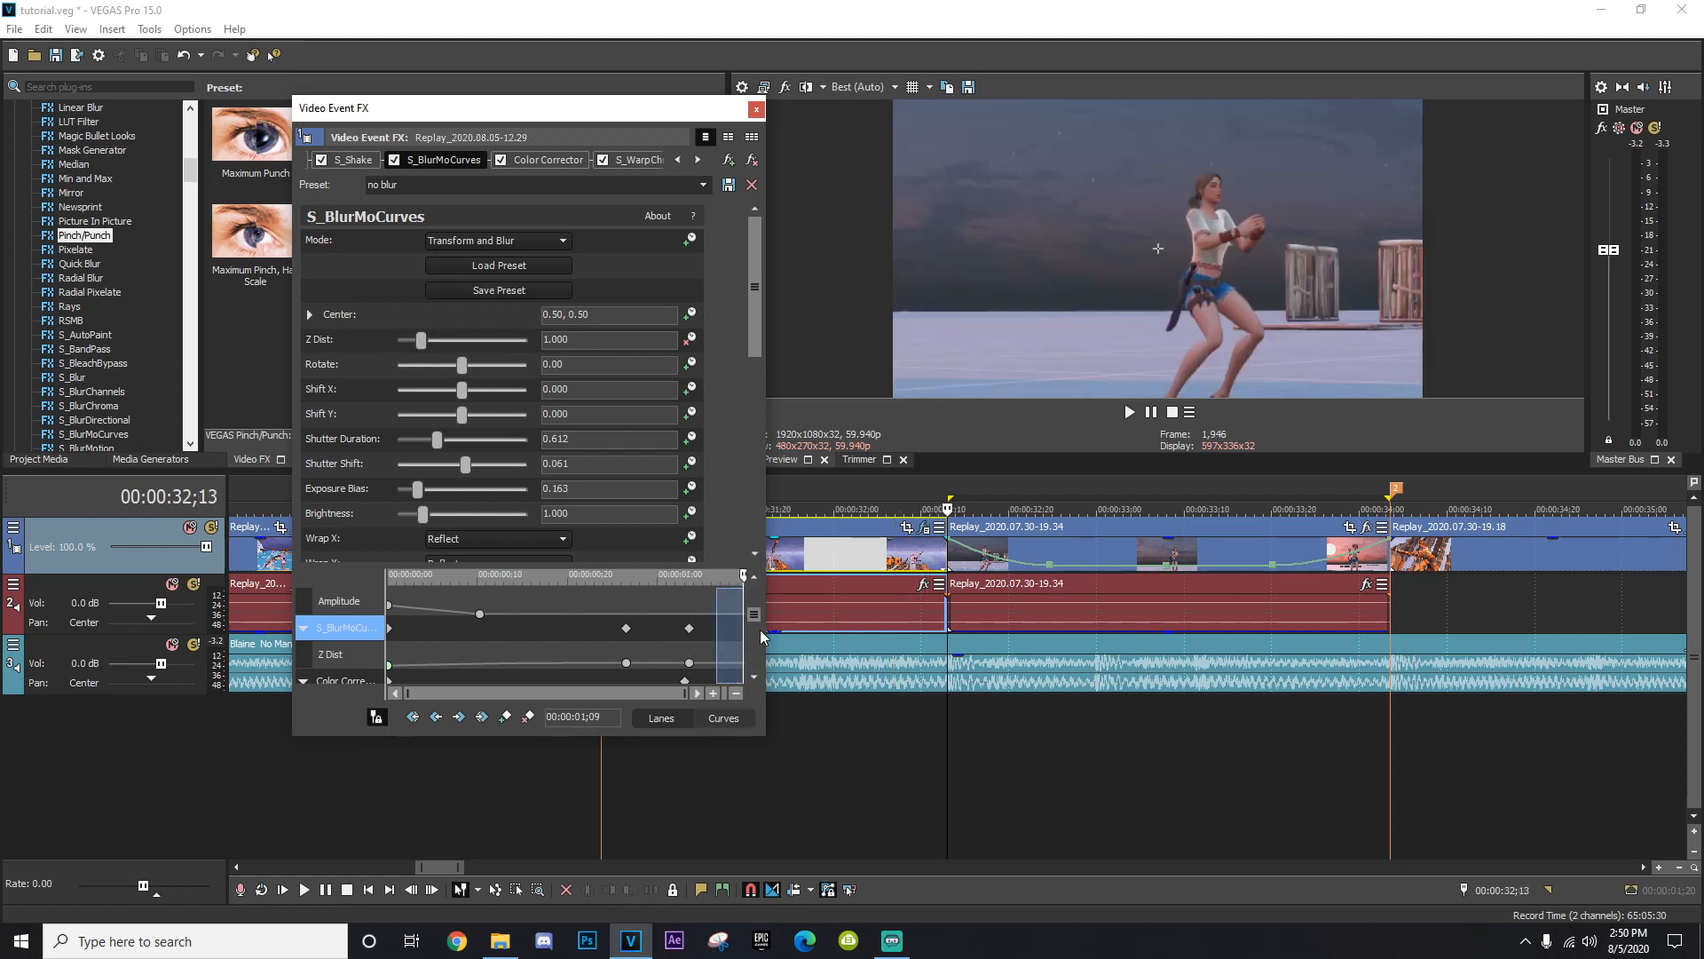
drag(420, 340, 403, 347)
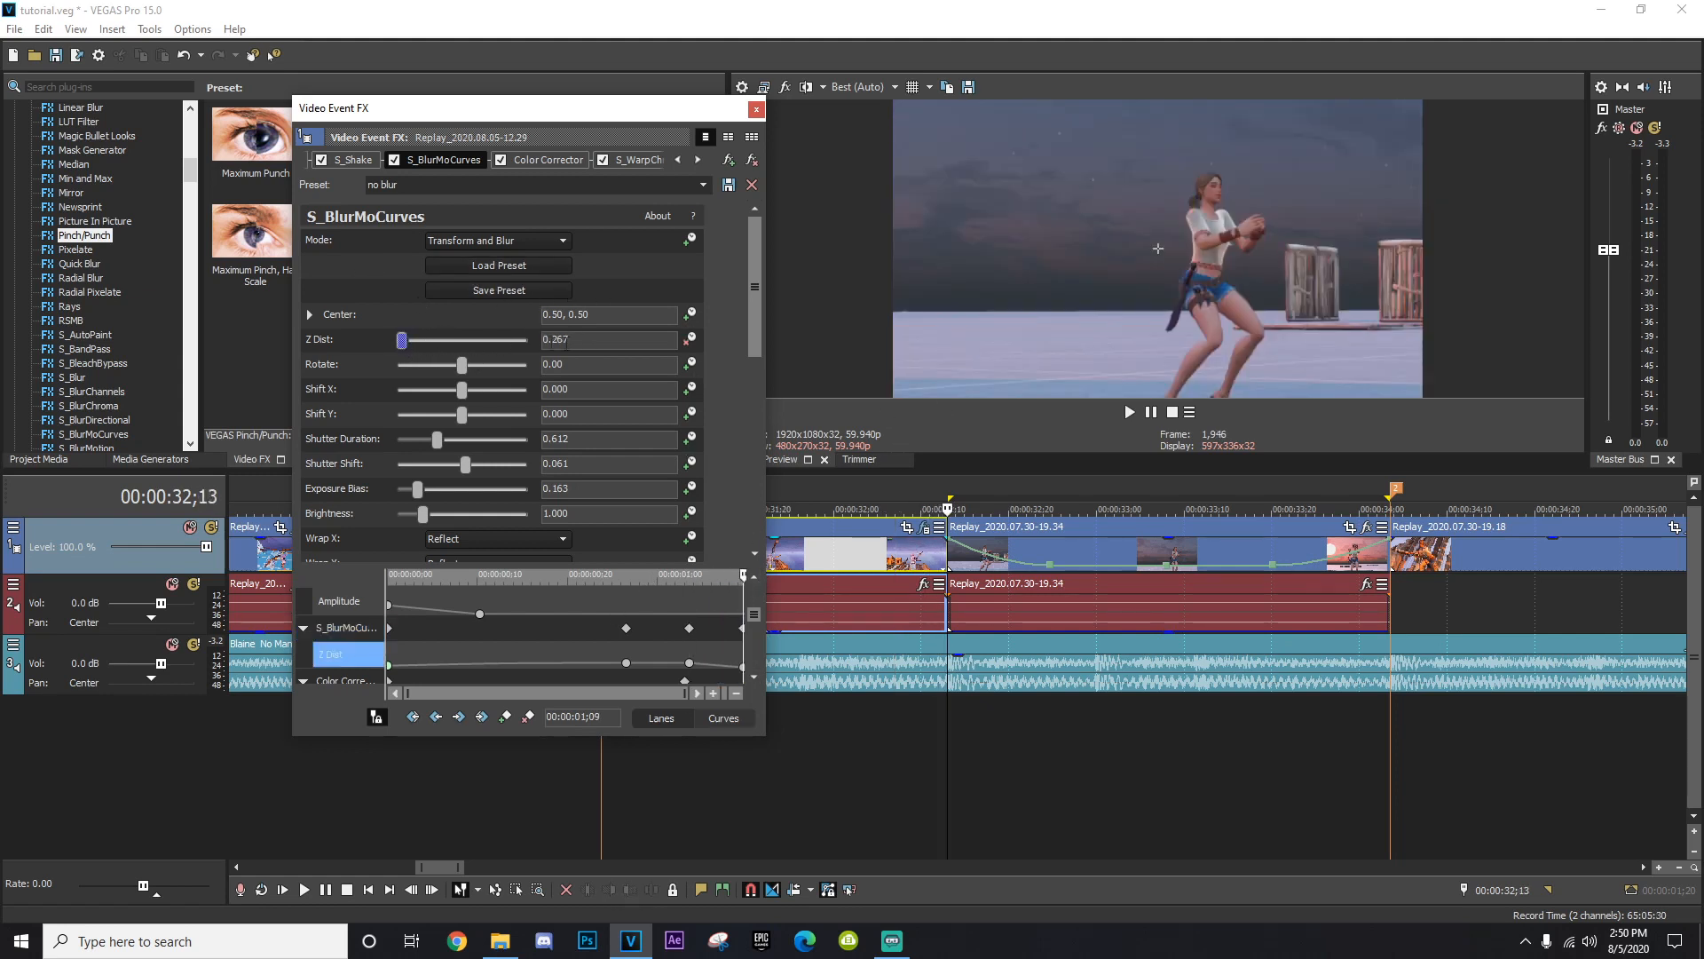
Change the fade curves of the Z Dist keyframes at 00:00:01;03 and 00:00:01;09 and close the effects window.
right_click(689, 663)
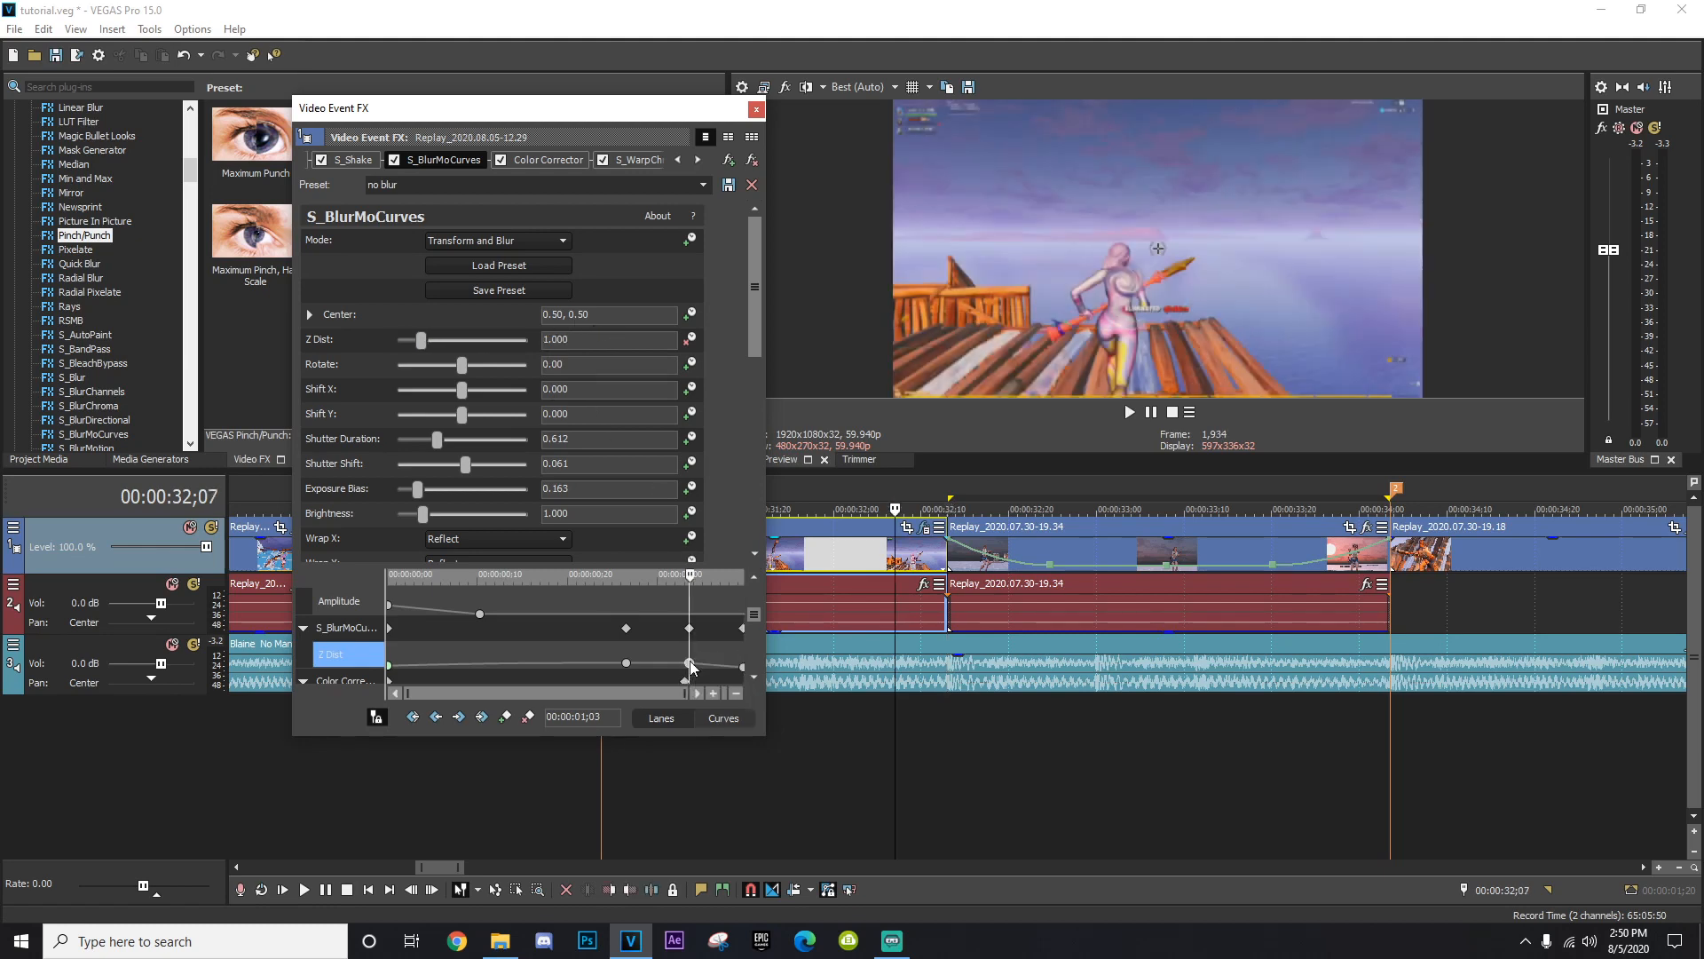
click(741, 564)
click(743, 667)
right_click(744, 667)
click(781, 551)
click(756, 109)
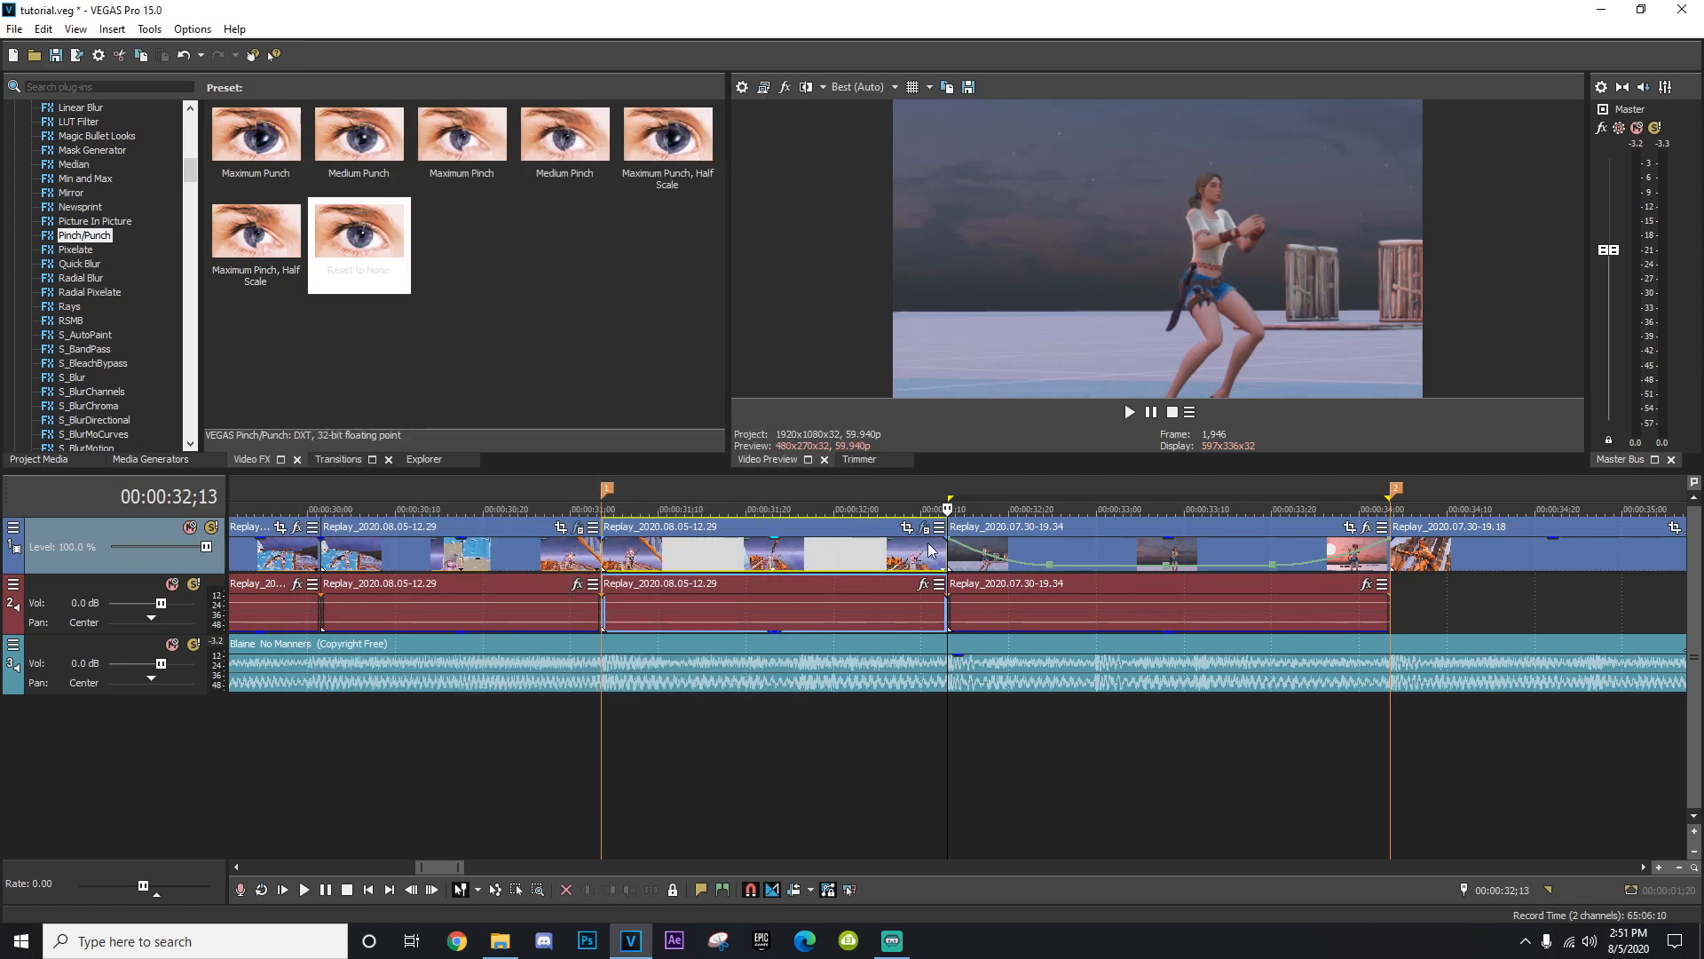
Step frame by frame through the end of the first clip to examine the zoom into the cut.
click(912, 557)
key(Right)
key(Right)
key(Right)
key(Right)
key(Right)
key(Right)
key(Right)
Apply the S_BlurMoCurves "no blur" preset to Replay_2020.07.30-19.34, set Z Dist to 1.300 and enable its animation.
click(950, 559)
scroll(140, 263, down, 15)
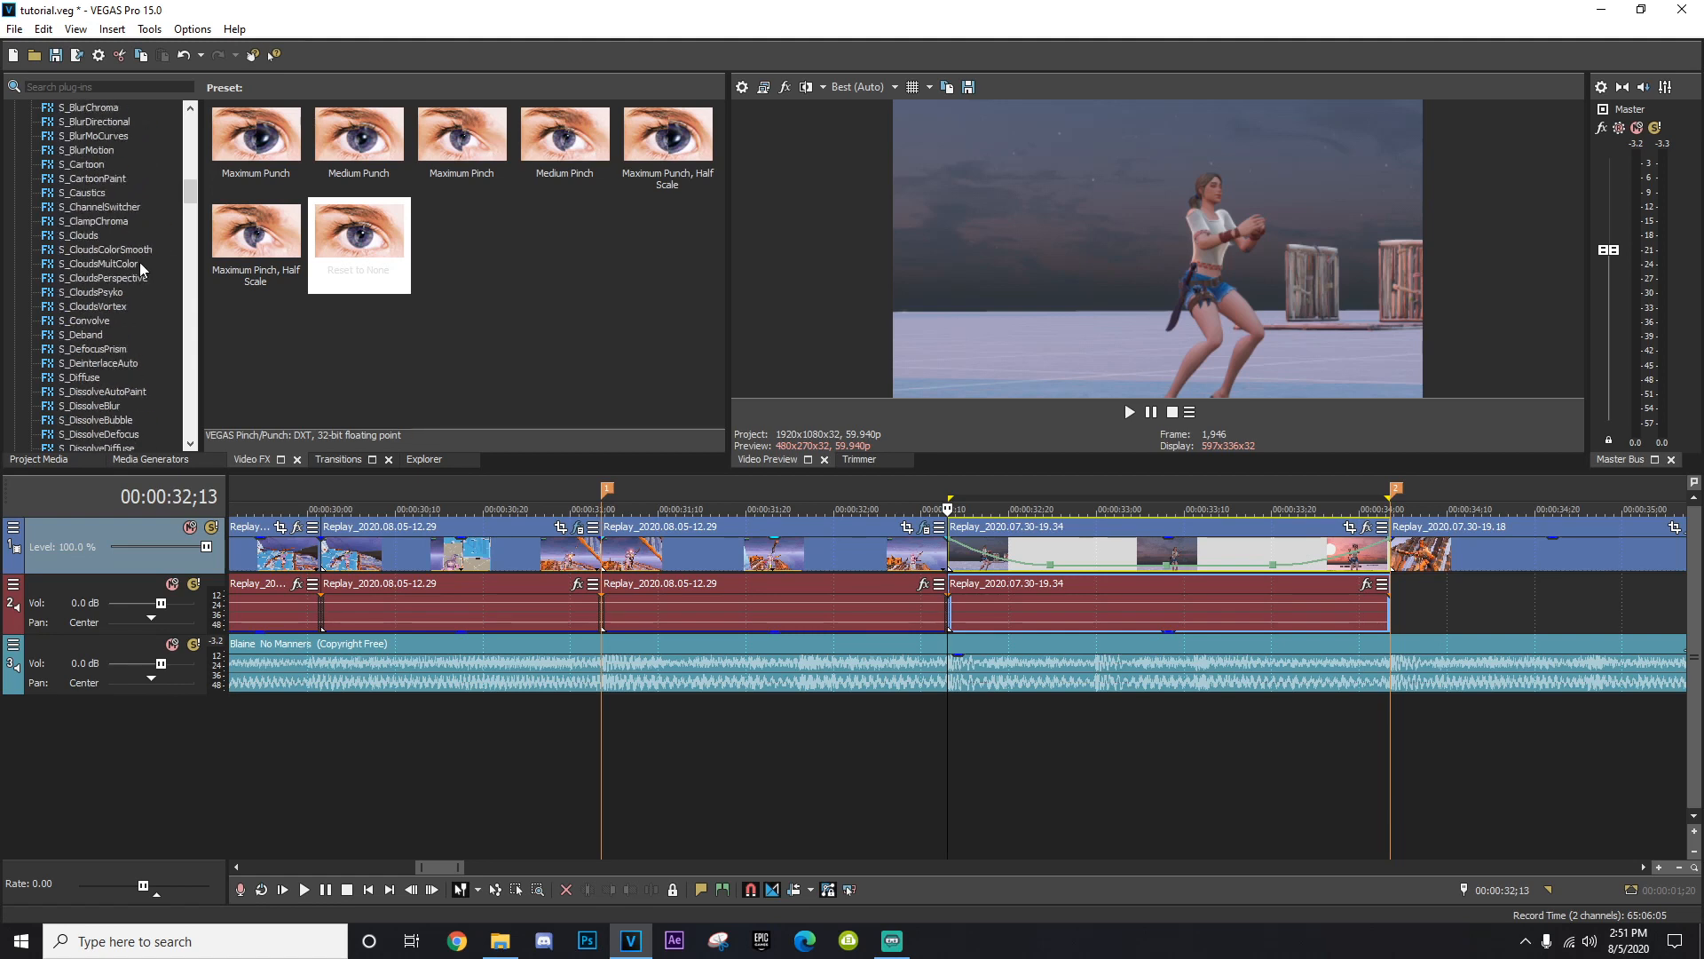
scroll(128, 274, up, 15)
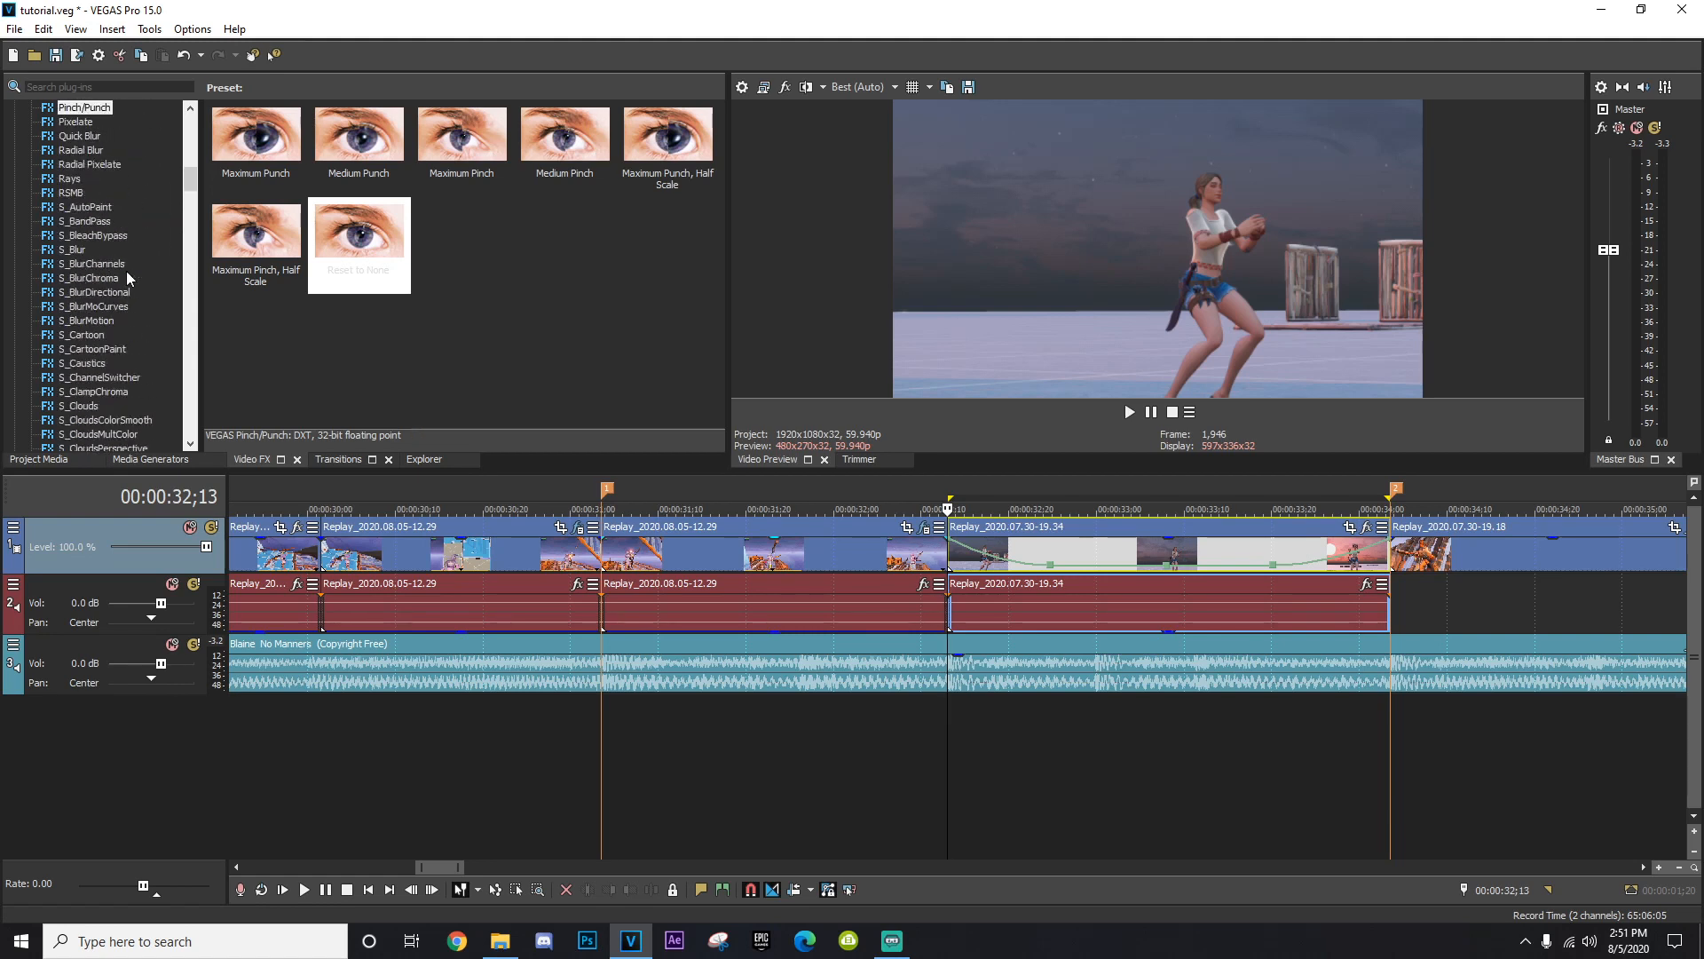
click(105, 307)
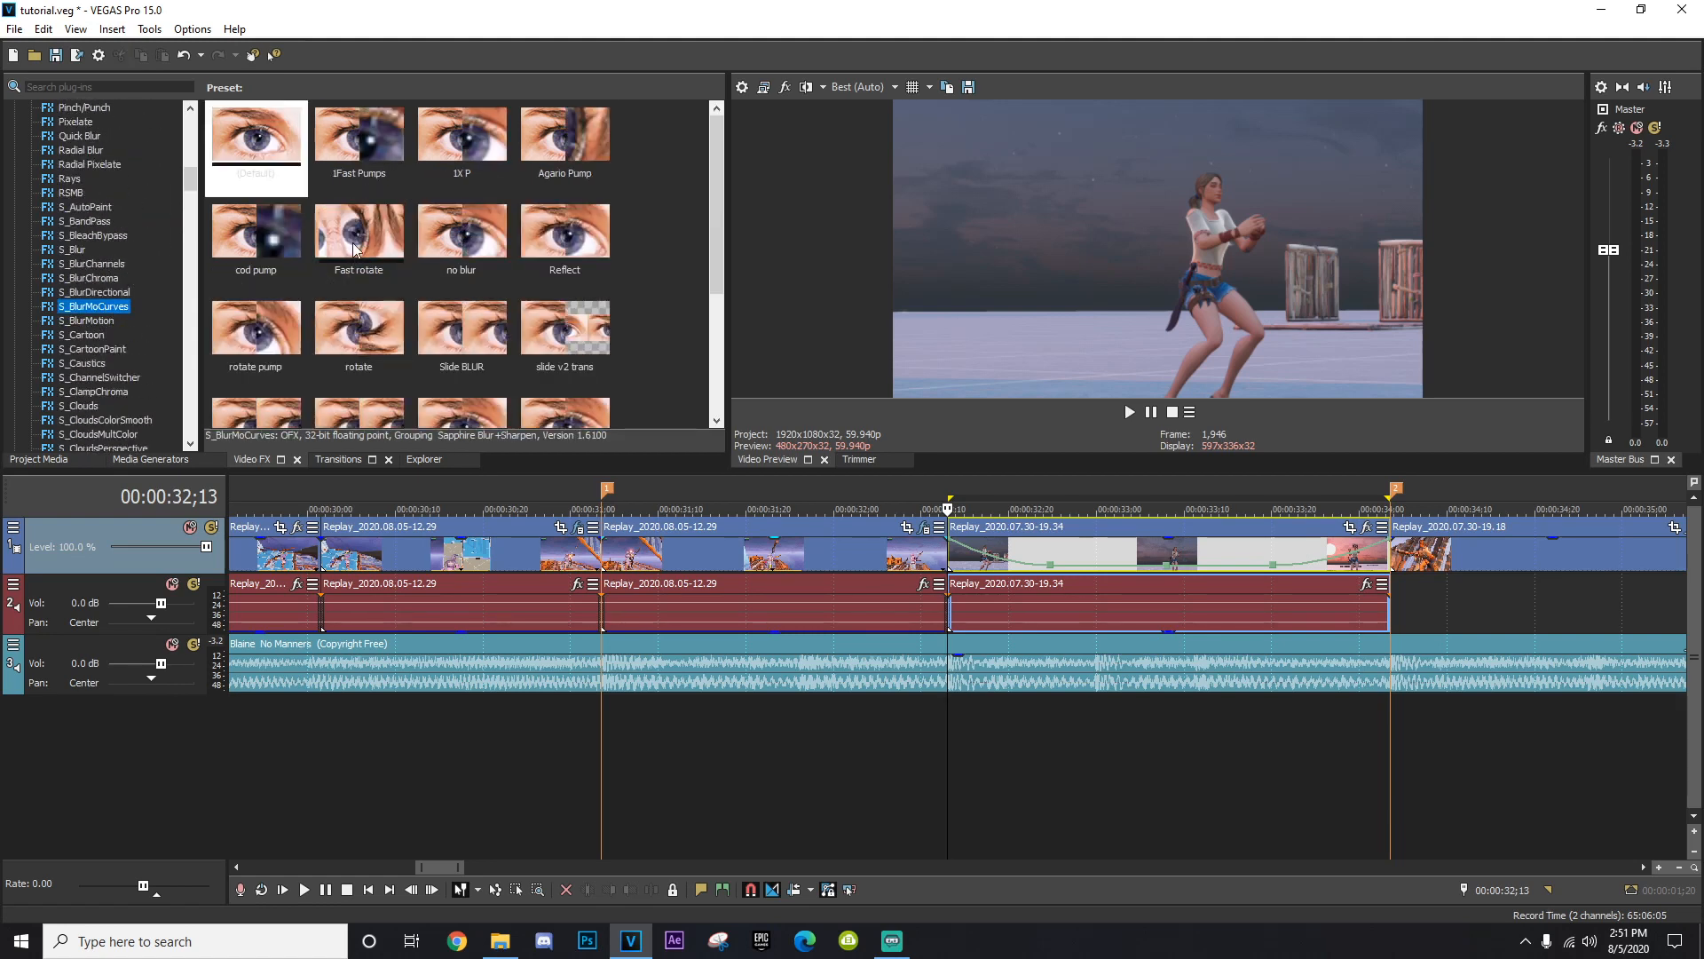
drag(460, 241, 465, 258)
drag(1016, 561, 1017, 562)
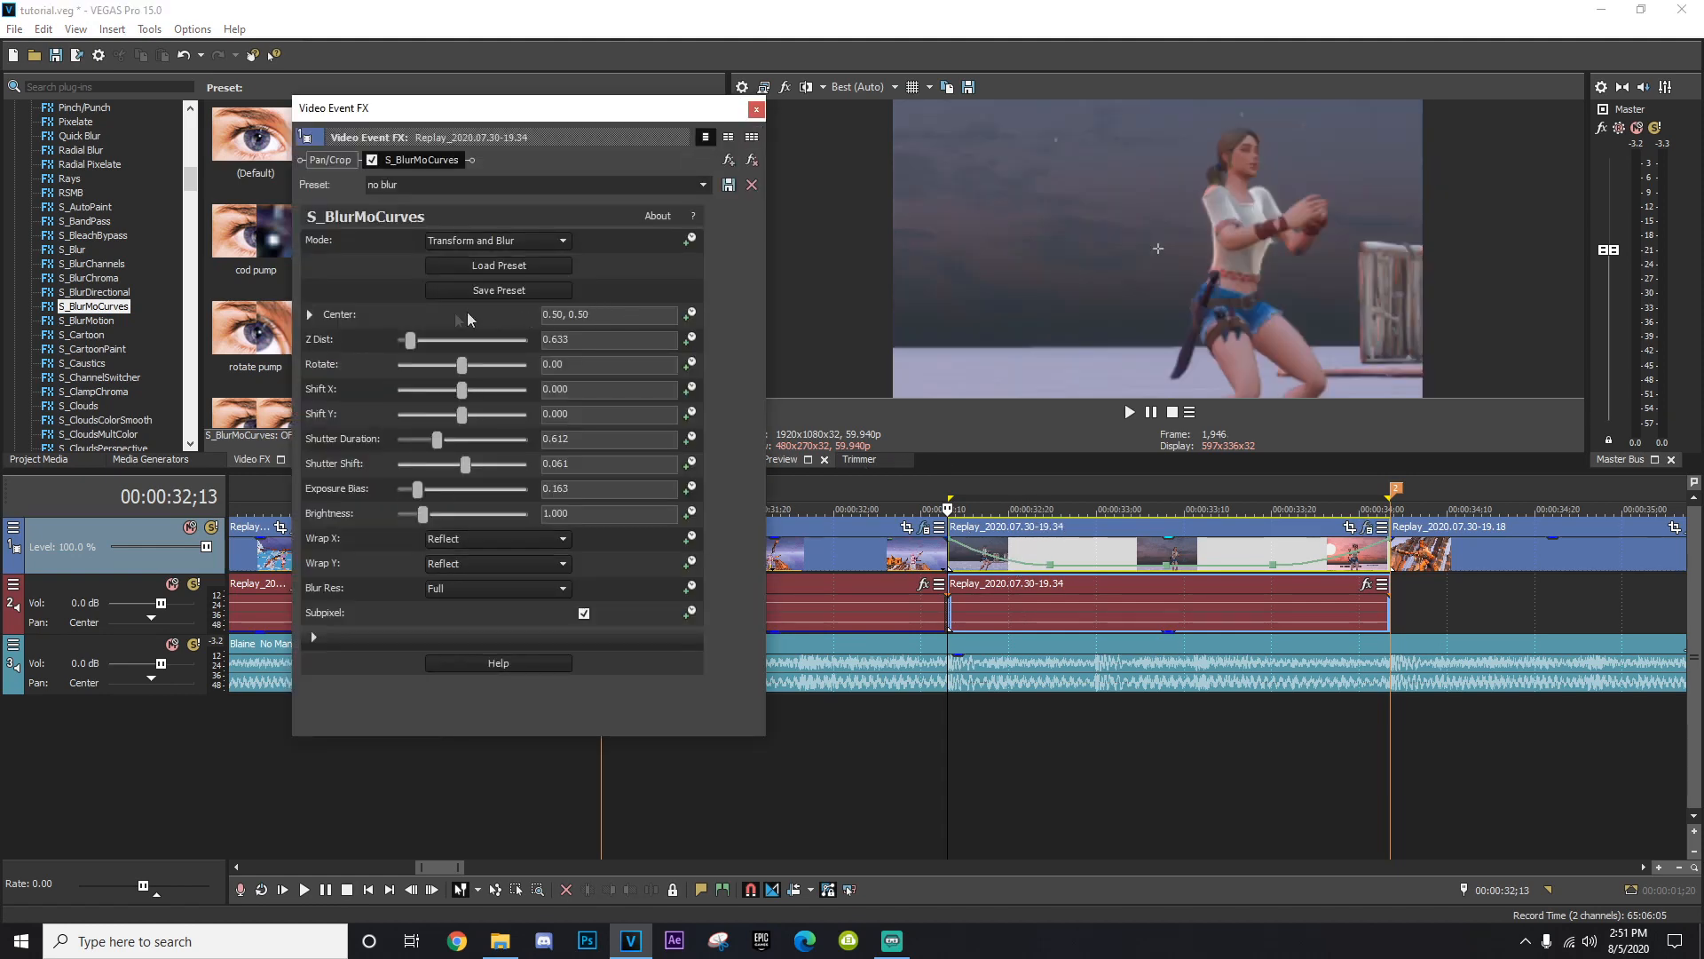
drag(415, 344, 432, 348)
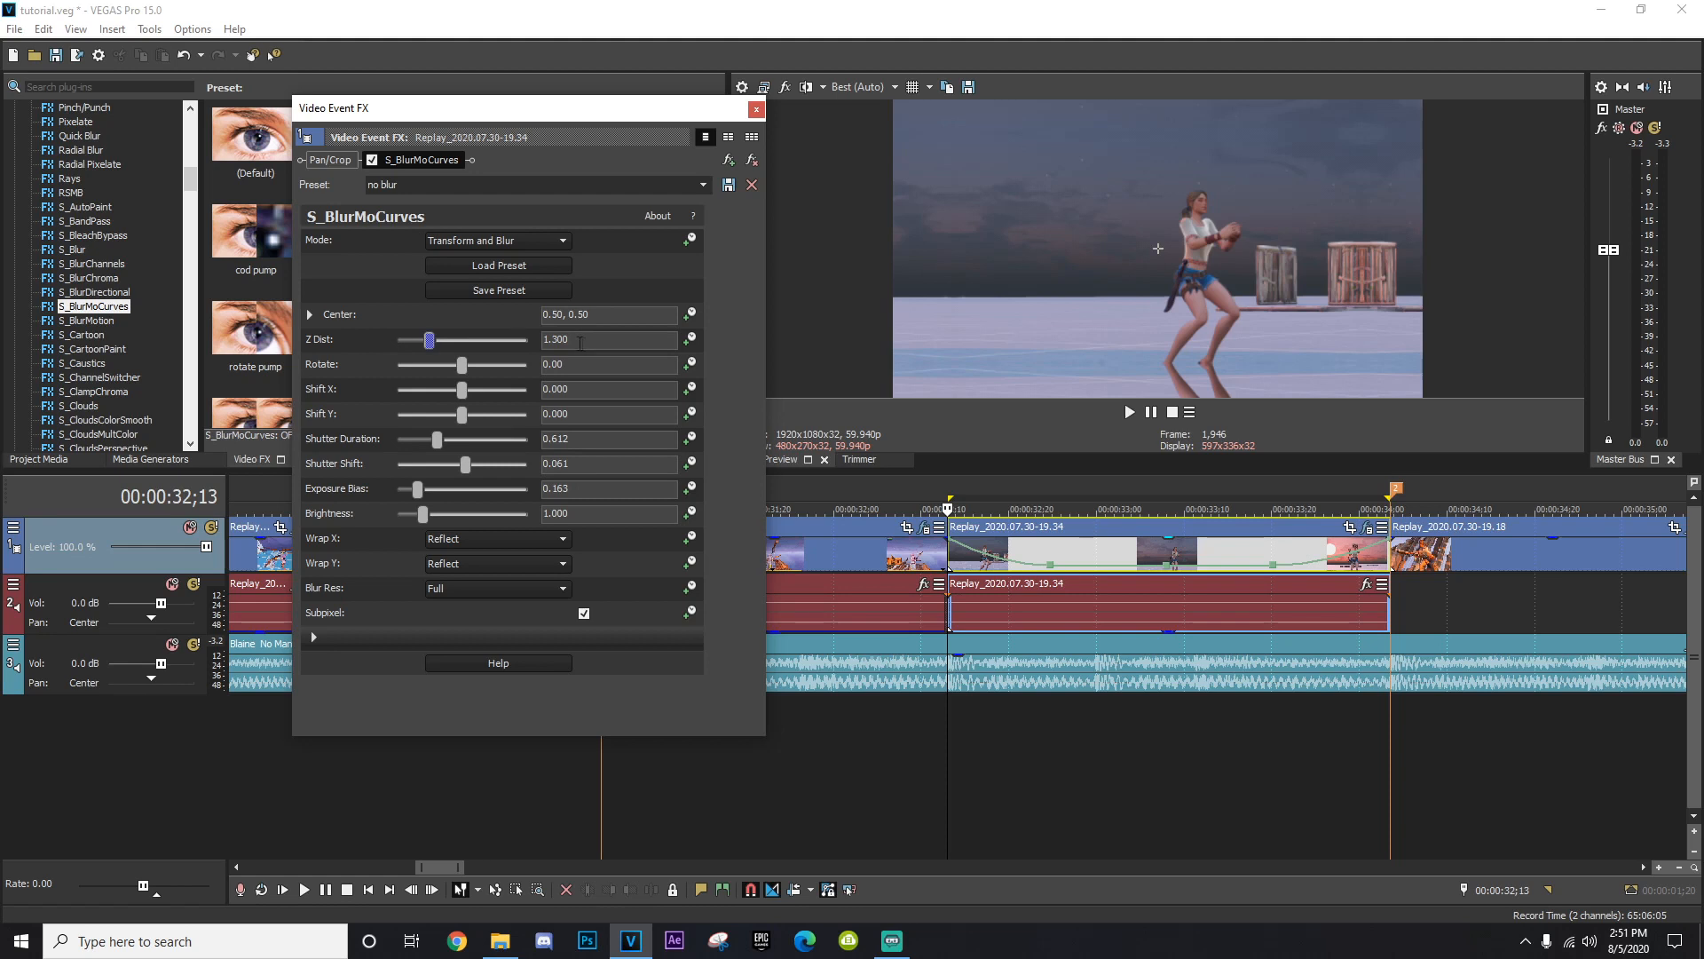
click(689, 340)
Keyframe Z Dist to 1.000 at 00:00:00;09 and set the starting keyframe's curve to Fast Fade.
click(1030, 561)
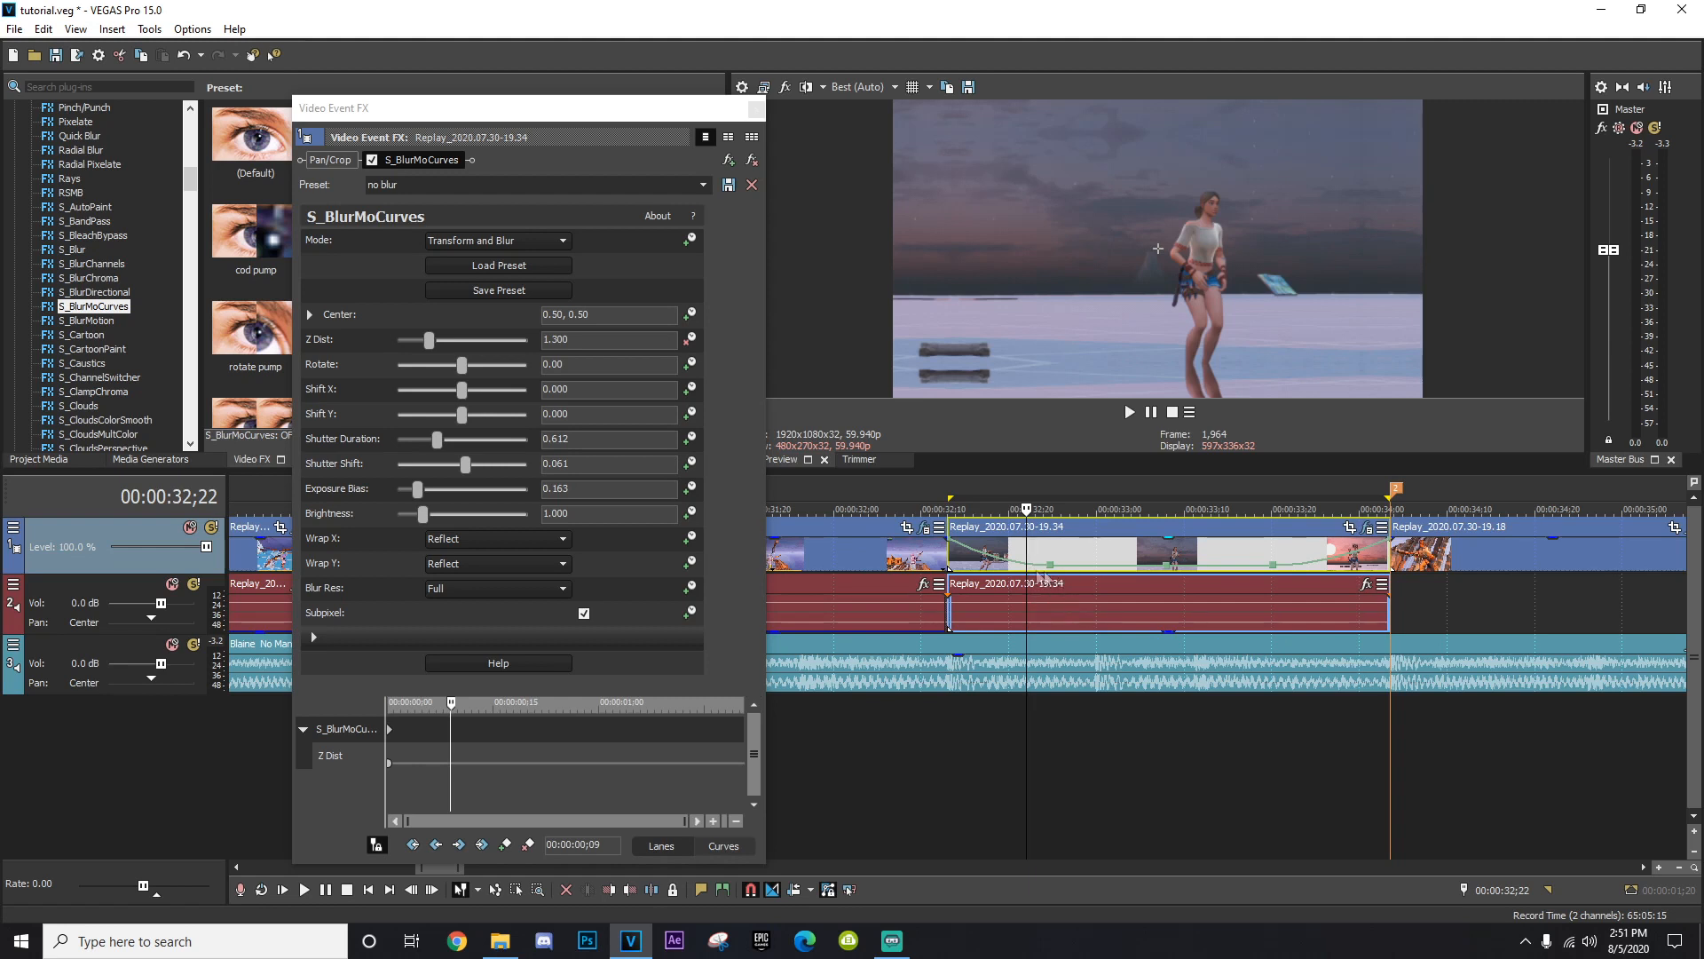
double_click(429, 343)
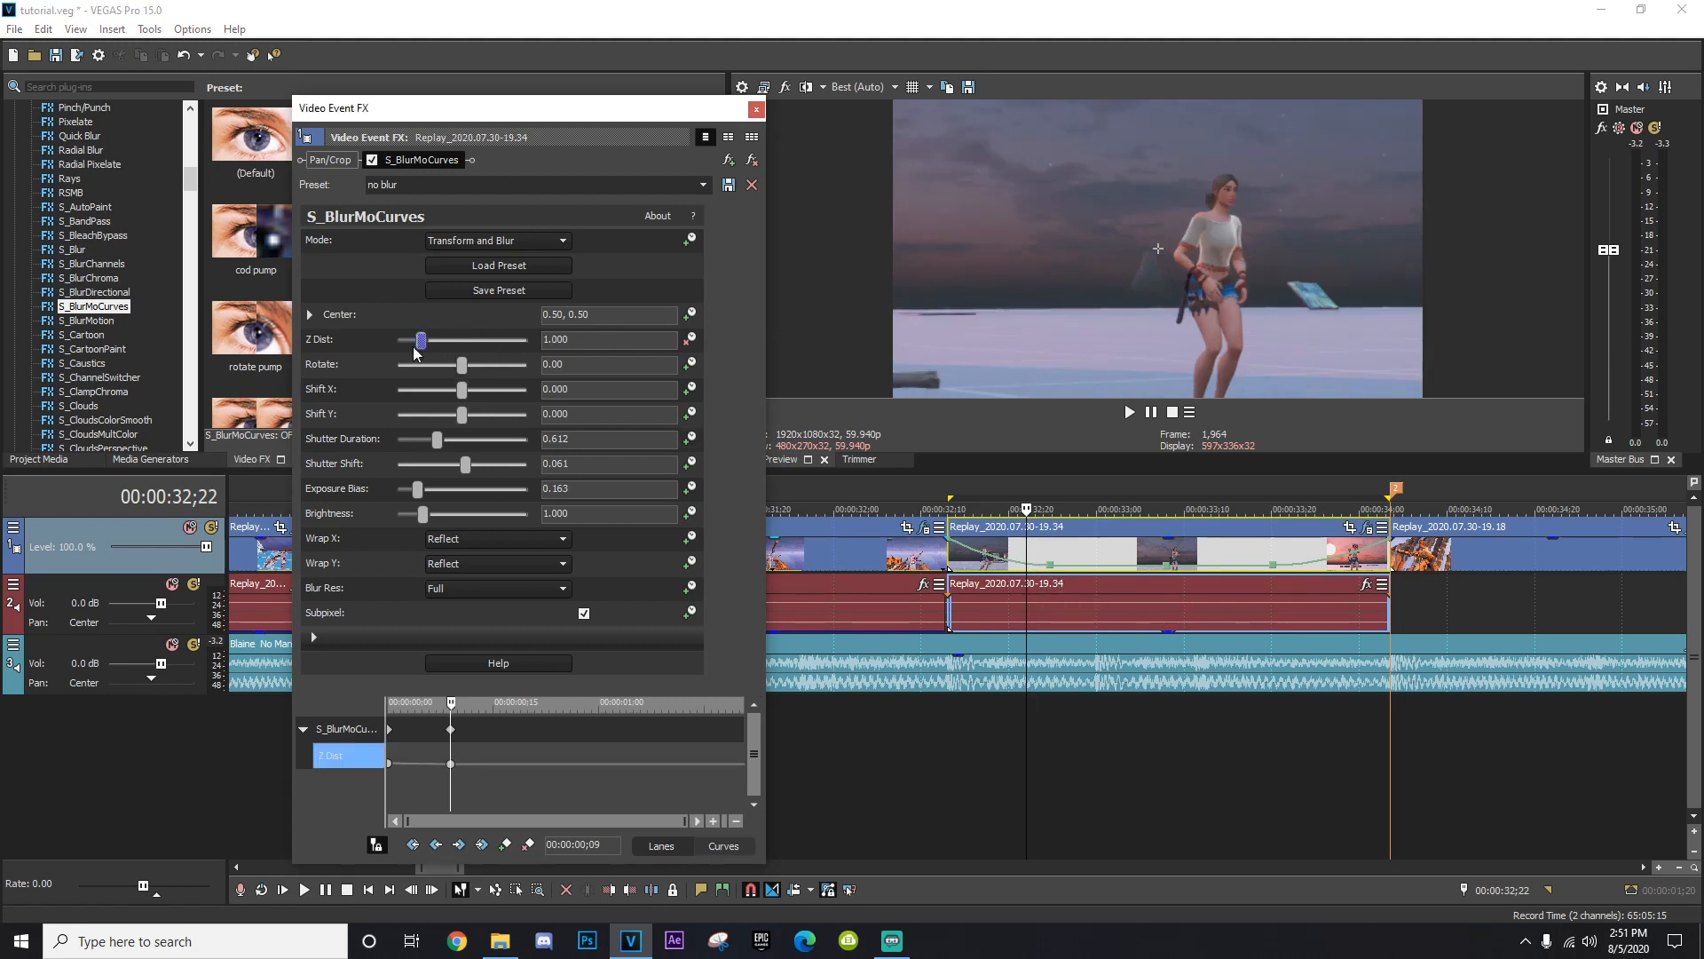
click(388, 765)
right_click(389, 765)
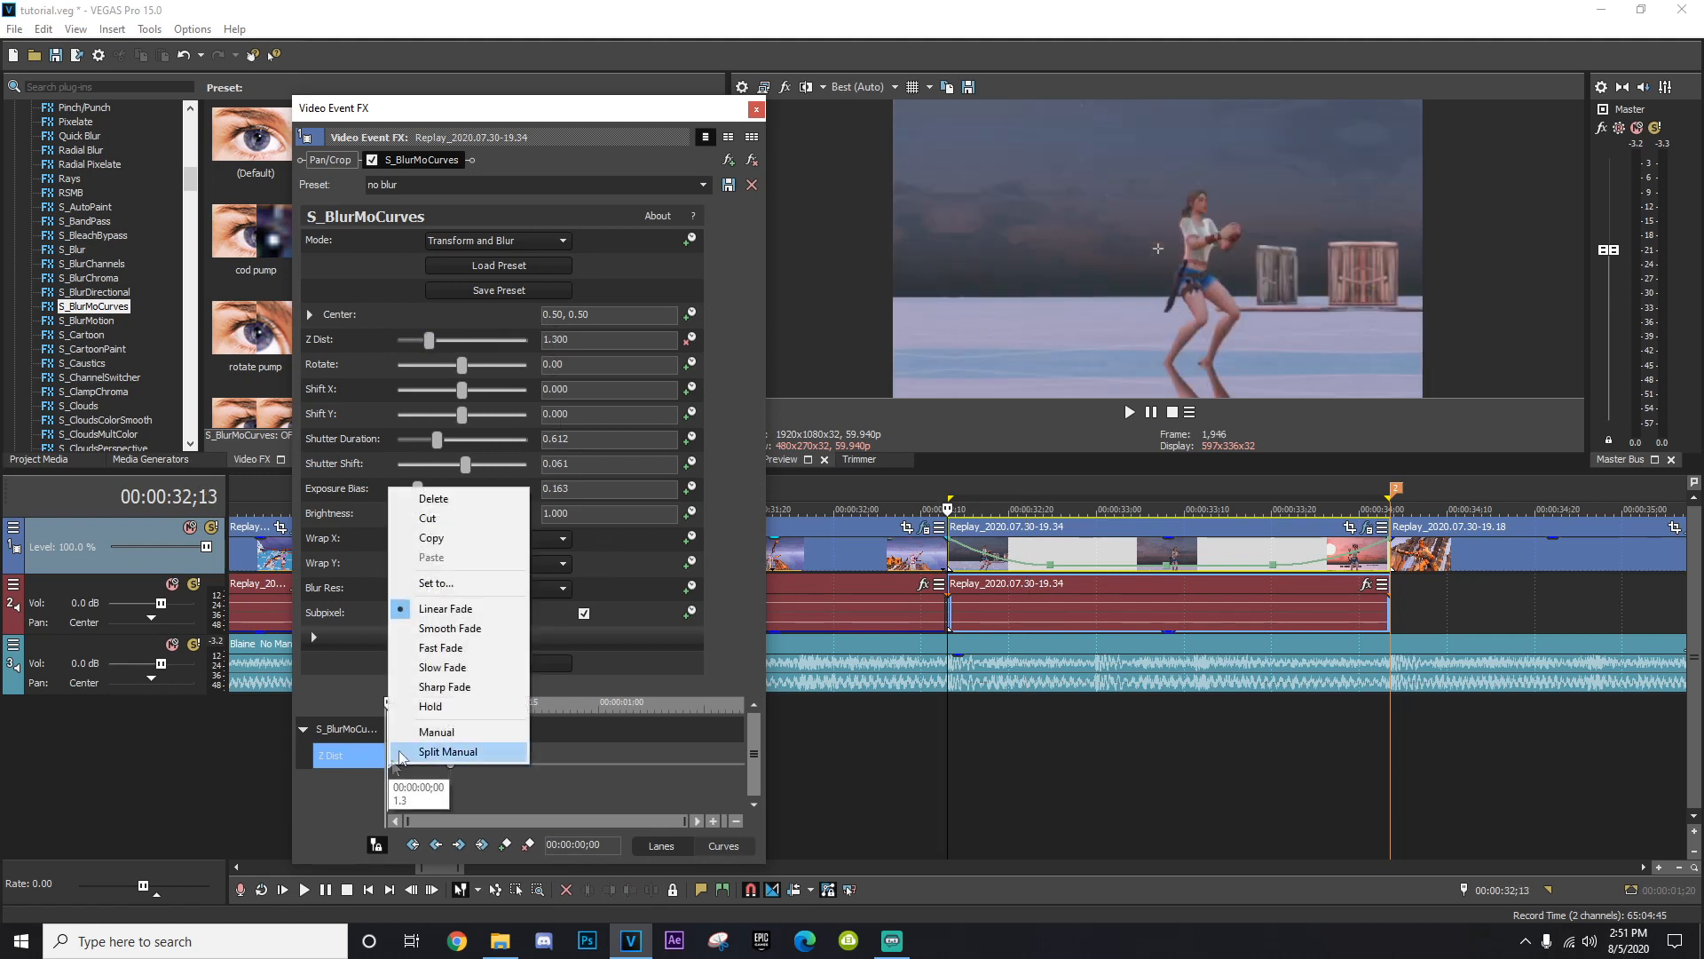
click(444, 648)
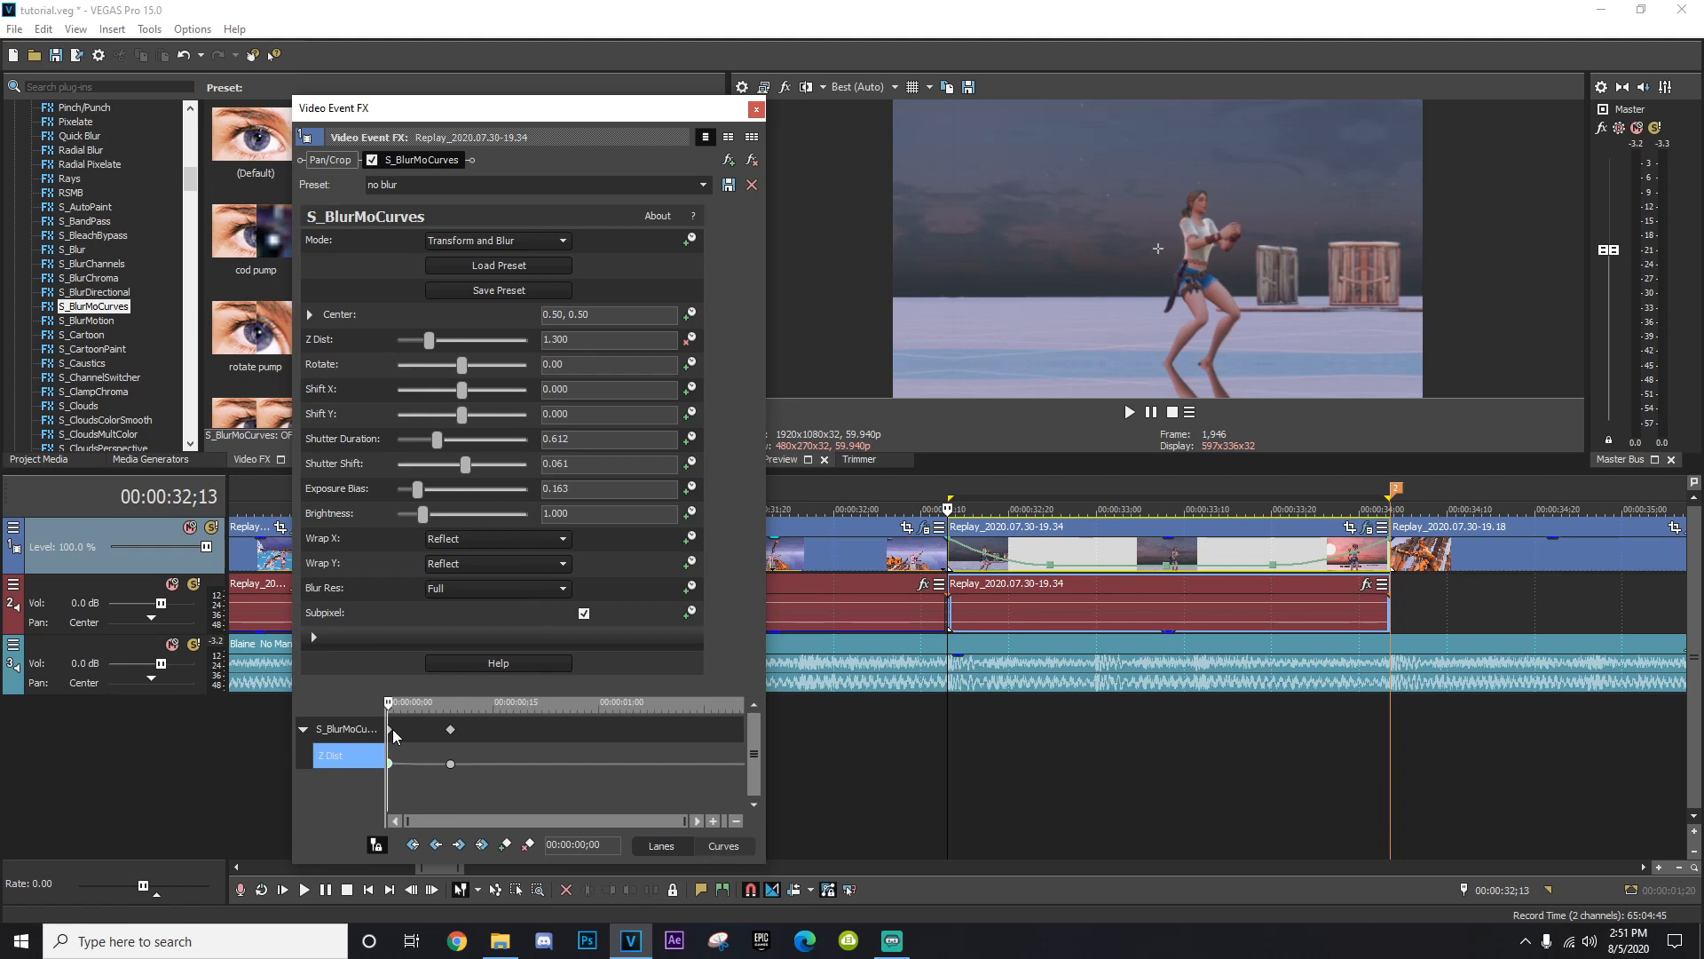
click(756, 109)
Play the range from 00:00:31;29 to 00:00:33;06 and step through the second clip's opening frames to check the transition.
double_click(811, 739)
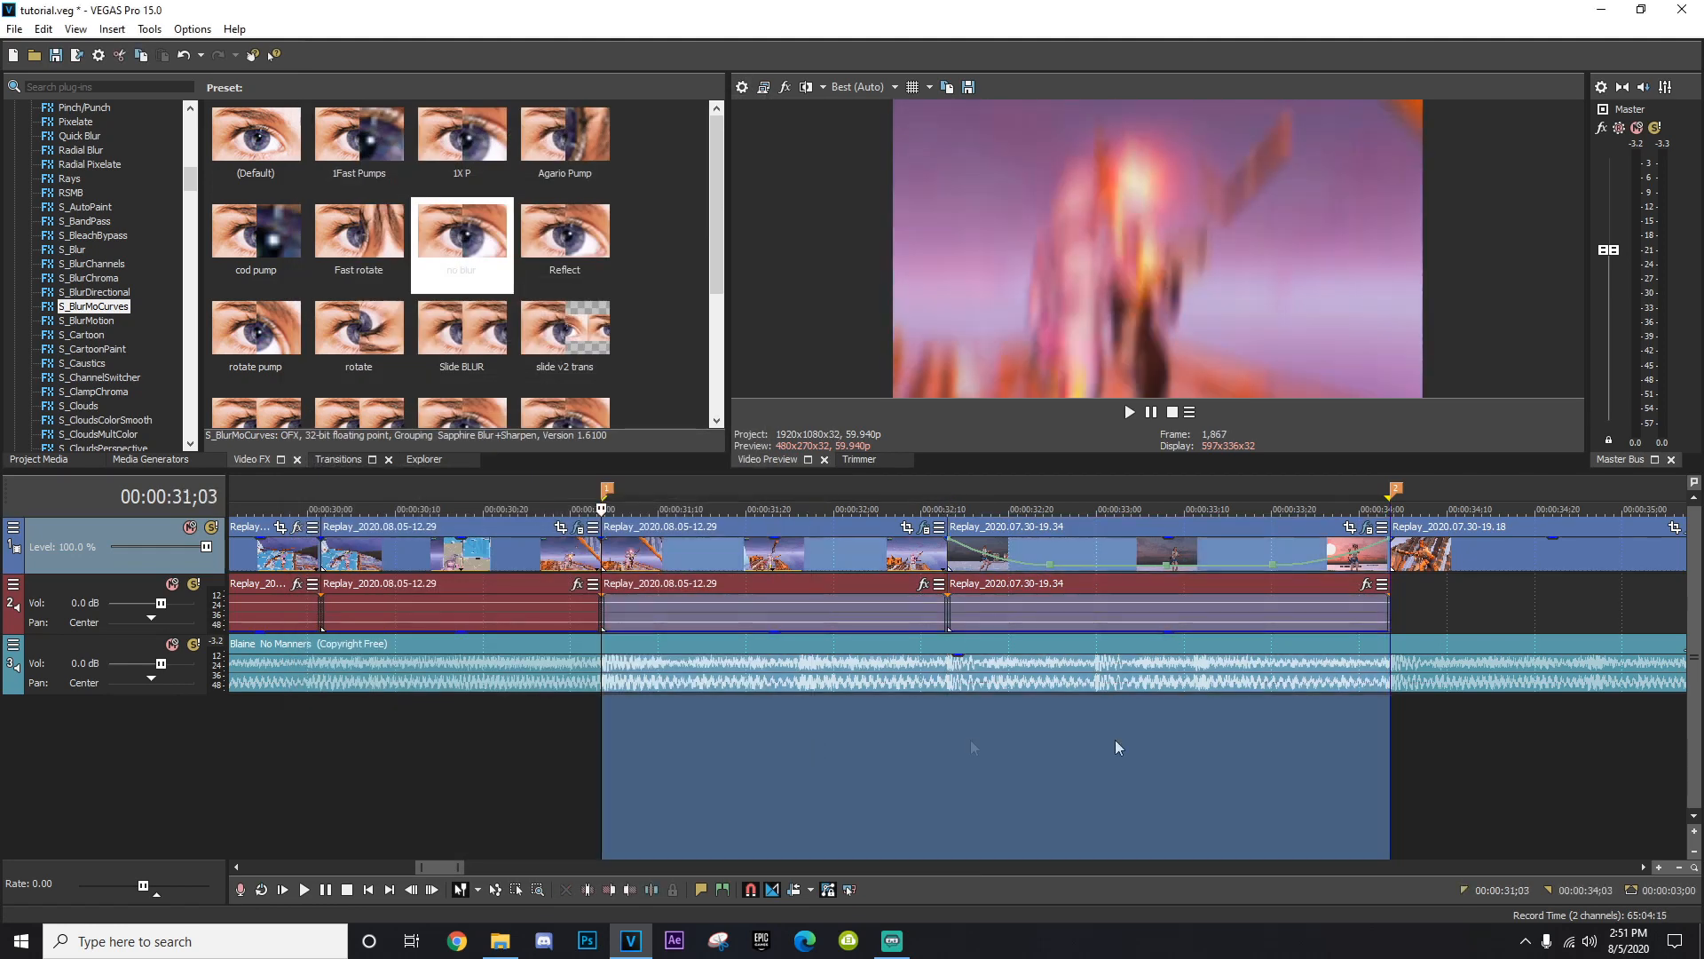
drag(832, 748, 1148, 726)
key(space)
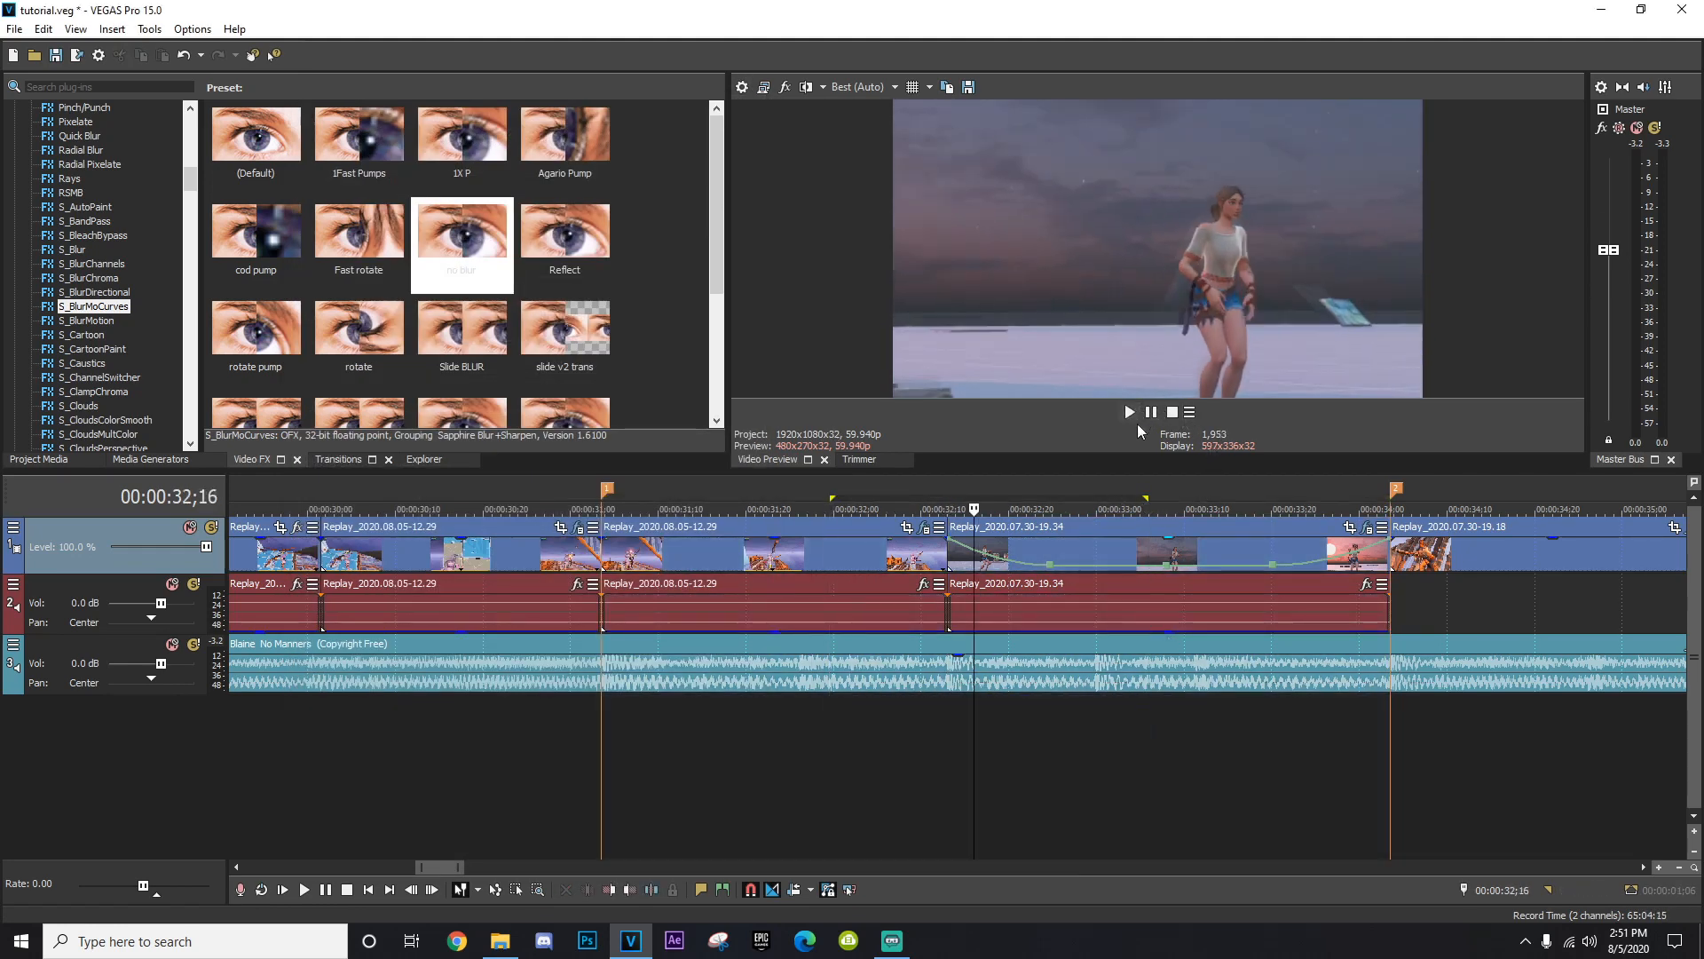
key(space)
key(space)
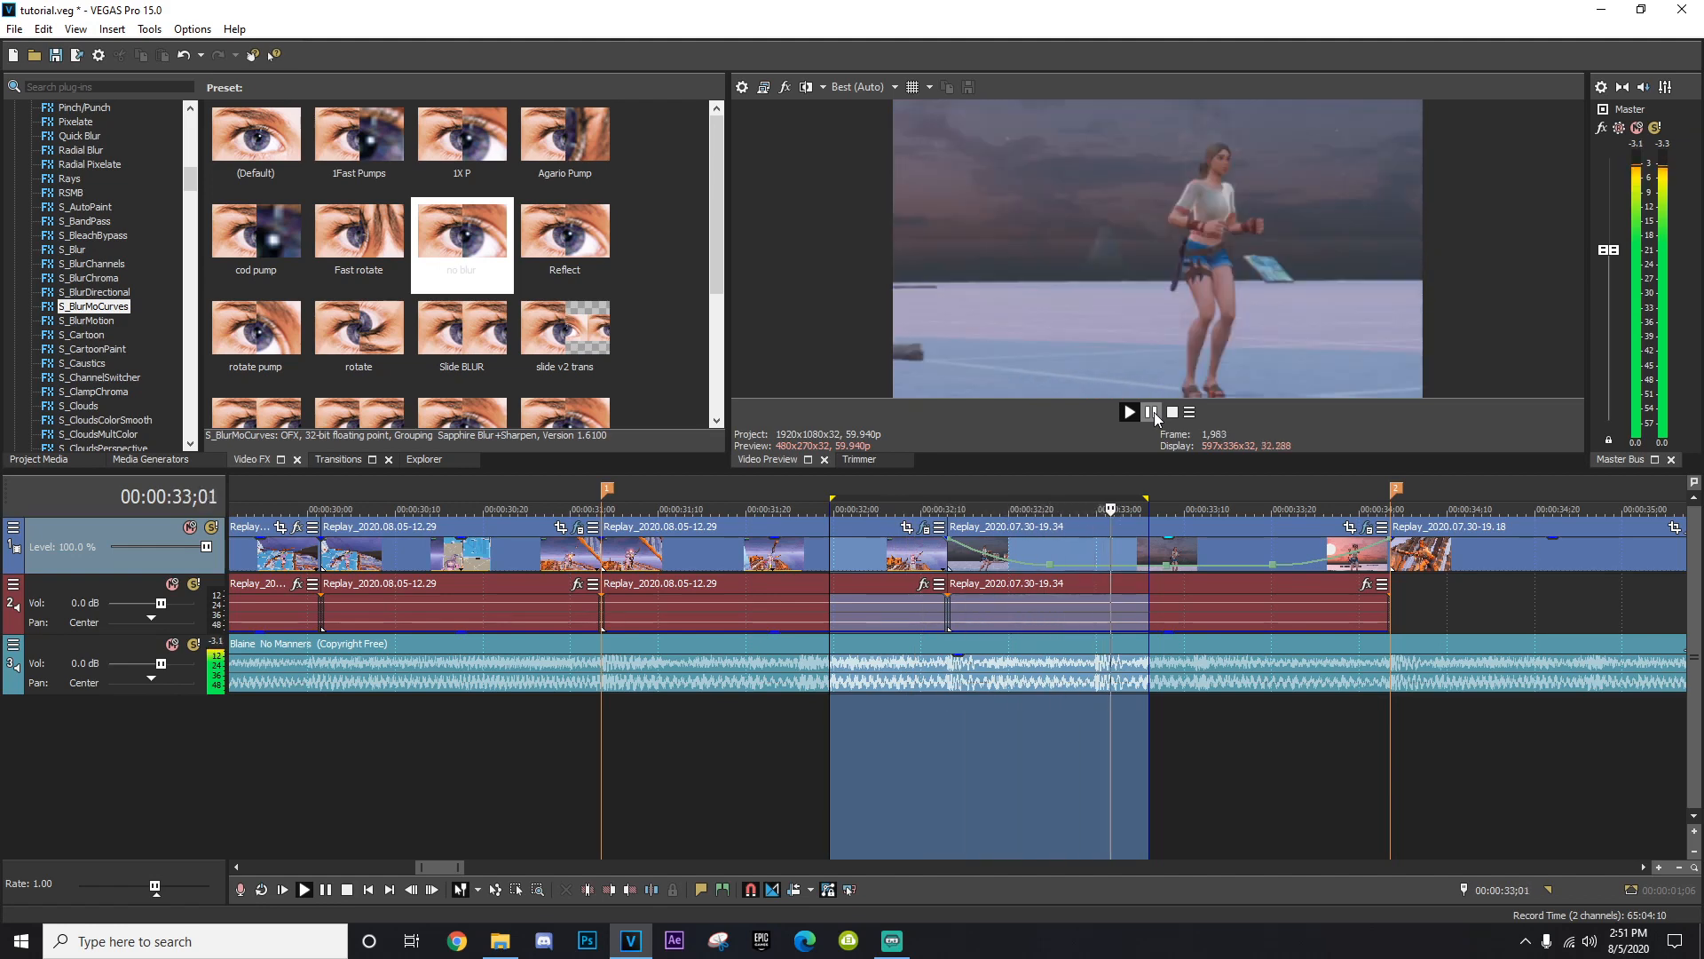
click(1152, 413)
key(space)
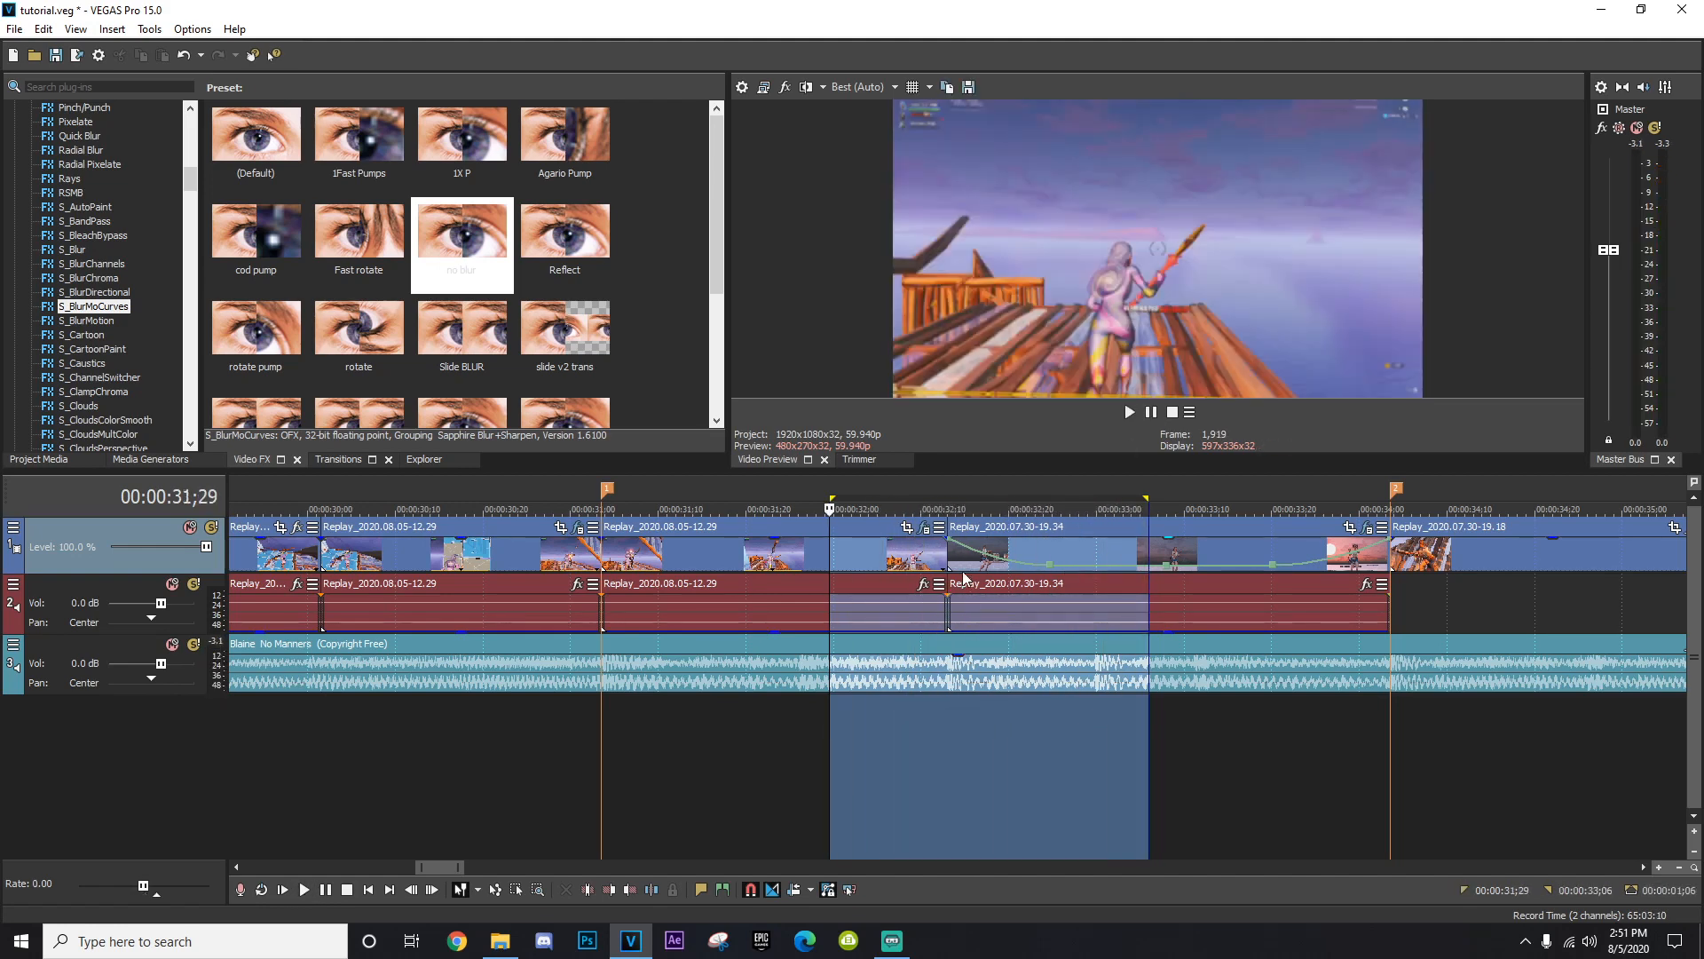
click(951, 563)
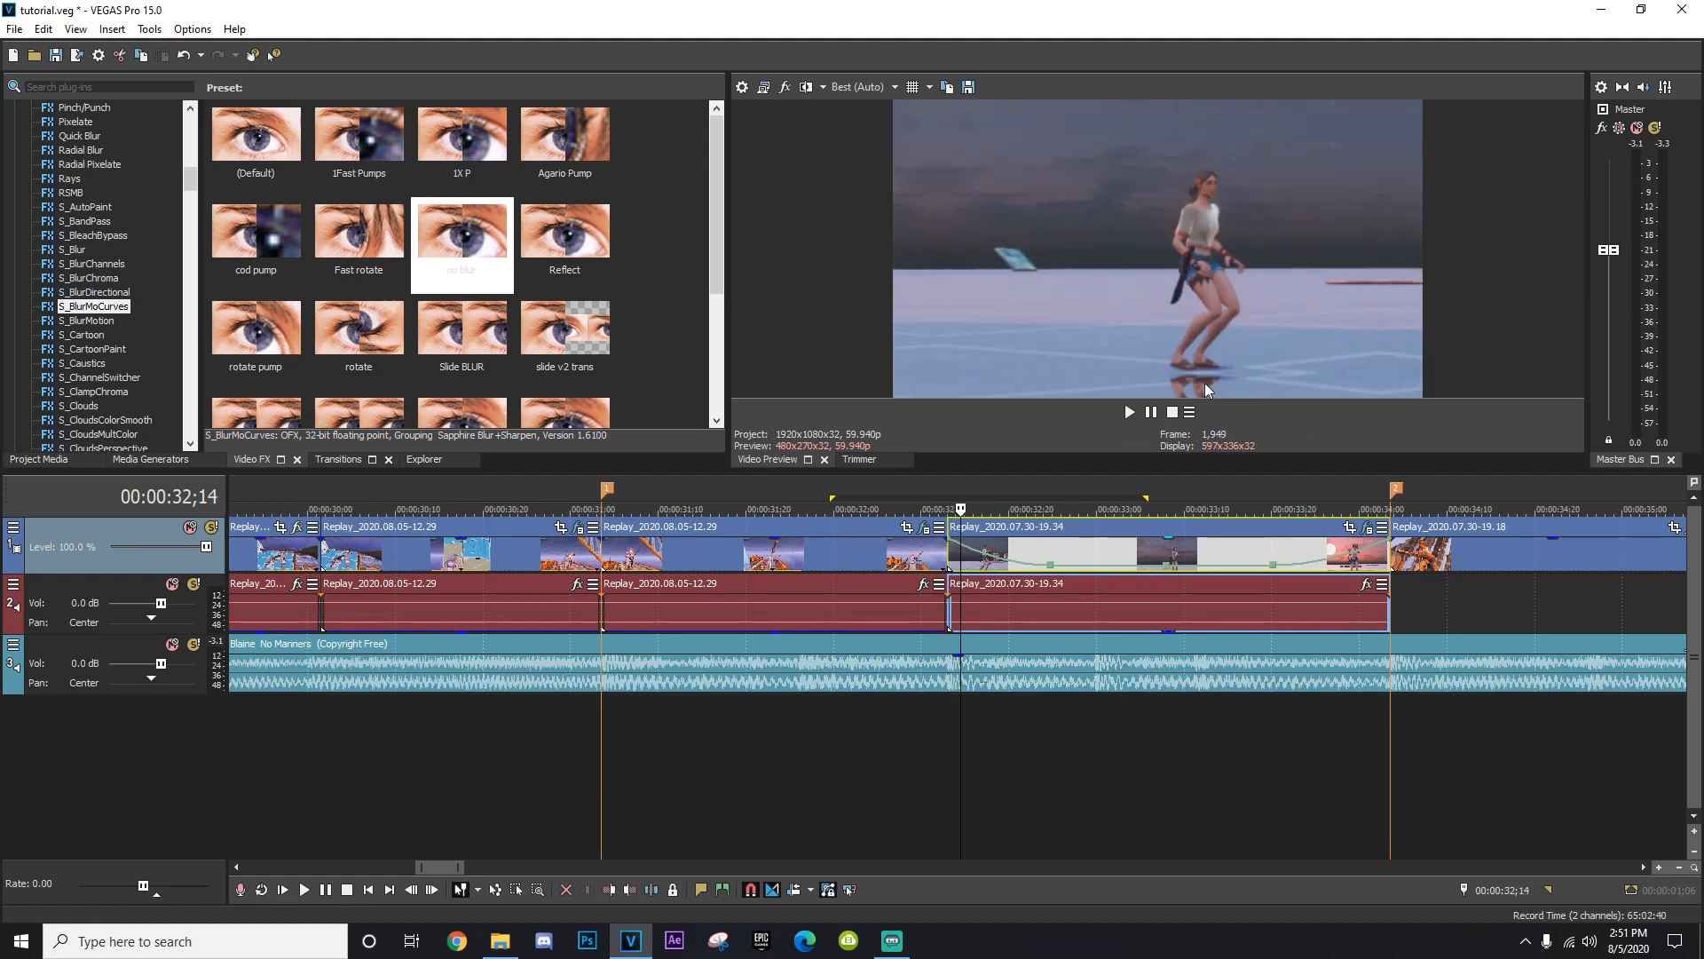
key(Right)
key(Right)
key(Right)
key(Right)
key(Right)
key(Right)
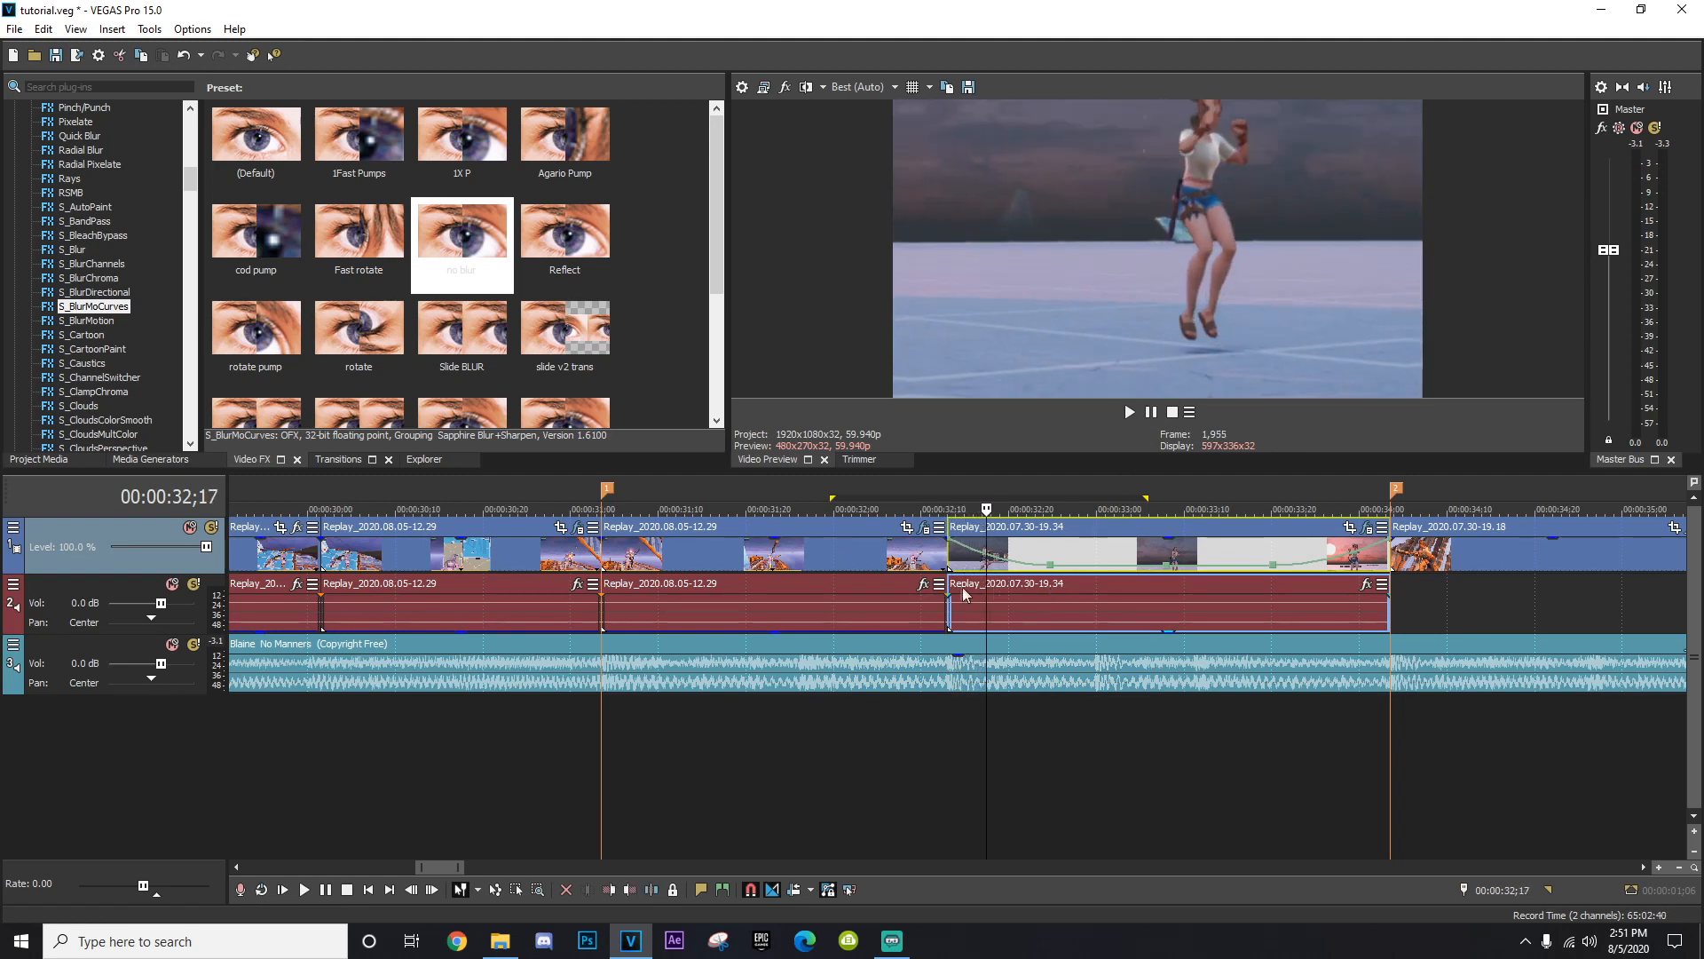
Apply the S_Shake preset "Up and Down Shake for transitions" to Replay_2020.07.30-19.34 and enable Amplitude animation at the clip's start.
click(948, 558)
scroll(153, 347, down, 15)
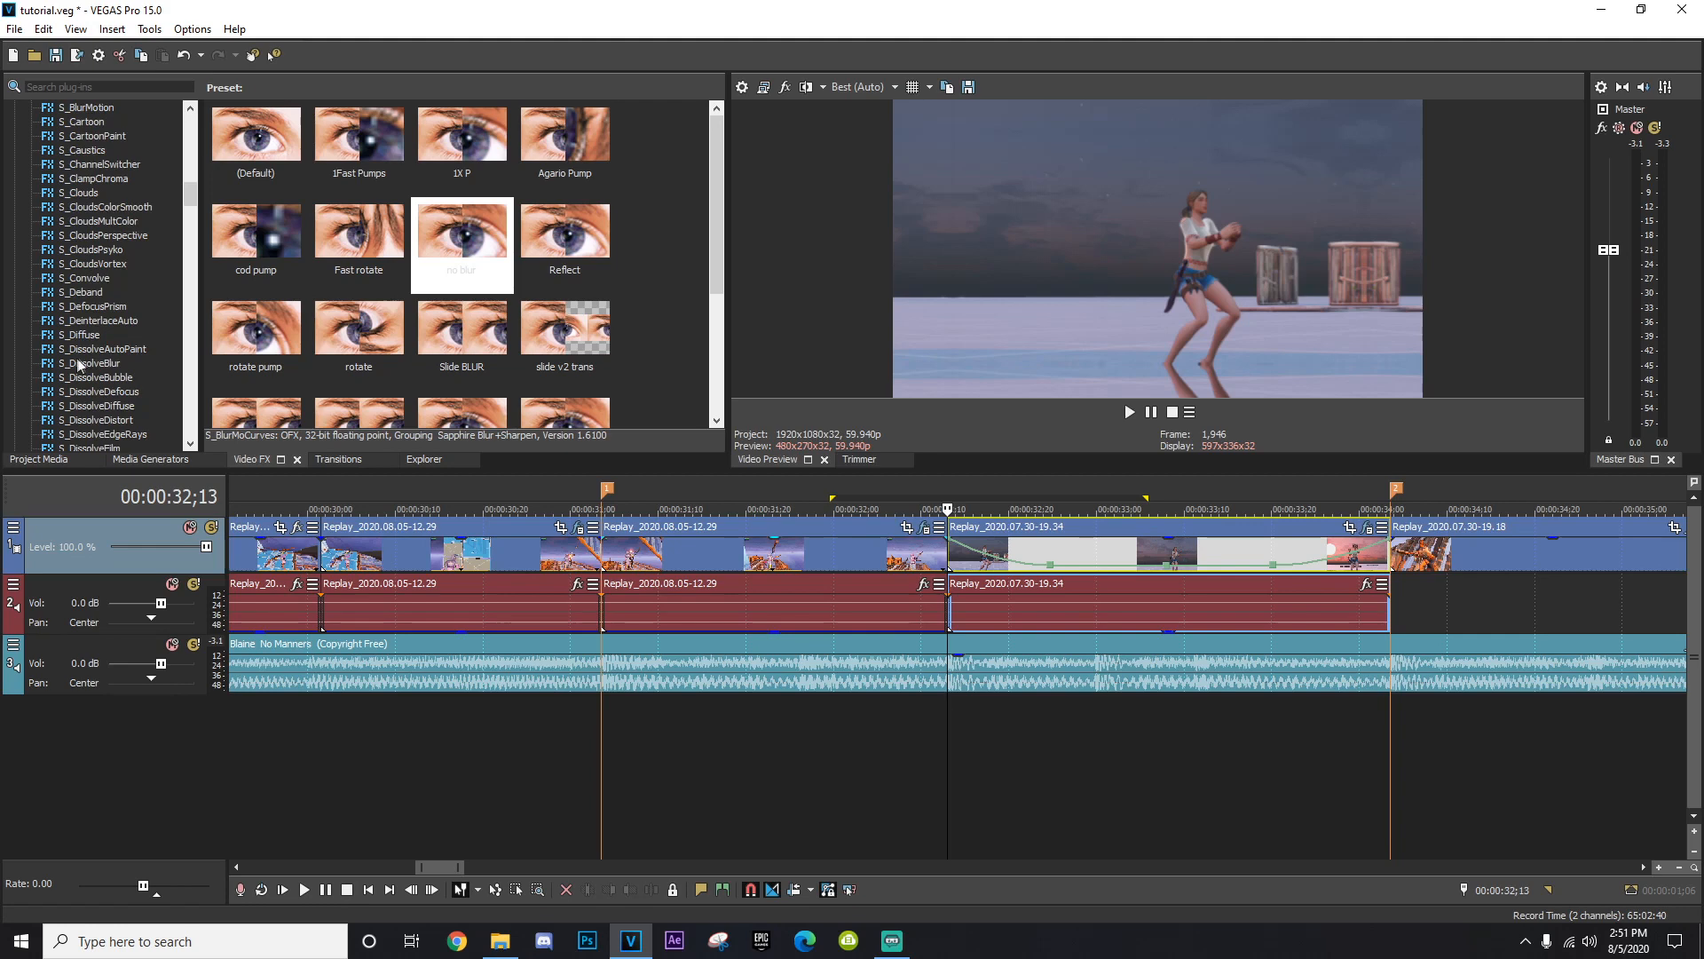
scroll(78, 357, down, 15)
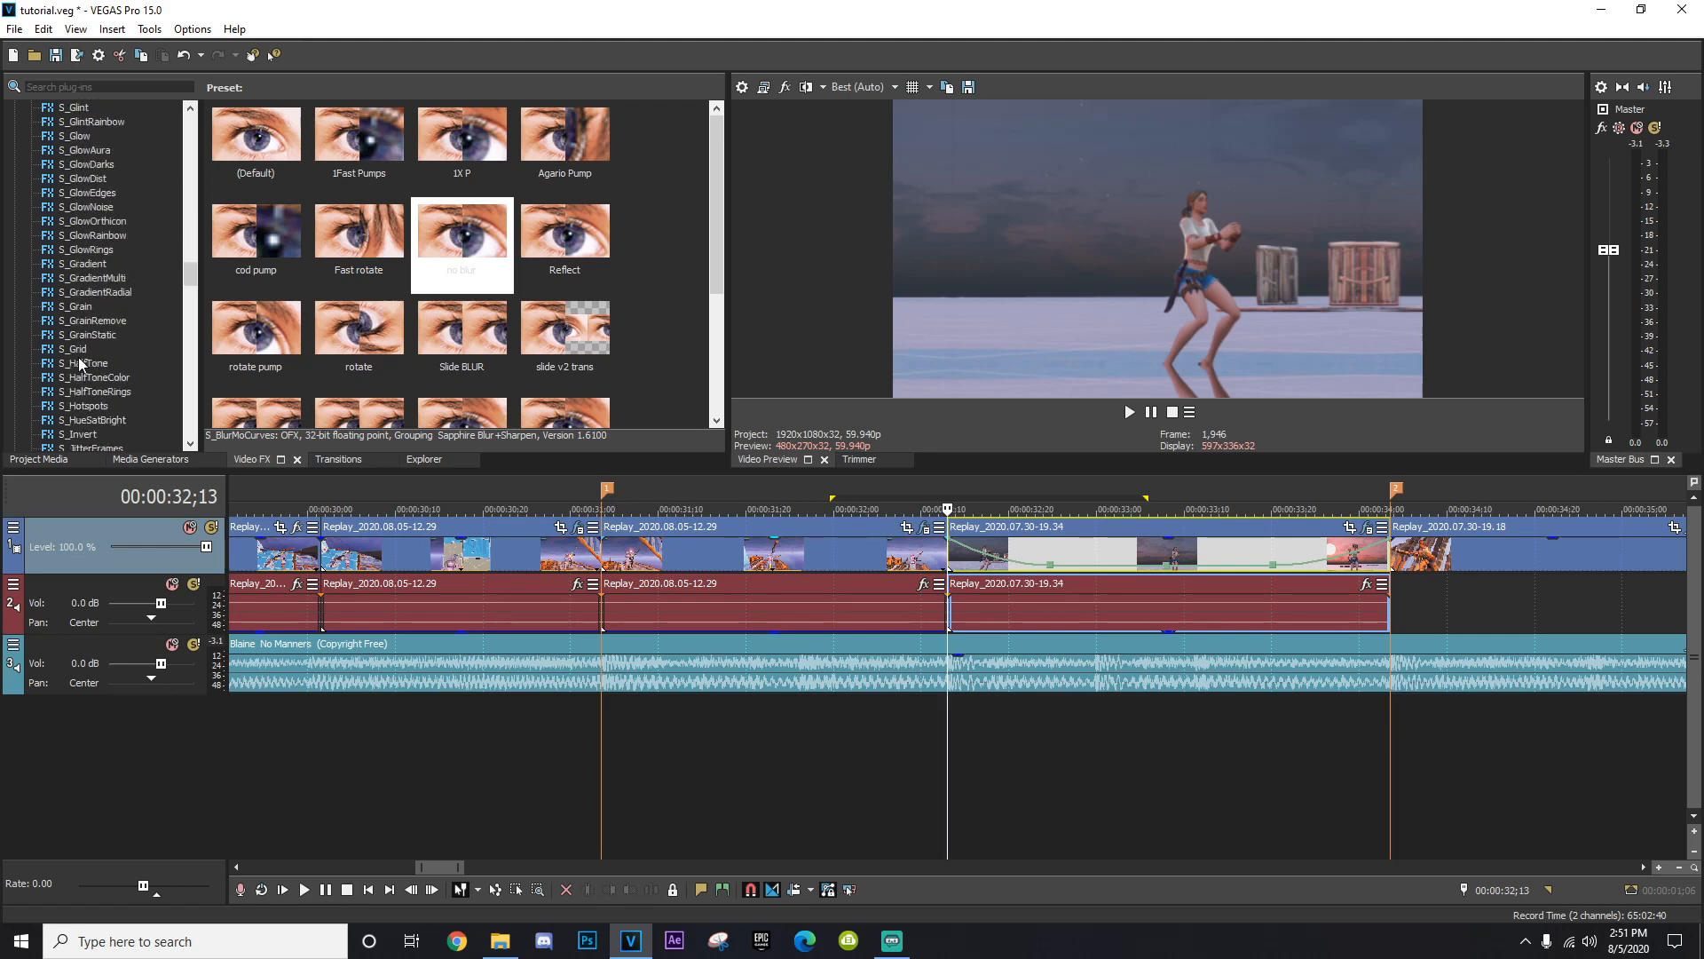
scroll(96, 344, down, 1)
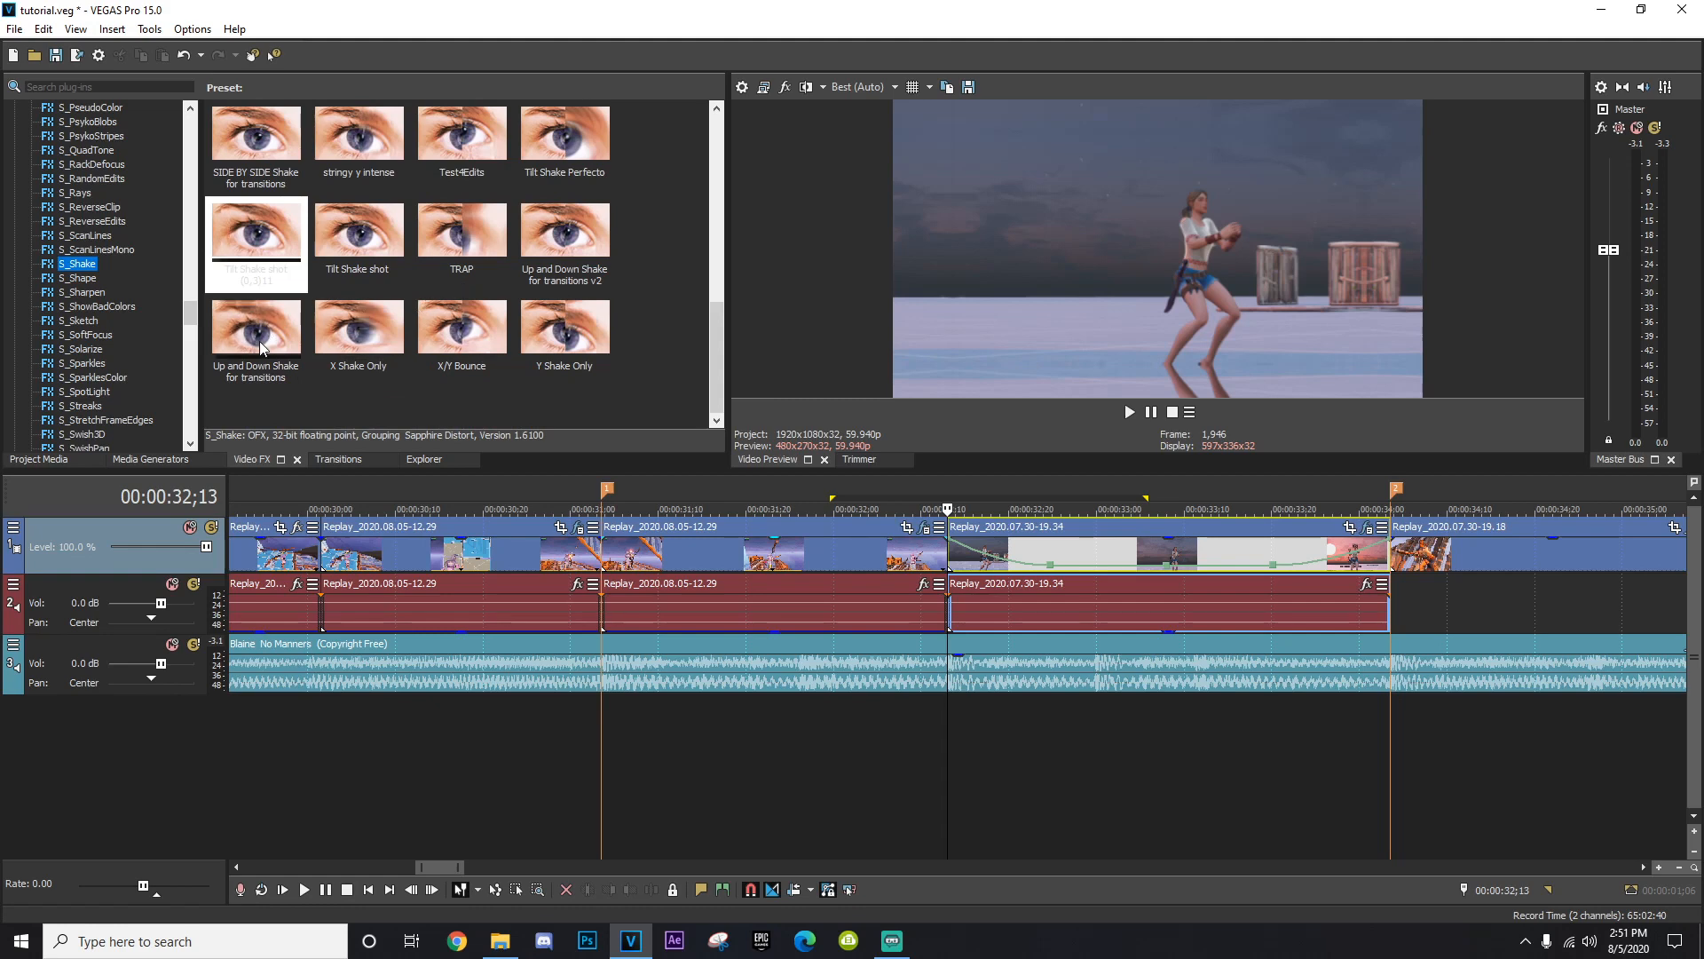
drag(256, 331, 1021, 568)
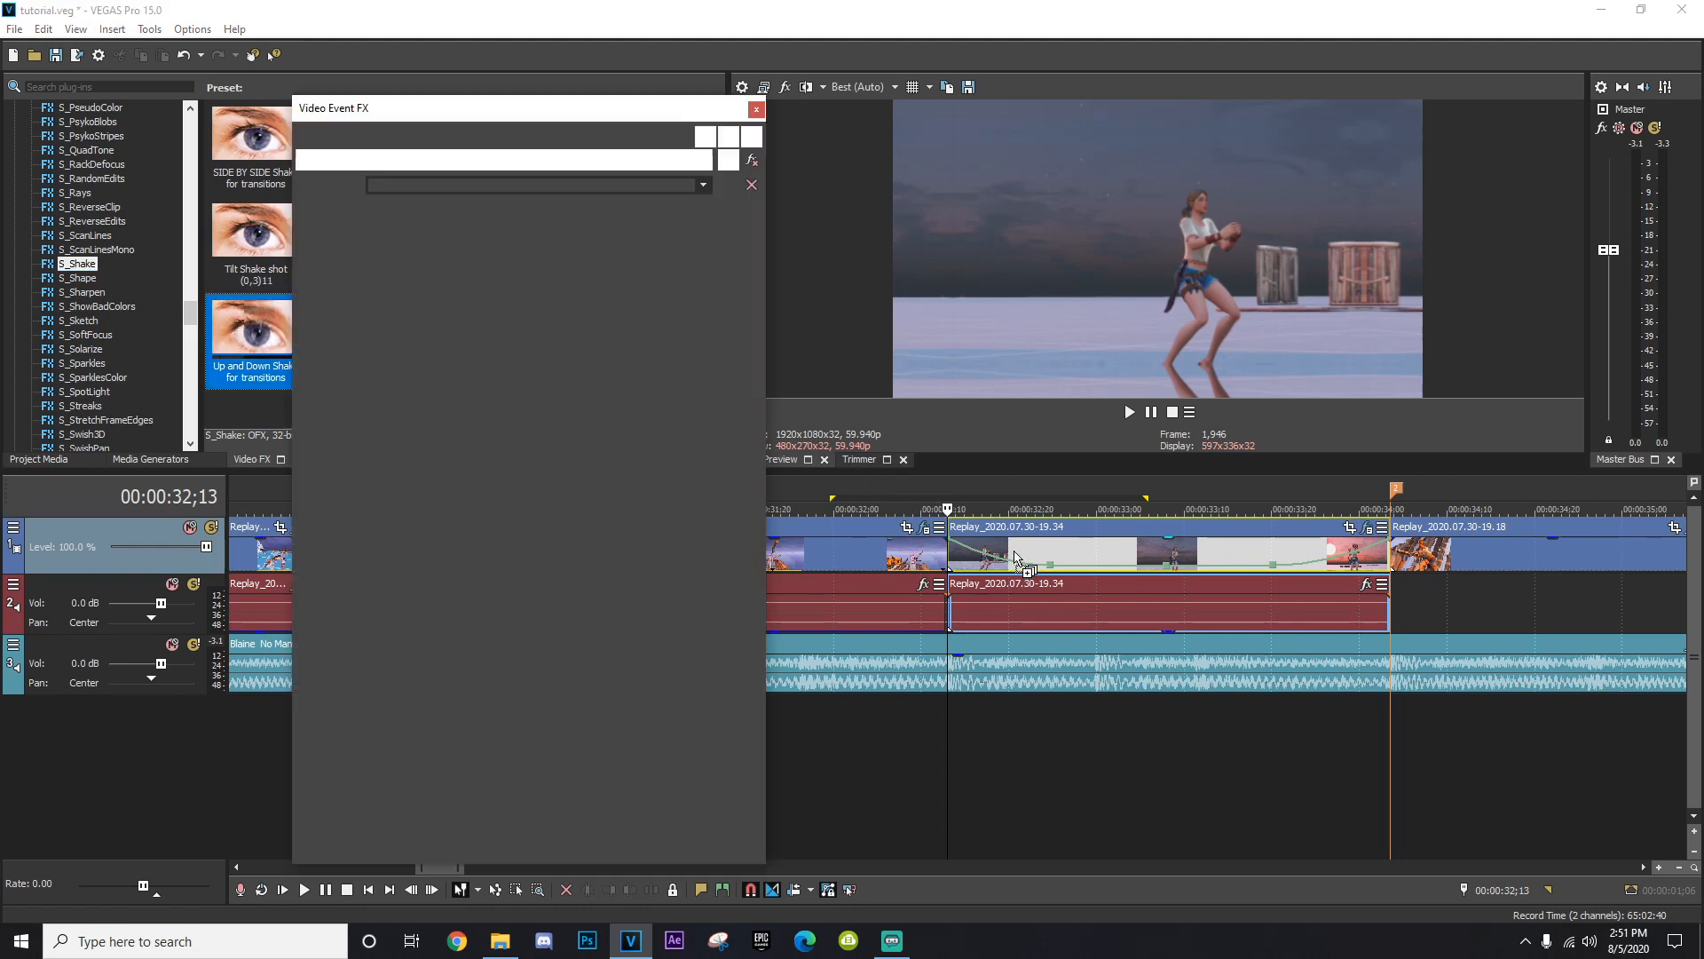
click(682, 289)
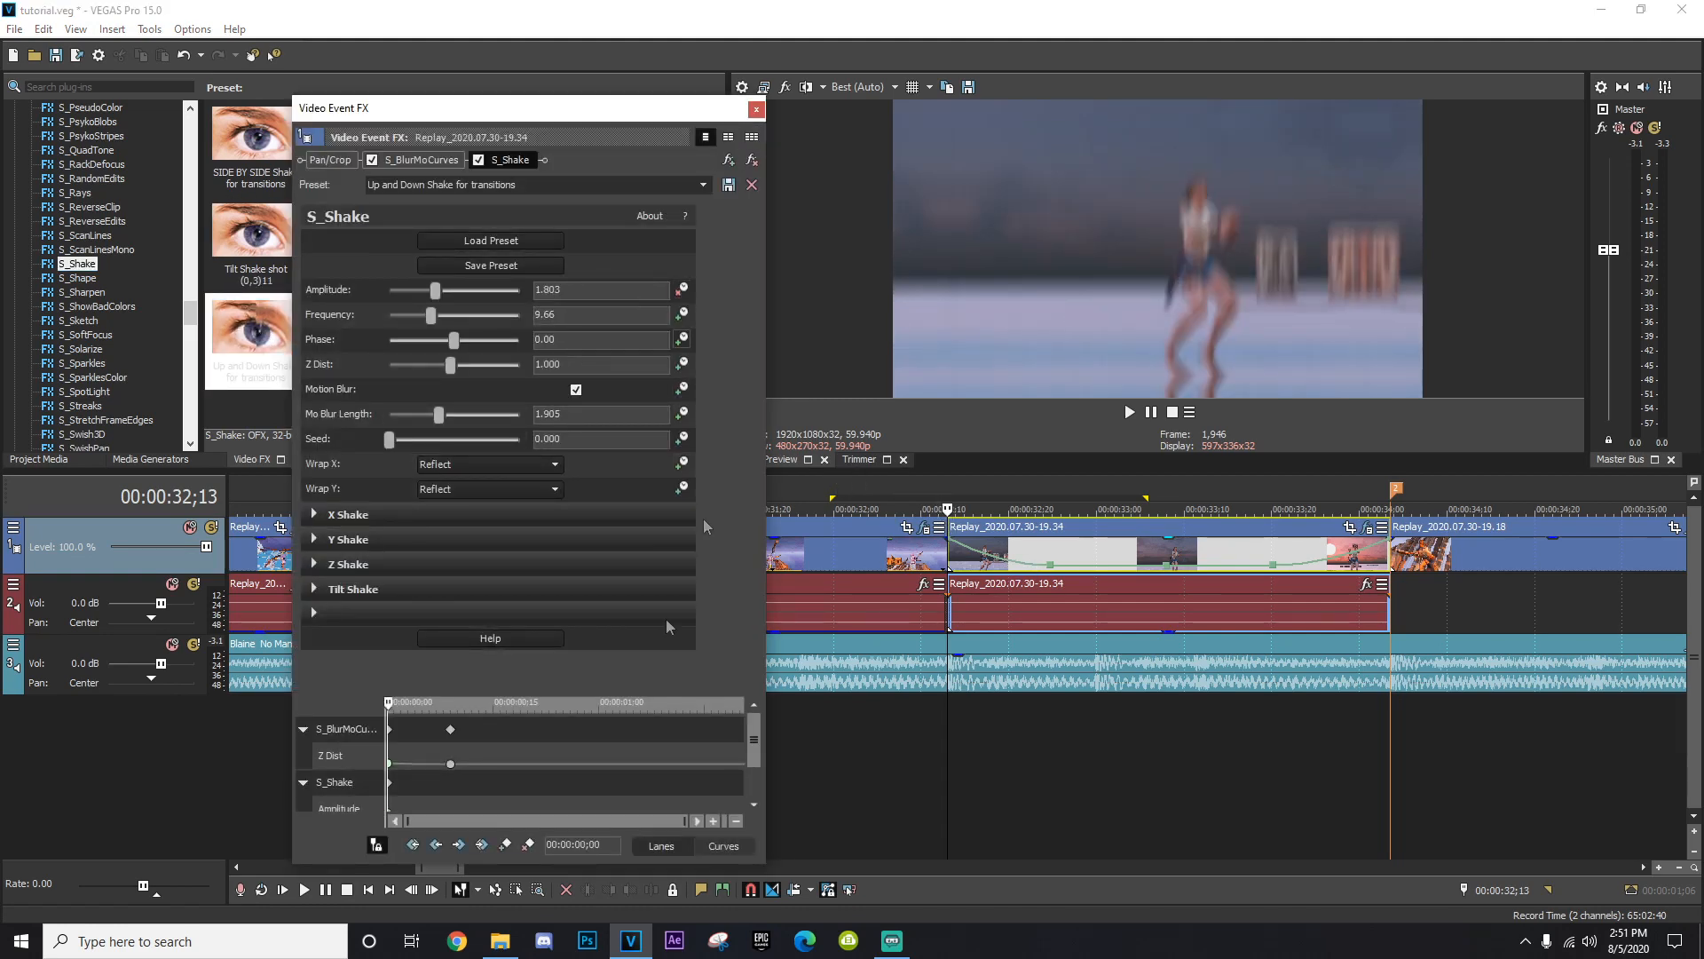
Keyframe the up-and-down S_Shake Amplitude to 0.000 at 00:00:00;06 on Replay_2020.07.30-19.34 and close the effect settings.
click(448, 789)
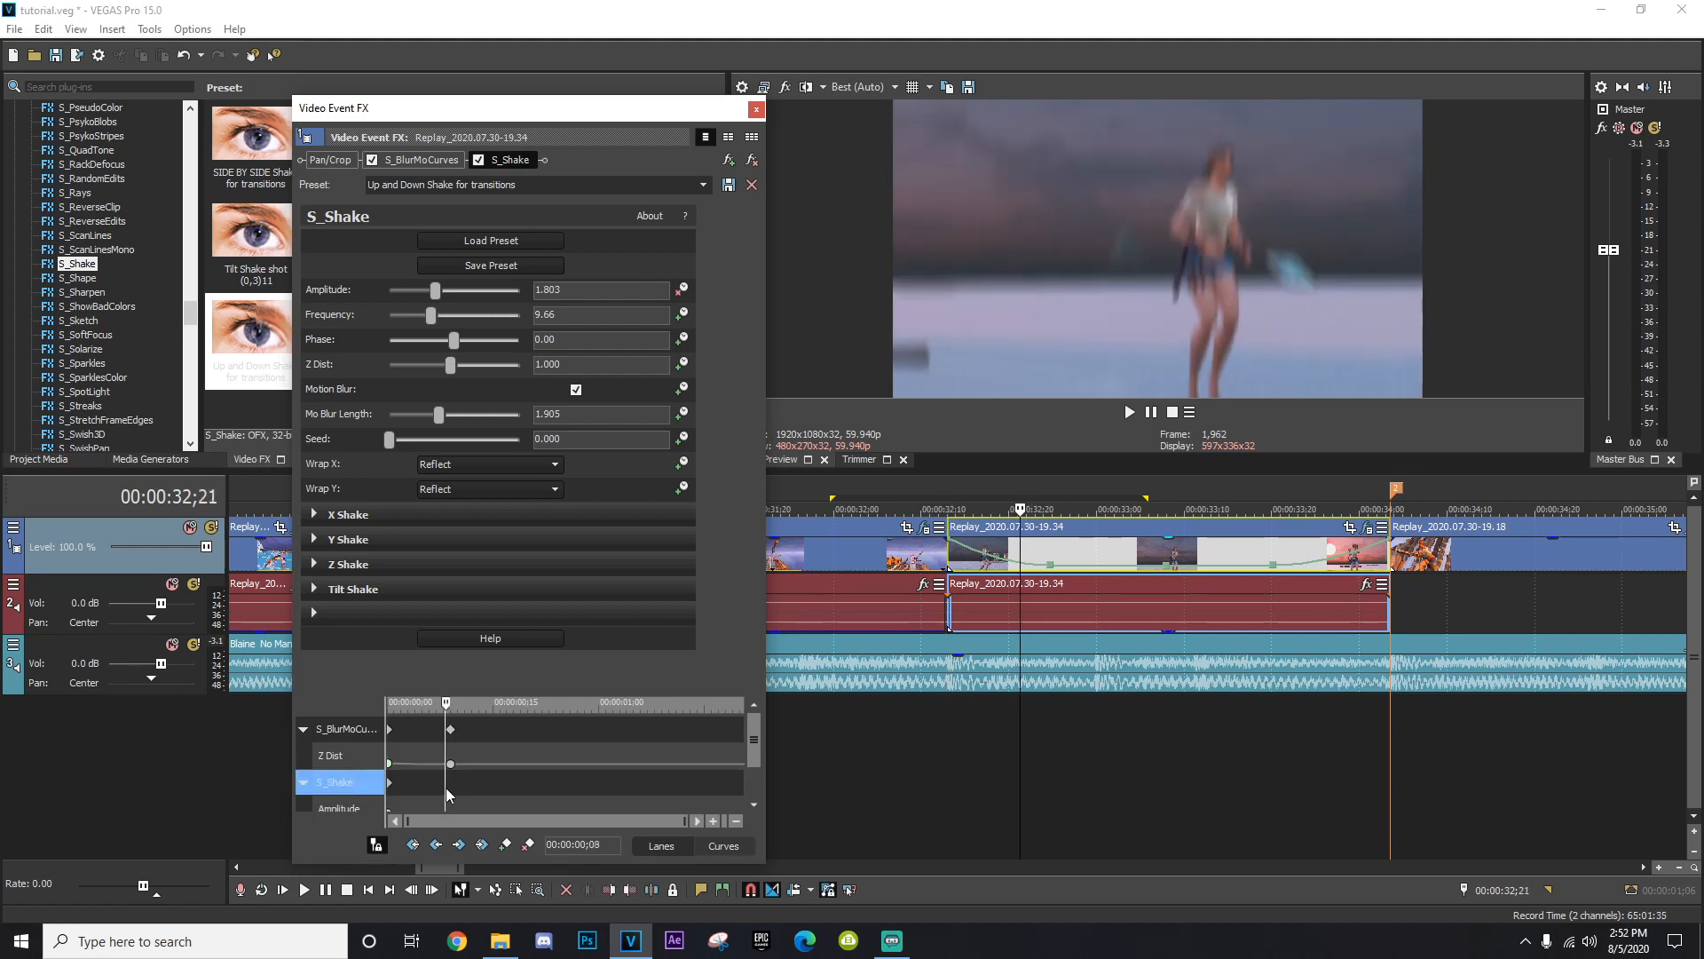
click(432, 795)
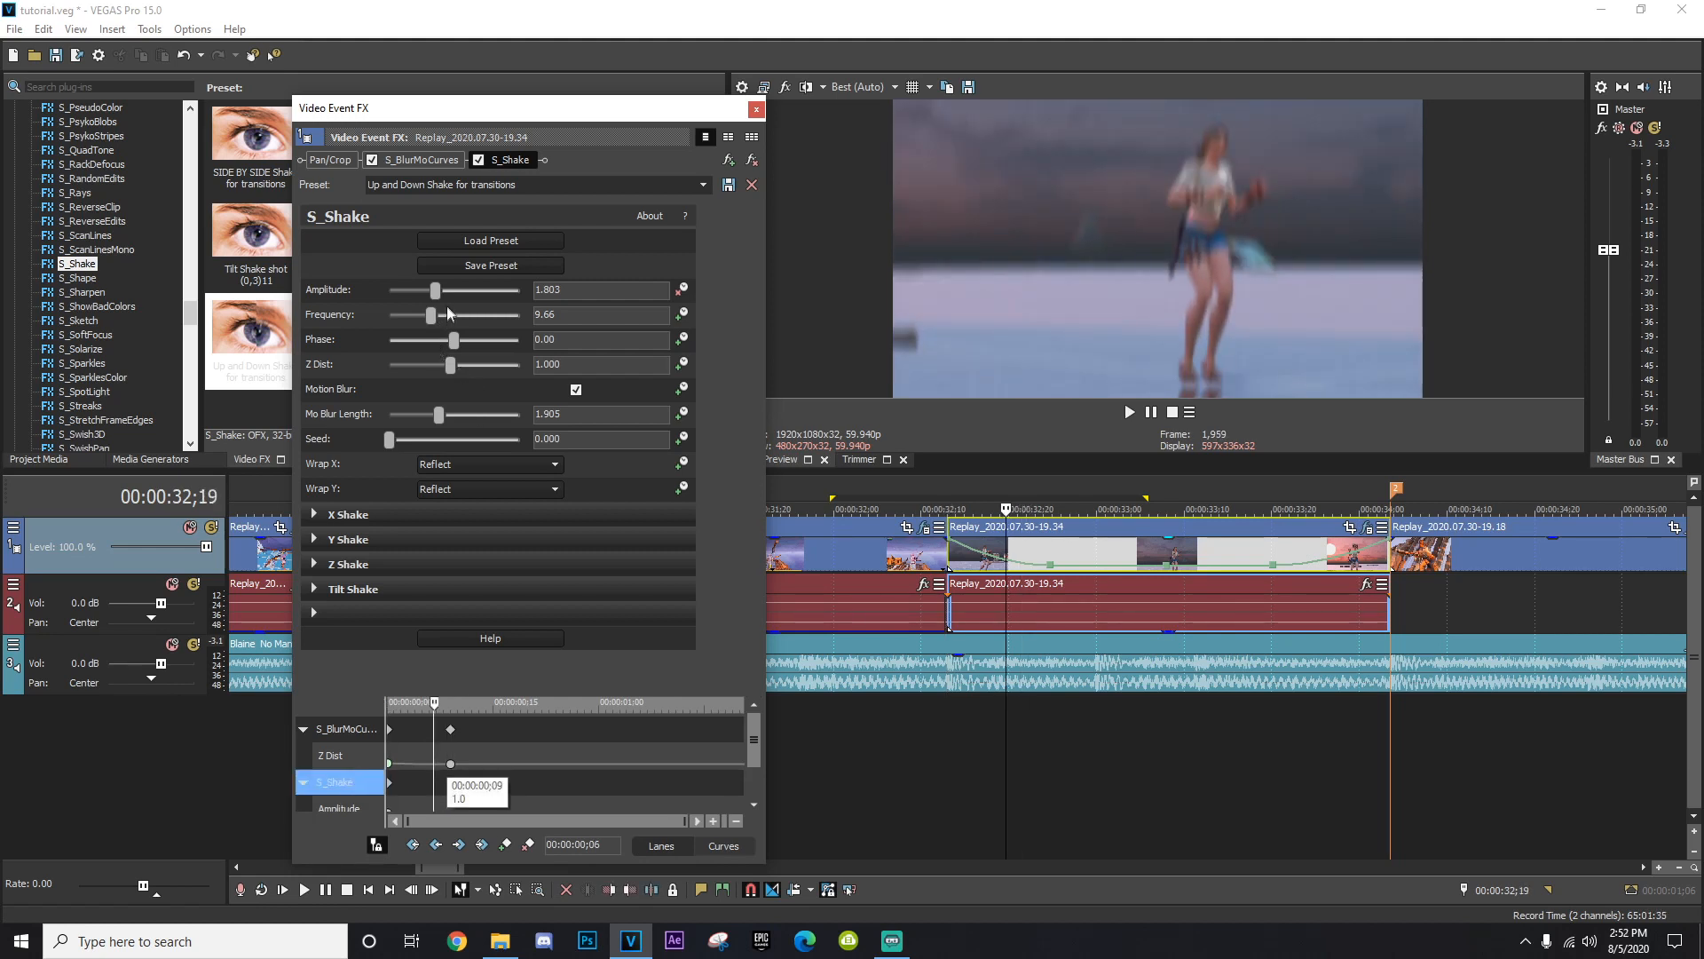
drag(426, 293, 384, 293)
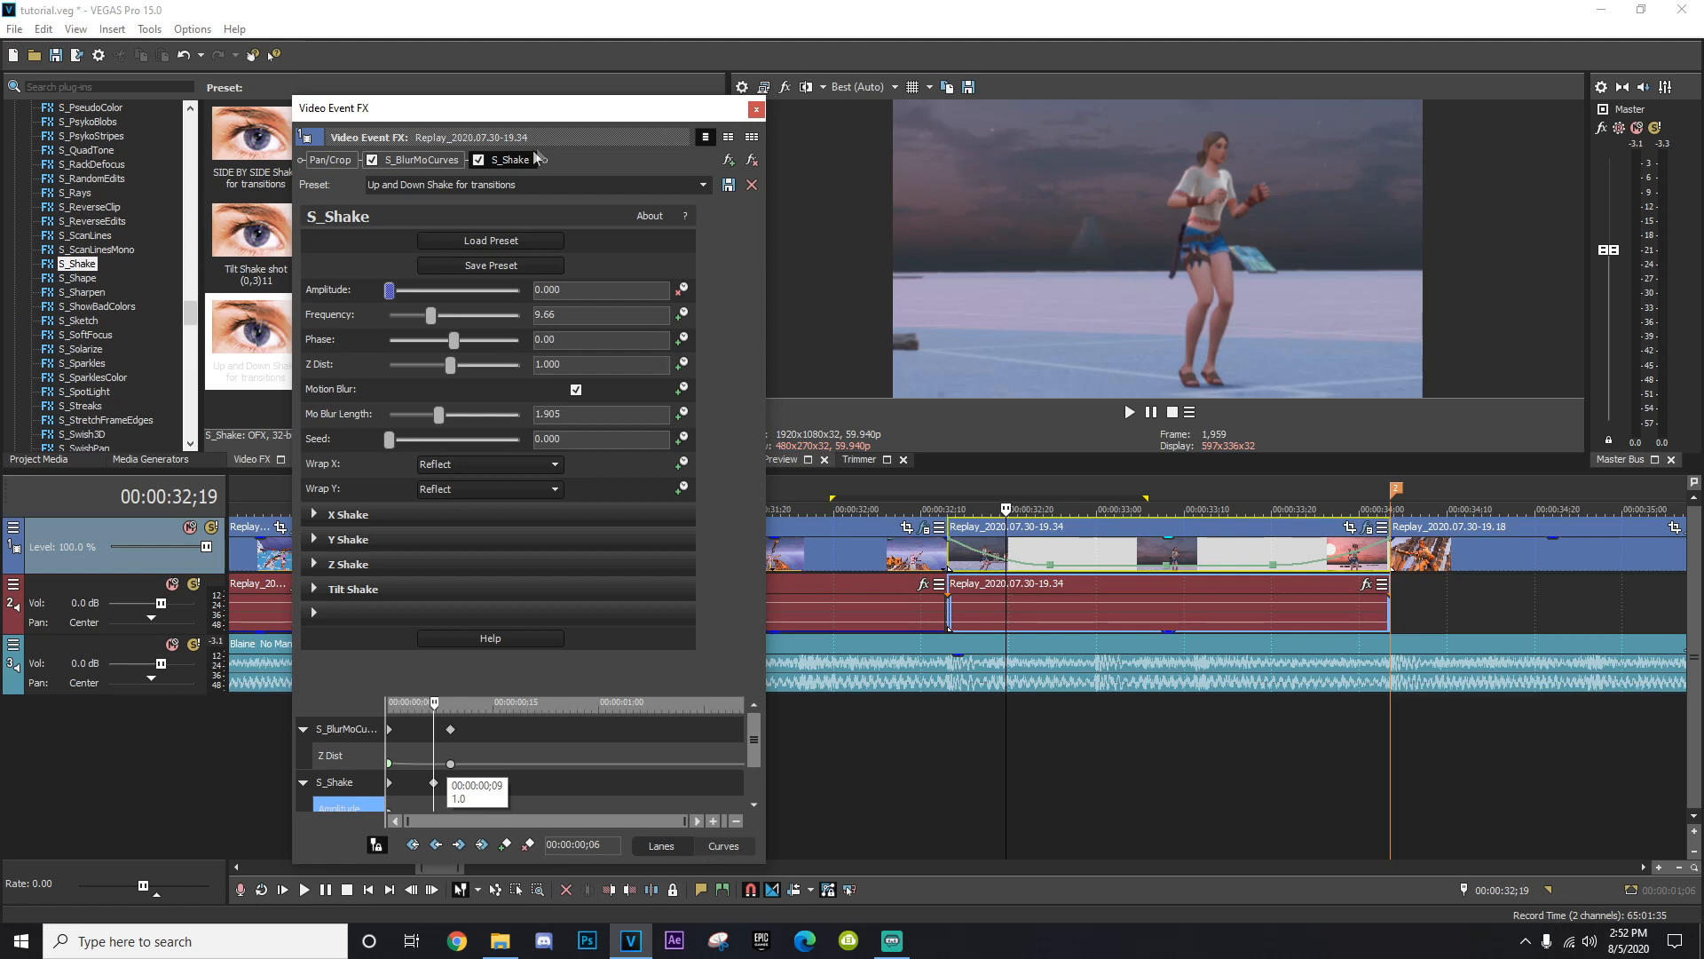
drag(387, 166, 381, 165)
click(755, 109)
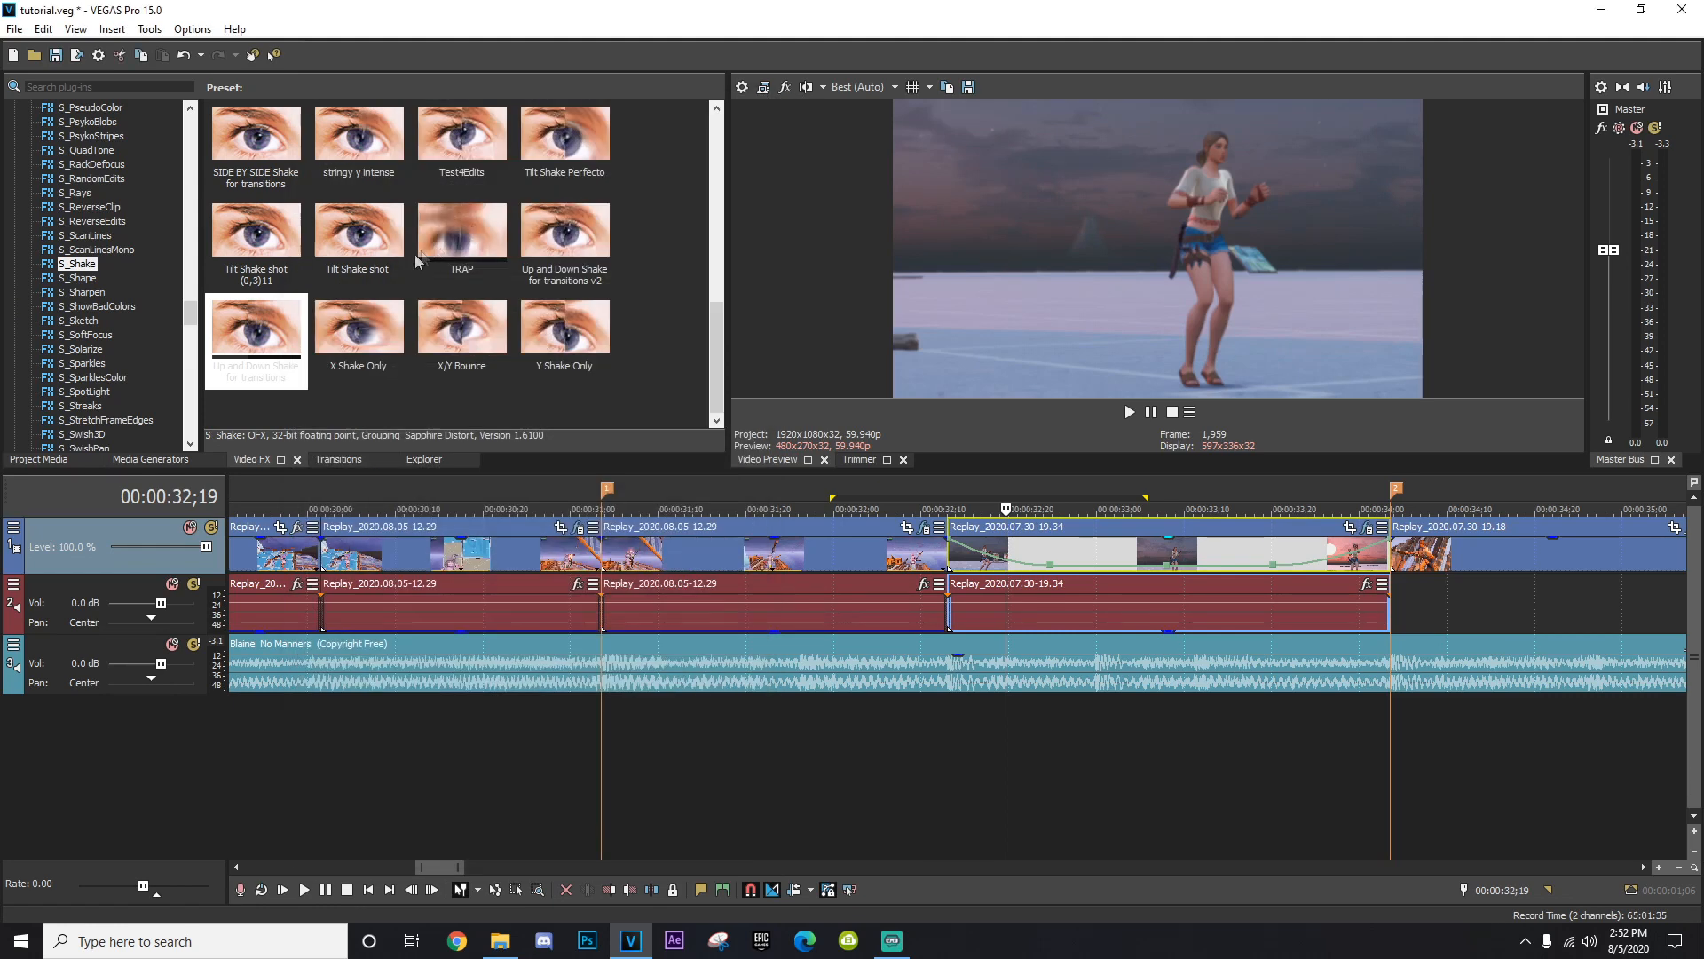
Apply the S_Shake preset "Tilt Shake shot (0,3)11" to Replay_2020.07.30-19.34 and keyframe its Amplitude down to zero at 00:00:01;18.
drag(237, 245, 1016, 550)
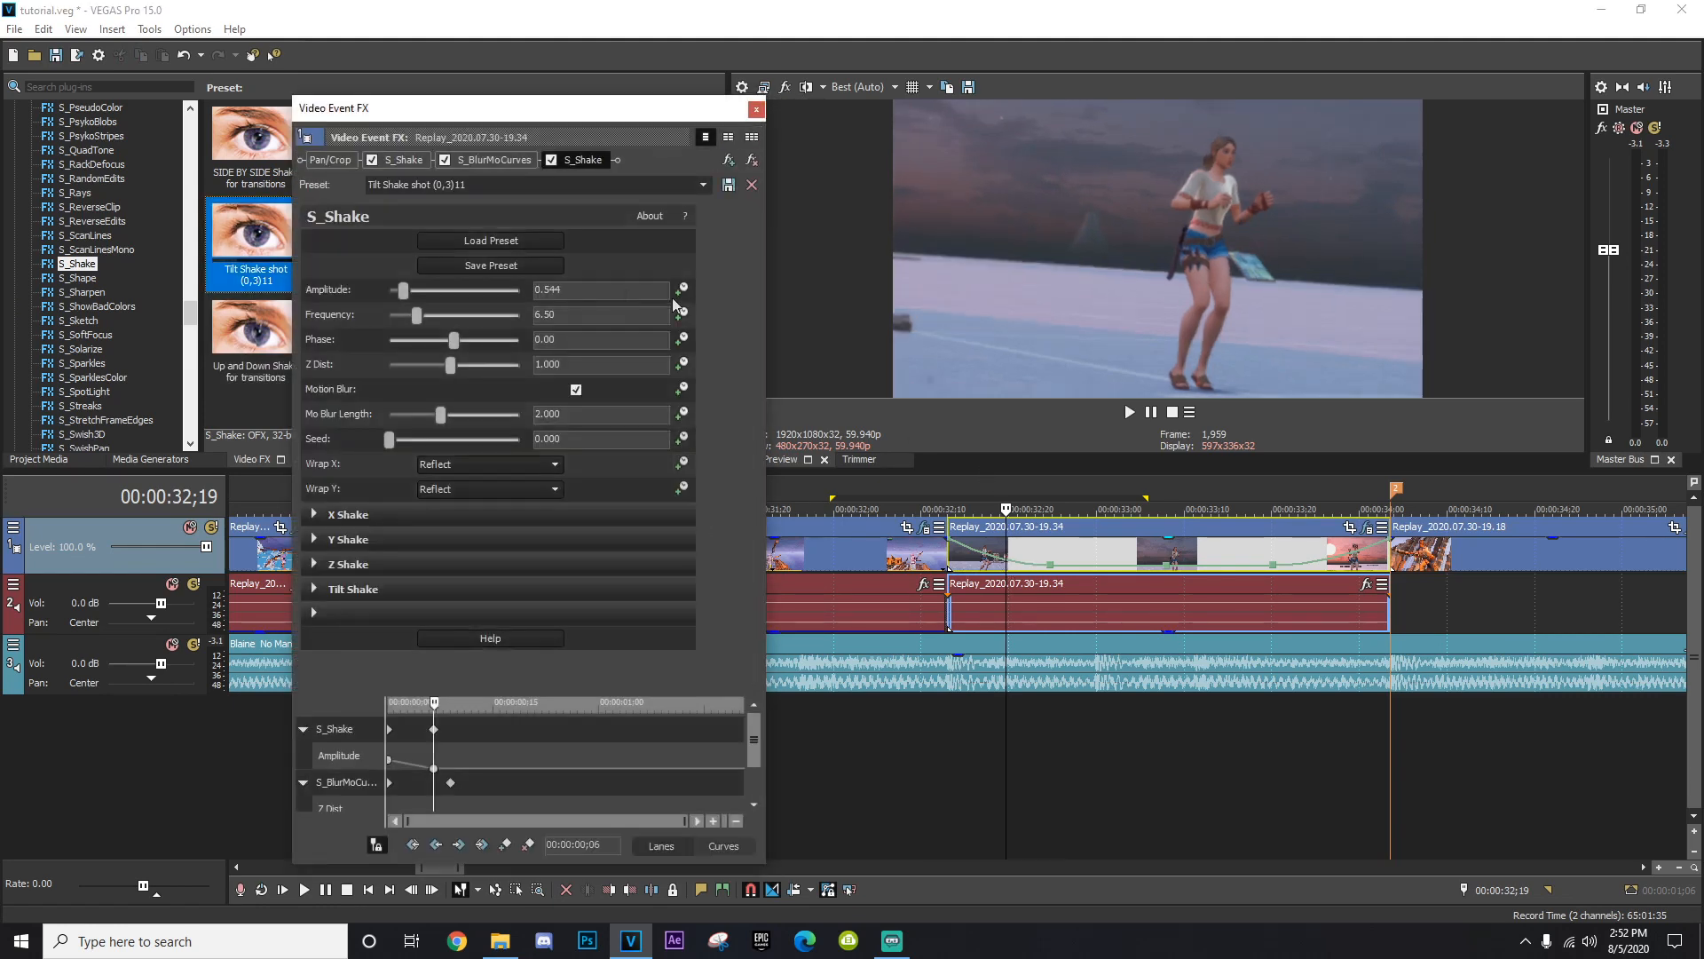
key(space)
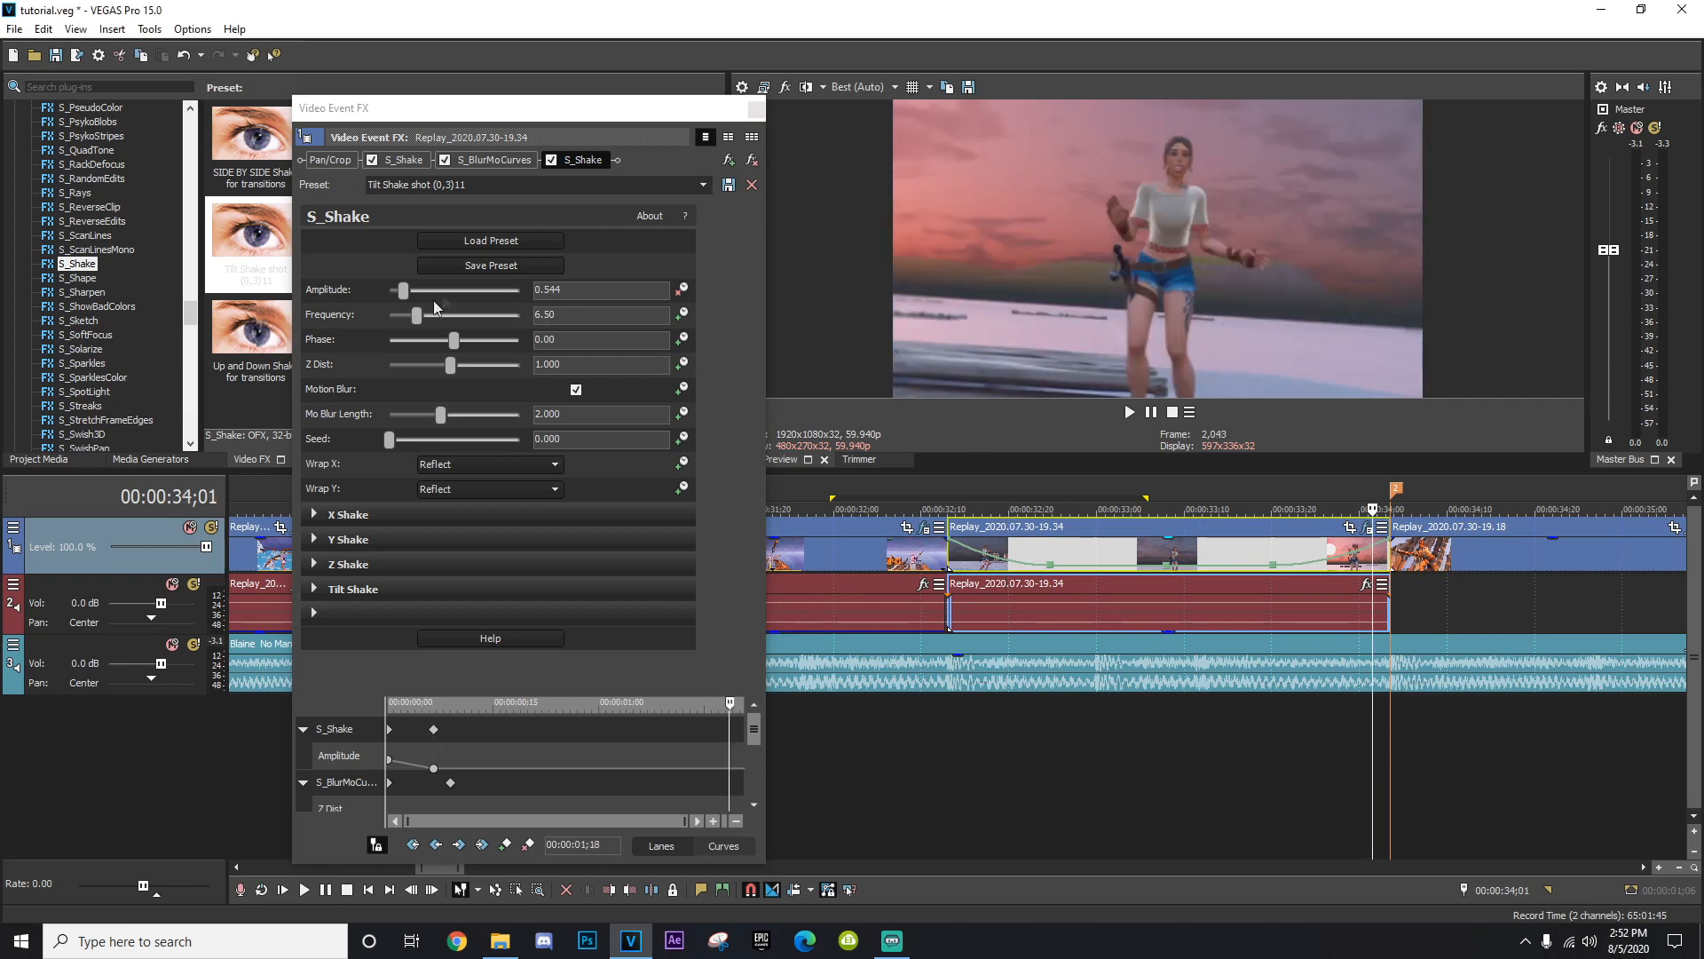
drag(402, 293, 387, 293)
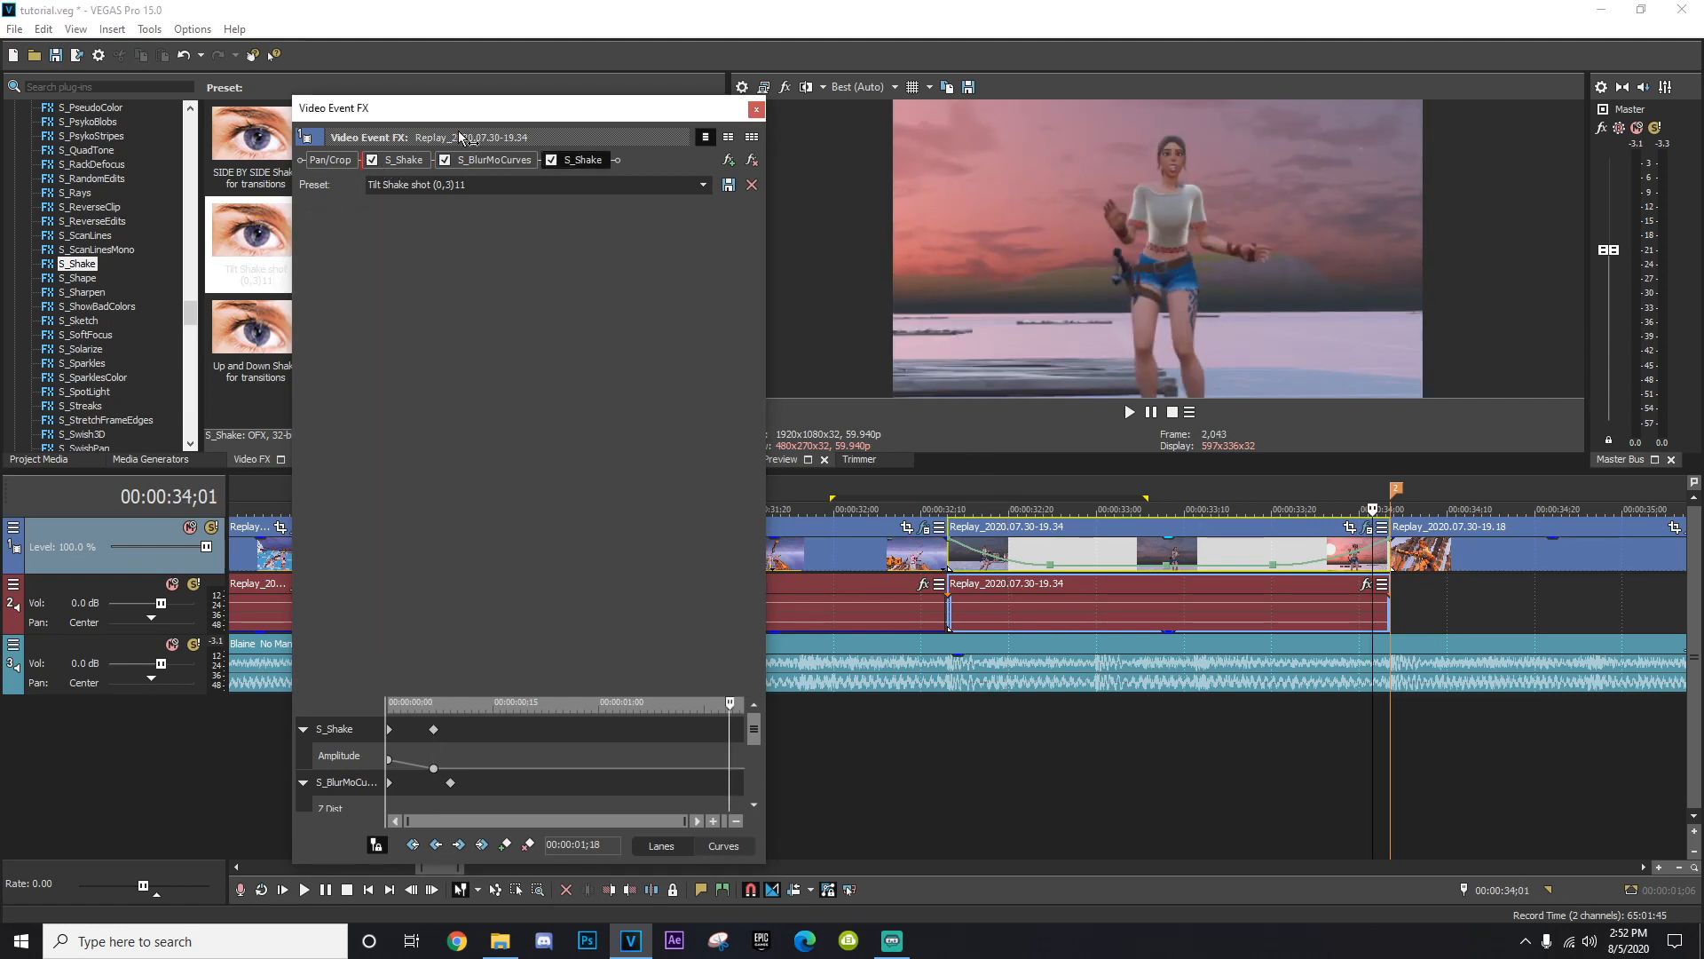
click(755, 110)
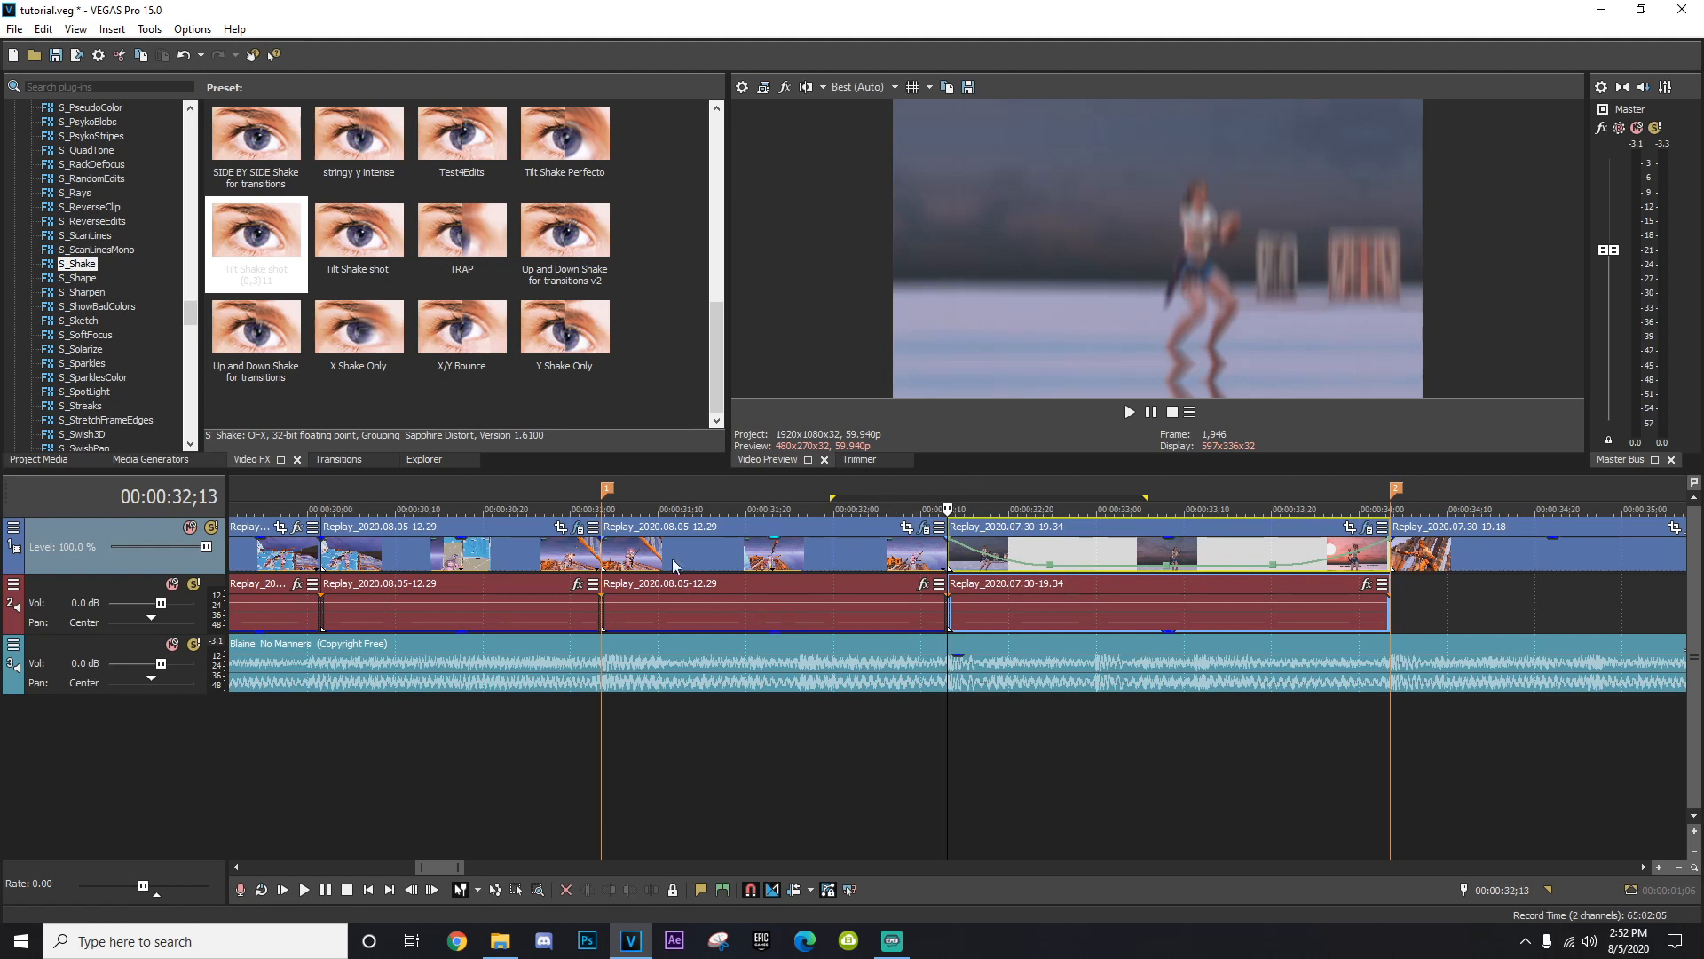
Apply the Color Corrector "Red Midtones" preset to Replay_2020.07.30-19.34.
scroll(115, 317, up, 20)
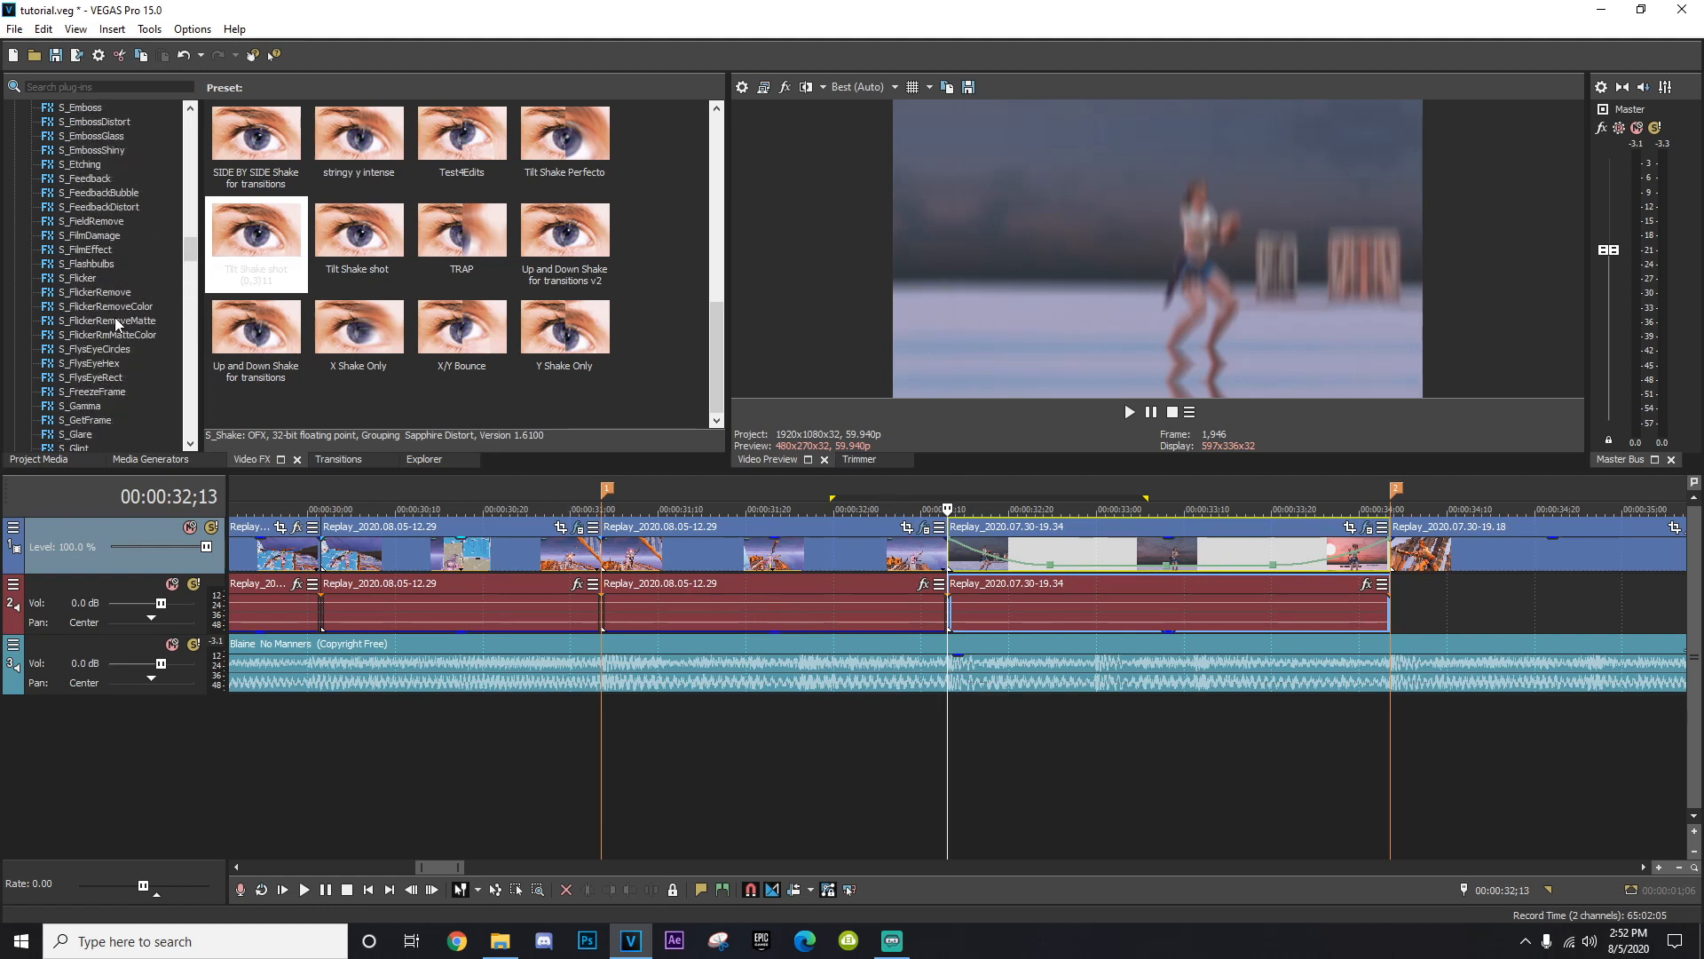
scroll(114, 317, up, 15)
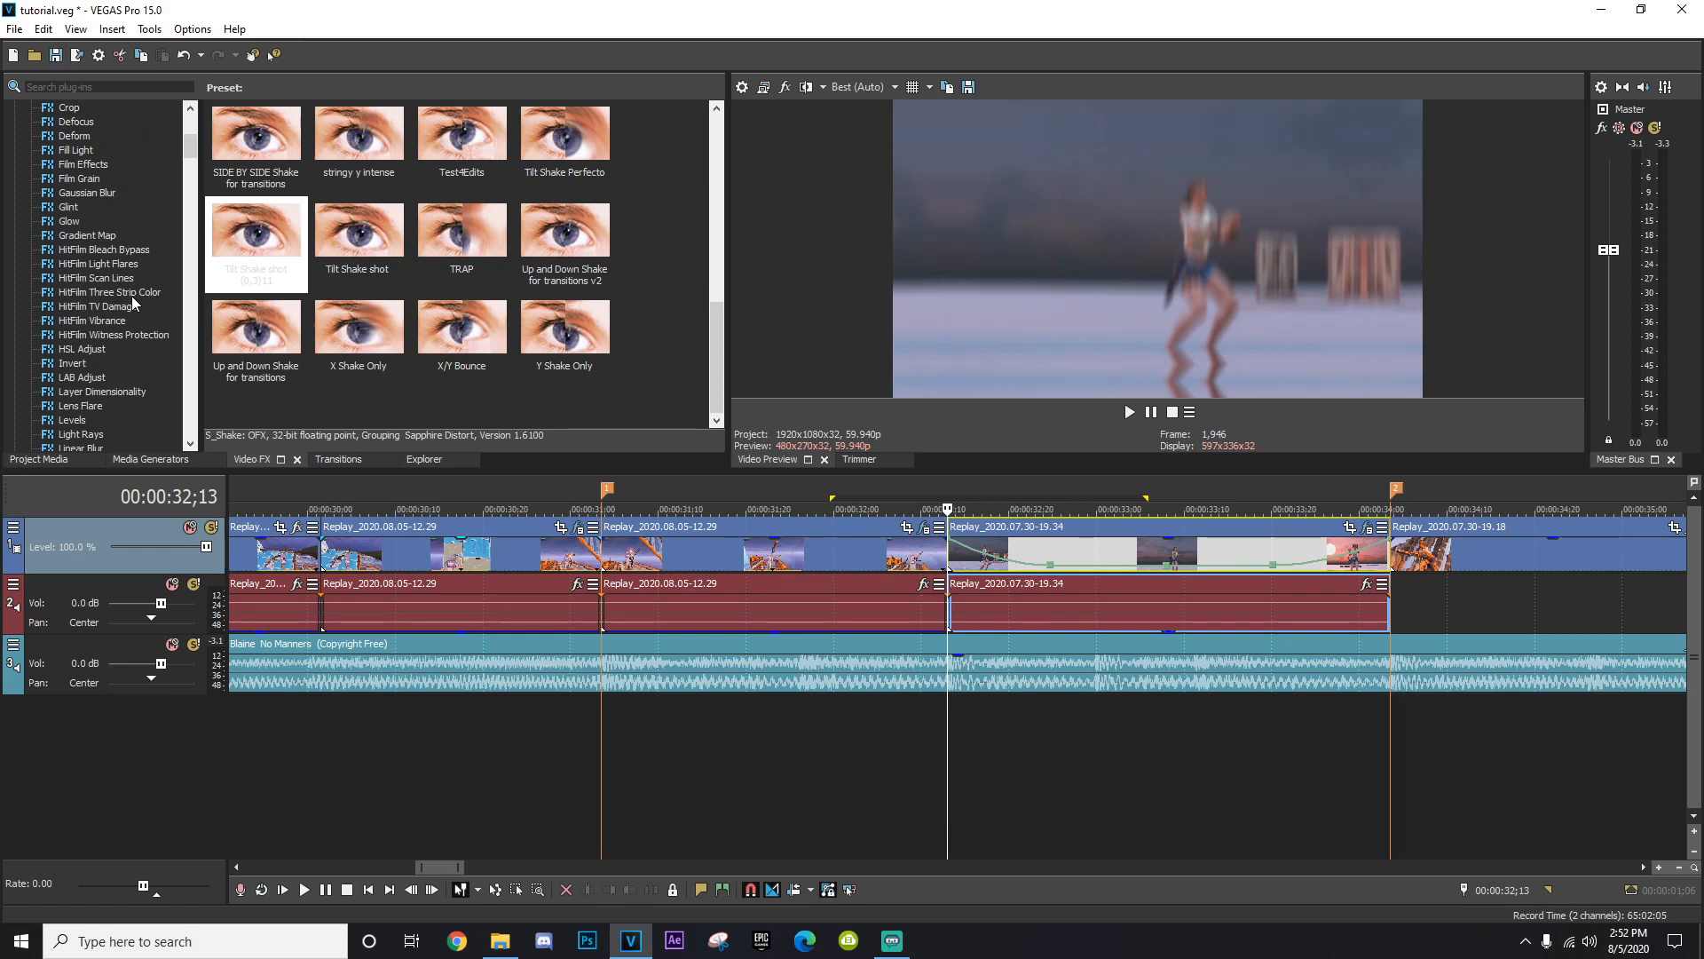
scroll(94, 227, up, 2)
click(100, 278)
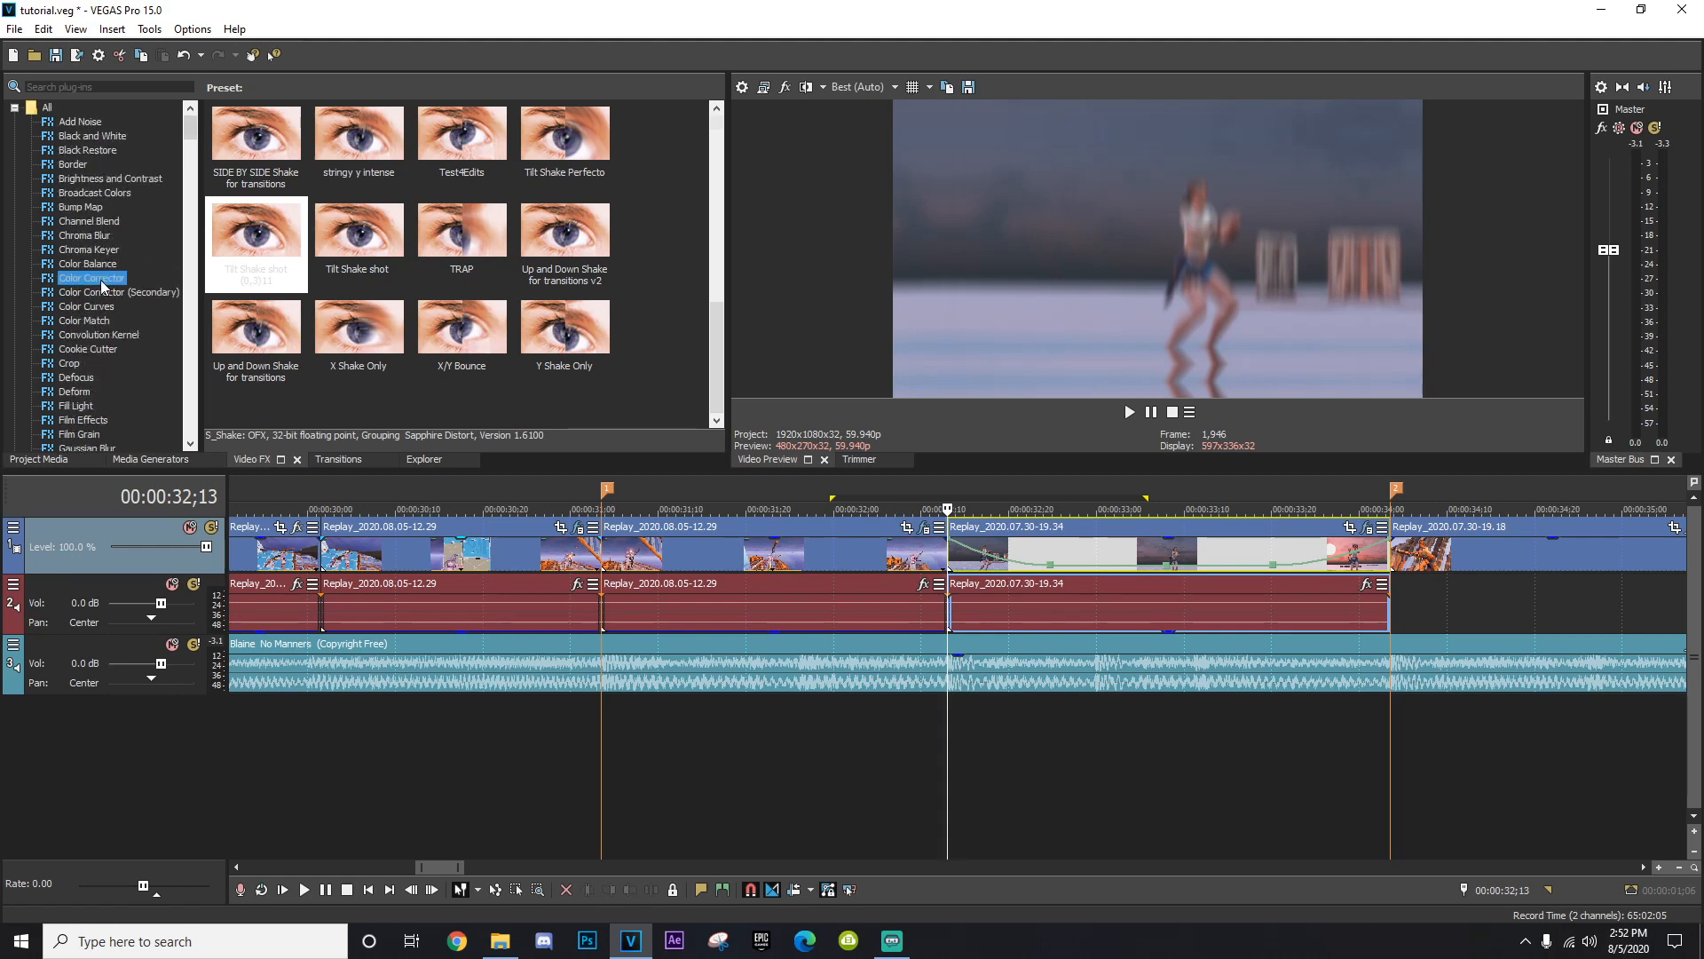
drag(359, 140, 1004, 578)
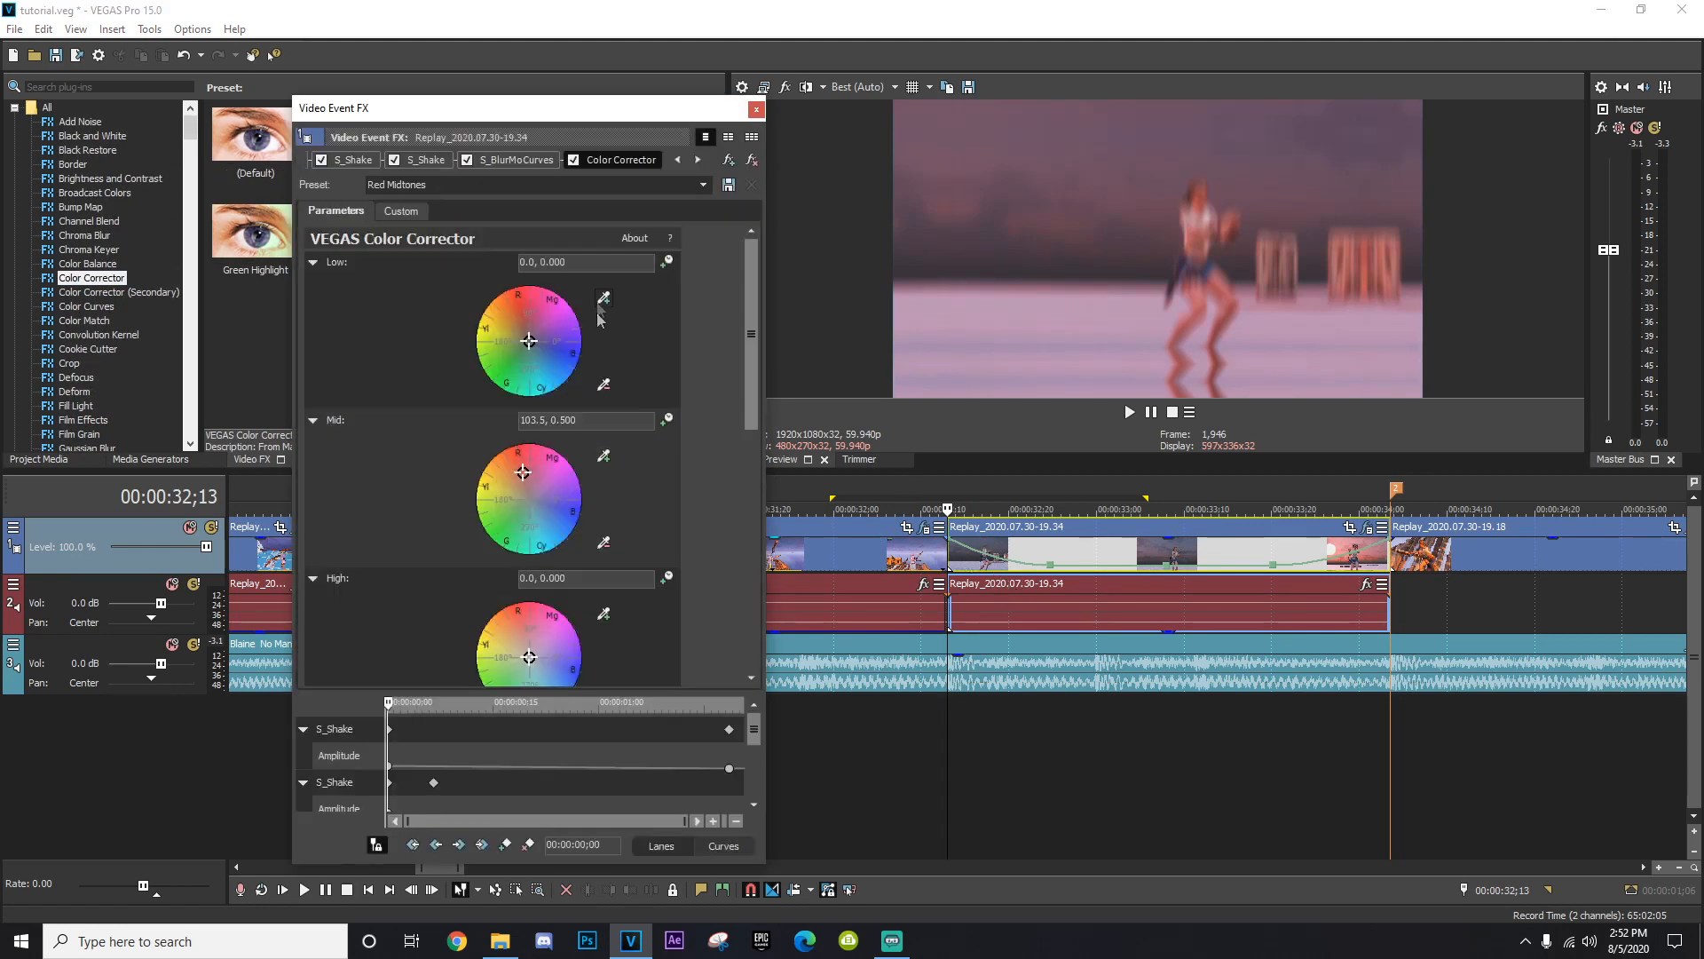
Find the S_WarpChroma effect and apply one of its presets to Replay_2020.07.30-19.34.
click(1063, 543)
scroll(143, 369, down, 12)
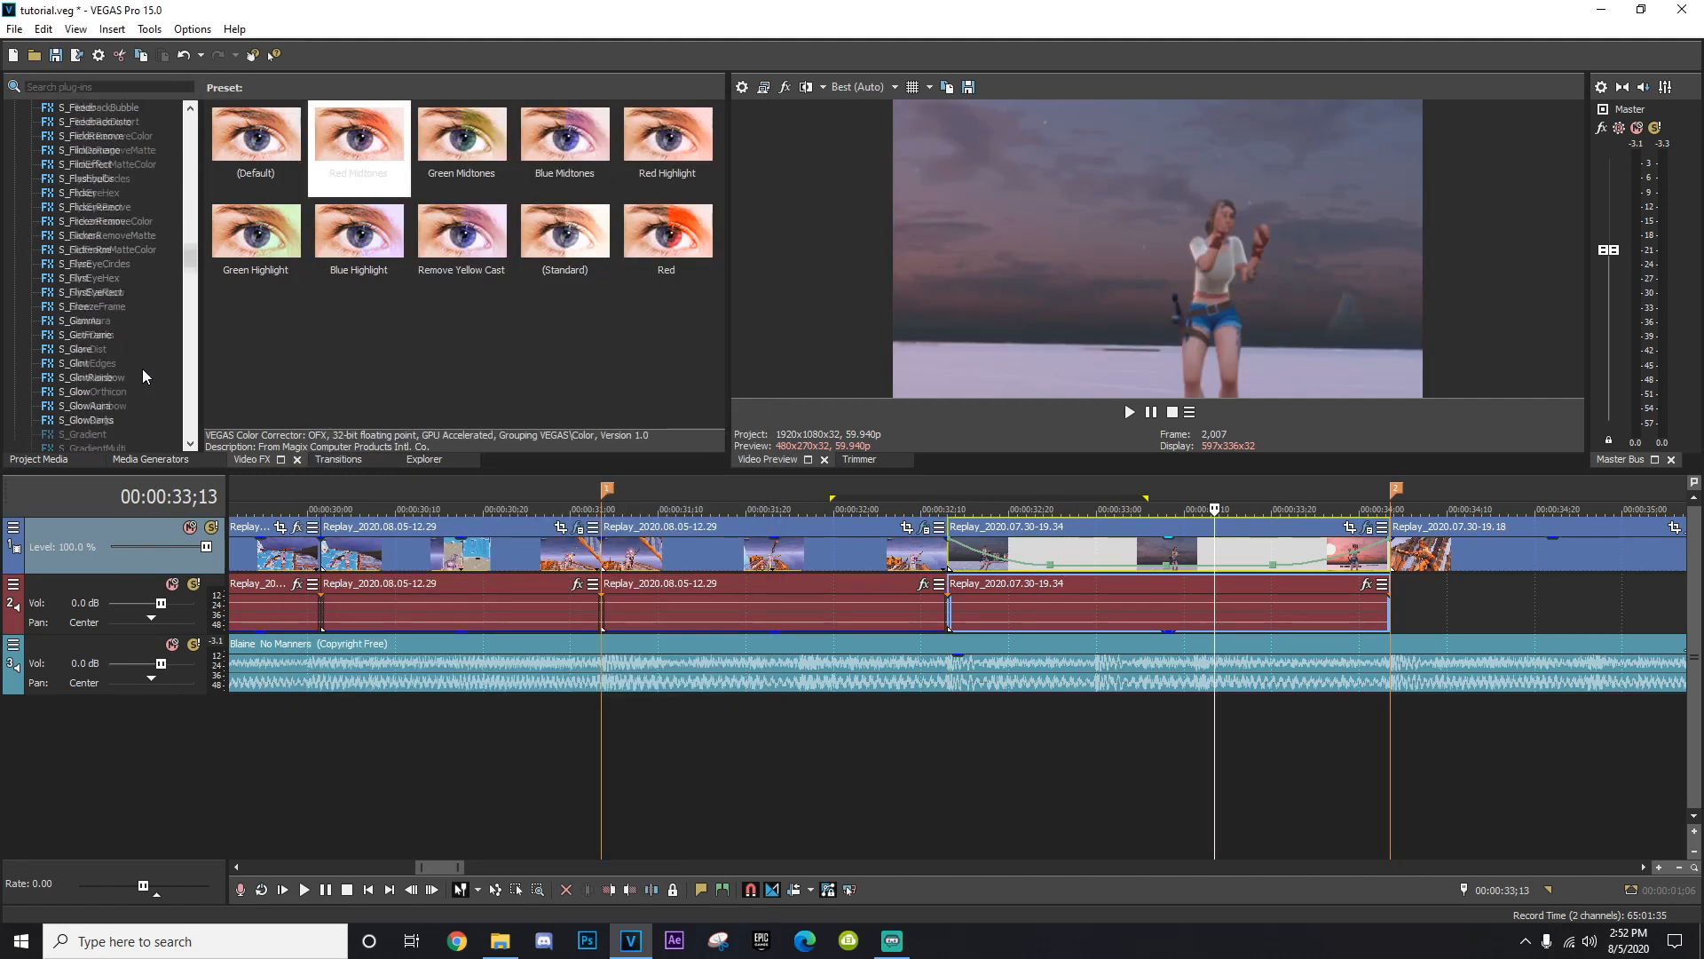
scroll(142, 369, down, 15)
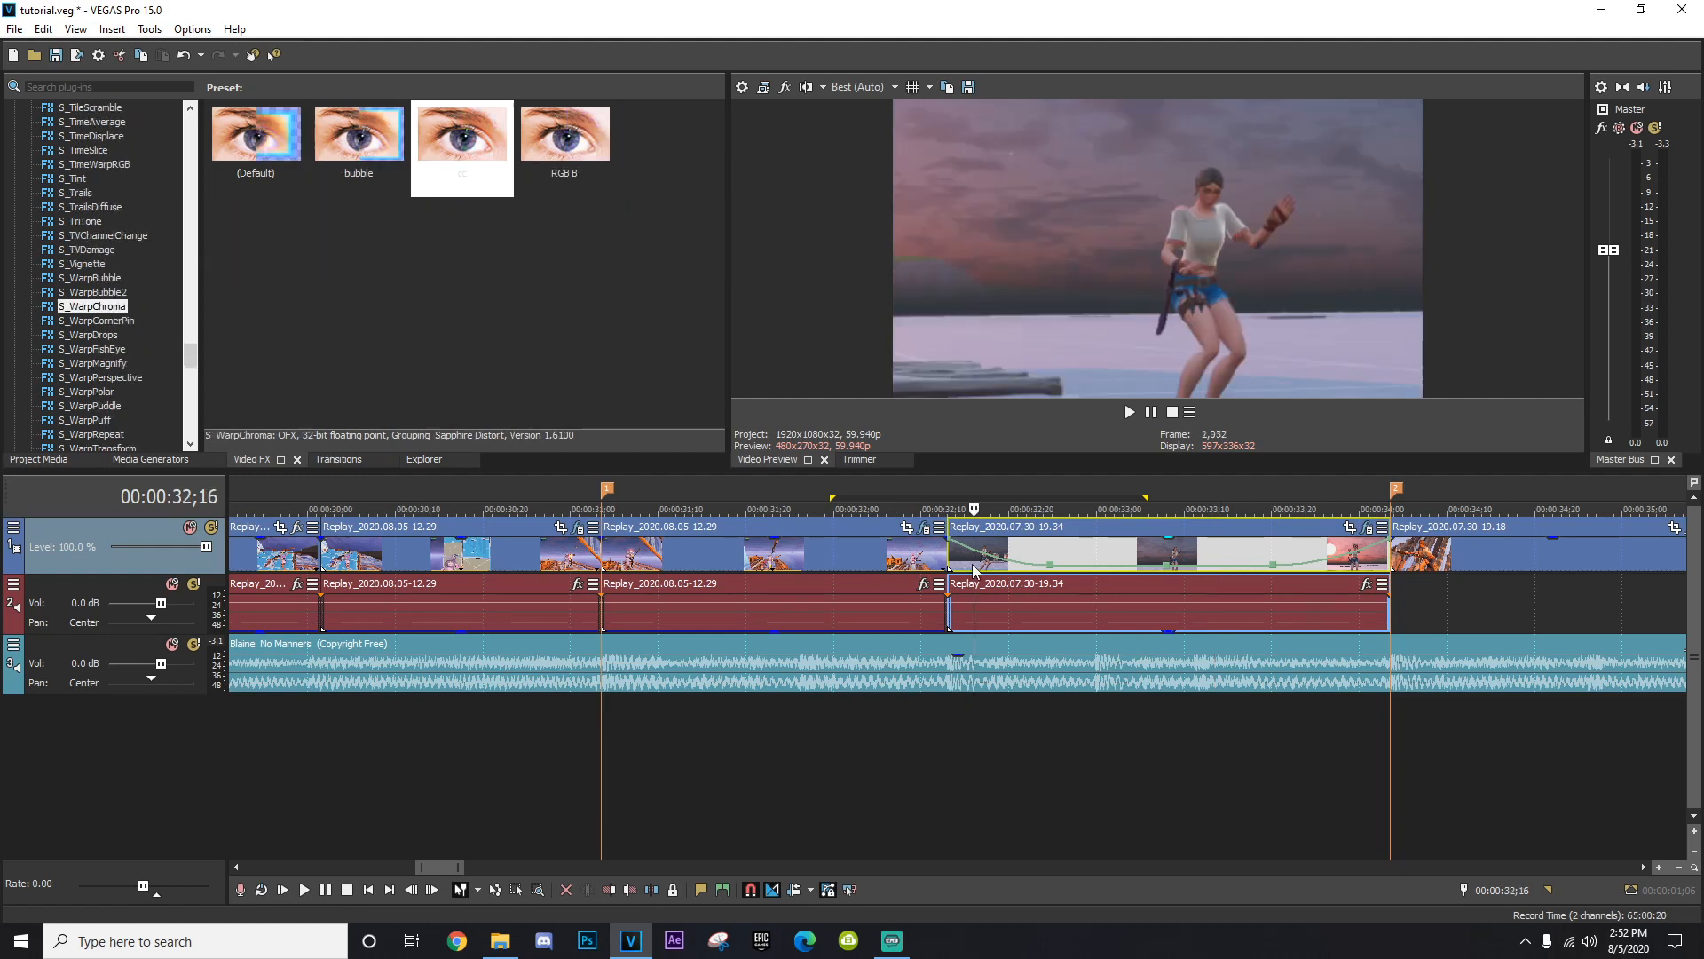
Select the range from 00:00:30;04 to 00:00:34;03 and play it to review the effects across both clips.
scroll(988, 610, down, 4)
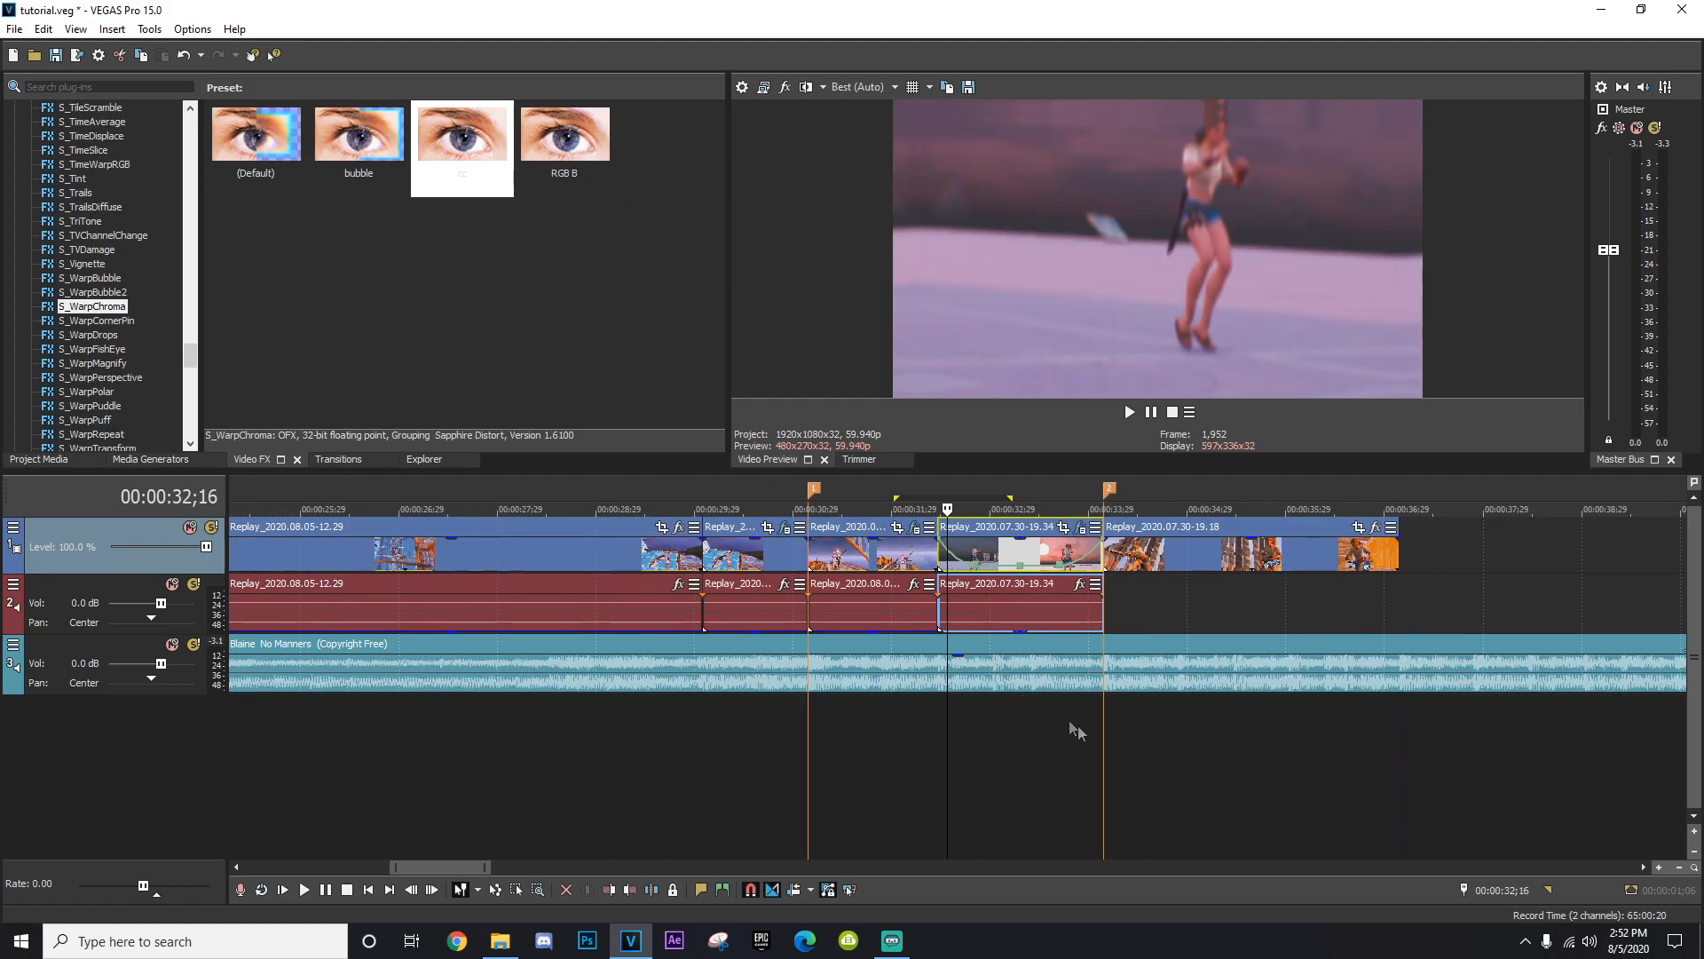
drag(1101, 717, 711, 700)
click(711, 700)
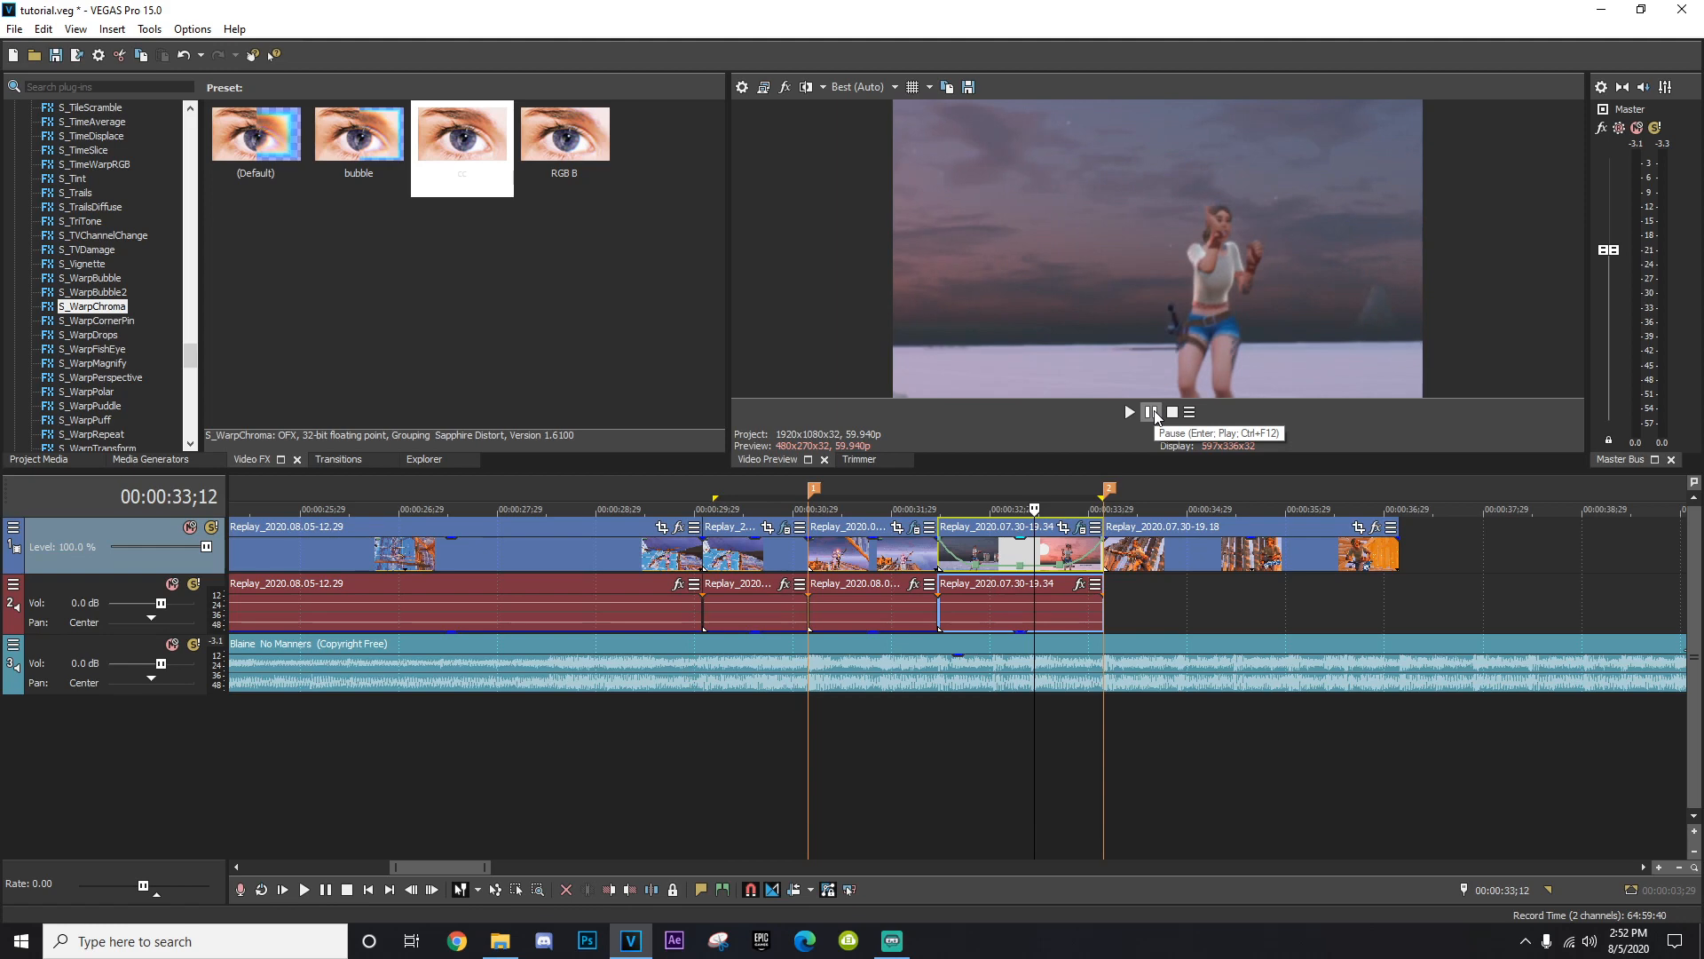
click(1152, 414)
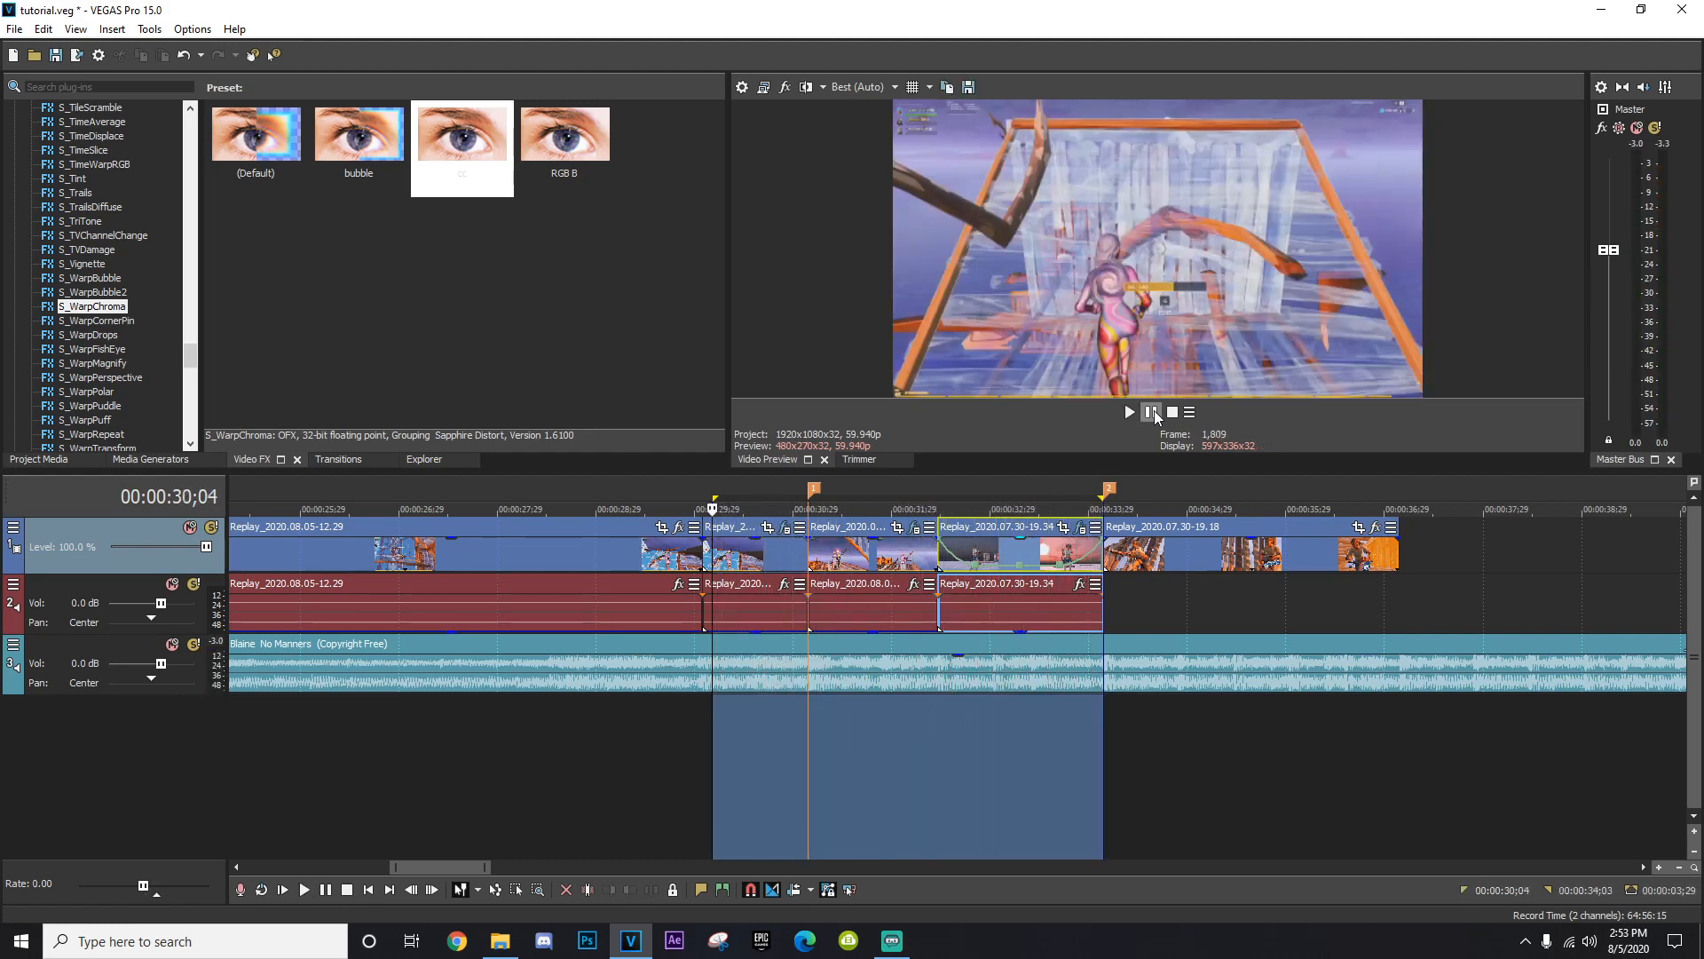
click(1154, 410)
Insert a velocity envelope on the Replay_2020.08.05-12.29 clip that starts at 00:00:31;03.
click(830, 554)
scroll(830, 554, up, 4)
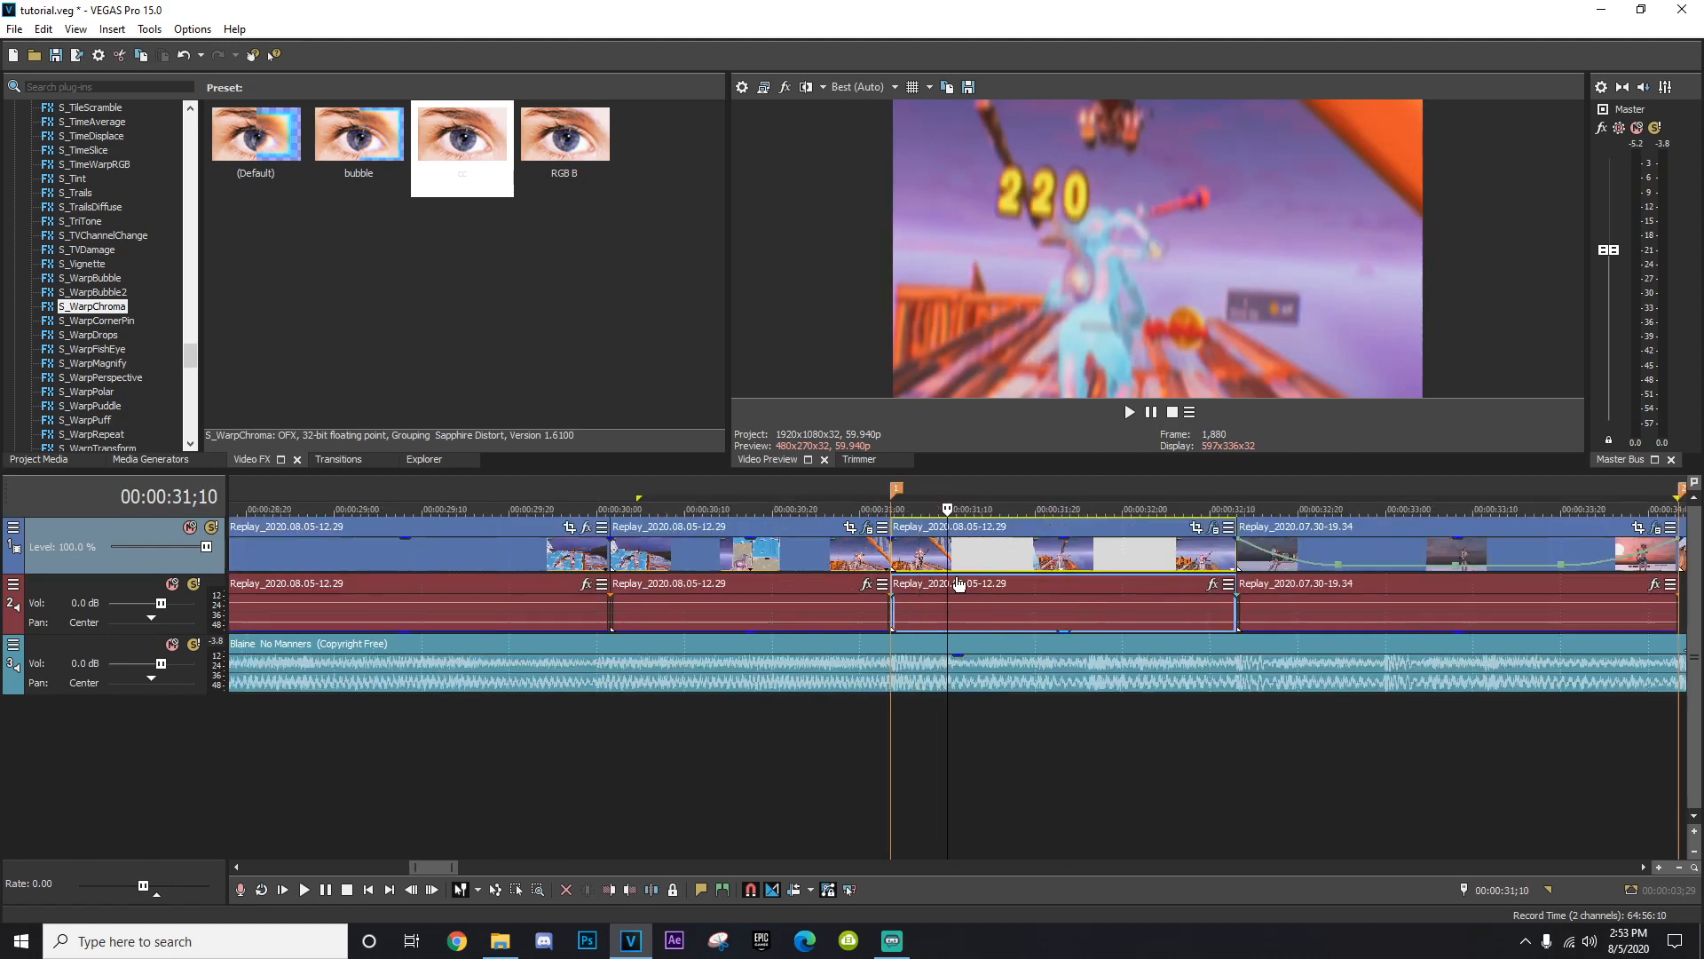
right_click(967, 566)
mouse_move(1123, 736)
click(1240, 739)
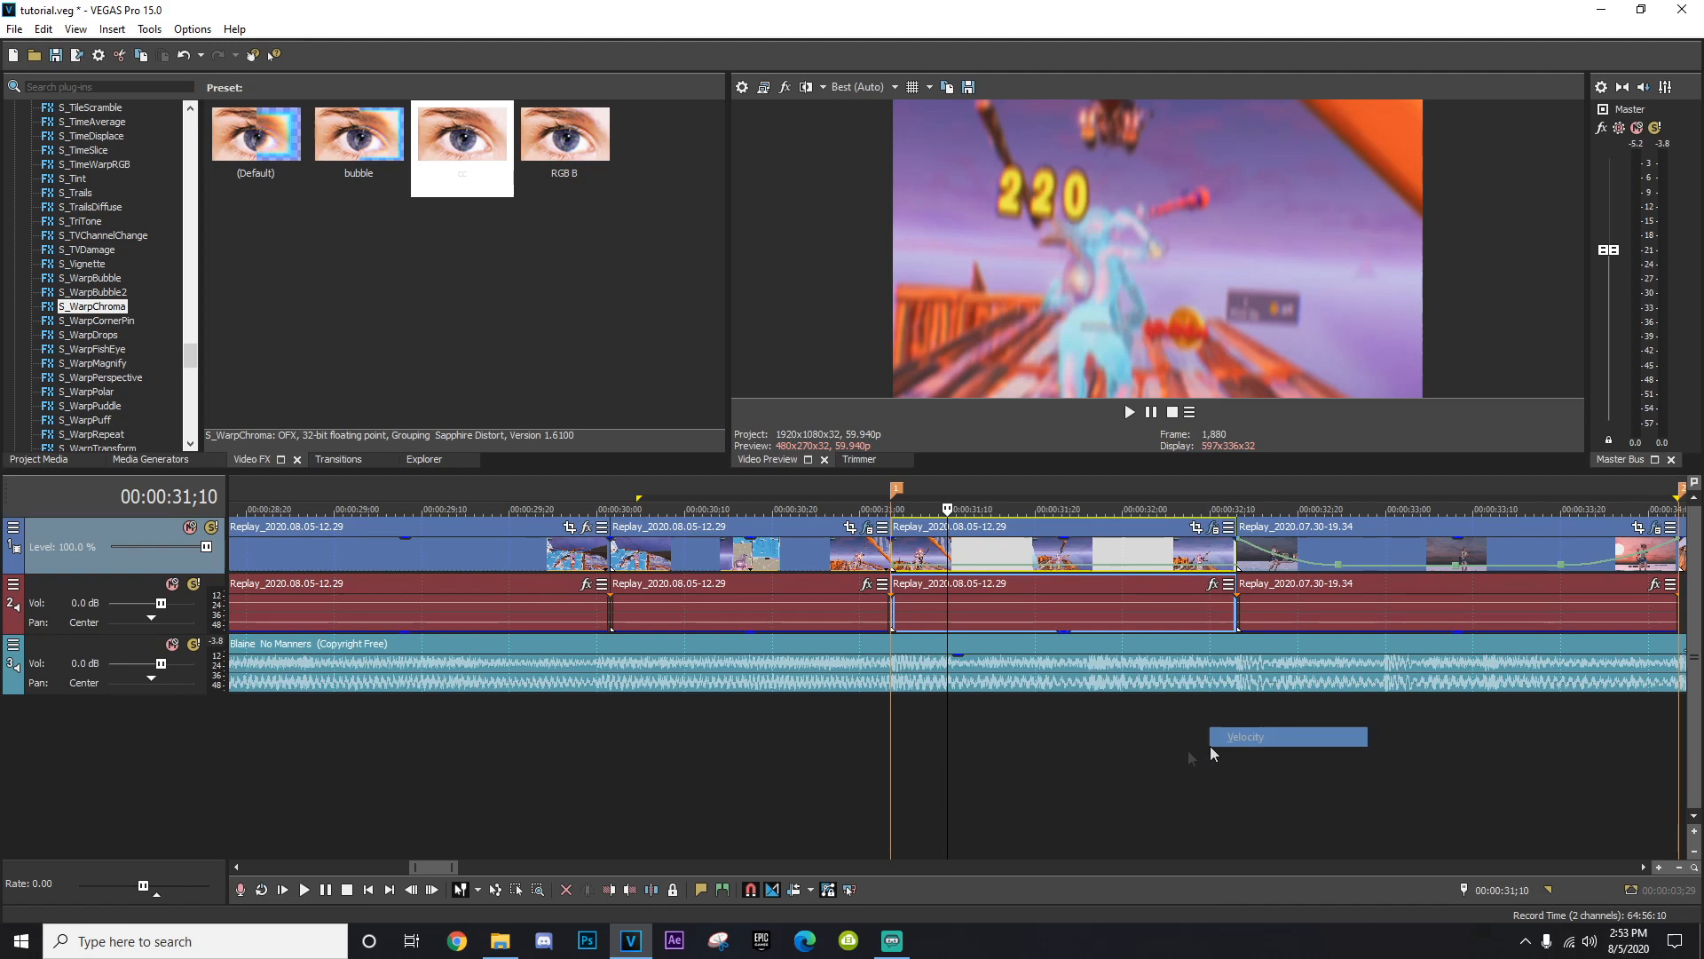
Add a velocity point at 00:00:31;07 and raise the velocity at the clip's start to about 855%.
scroll(855, 595, up, 5)
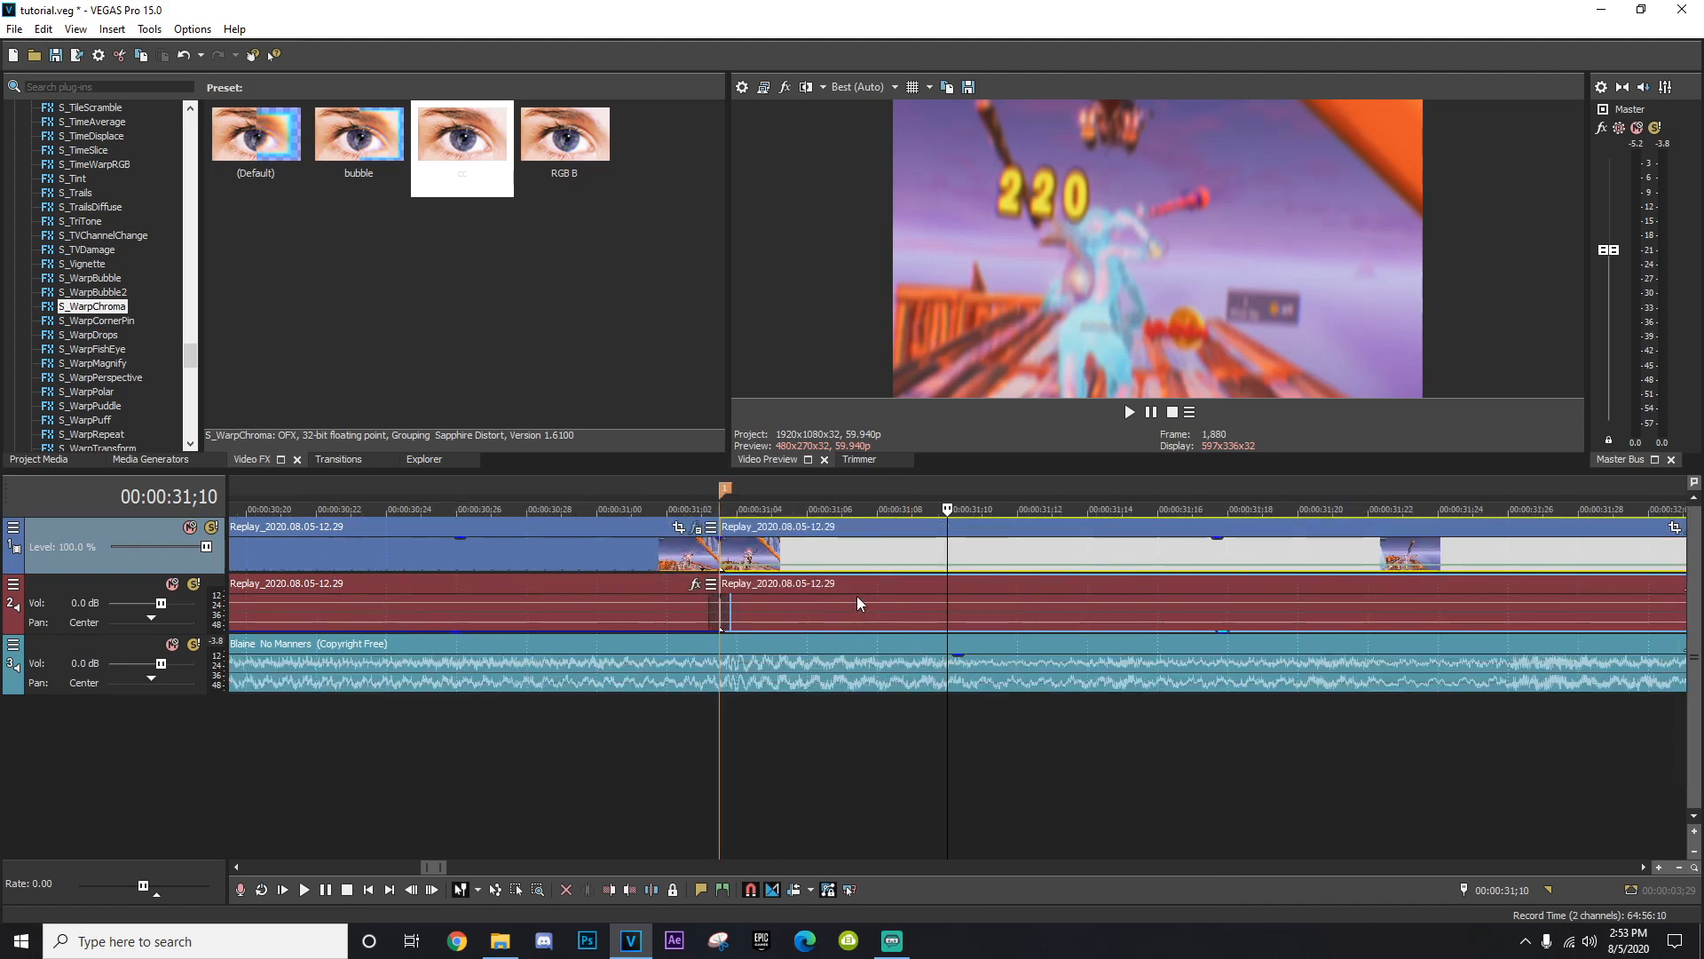
click(715, 544)
key(Right)
key(Right)
key(Right)
key(Right)
key(Right)
key(Right)
key(Right)
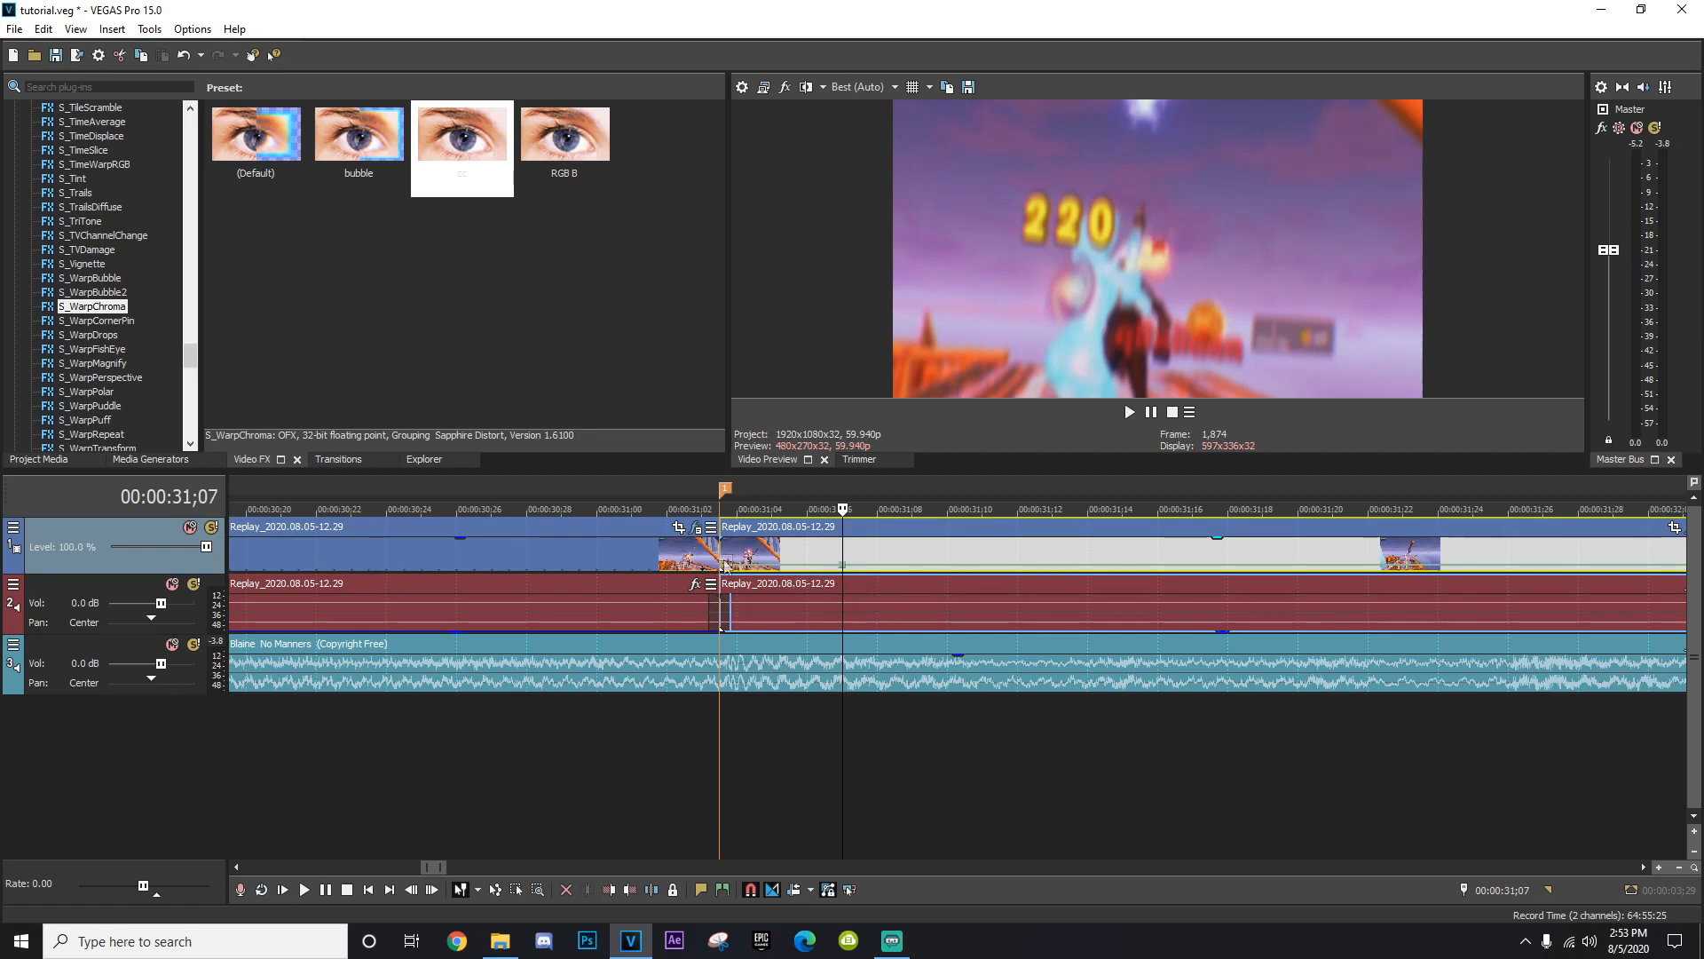
drag(726, 572, 719, 550)
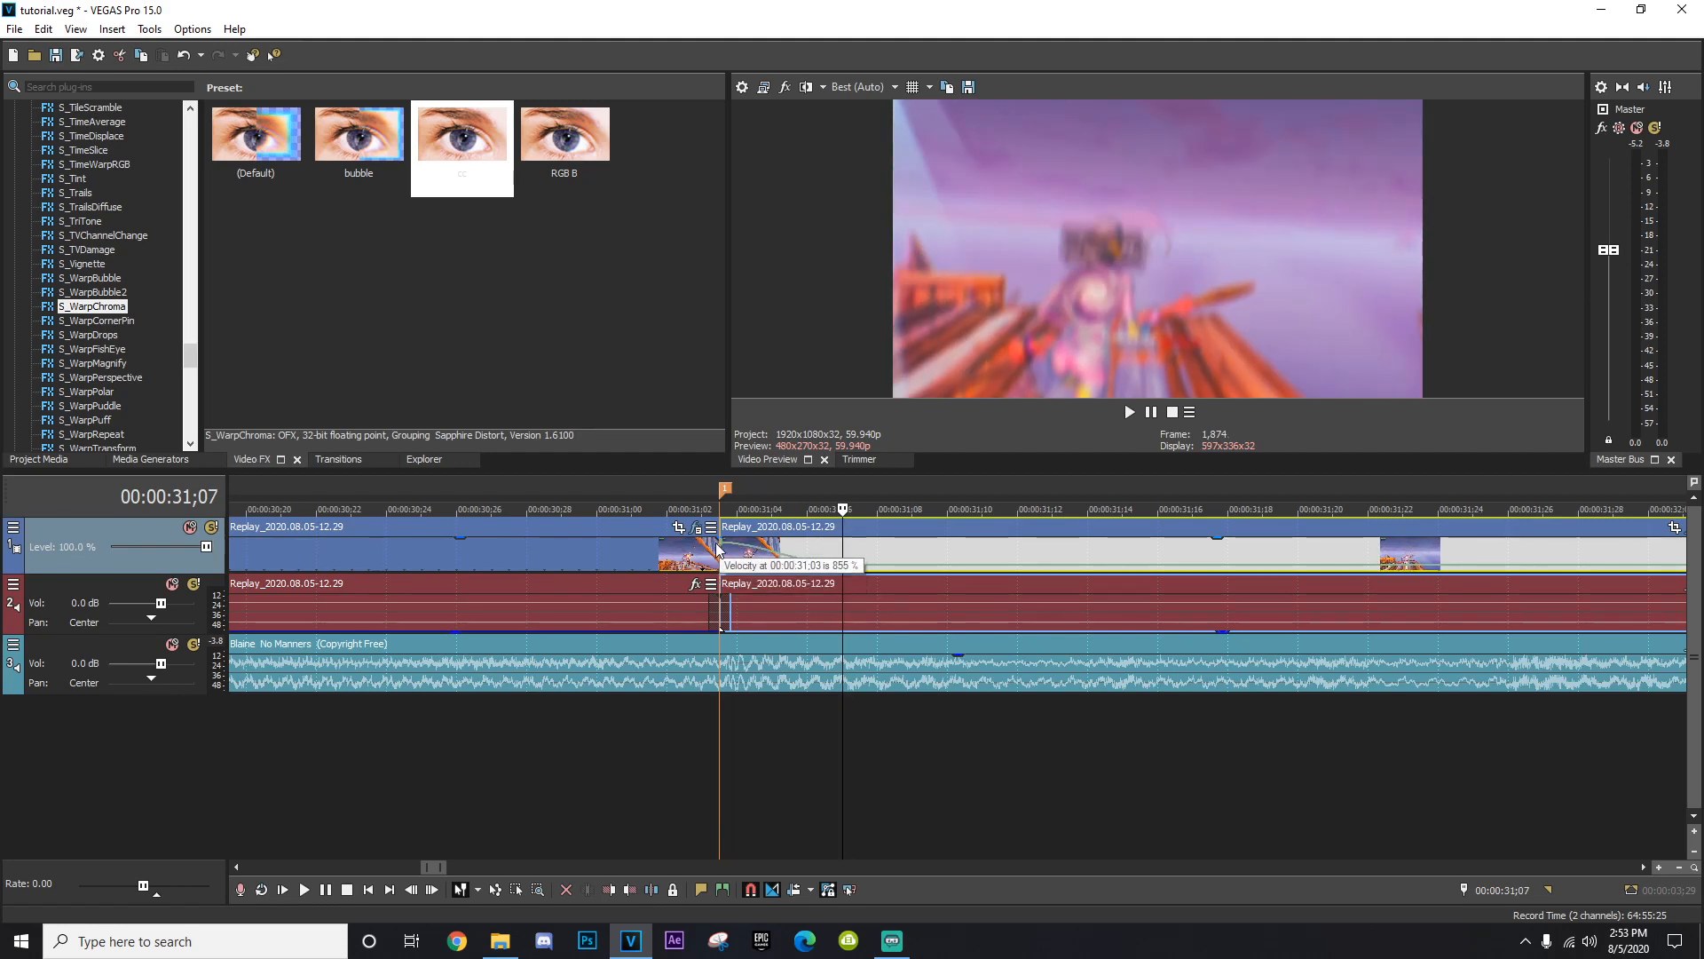
Set the velocity point at 00:00:31;07 to 75%.
right_click(845, 572)
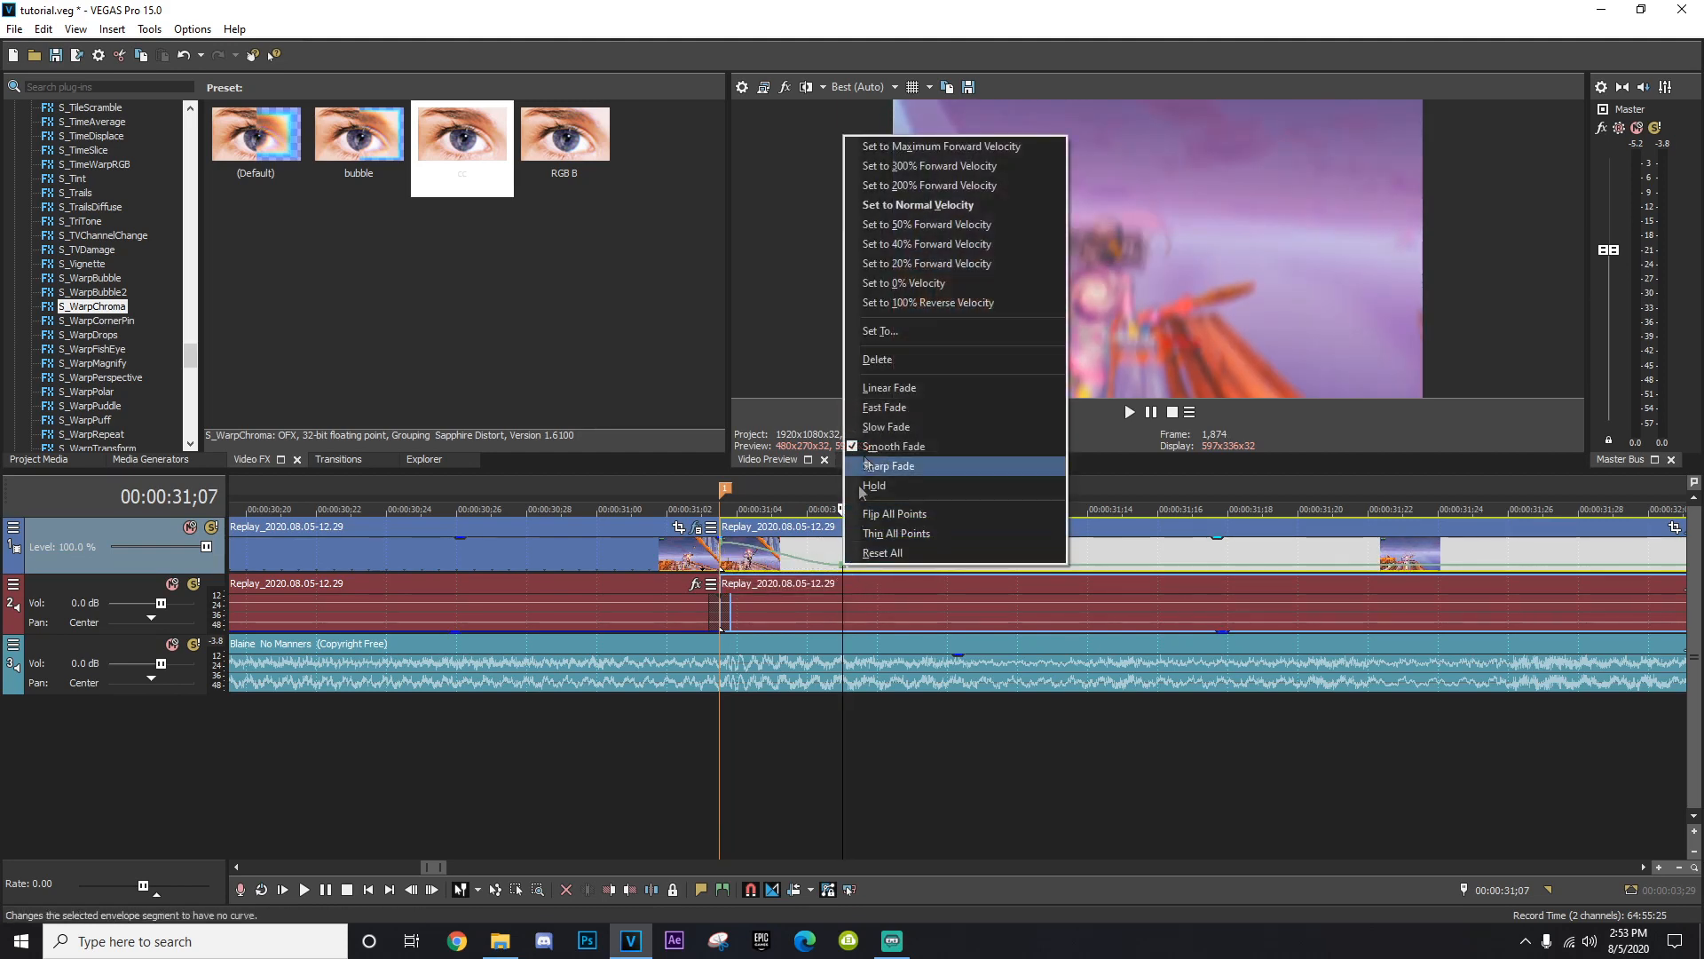
click(903, 334)
key(Return)
scroll(997, 699, down, 8)
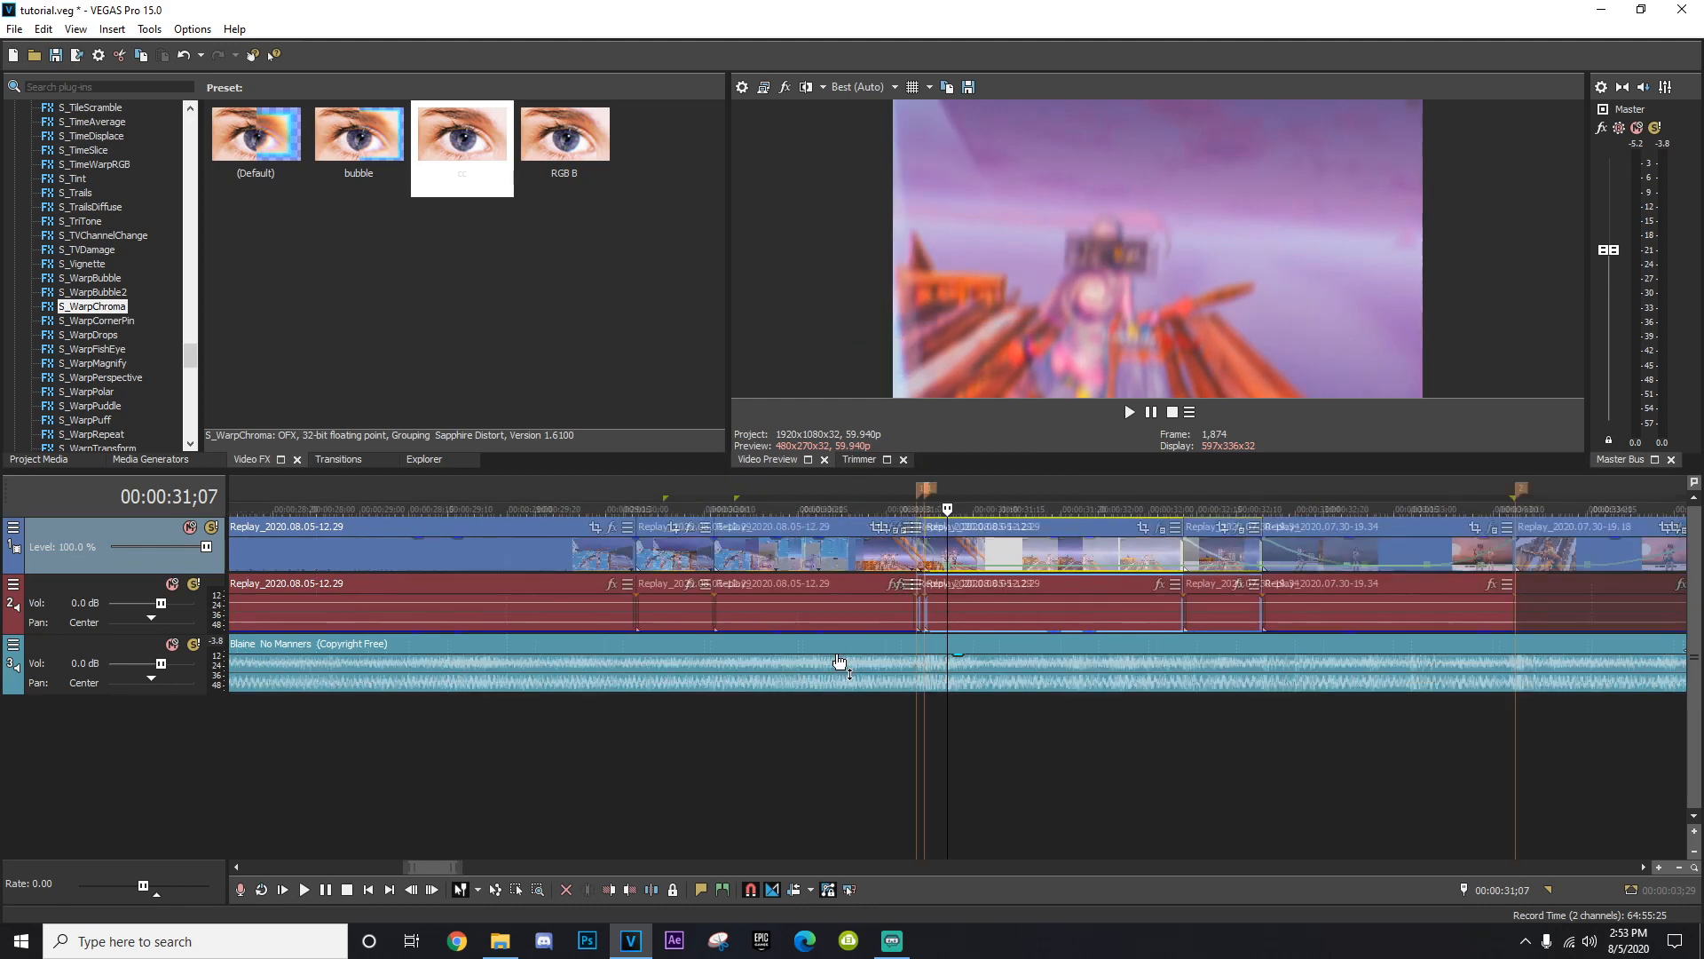
Add a velocity point at 00:00:32;09, ramp up the velocity at the clip's end, and set the point's curve to Slow Fade.
click(1043, 558)
scroll(1044, 557, up, 6)
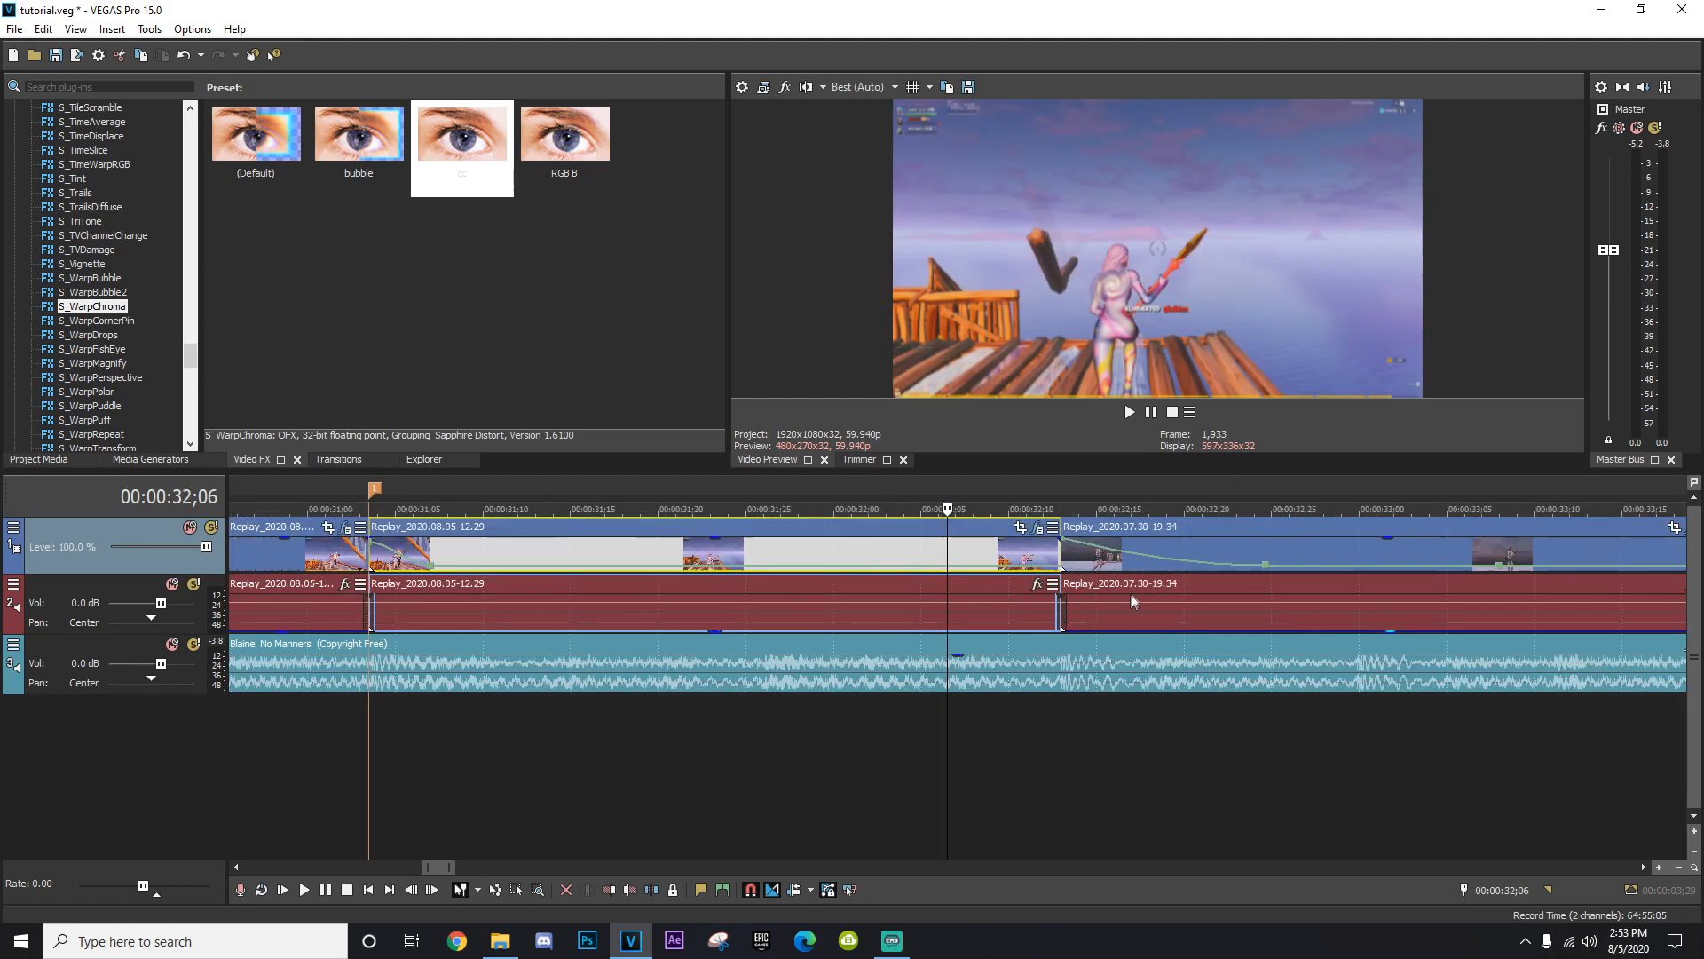
click(996, 573)
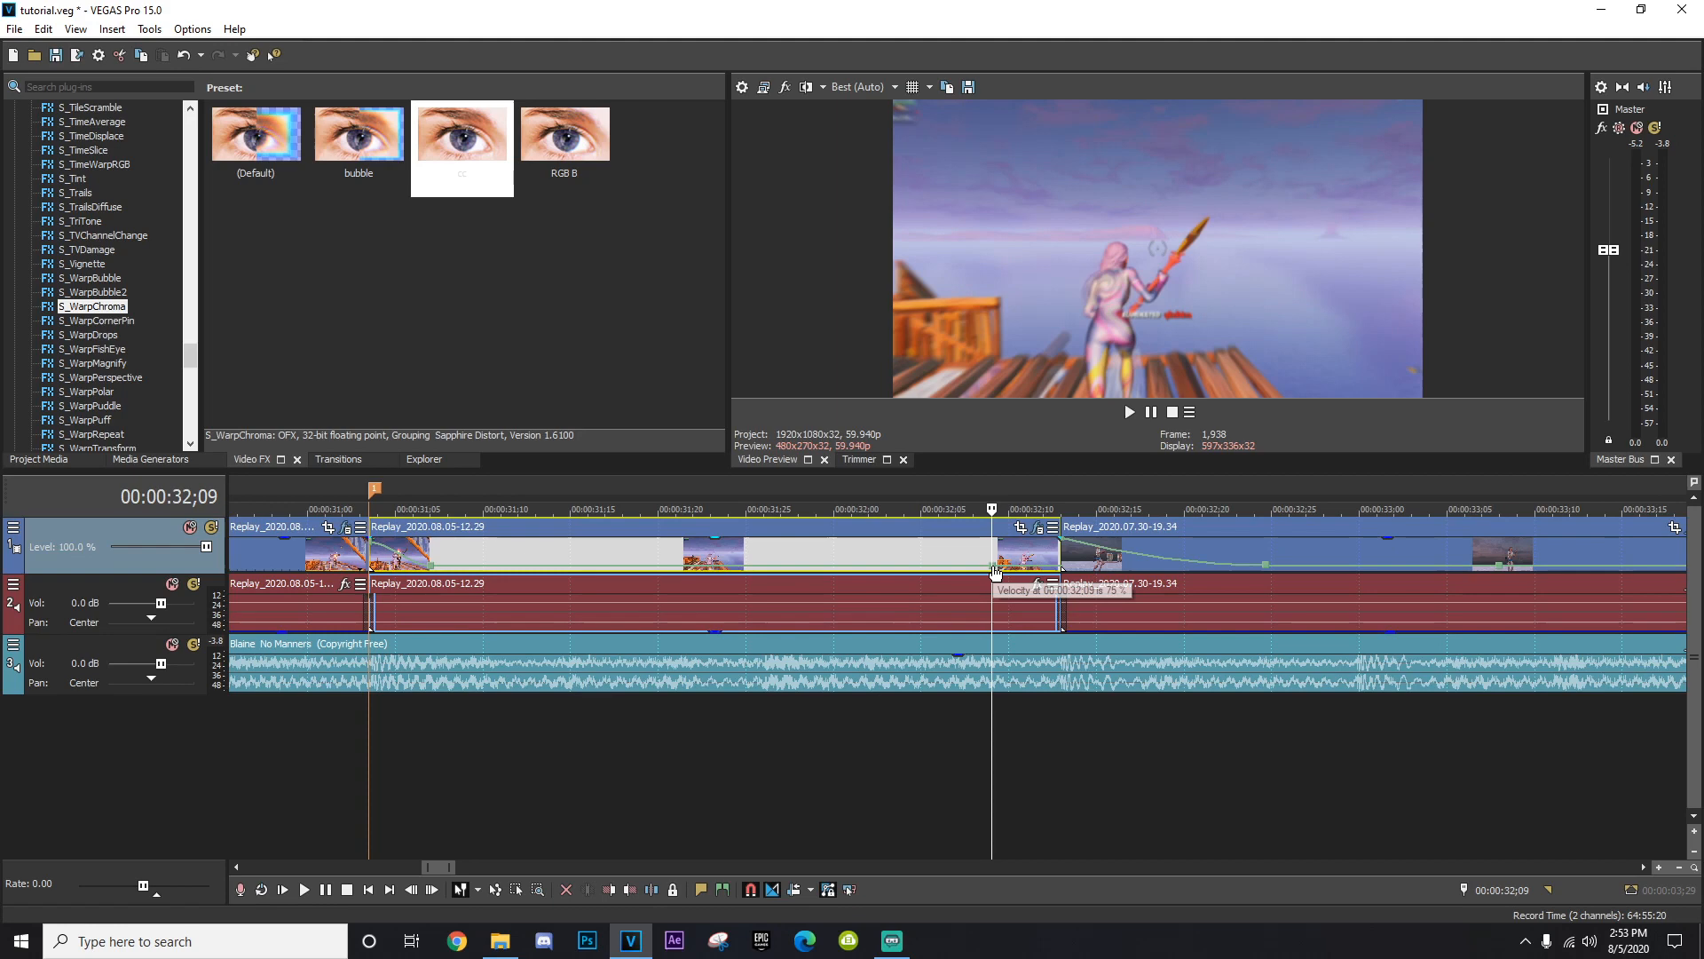
click(1030, 584)
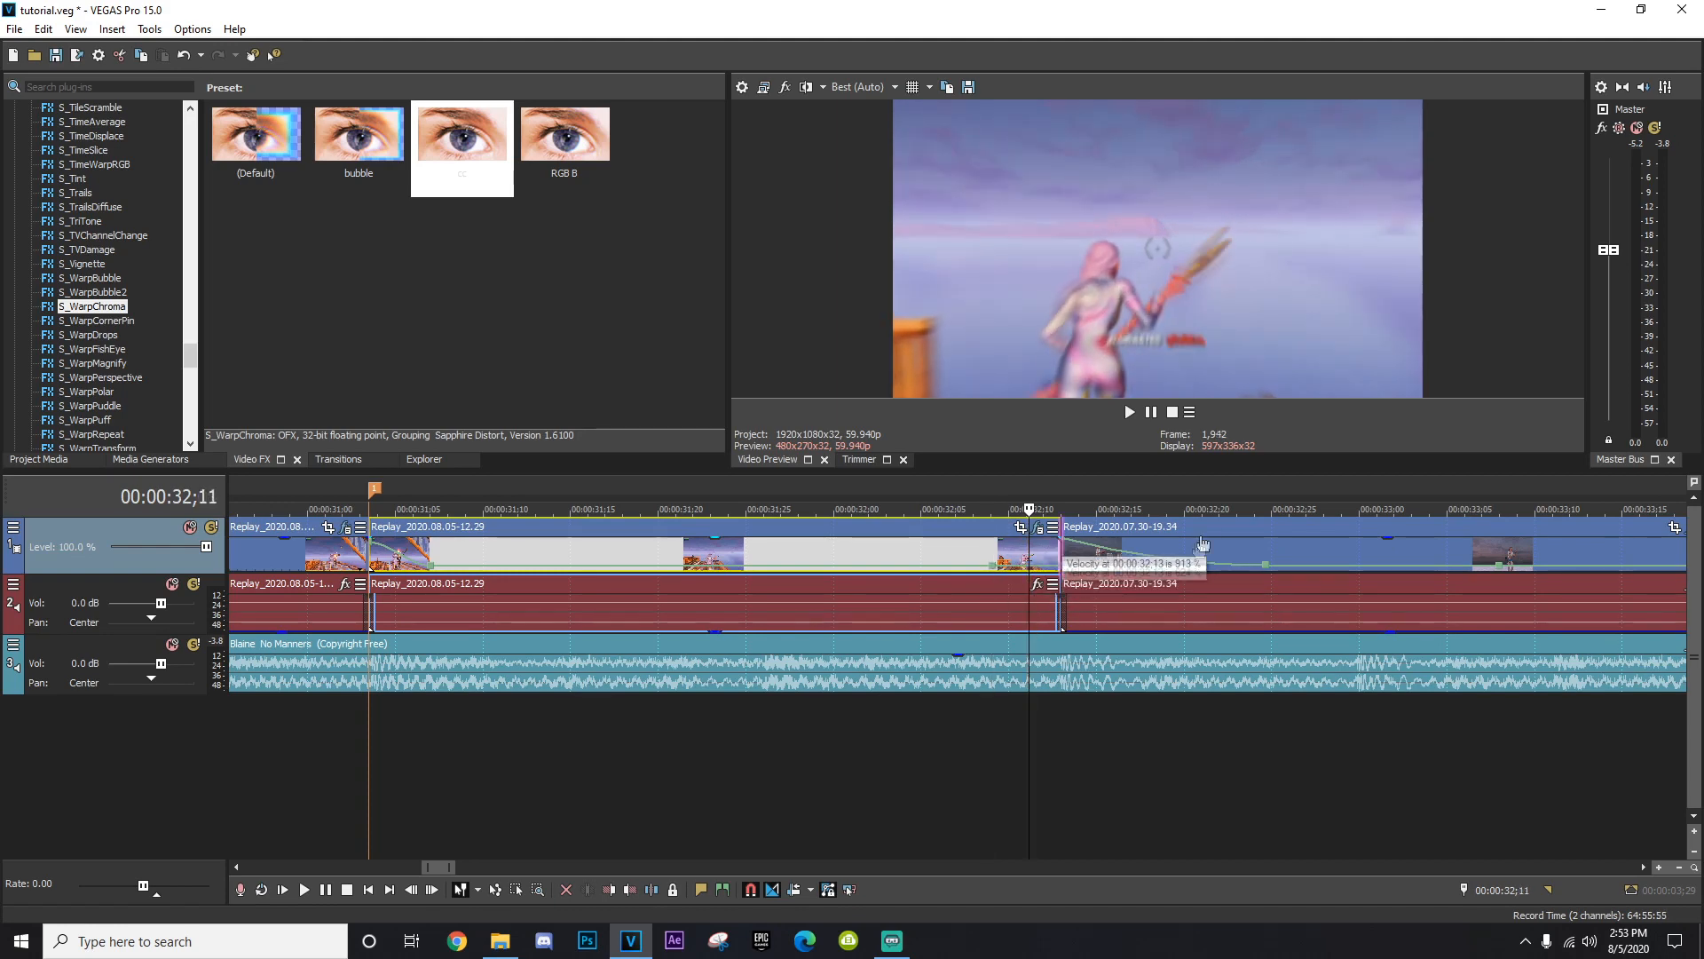
right_click(998, 568)
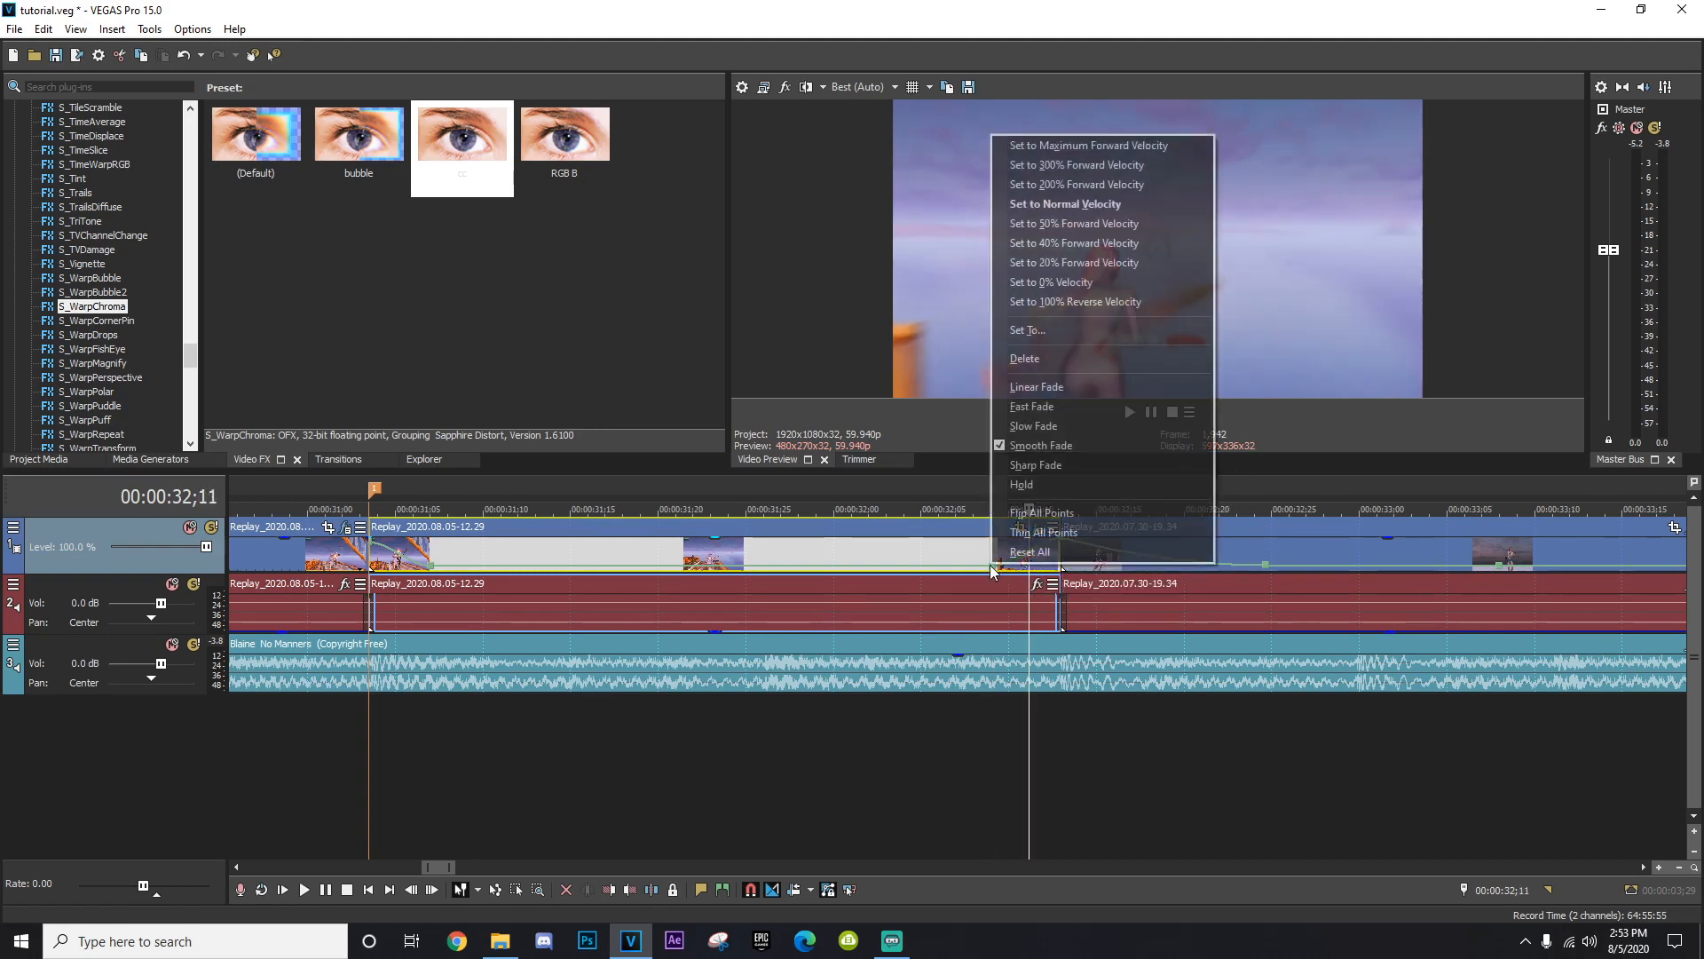
click(1031, 425)
Select a range spanning the velocity-ramped clips and the start of Replay_2020.07.30-19.18, and play it to check the timing.
scroll(925, 691, down, 6)
drag(624, 721, 1249, 692)
key(space)
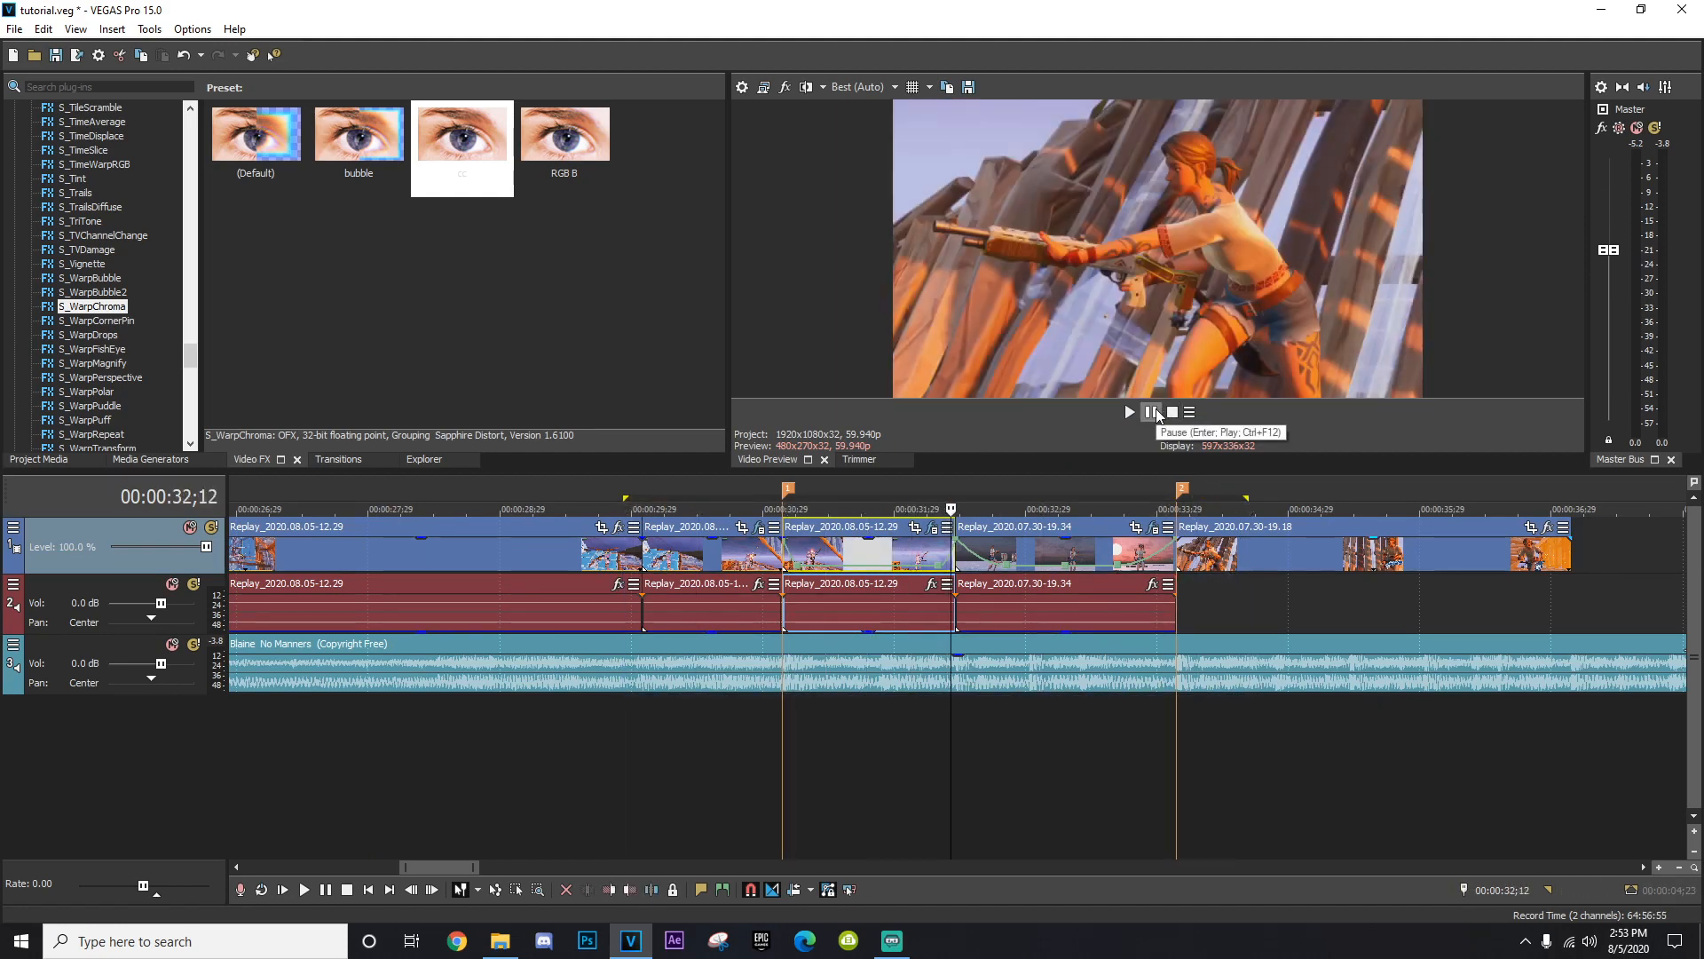
key(space)
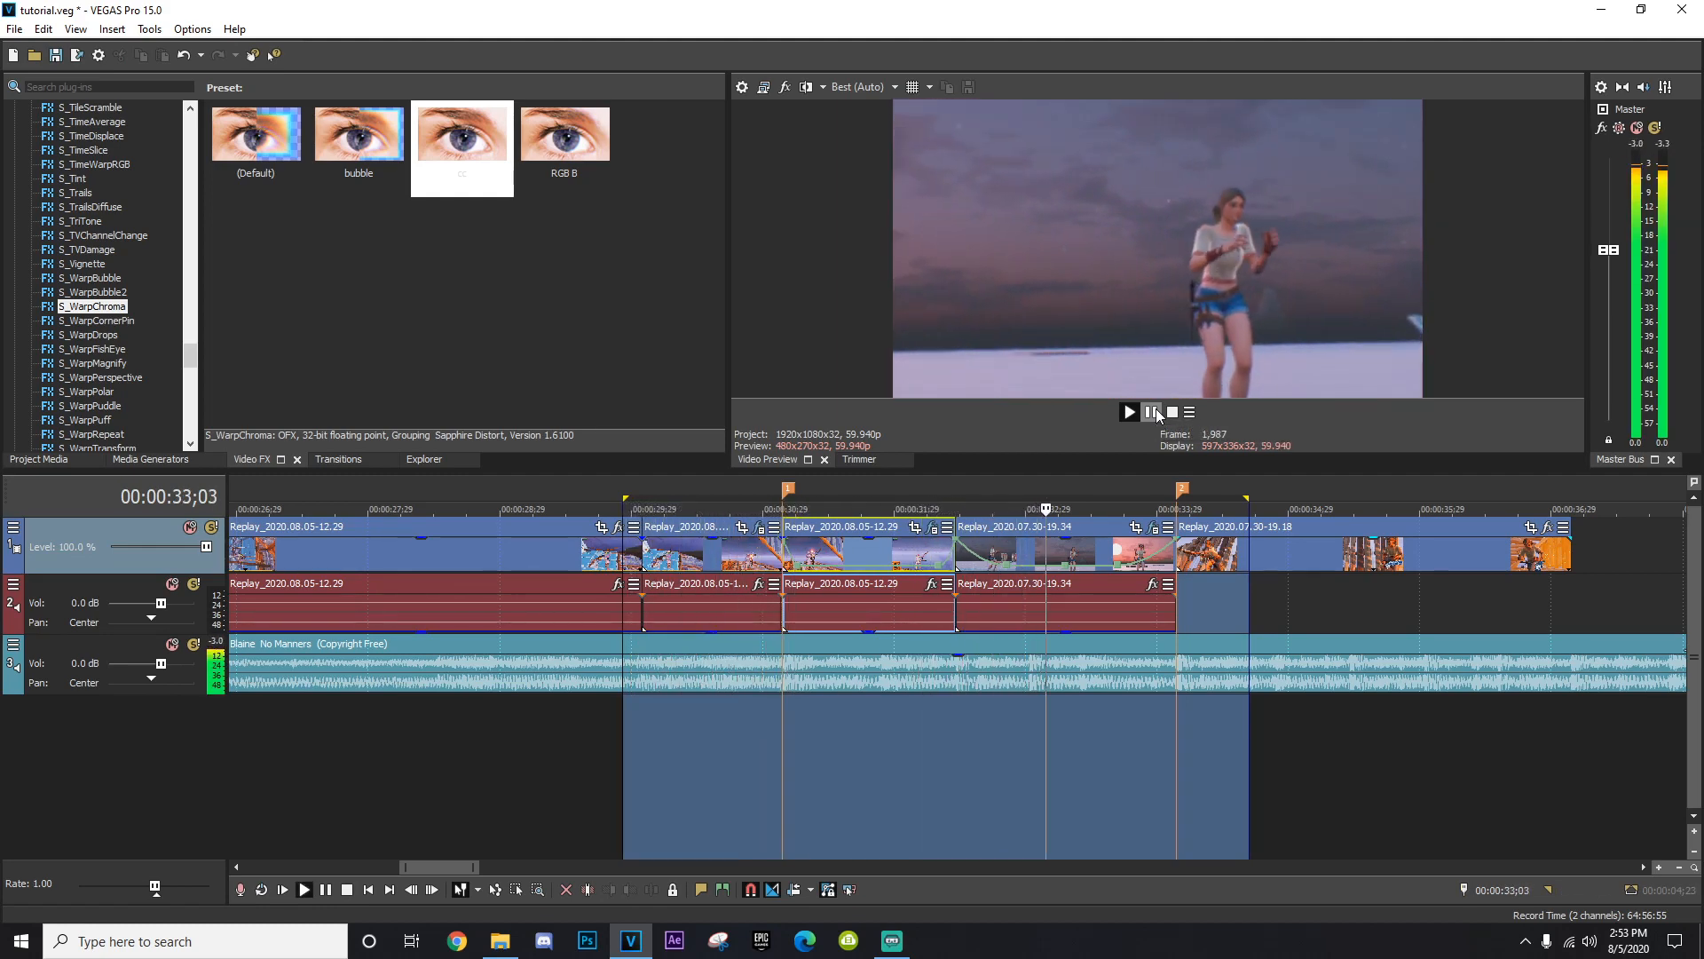
click(1152, 412)
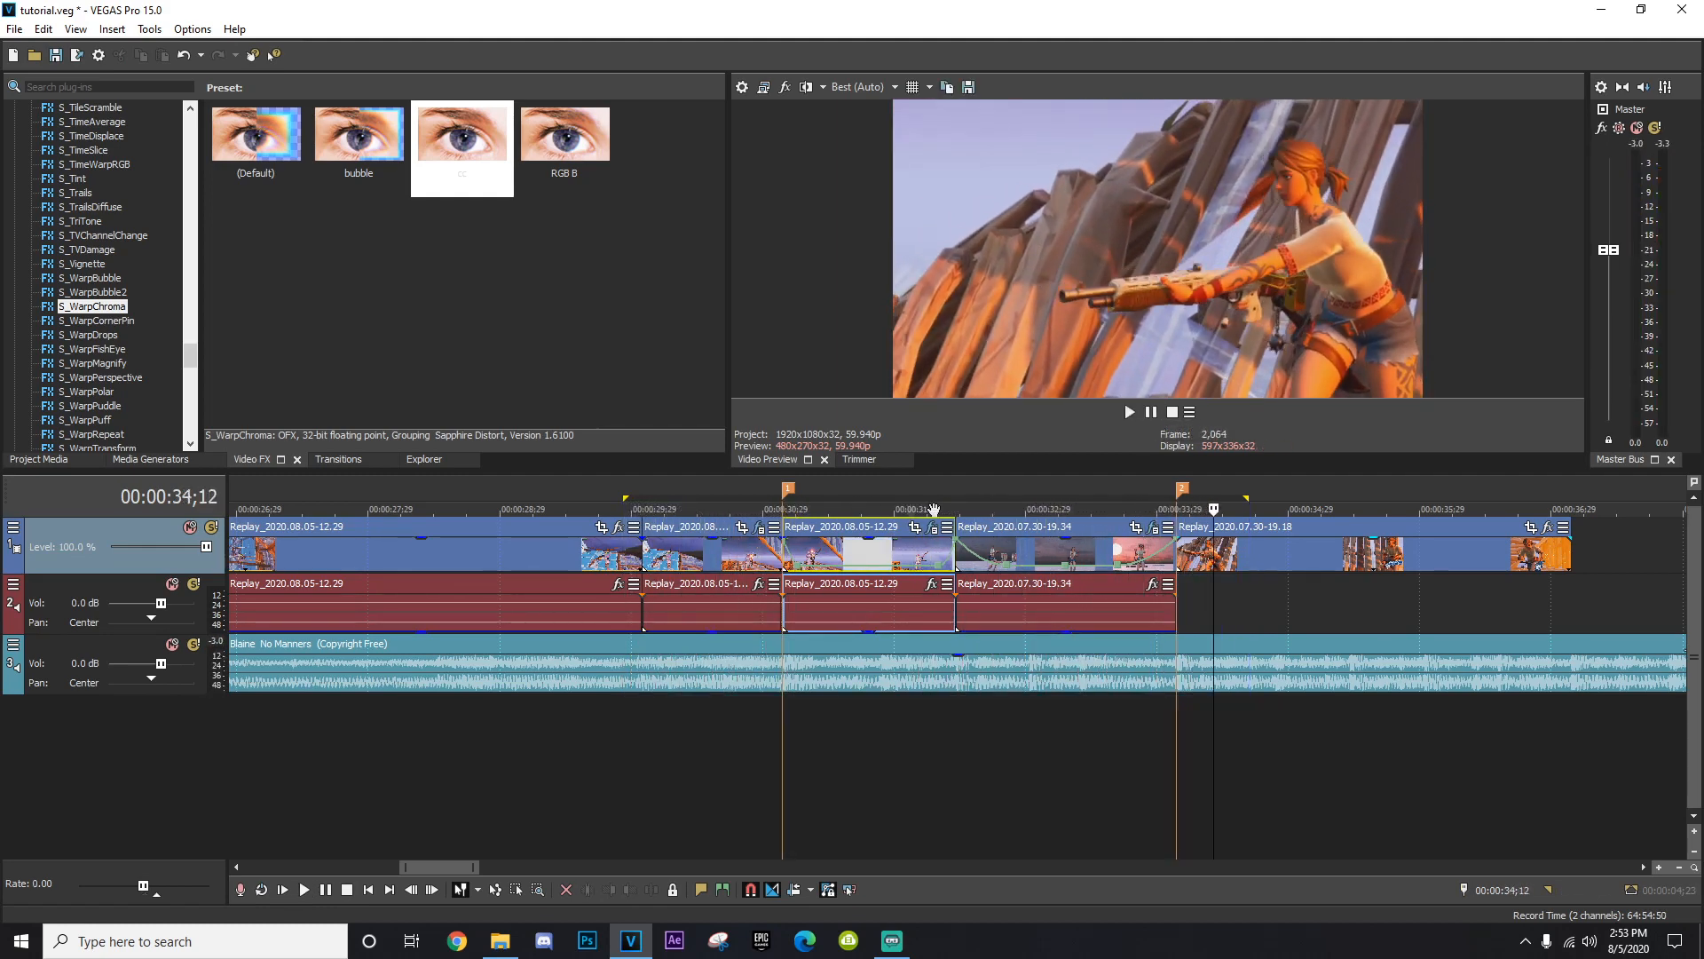
Move the opening velocity point closer to the start of the 00:00:31;03 clip and set it to 75%.
click(793, 563)
scroll(970, 556, up, 5)
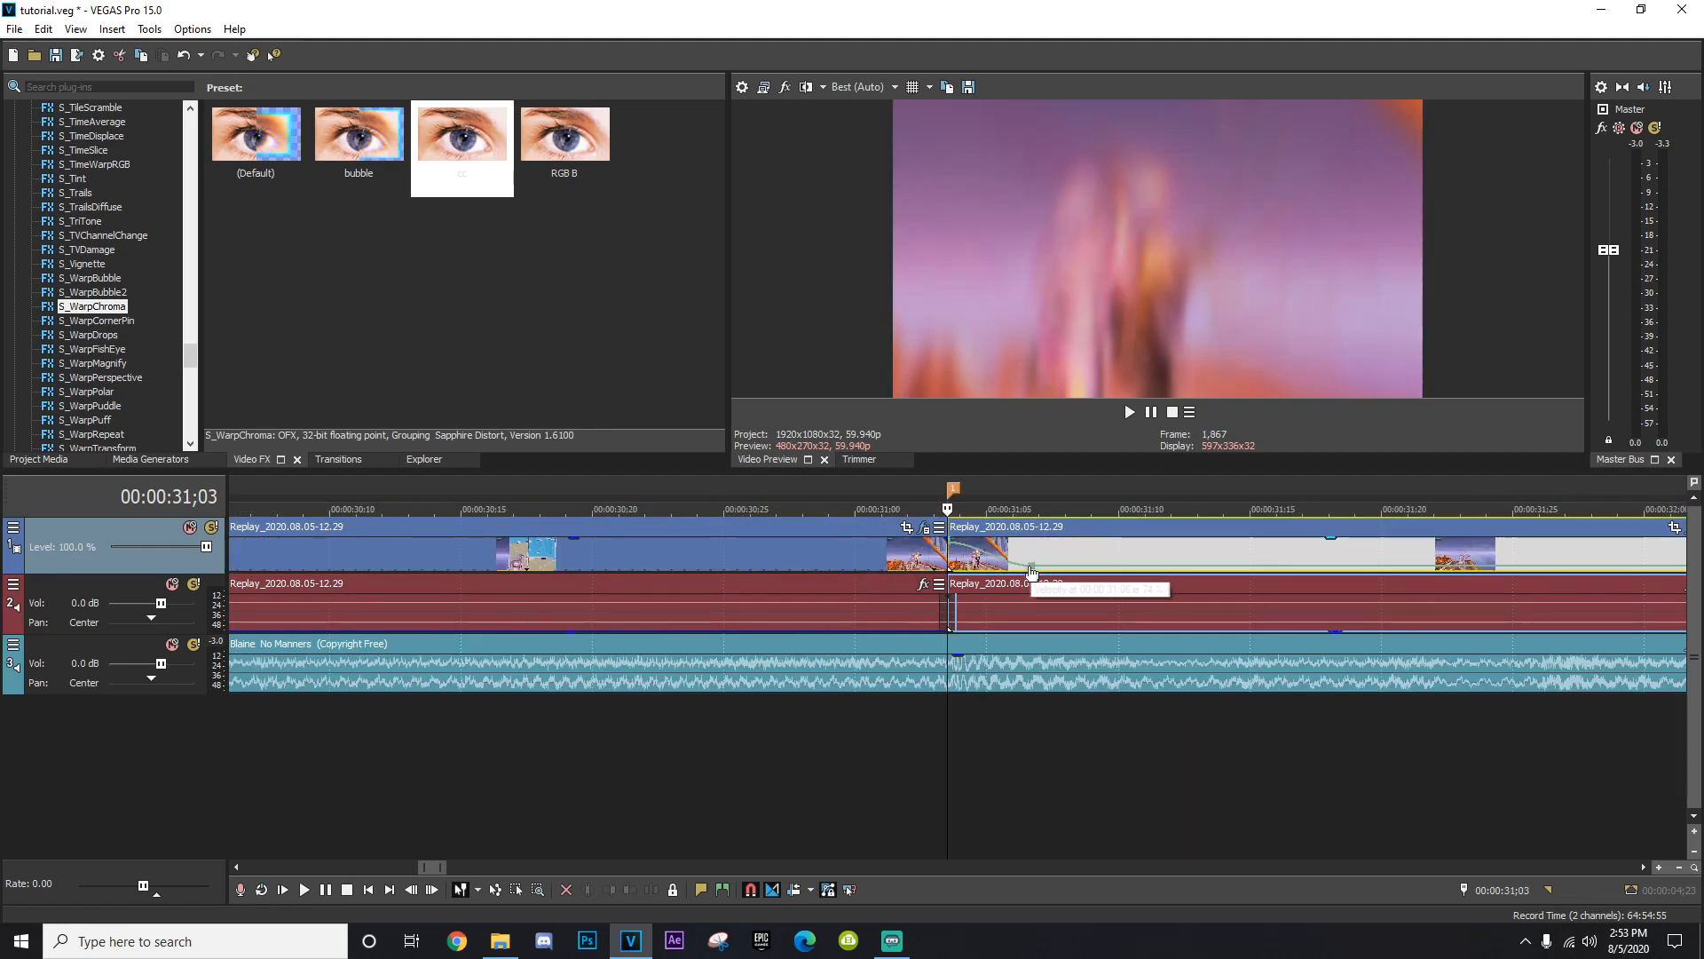
drag(992, 568, 974, 565)
right_click(970, 569)
click(1014, 325)
text(75)
key(Return)
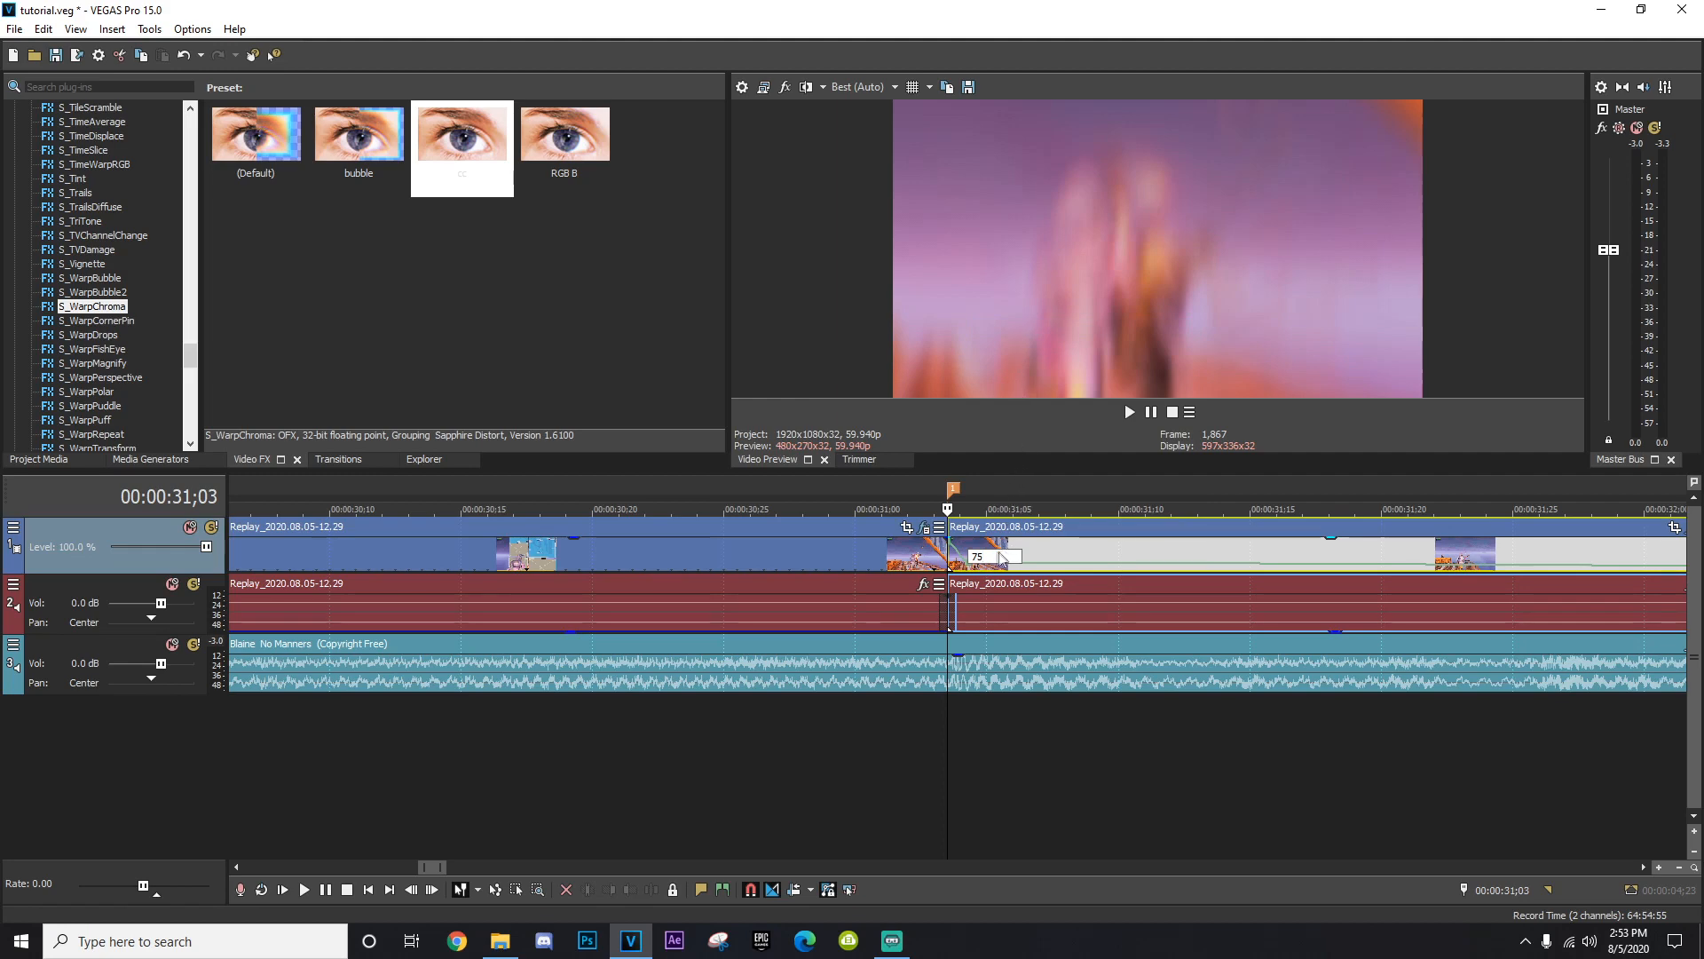
Play the selected range across the velocity-ramped clips to check the timing of the adjusted ramp.
scroll(983, 581, down, 5)
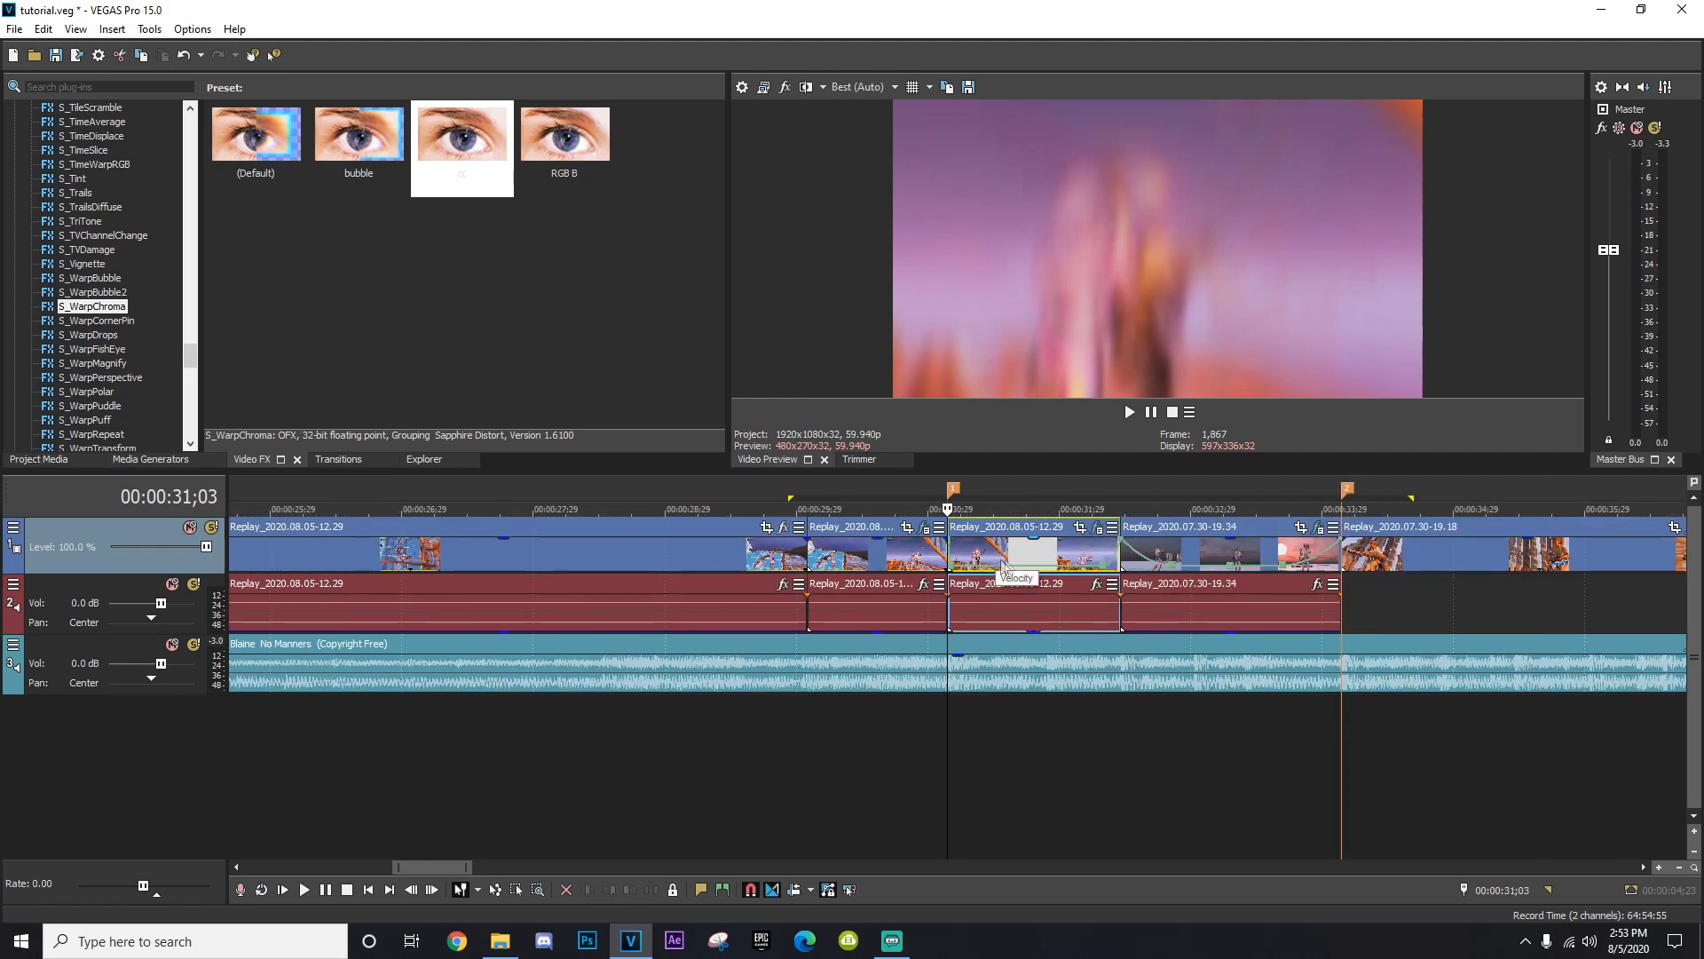
key(space)
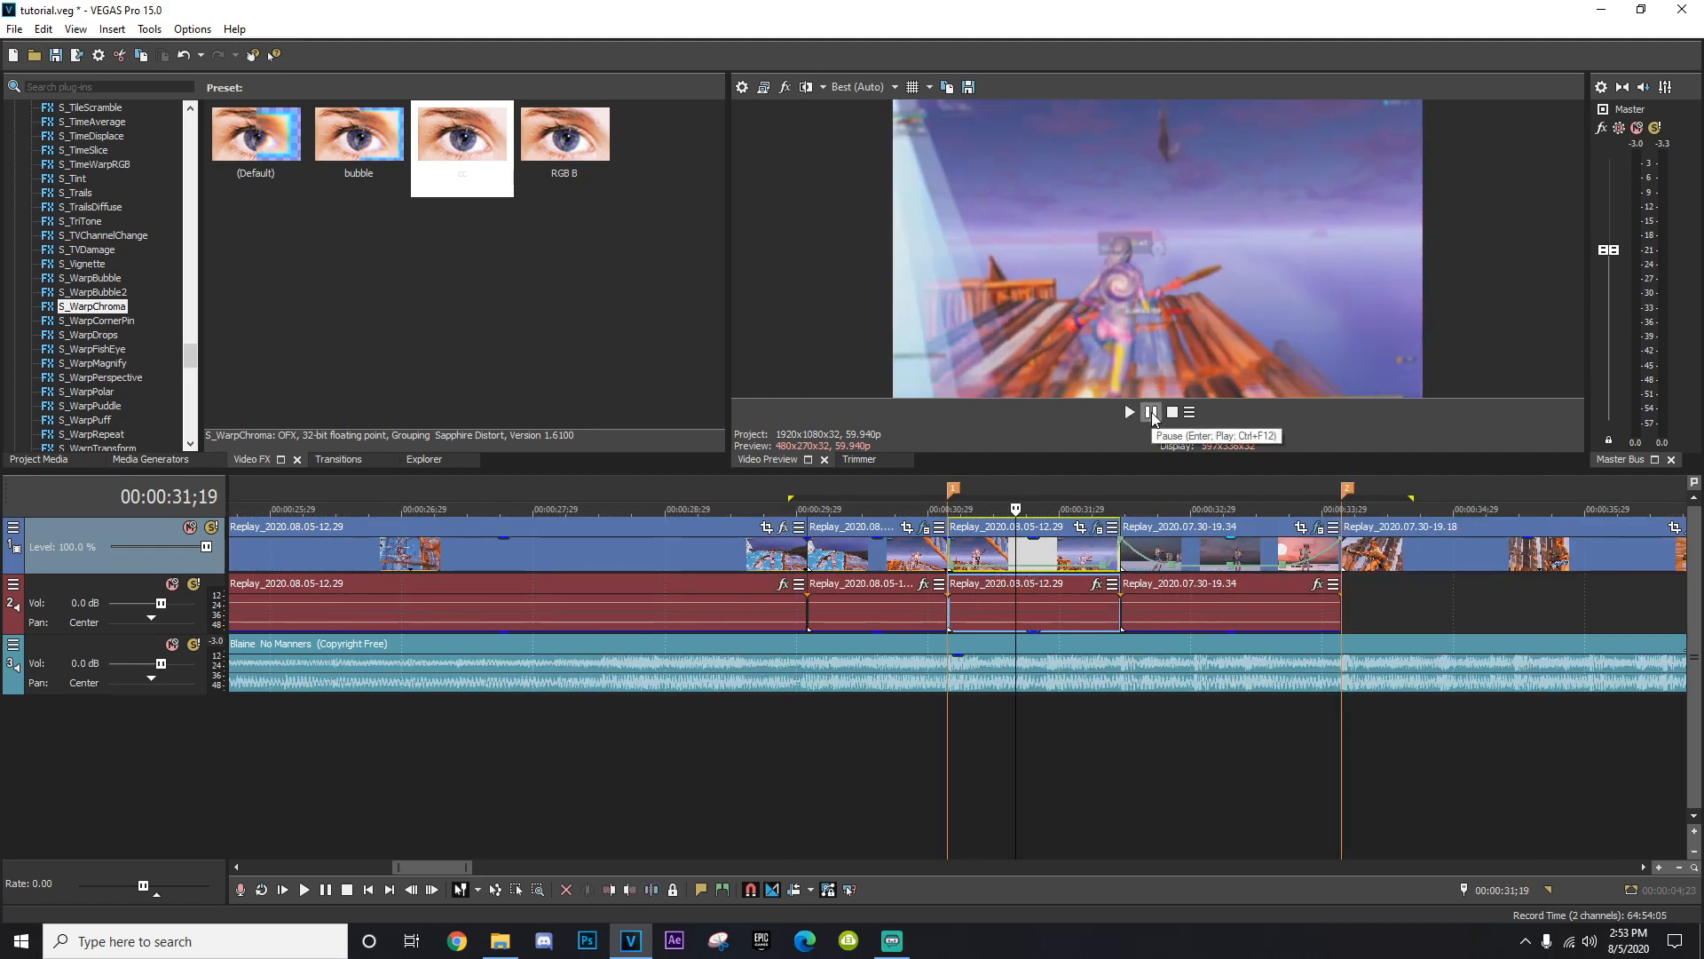
key(space)
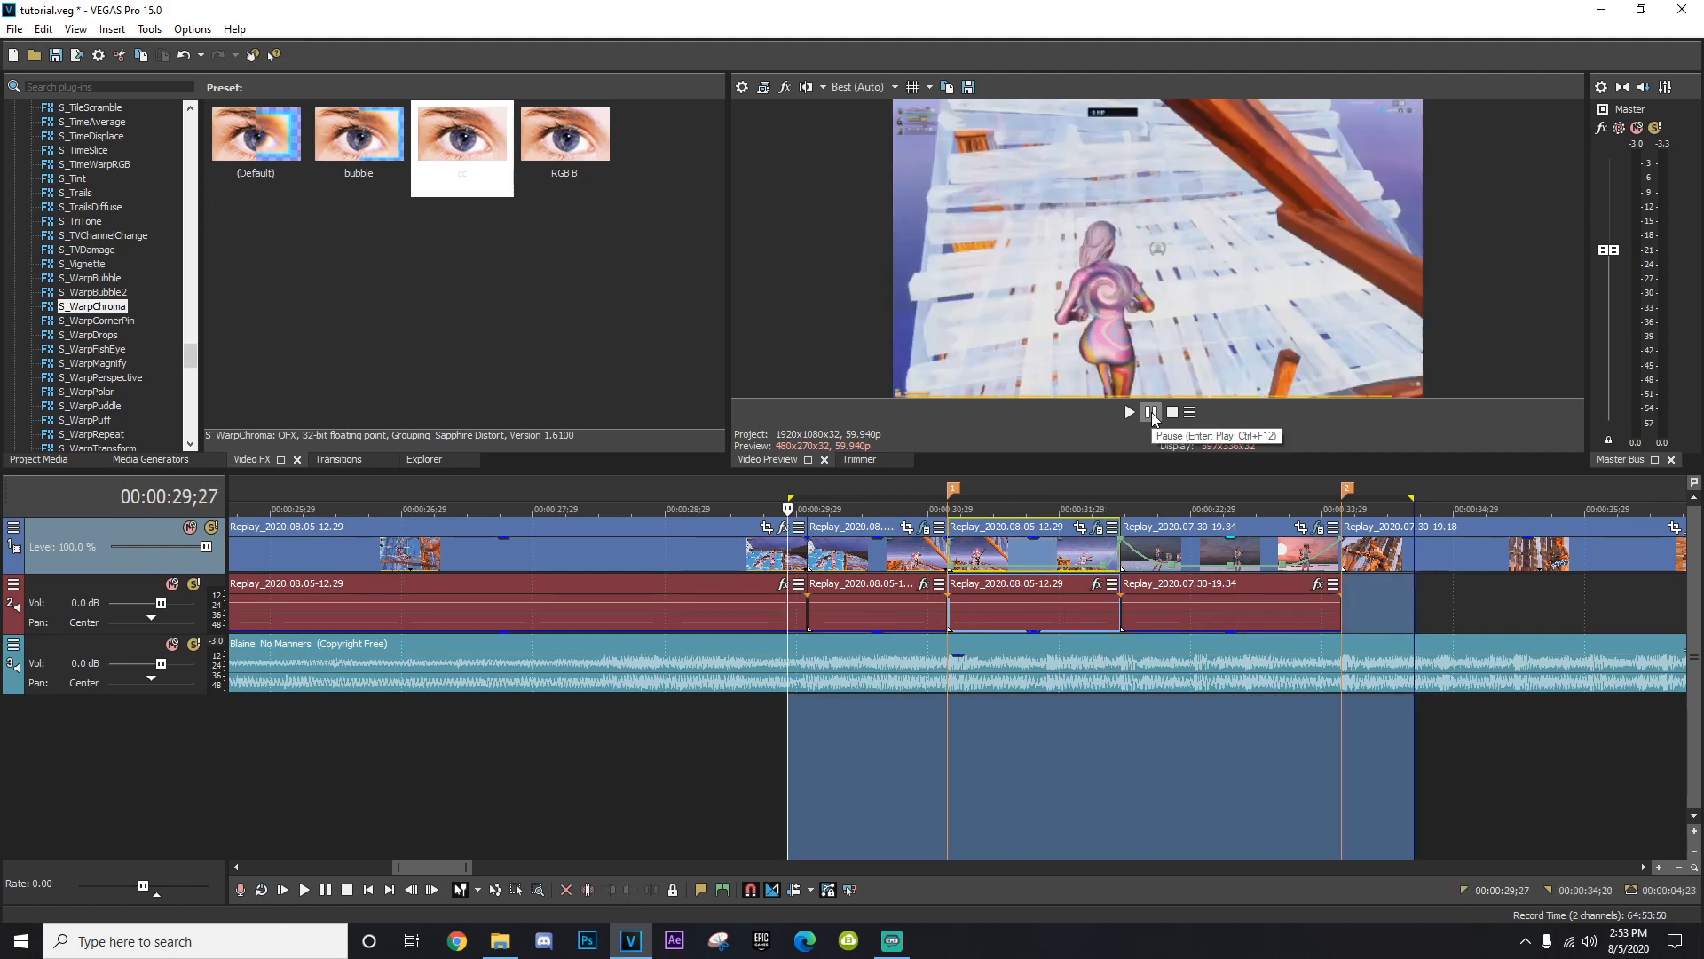
key(space)
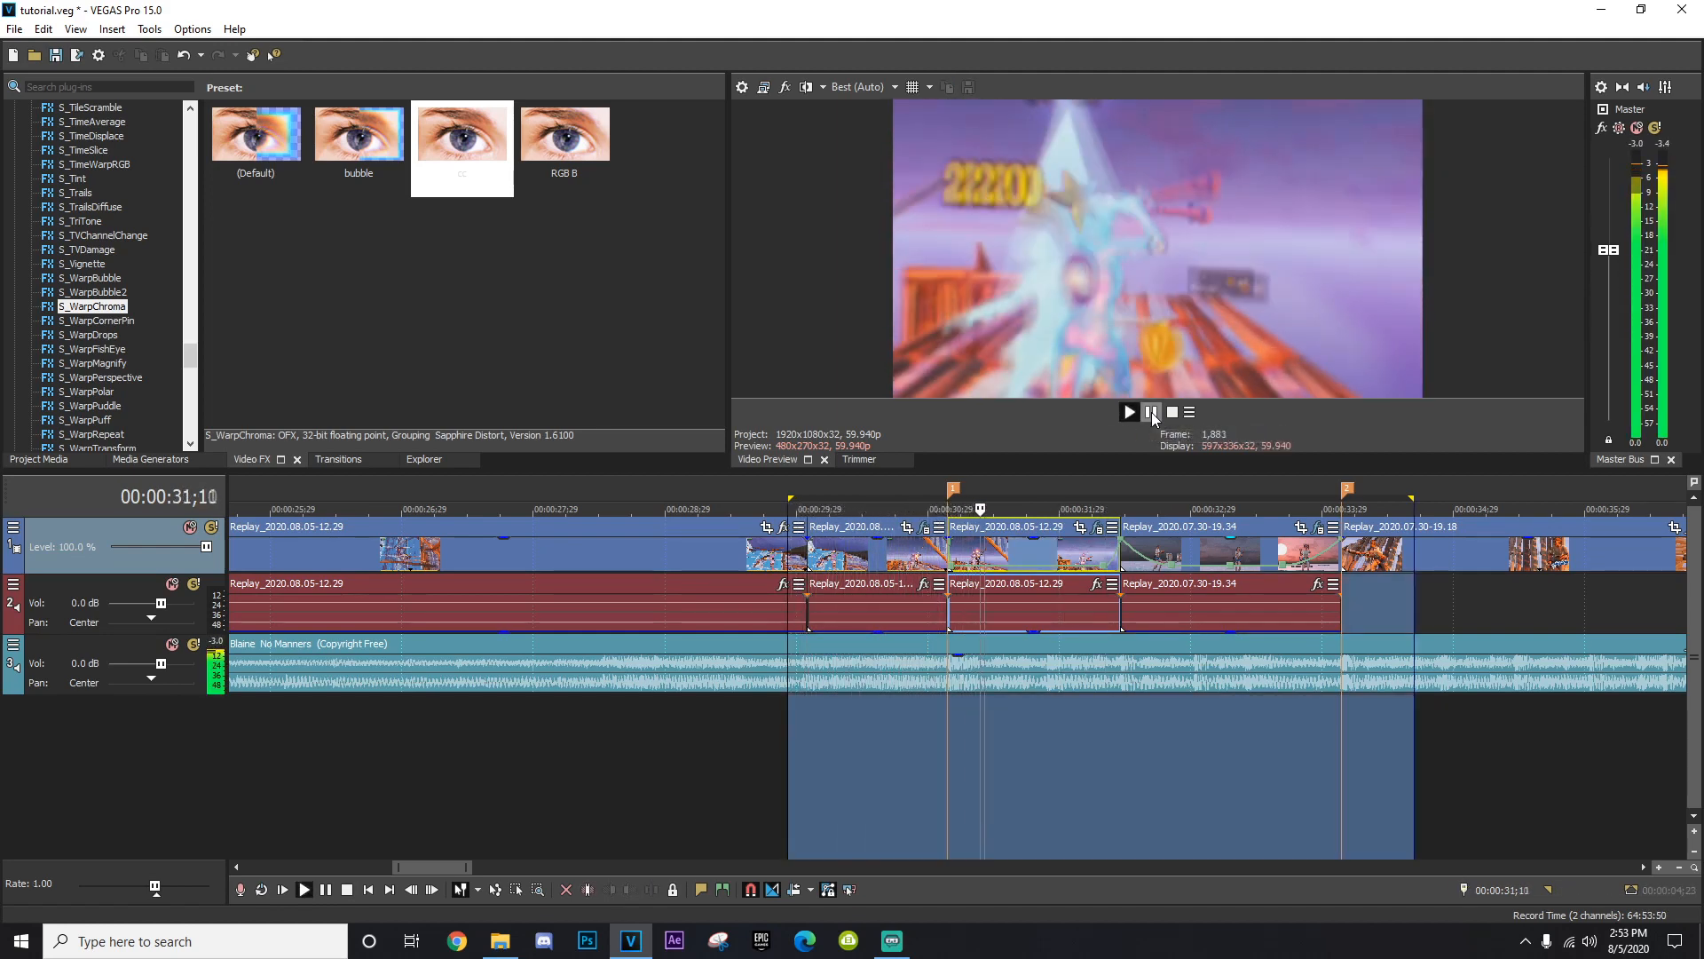
click(1132, 413)
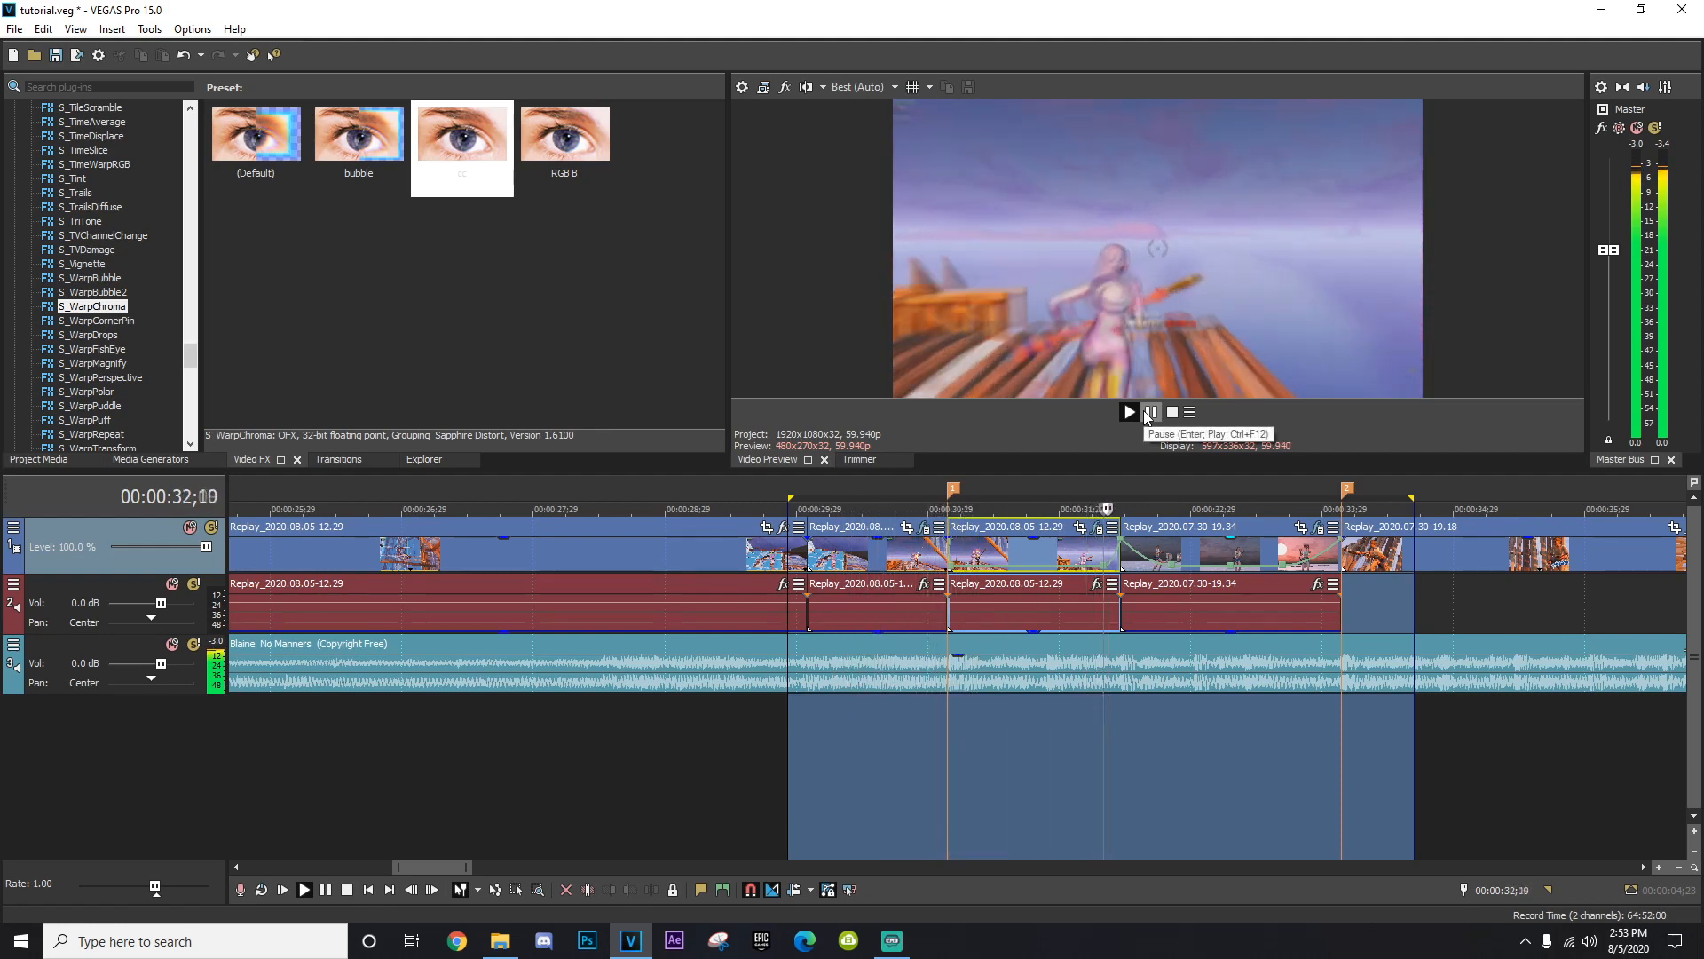
click(1154, 415)
click(1155, 415)
Delete the footage that follows the Replay_2020.07.30-19.34 clip at the second marker.
scroll(1125, 605, down, 3)
click(1194, 561)
drag(1211, 560, 1309, 559)
key(Delete)
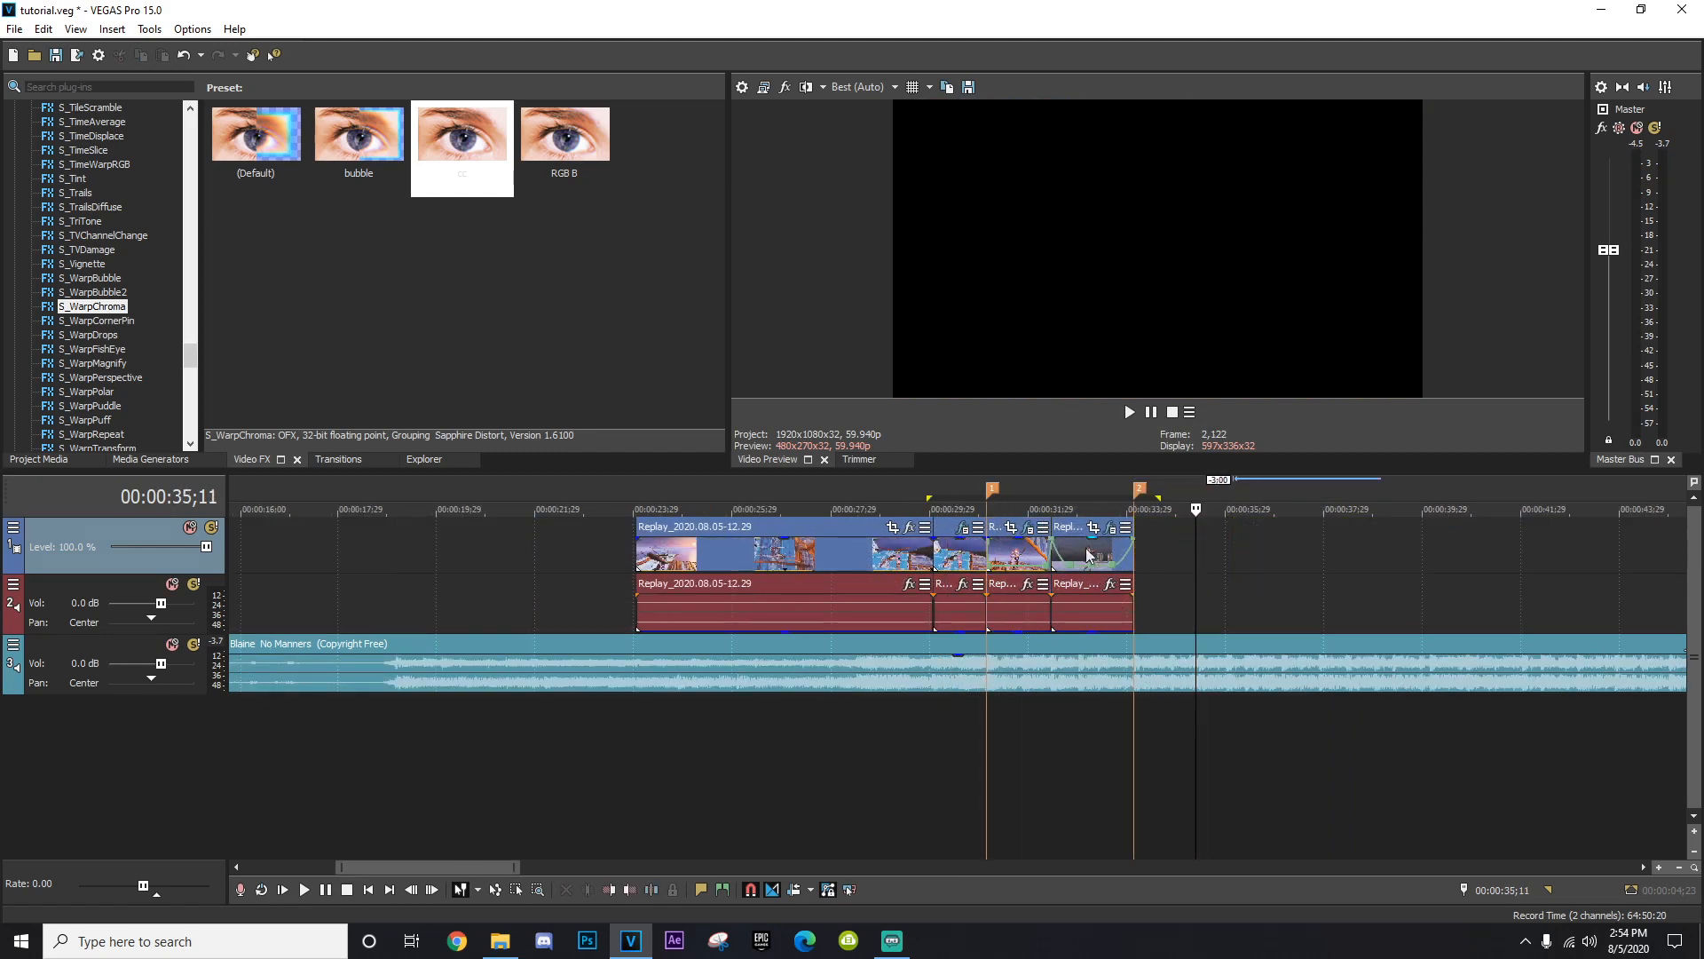
Step frame by frame through the opening of the 00:00:31;03 clip to examine the frame blending around the damage number.
click(1083, 556)
scroll(1083, 561, up, 5)
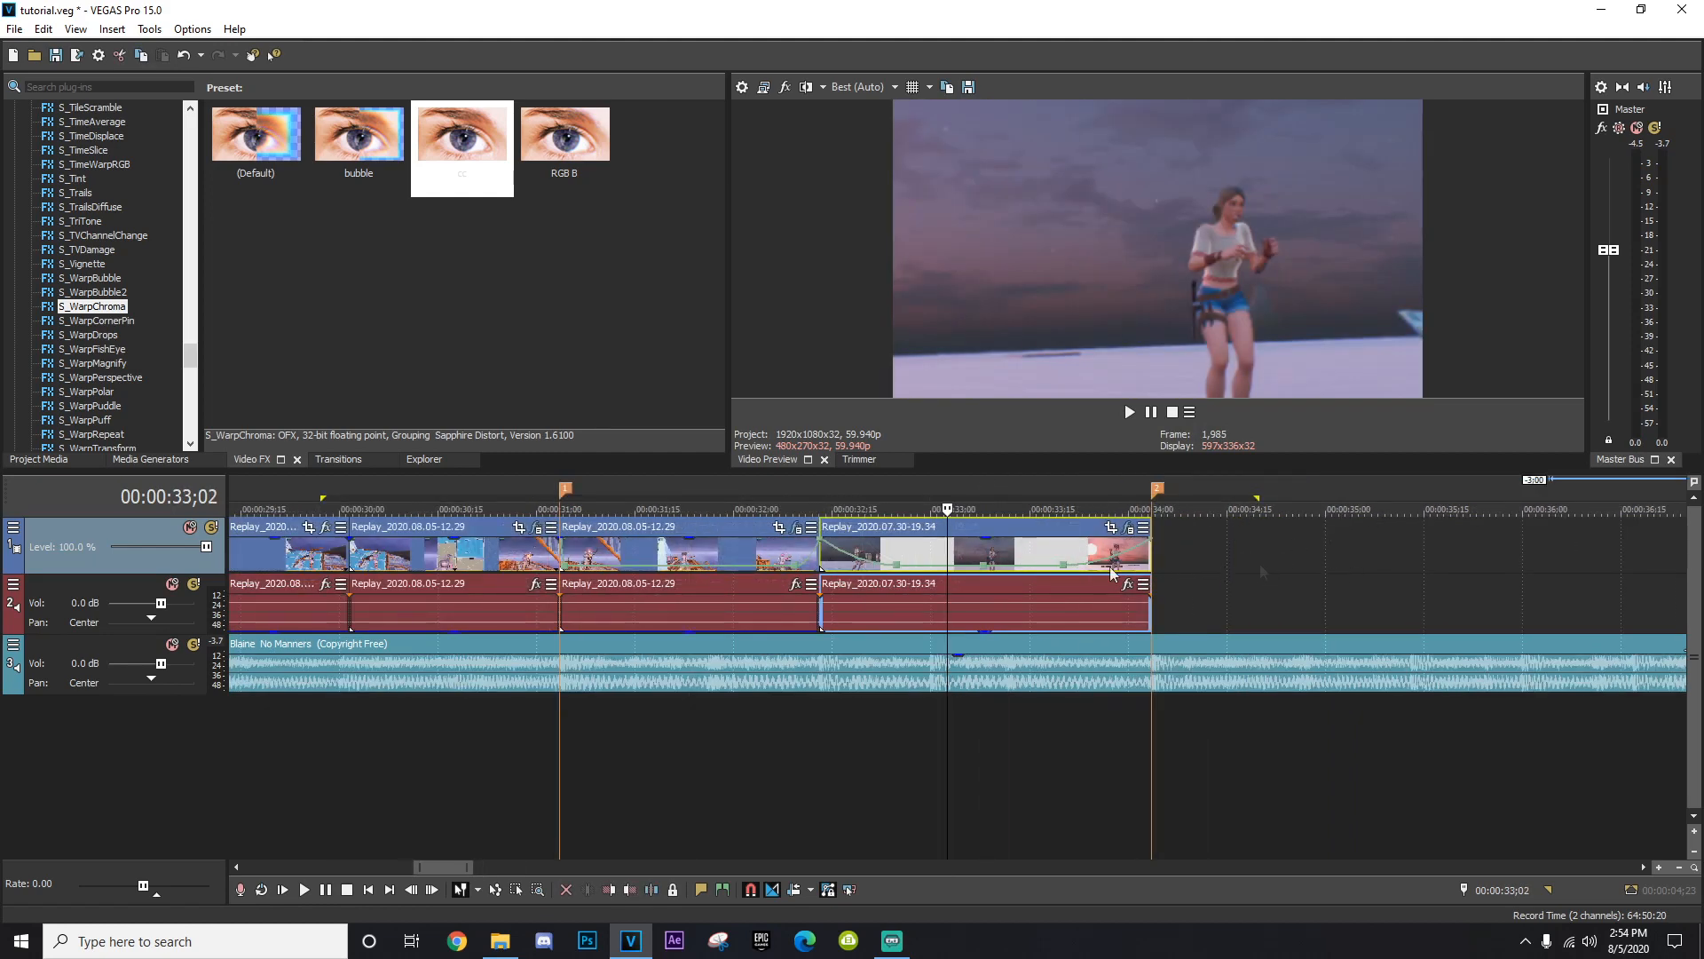
scroll(929, 593, down, 3)
click(890, 564)
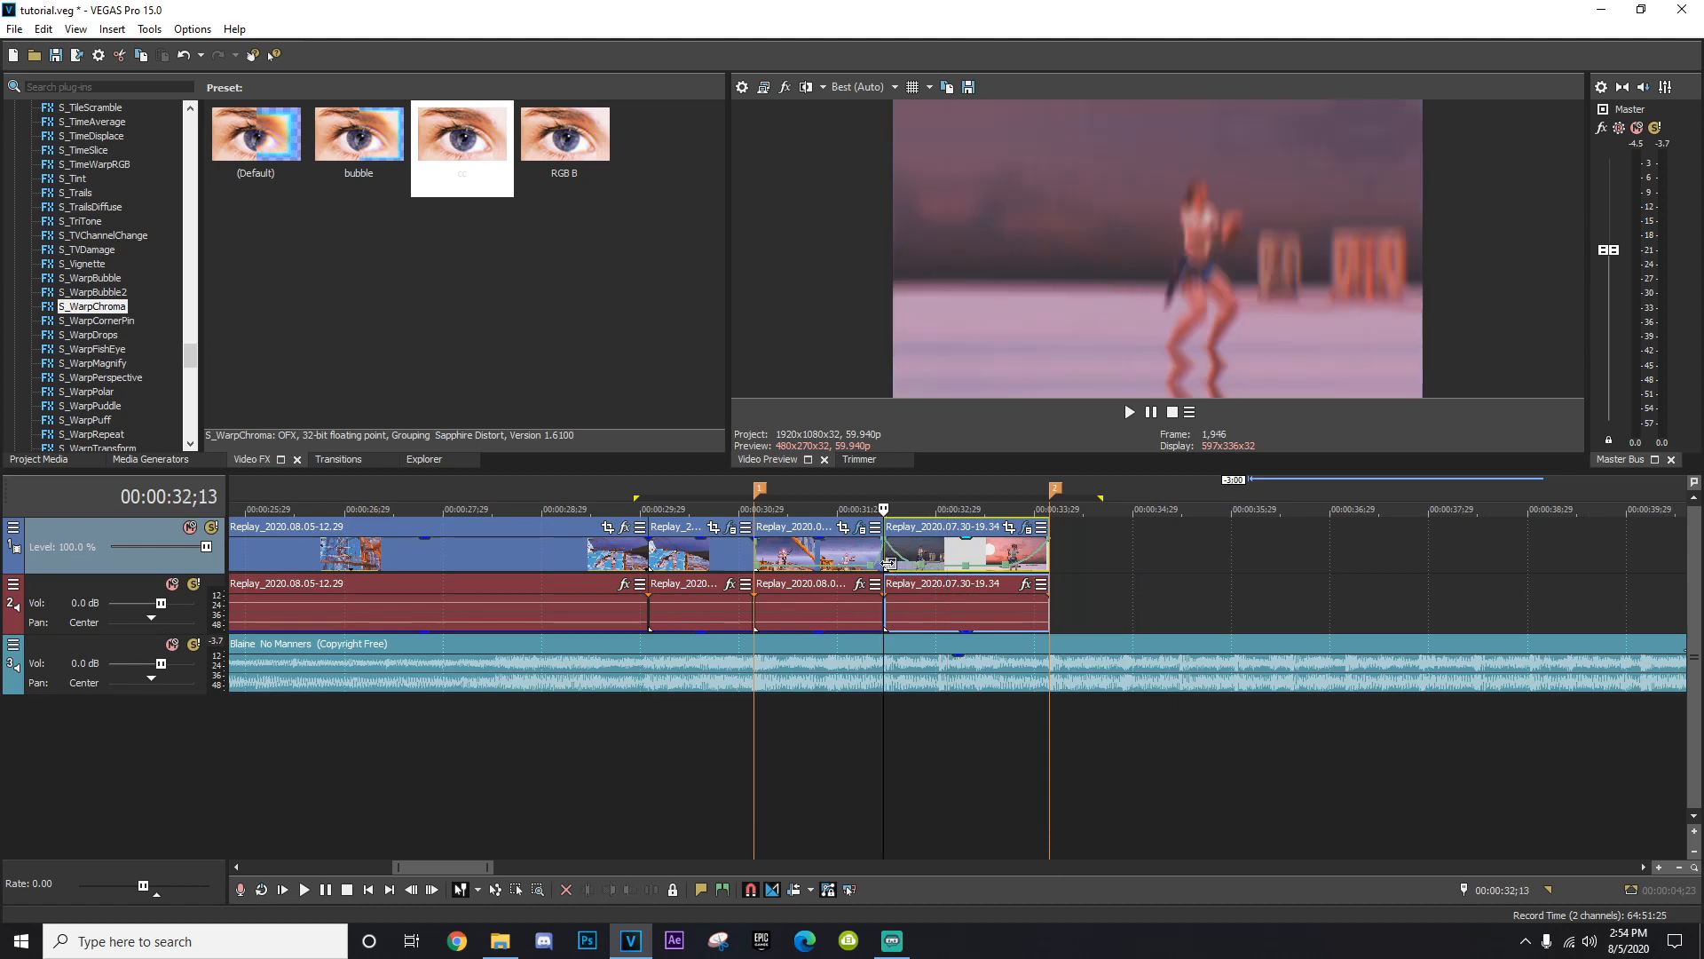
click(782, 558)
click(845, 555)
click(777, 554)
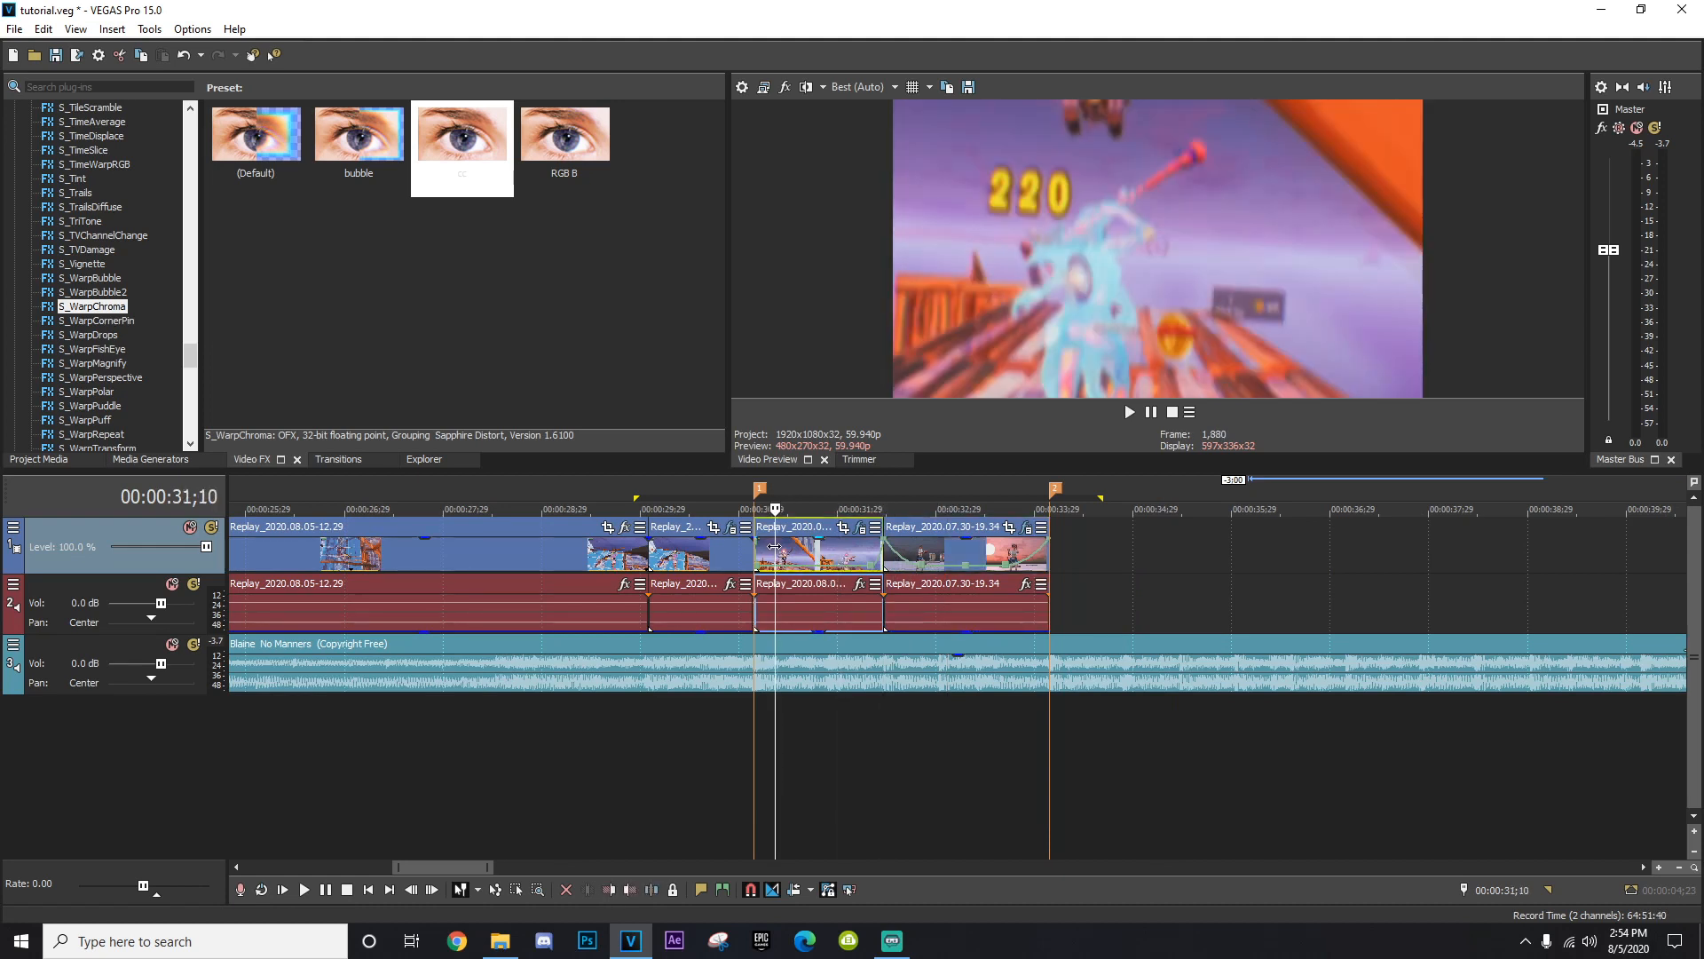
key(Right)
key(Right)
key(Right)
key(Left)
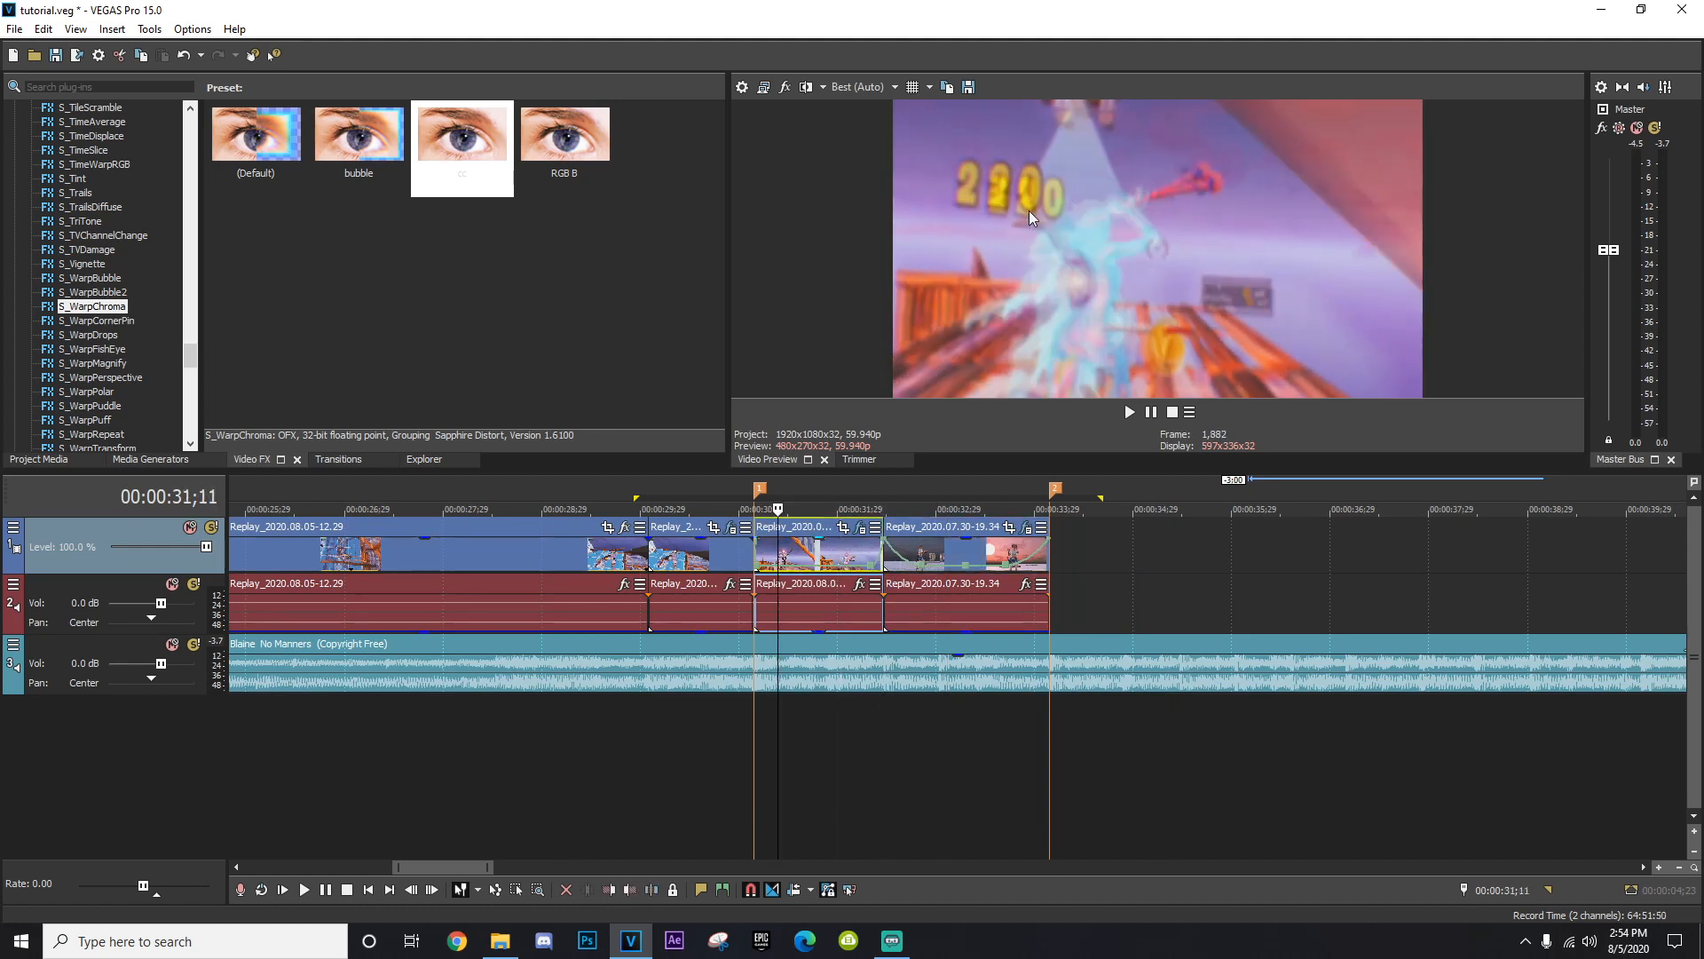
Disable resample in the properties of the Replay_2020.08.05-12.29 clip that starts at 00:00:31;03.
right_click(804, 568)
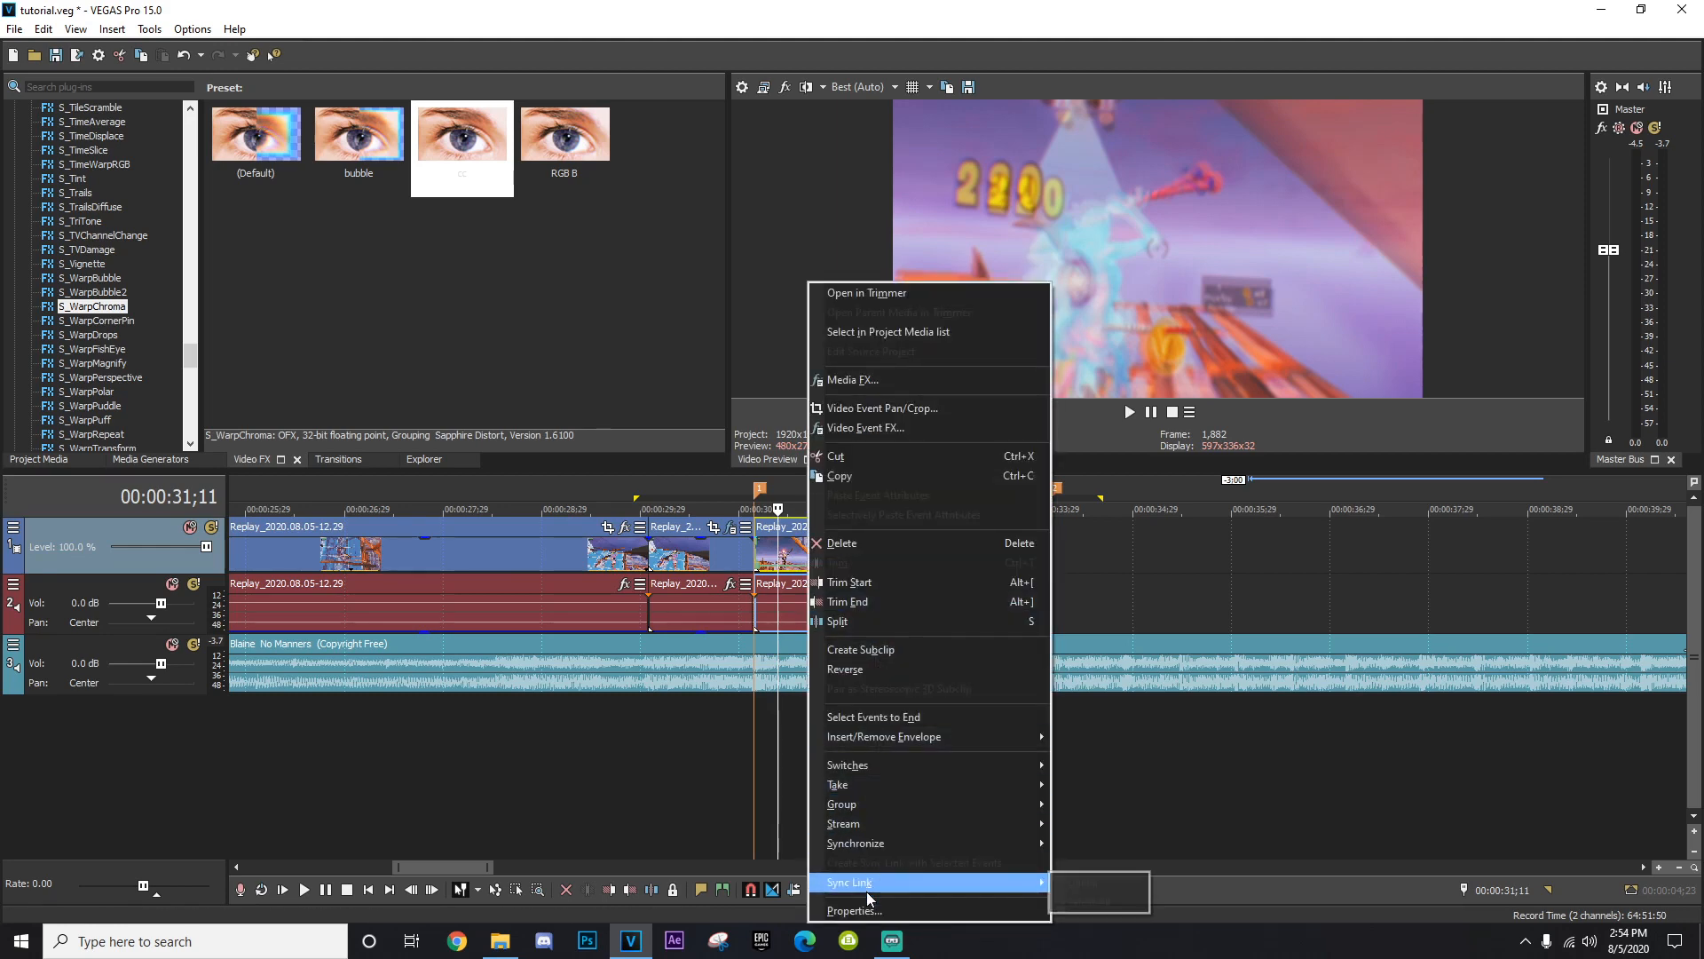
click(858, 909)
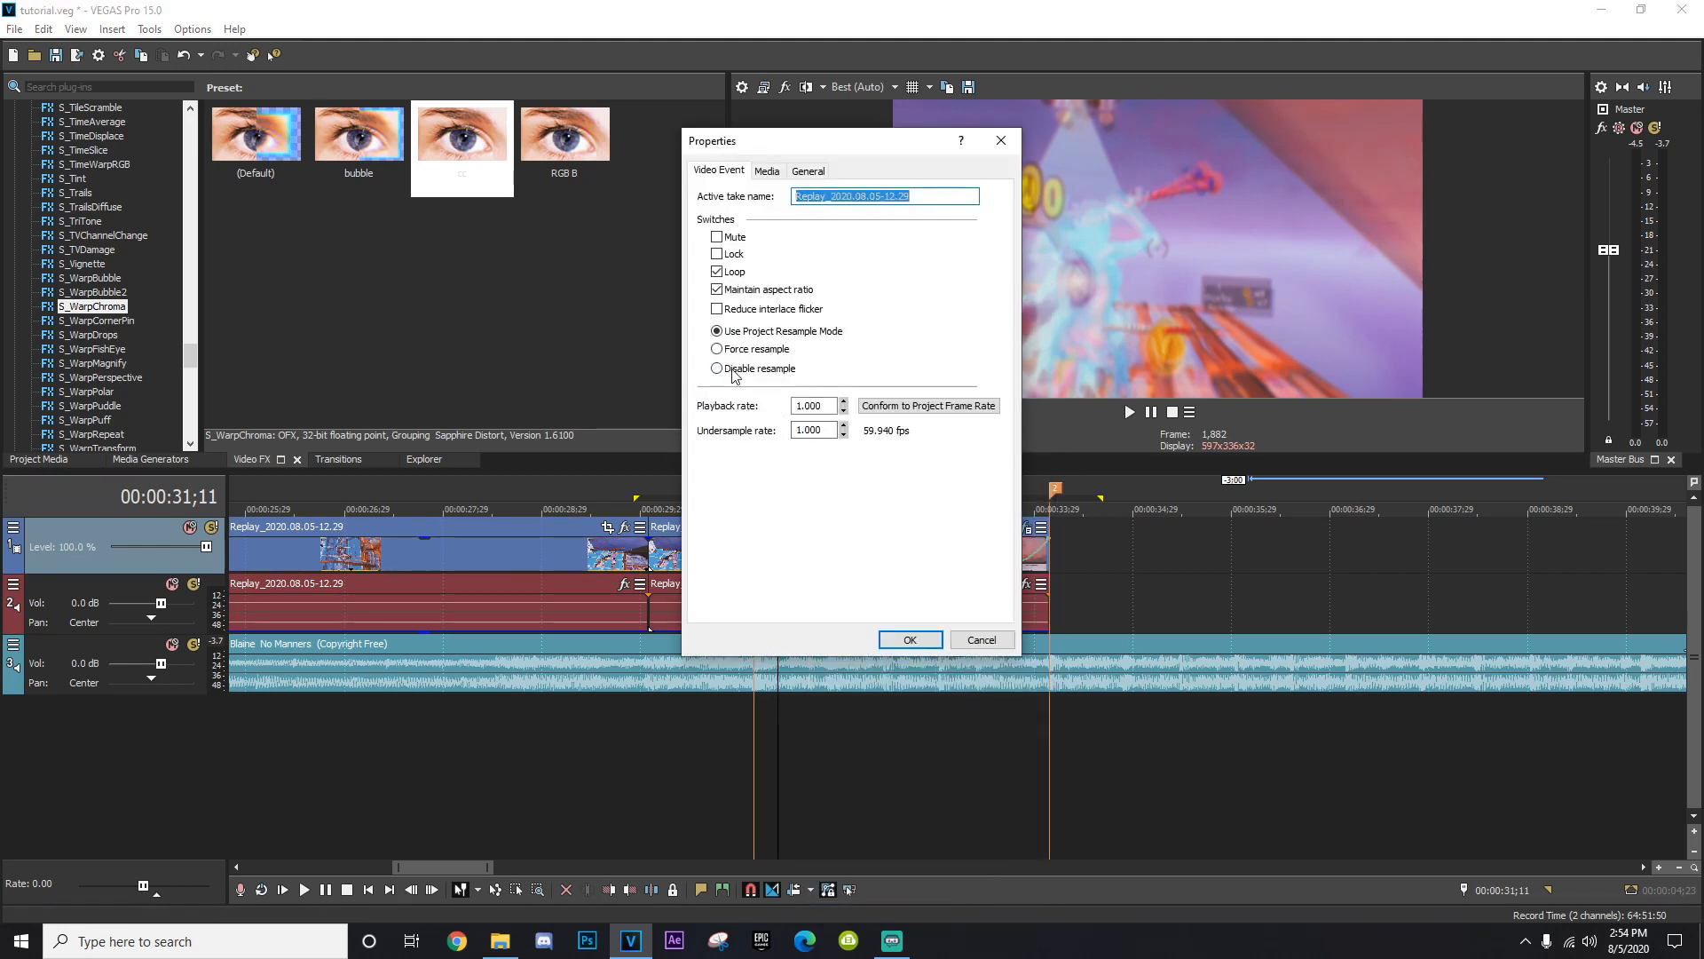
click(911, 640)
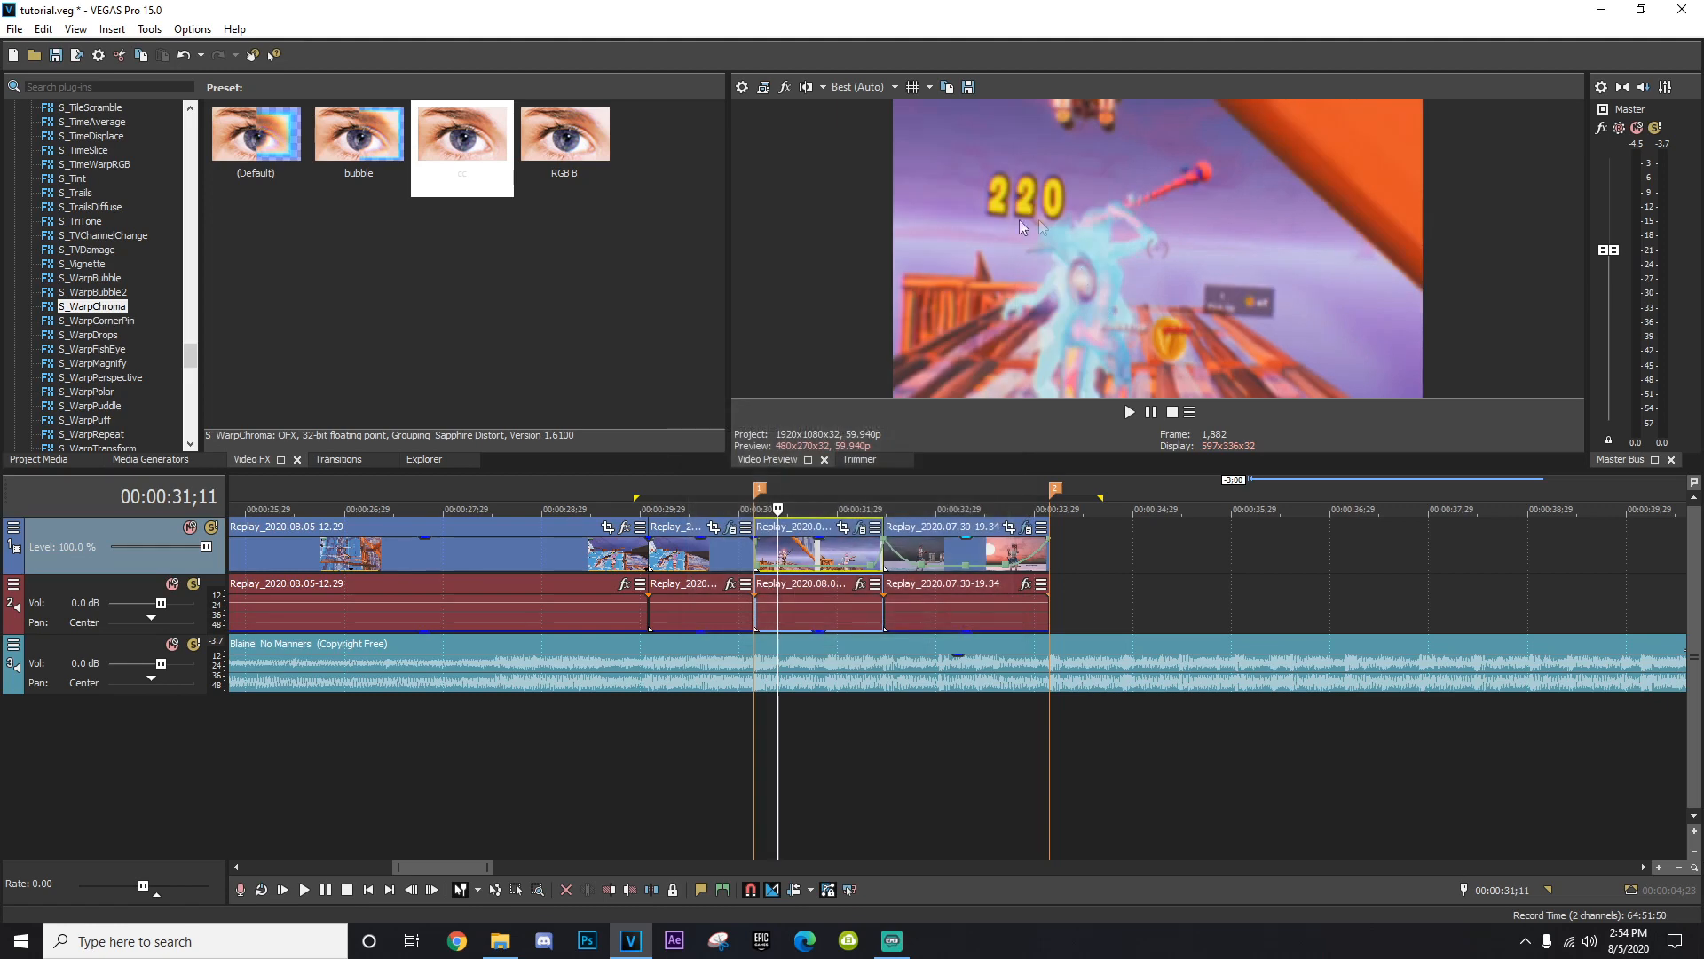
Play the selected range from 00:00:29;27 to review the clips with resampling disabled.
key(space)
key(space)
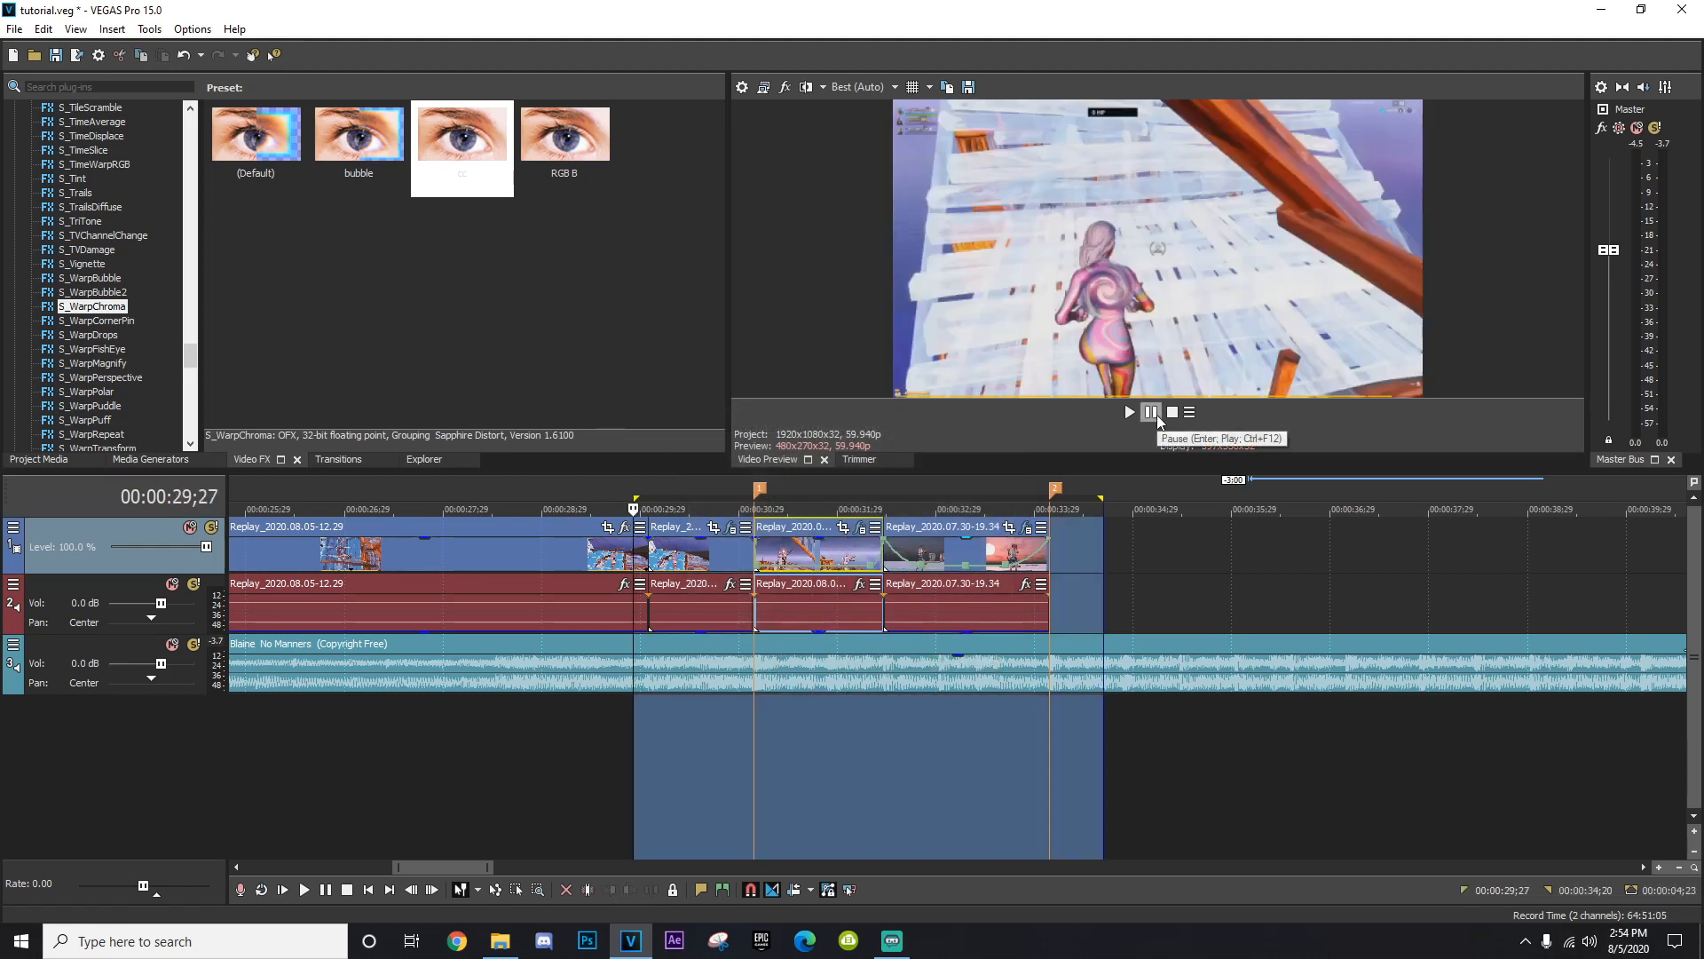
key(space)
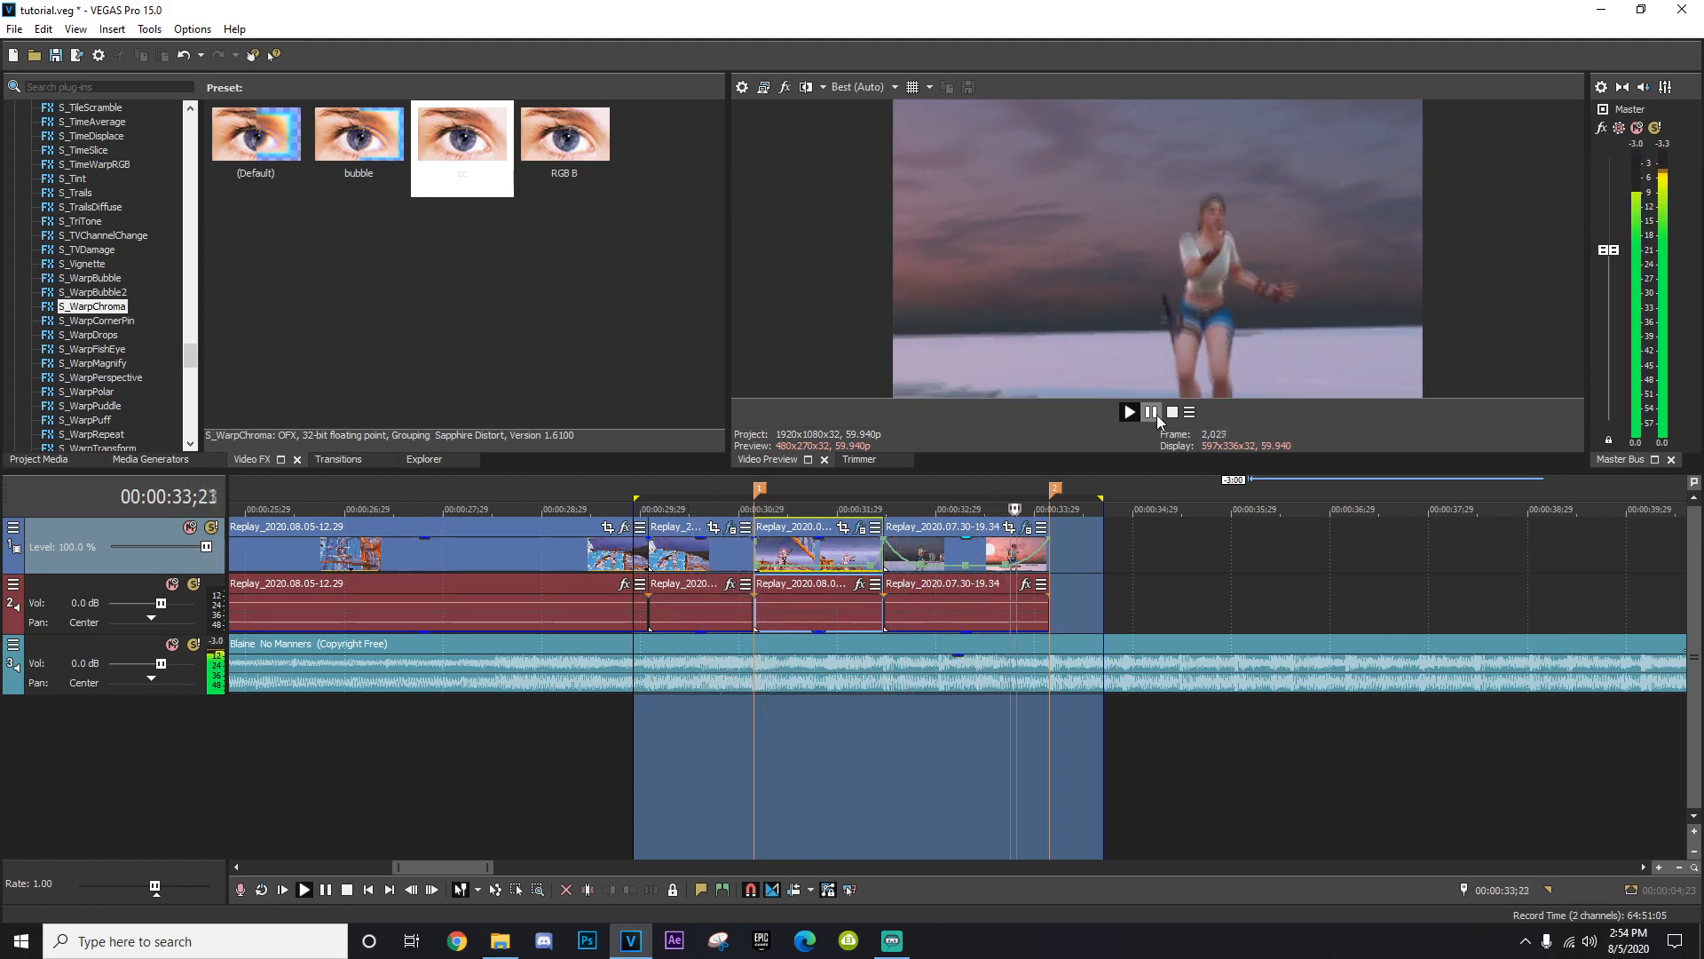
key(space)
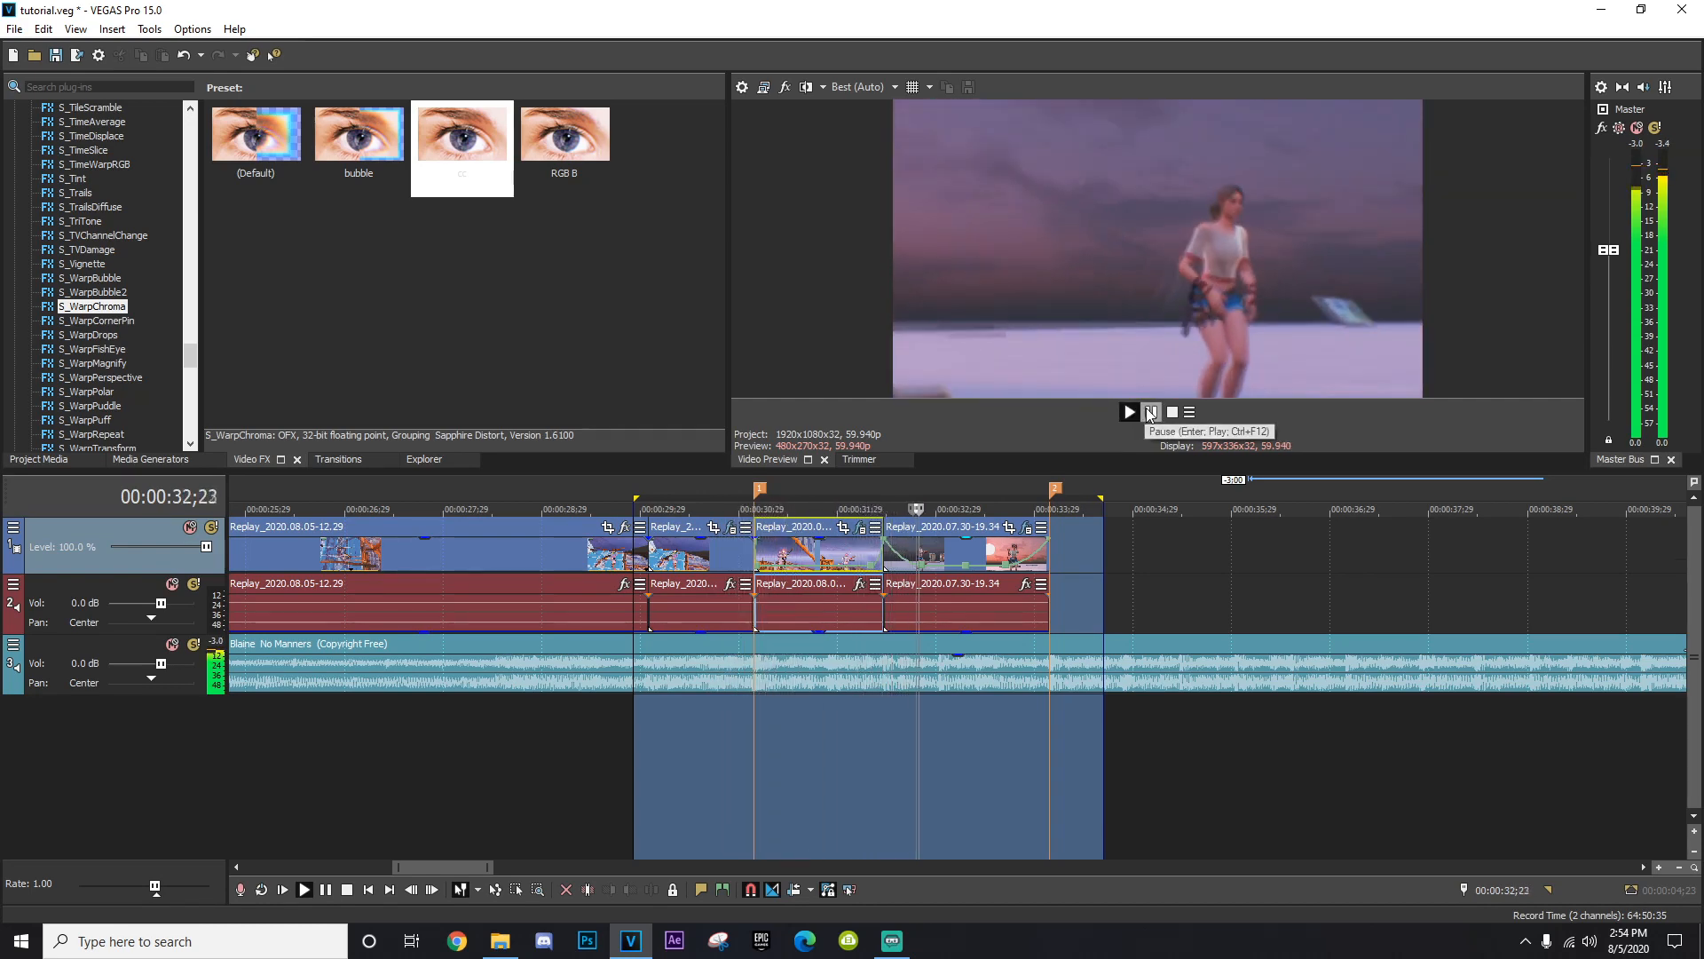
click(1150, 412)
Place the playhead on the first marker at 00:00:31;03, then switch to File Explorer and open the Music folder.
click(747, 723)
click(754, 715)
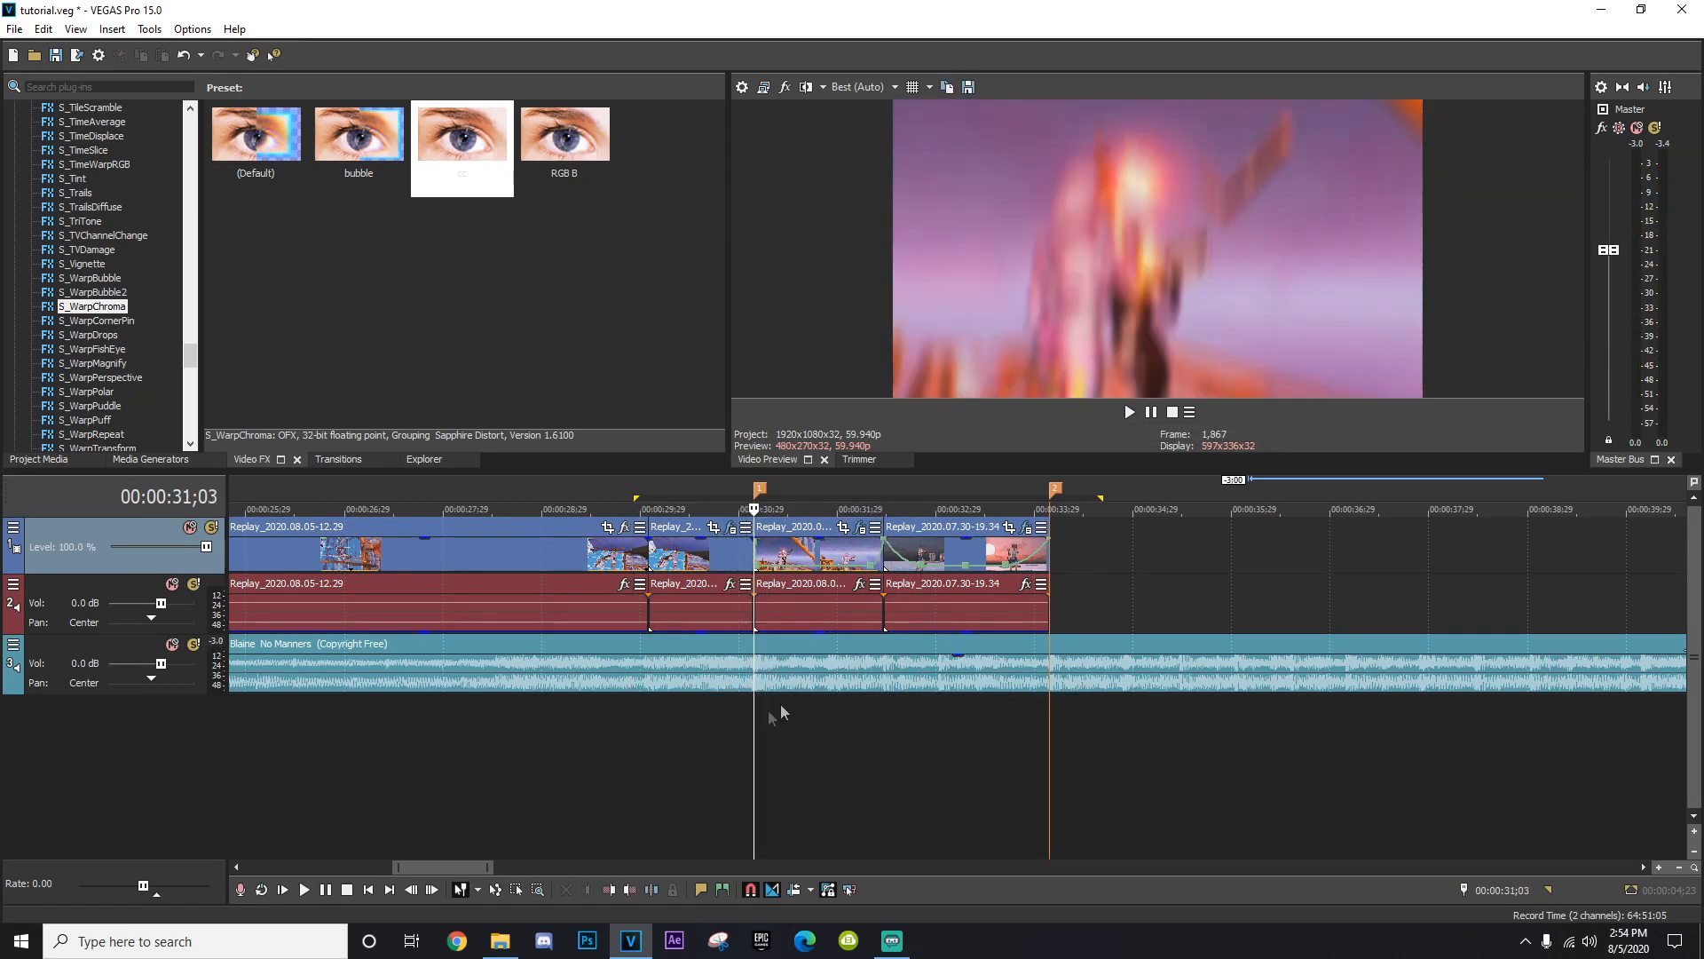
mouse_move(502, 939)
click(515, 844)
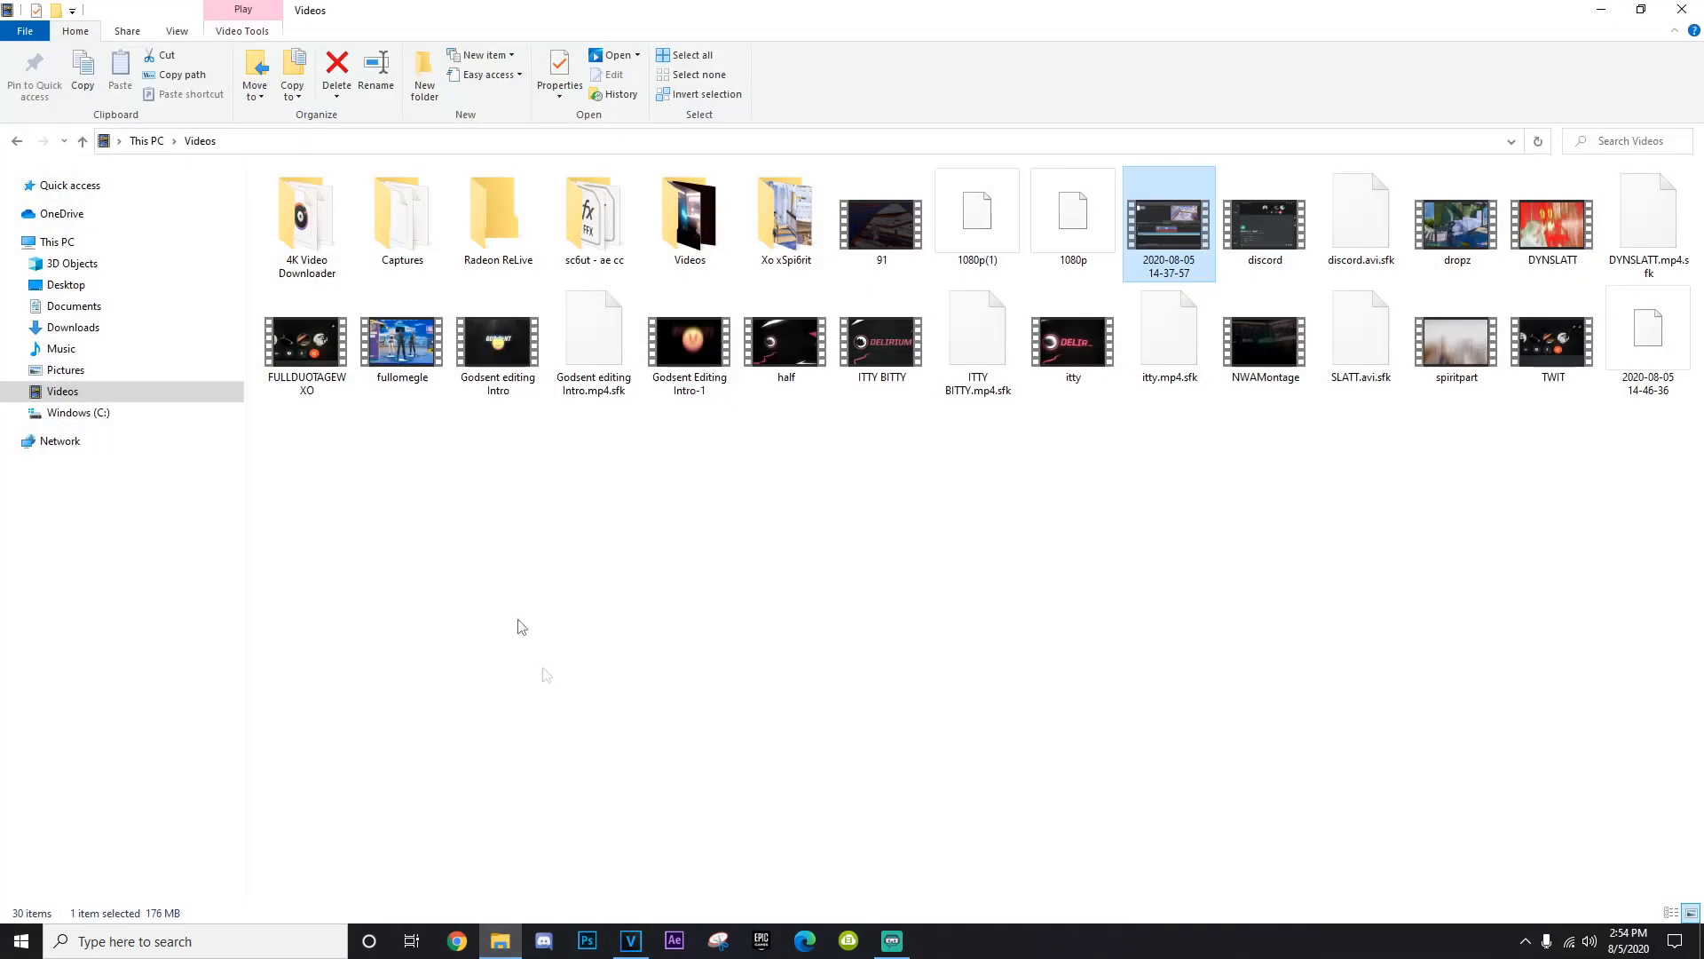
click(58, 350)
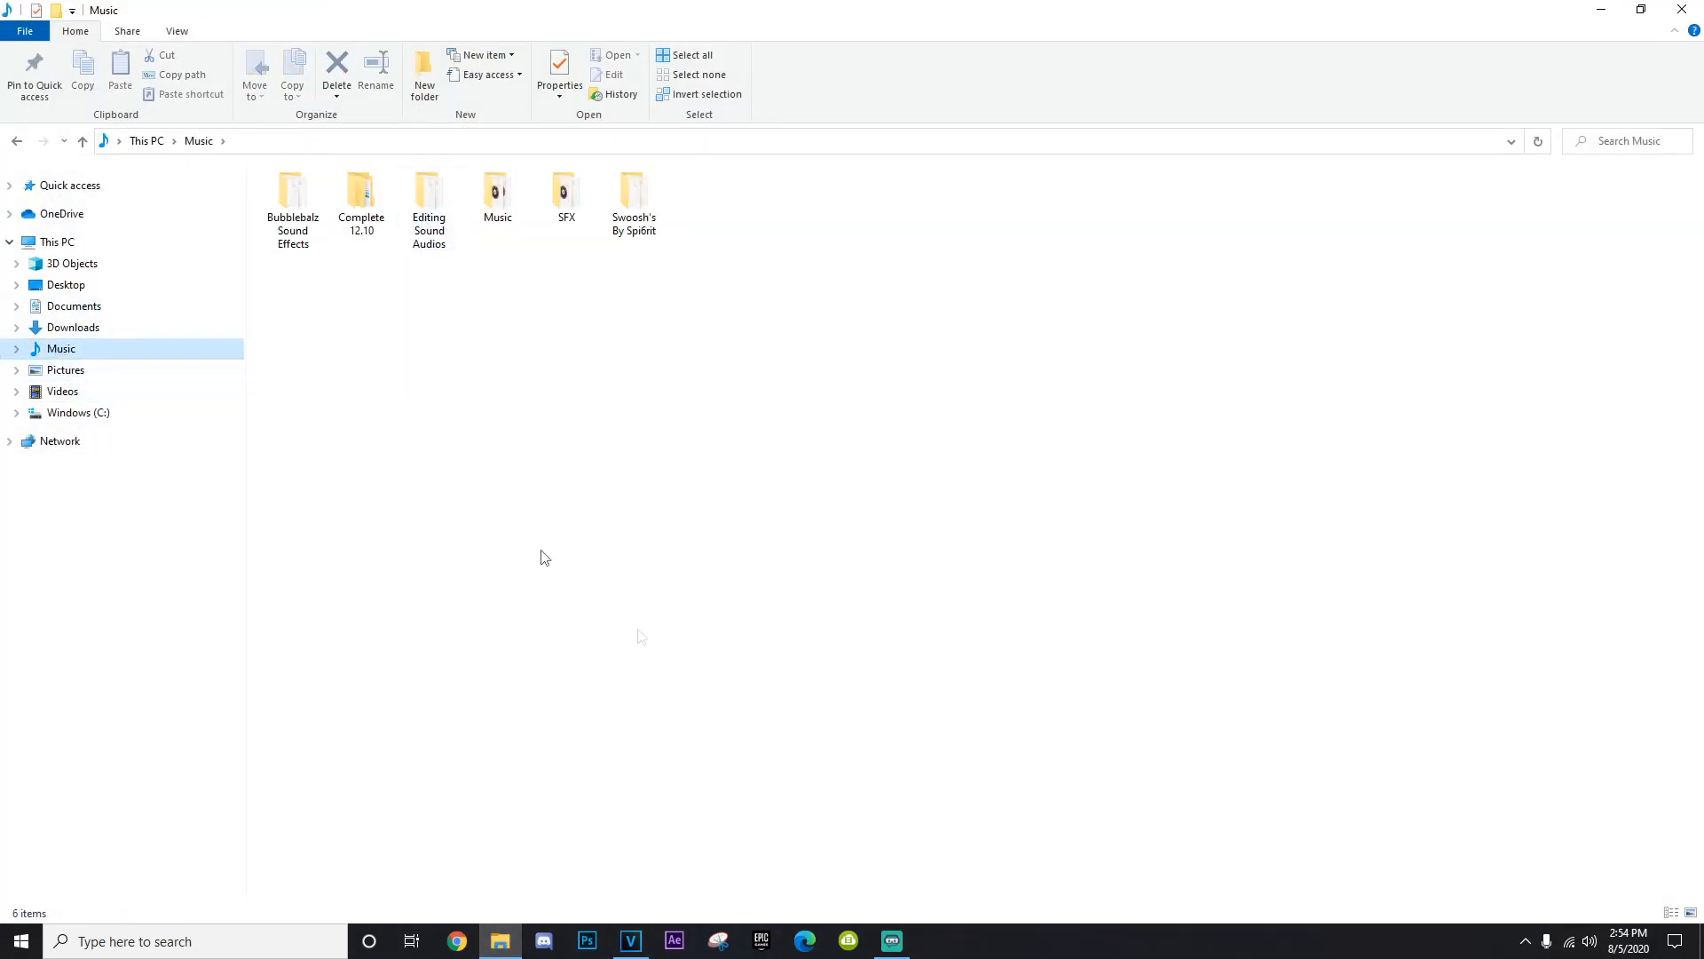